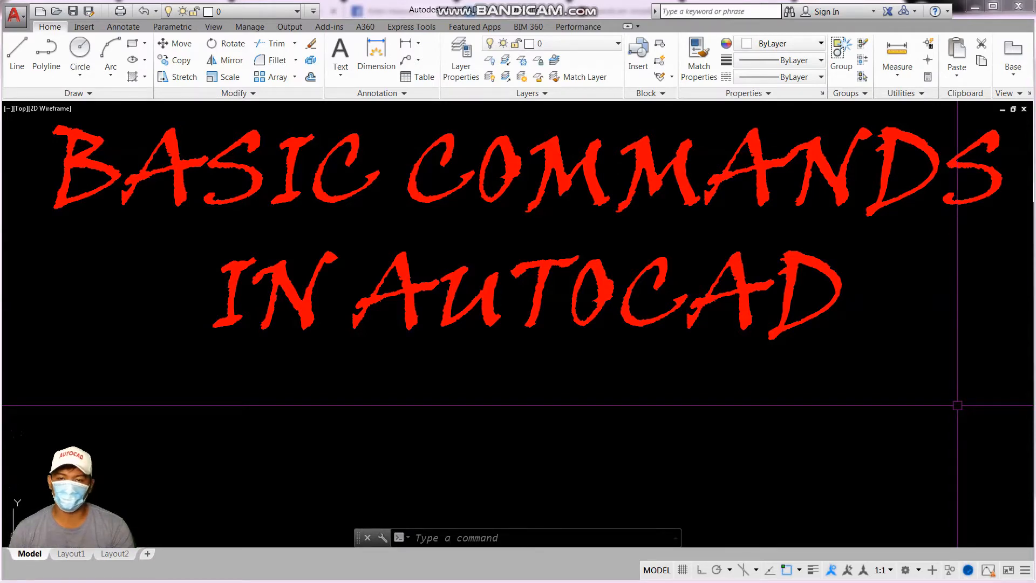
- Check the Start from Scratch options offered for a new drawing, and cancel without creating one
key("ctrl+n")
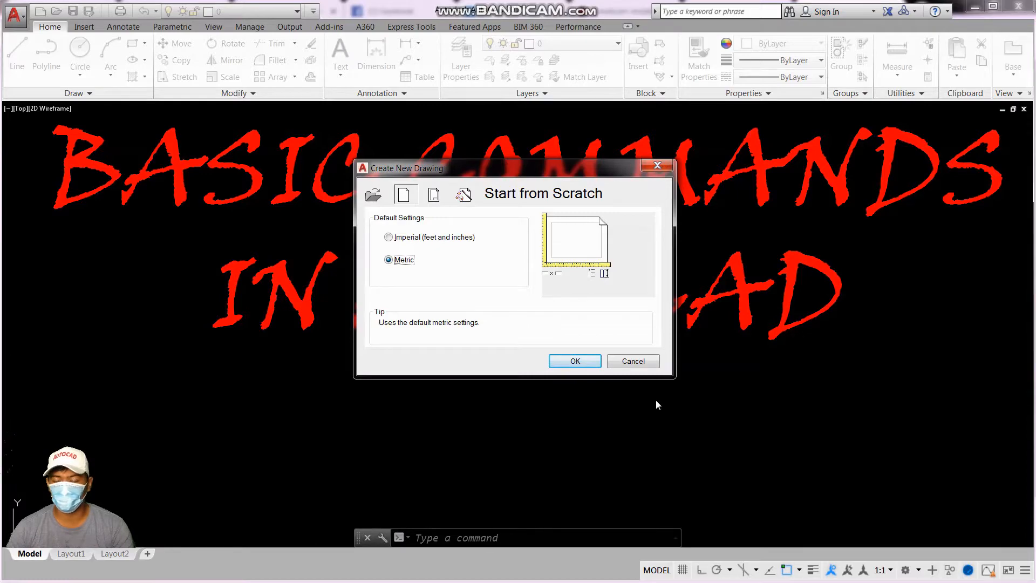
key("Escape")
key("Escape")
key("Escape")
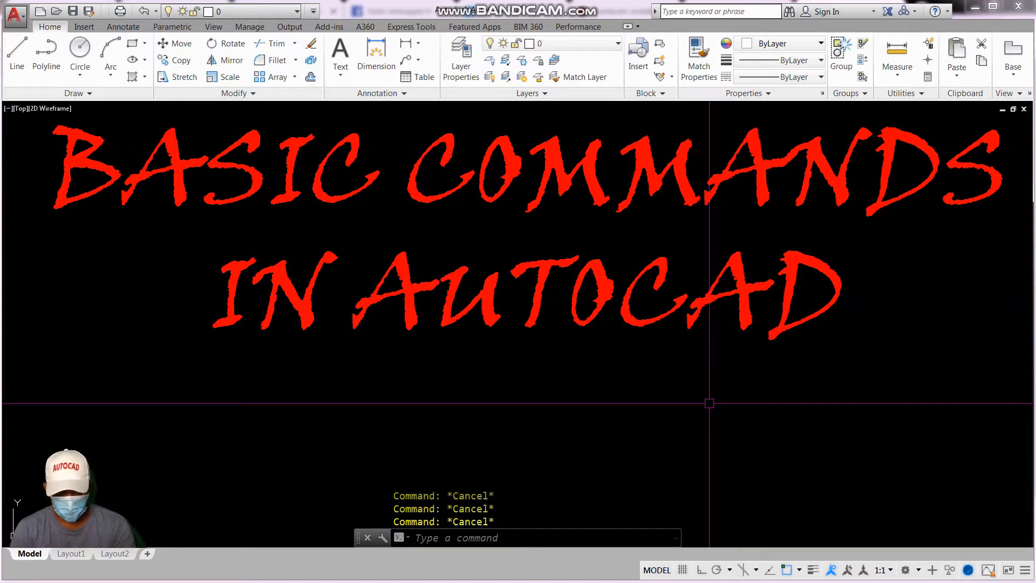
- Set the STARTUP system variable to 0
type("STARTUP")
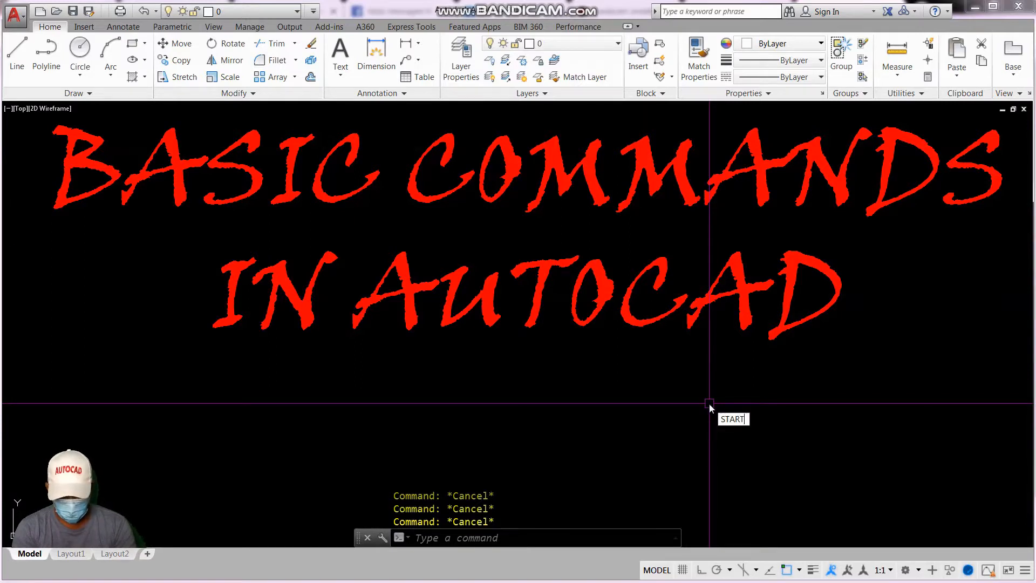
key("Return")
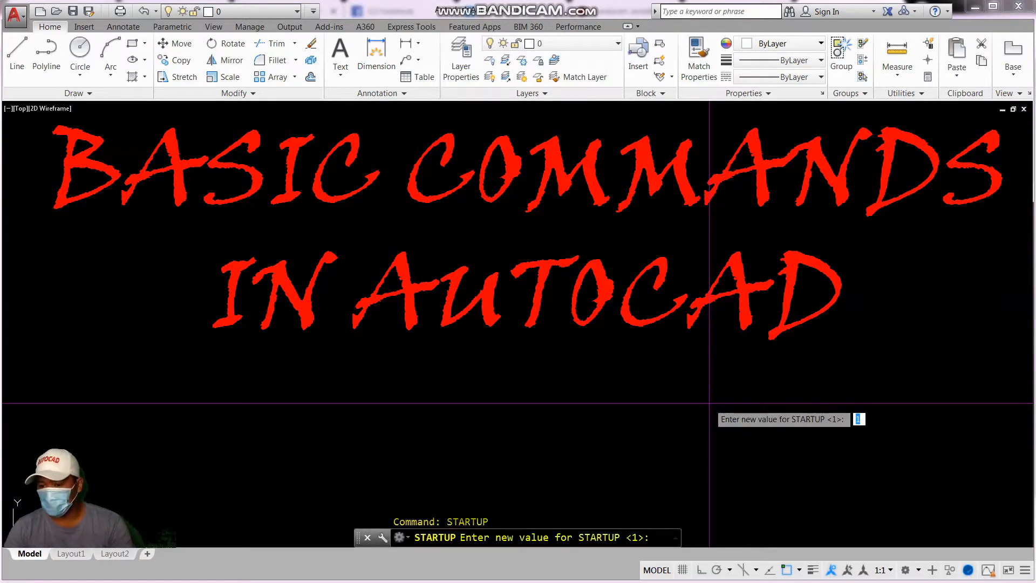
type("0")
key("Return")
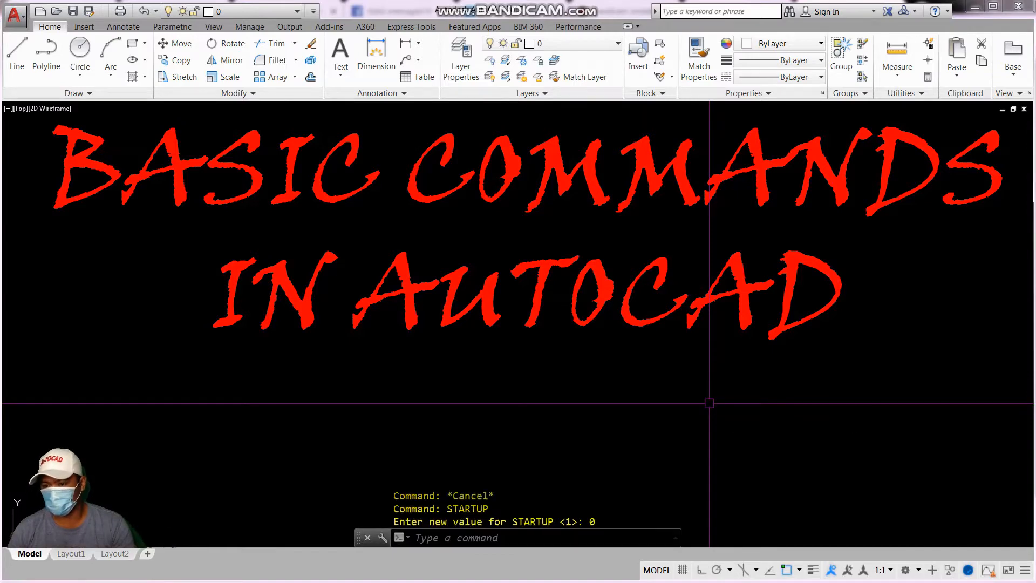
- Start a new drawing to examine the template selection and its no-template Imperial and Metric opening options, and cancel it
key("Escape")
key("Escape")
key("Escape")
key("ctrl+n")
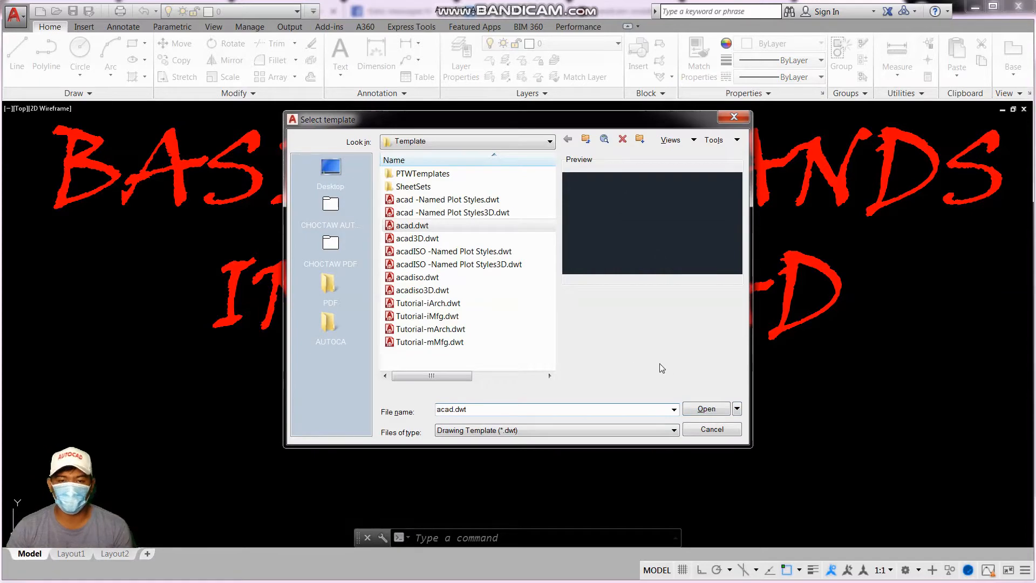
left_click(737, 410)
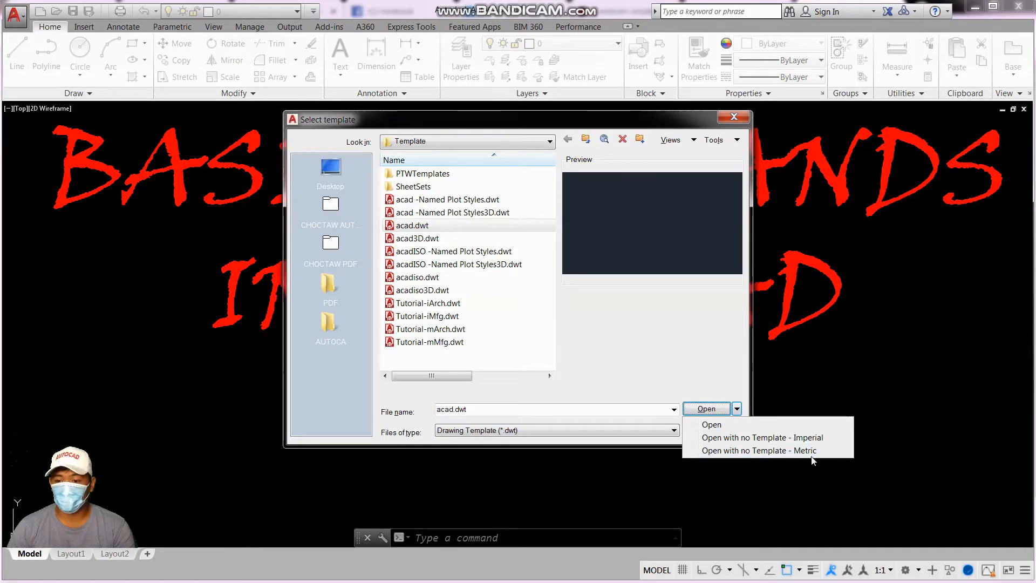
left_click(895, 374)
key("Escape")
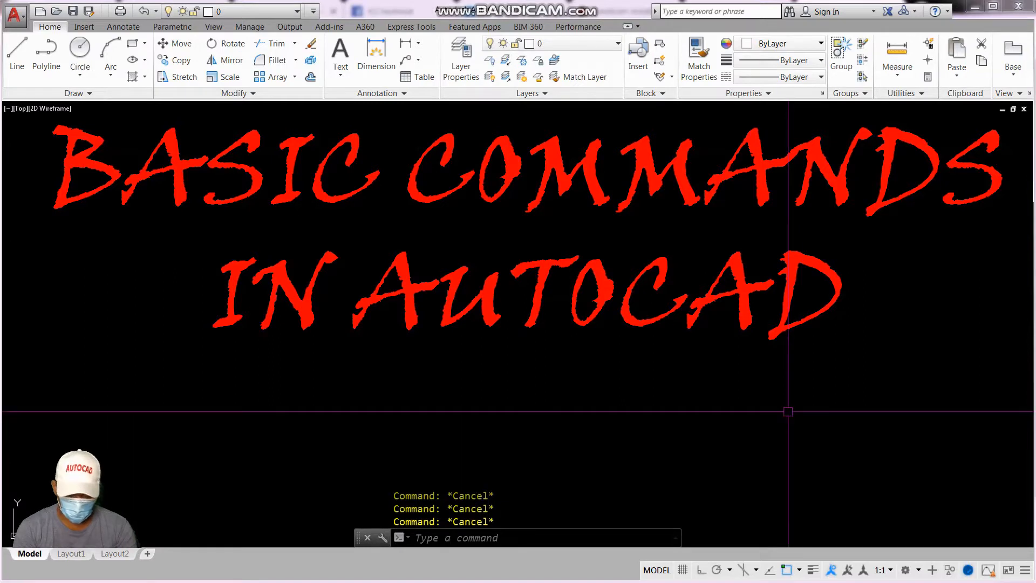
- Set the STARTUP system variable back to 1
type("STARTUP")
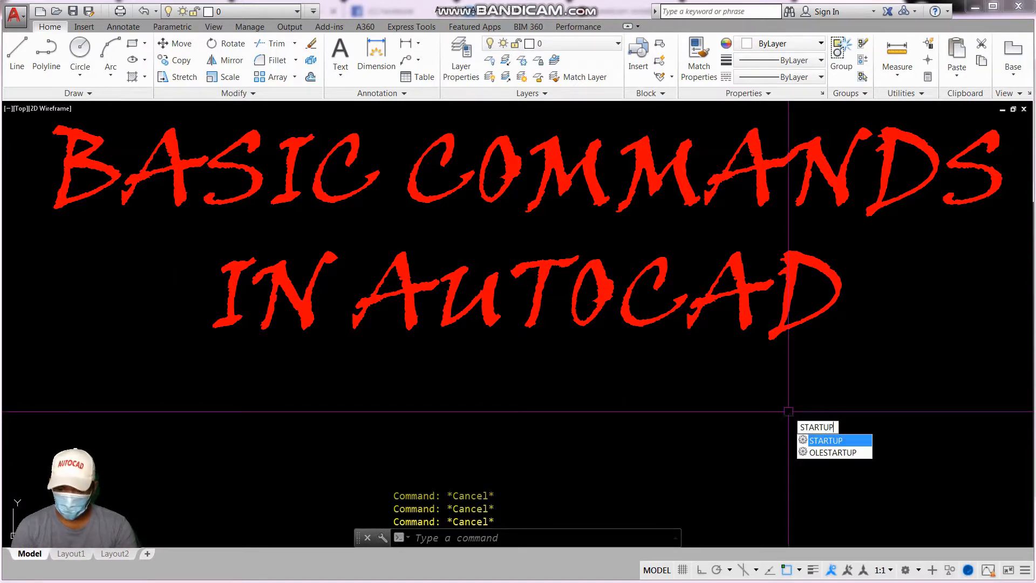
key("Return")
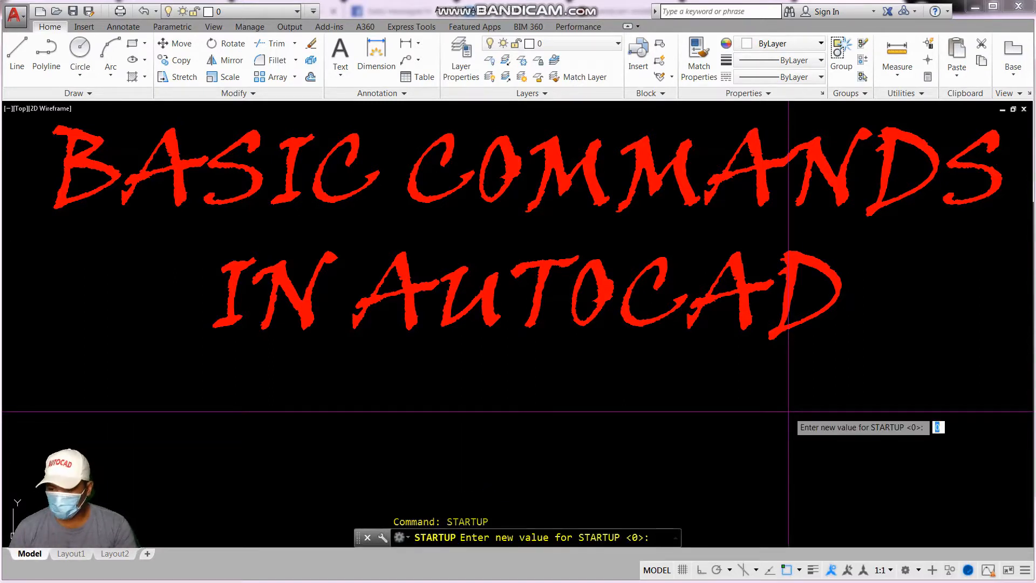
type("1")
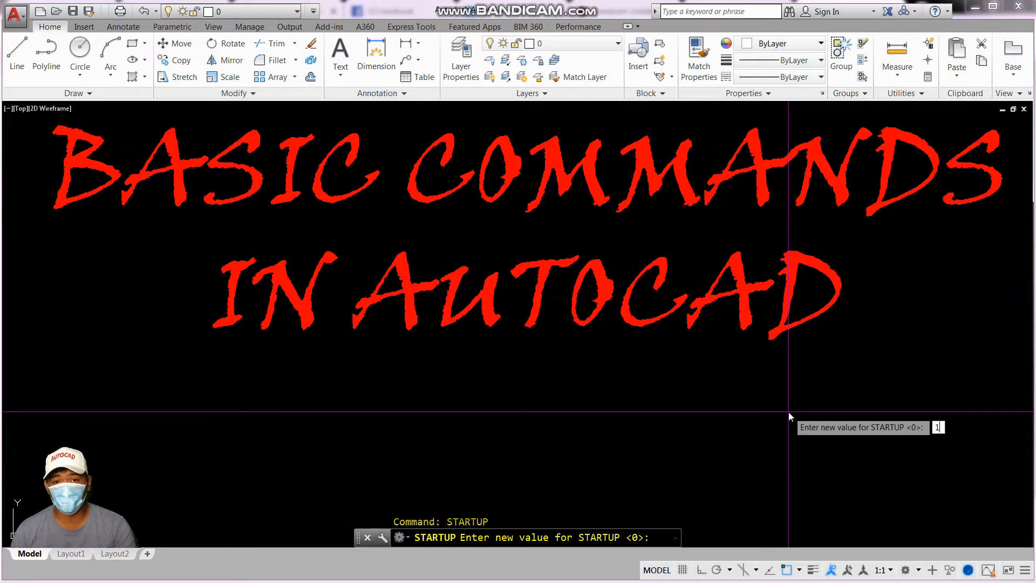
key("Return")
- Create a new drawing from scratch with the Metric default settings
key("Escape")
key("Escape")
key("Escape")
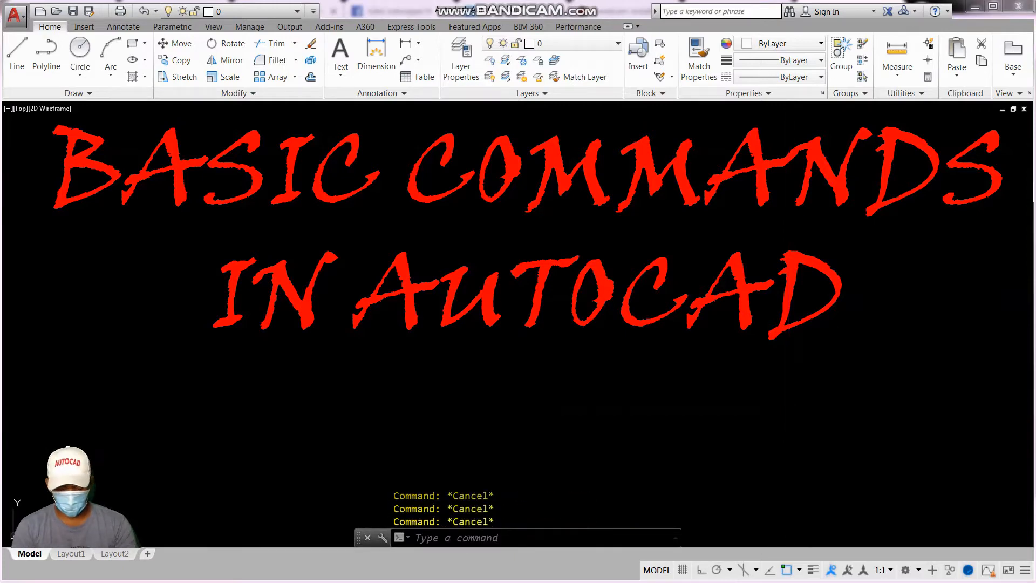
key("ctrl+n")
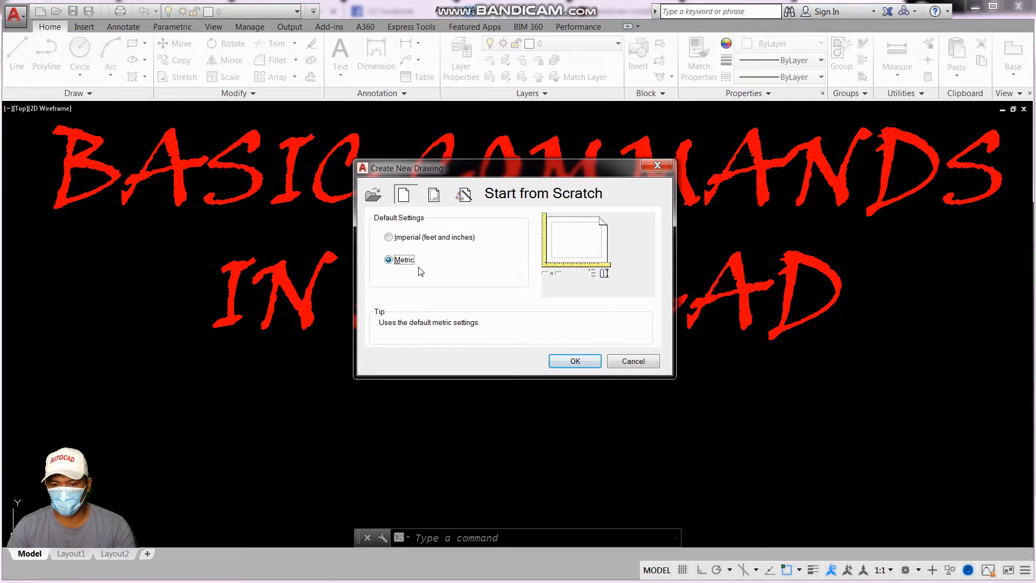
left_click(574, 361)
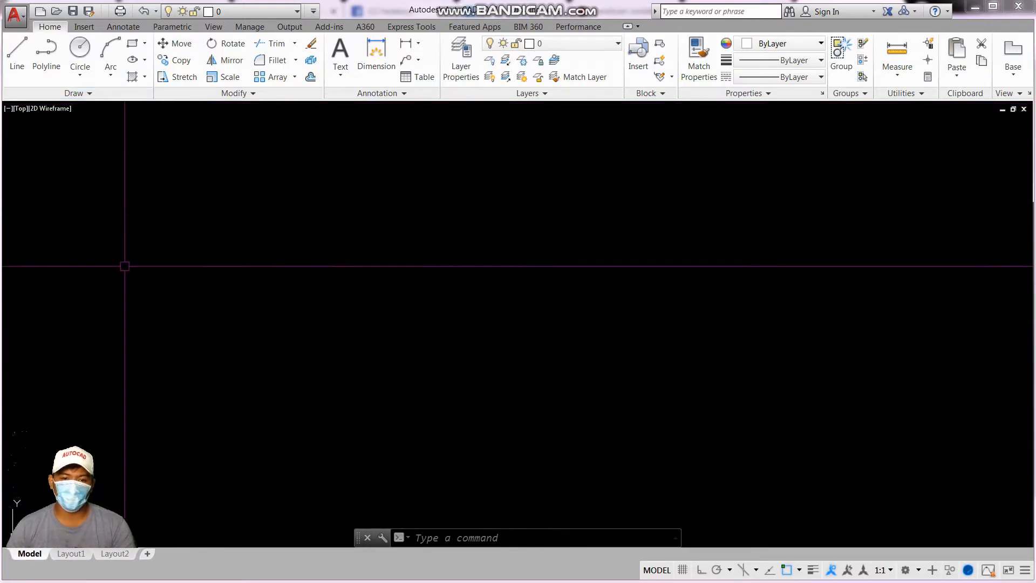
left_click(76, 95)
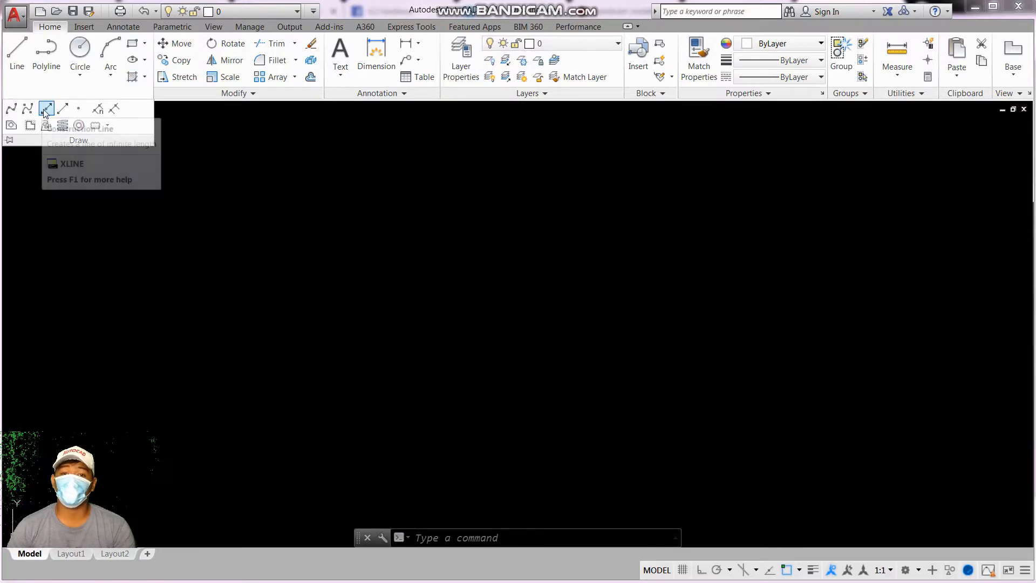
left_click(20, 73)
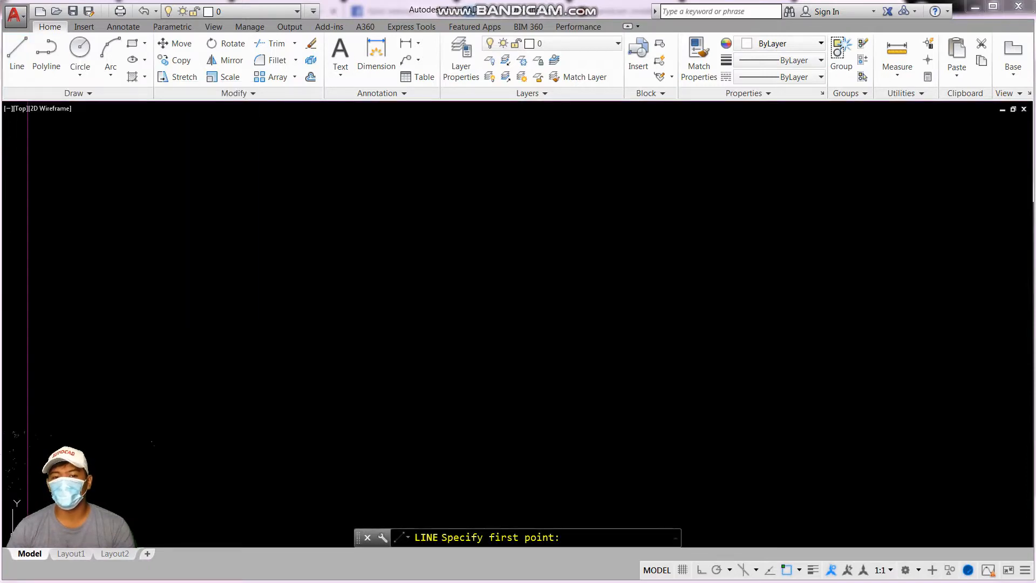
key("Escape")
key("Escape")
key("Escape")
key("Escape")
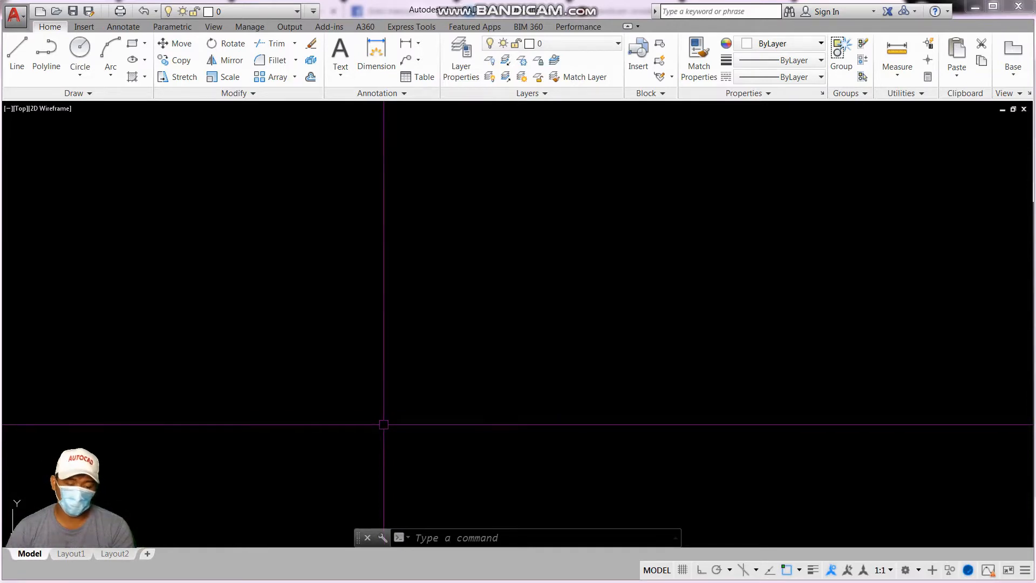
key("Escape")
key("Escape")
key("Escape")
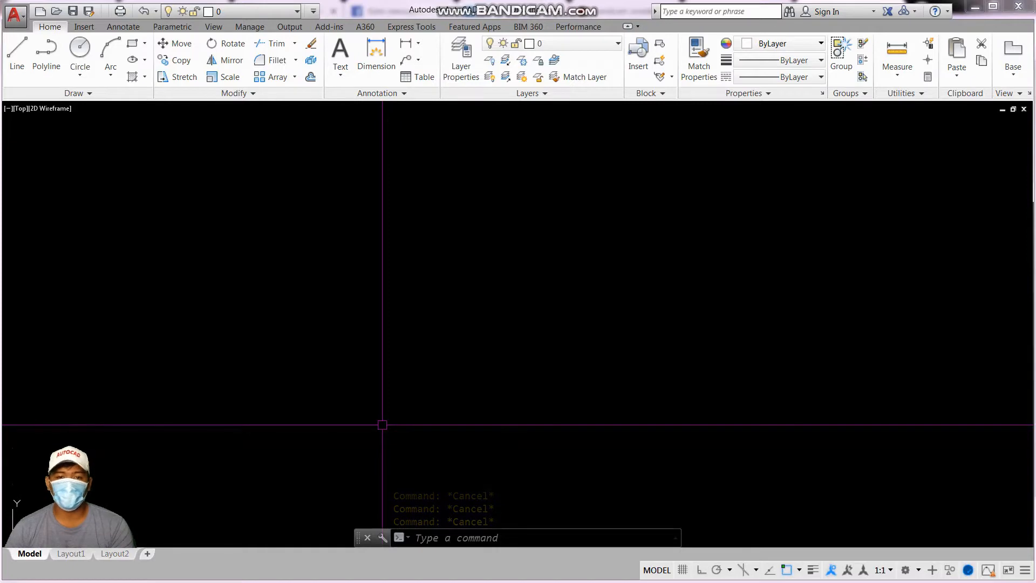
left_click(488, 538)
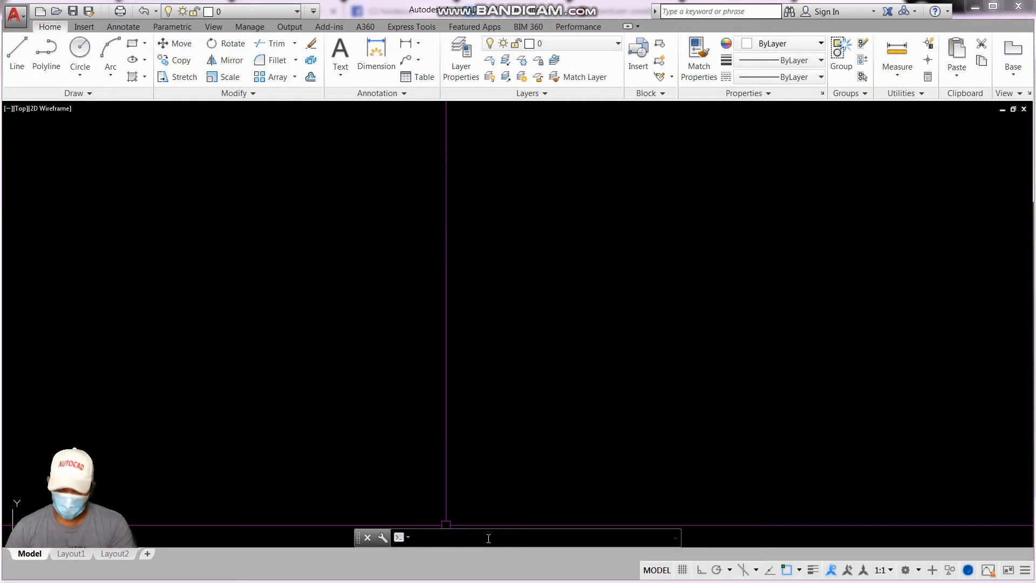
key("BackSpace")
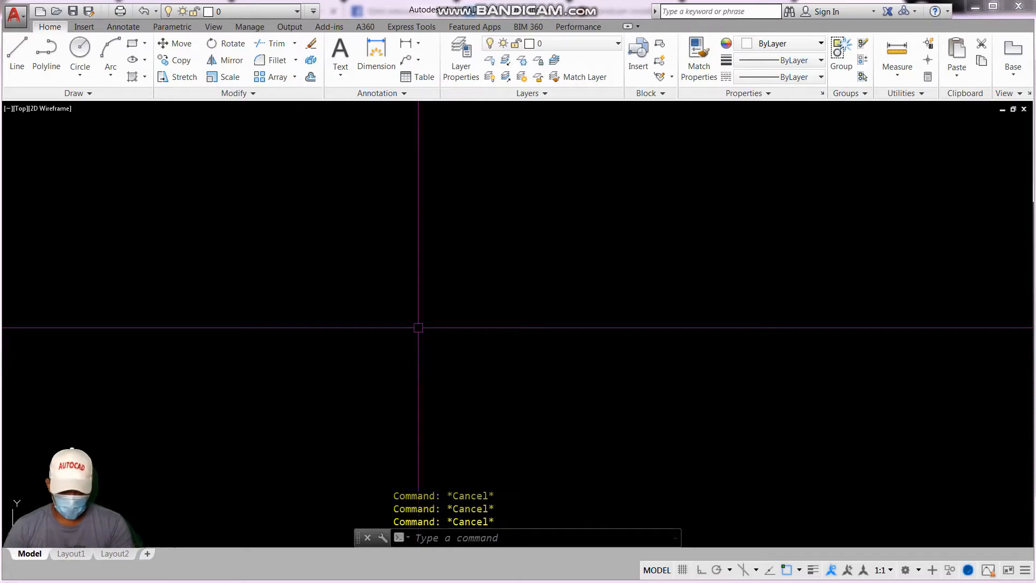
- Draw a freehand chain of five connected line segments with the LINE command, running clockwise to form an open outline
type("E")
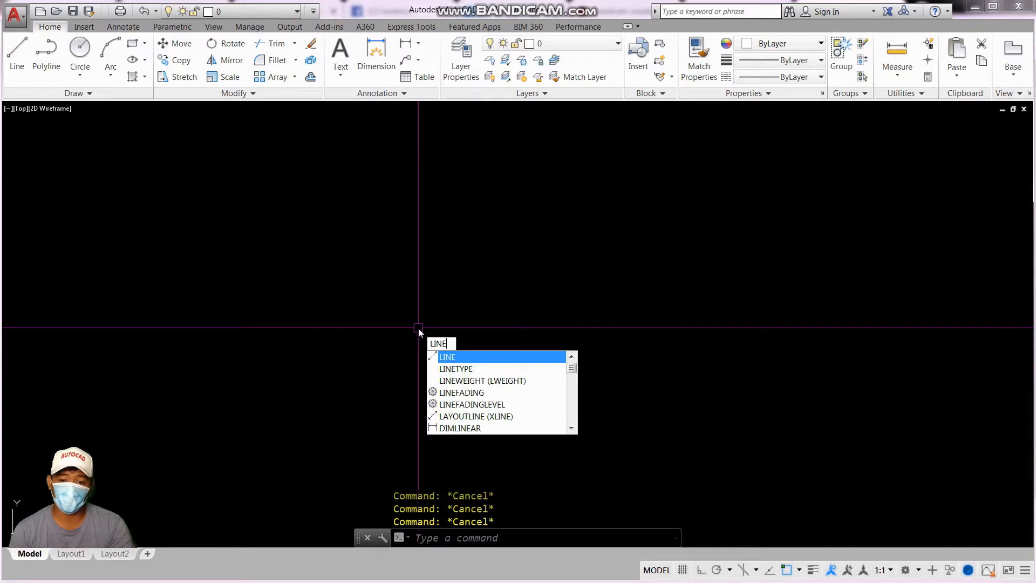
key("Escape")
key("Return")
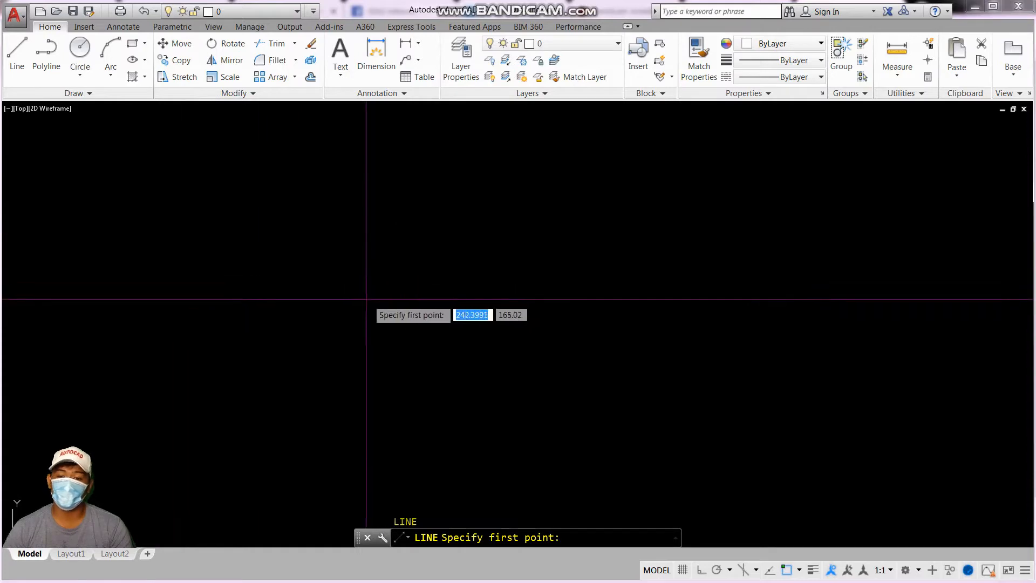
left_click(384, 297)
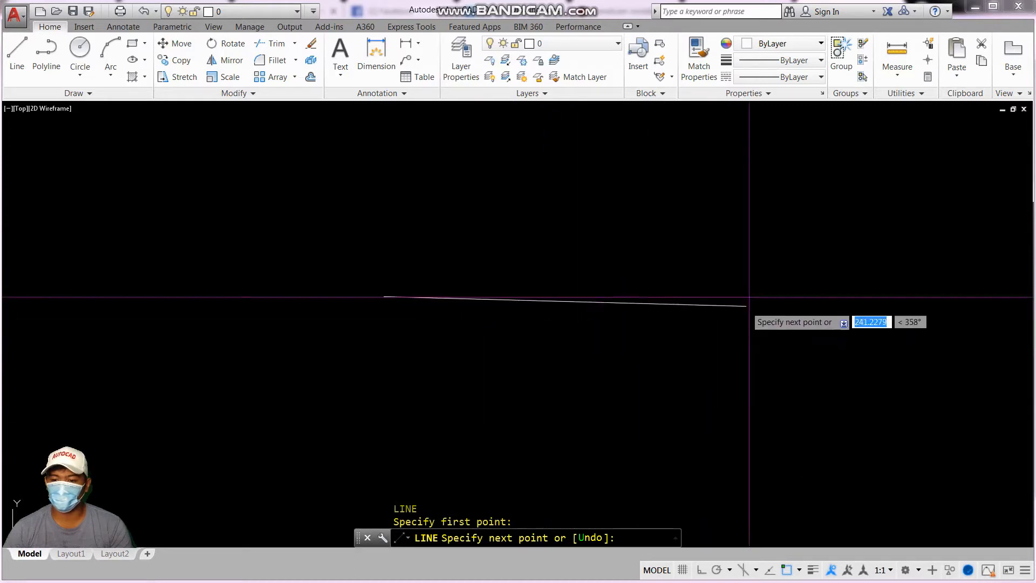
left_click(740, 197)
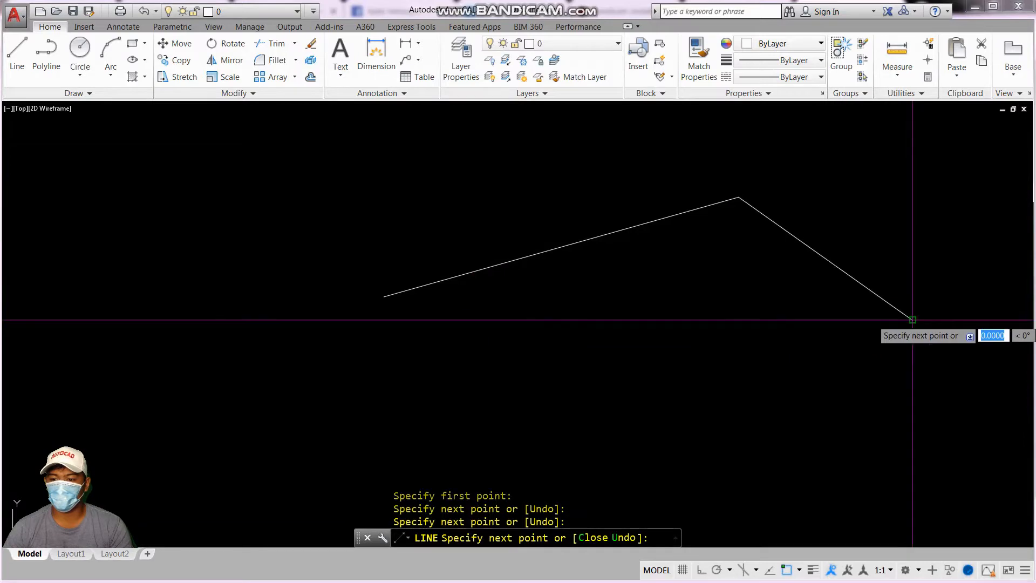
left_click(715, 416)
left_click(471, 446)
left_click(196, 424)
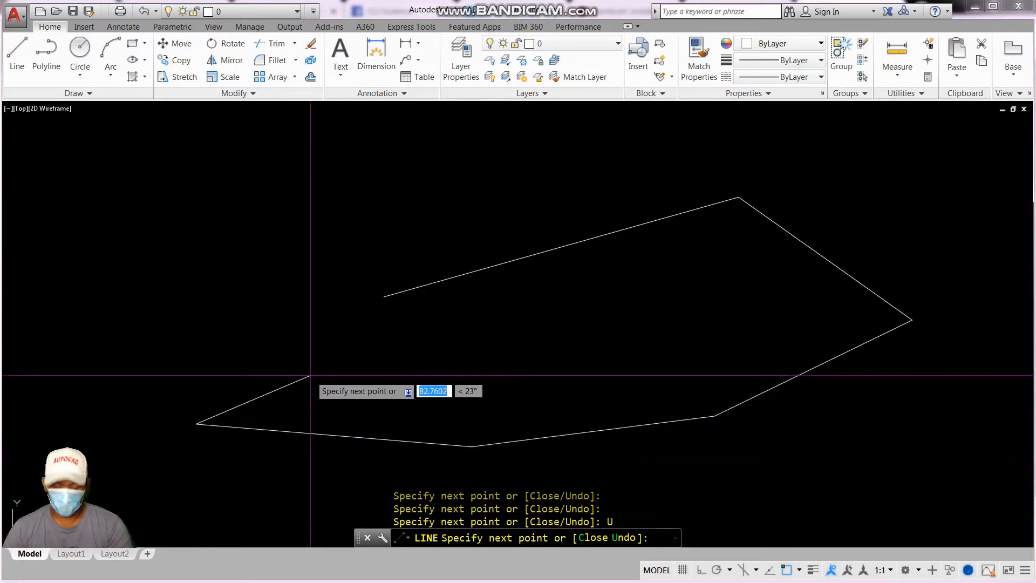
- Undo the last two segments of the chain, continue the outline around its left side, and close it with the Close option
type("u")
key("Return")
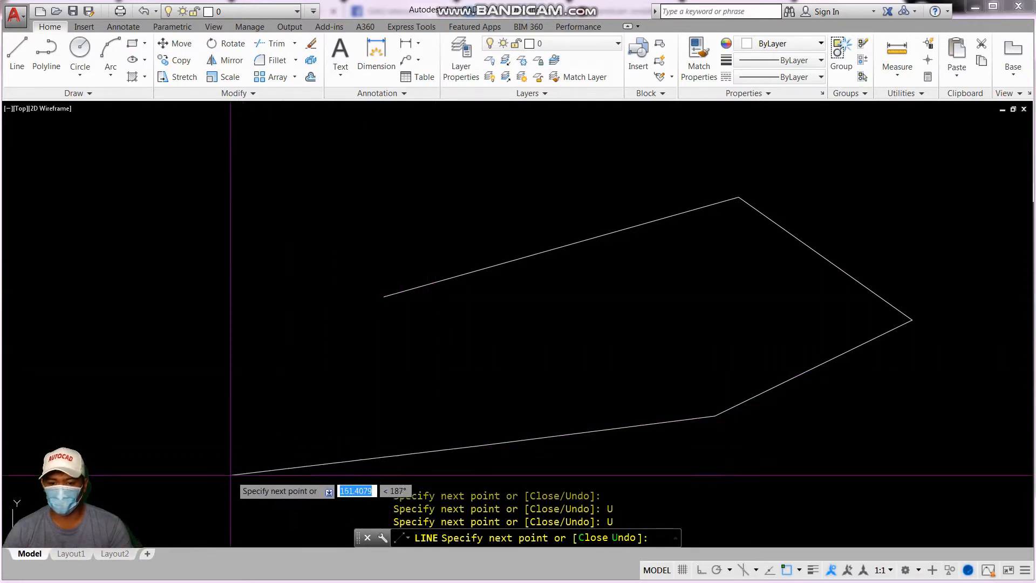
left_click(98, 296)
left_click(159, 155)
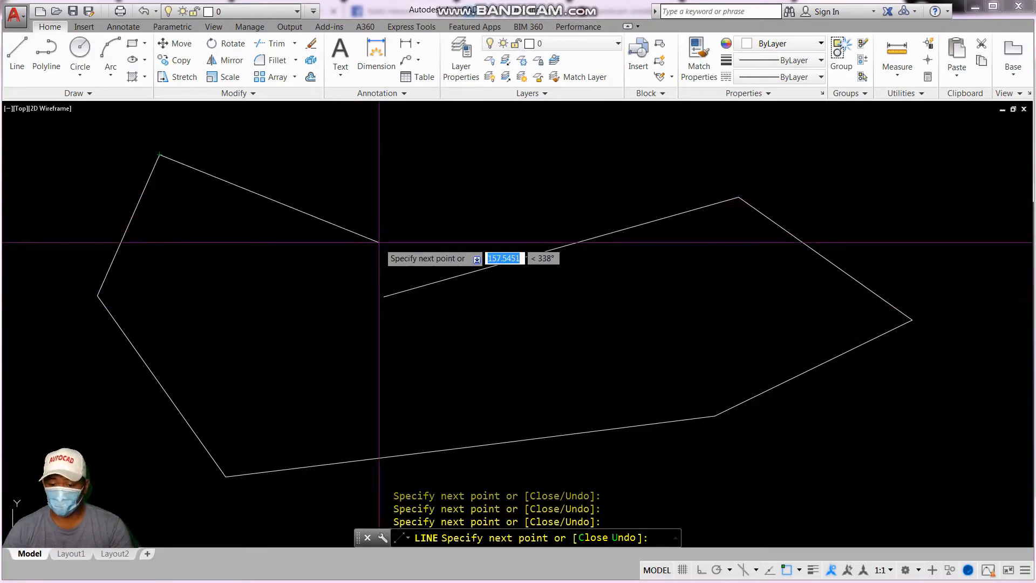
type("c")
key("Return")
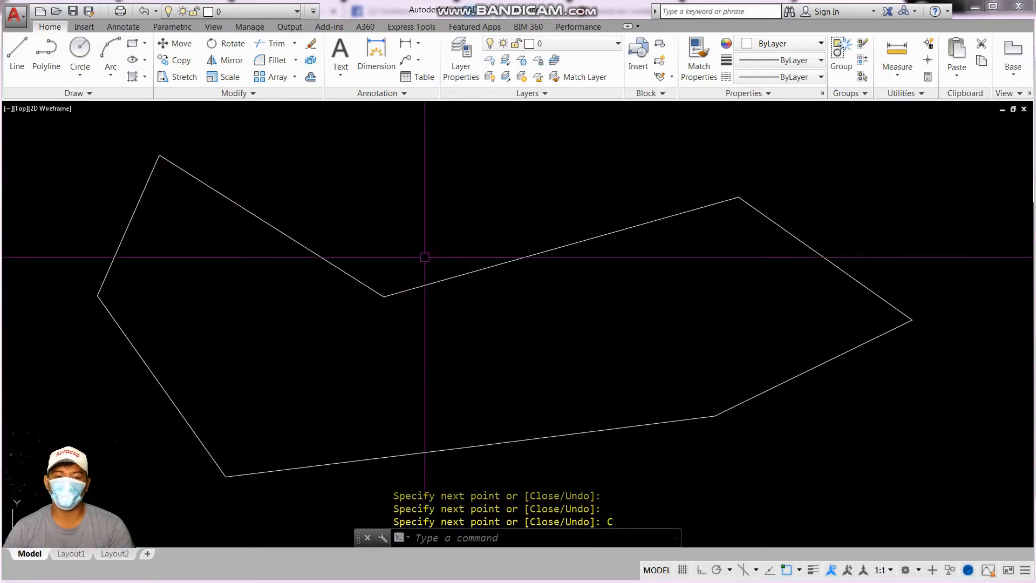
- Switch Ortho mode on and back off
scroll(424, 257, "down", 2)
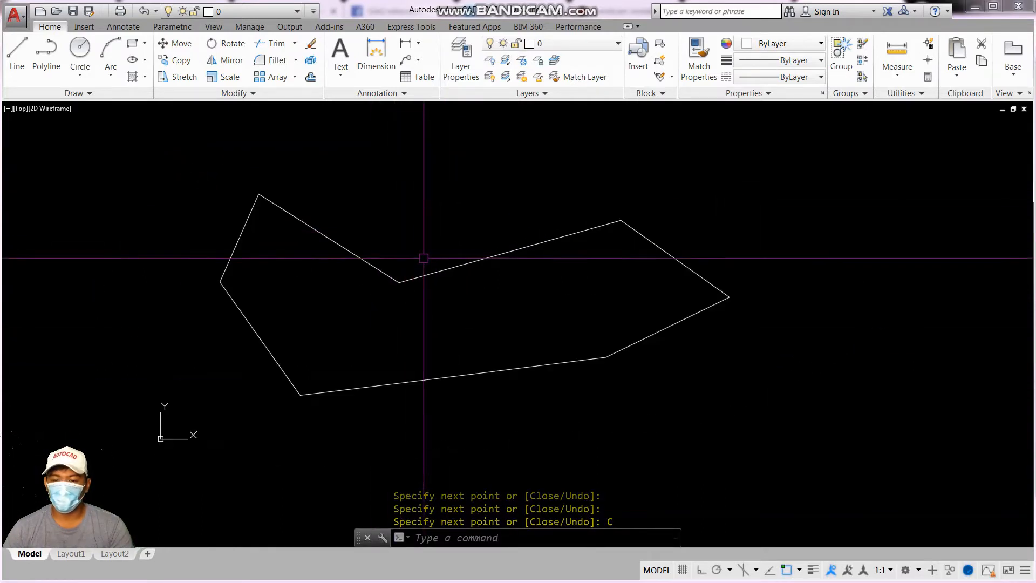
middle_click_drag(492, 328, 404, 306)
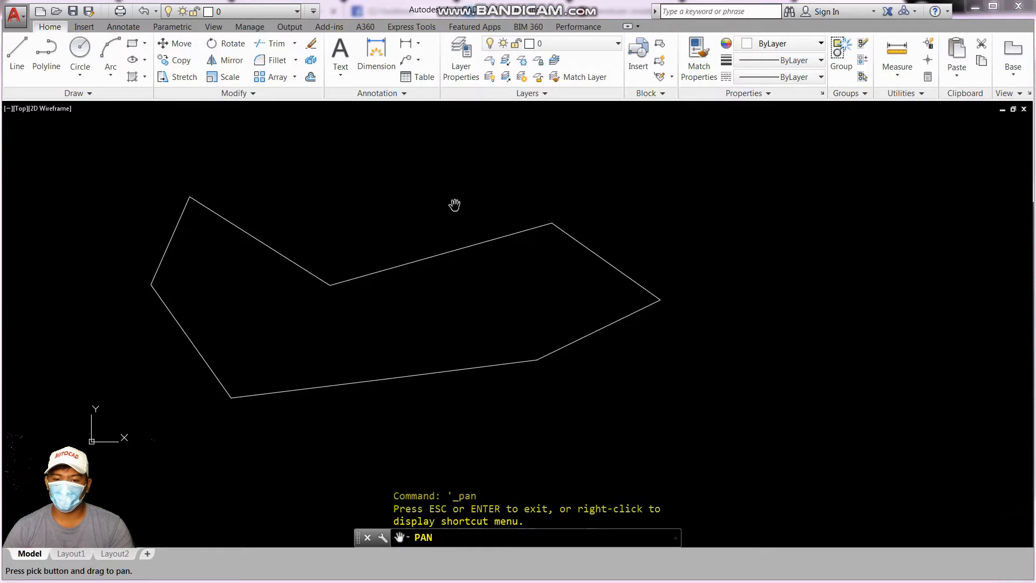
key("Escape")
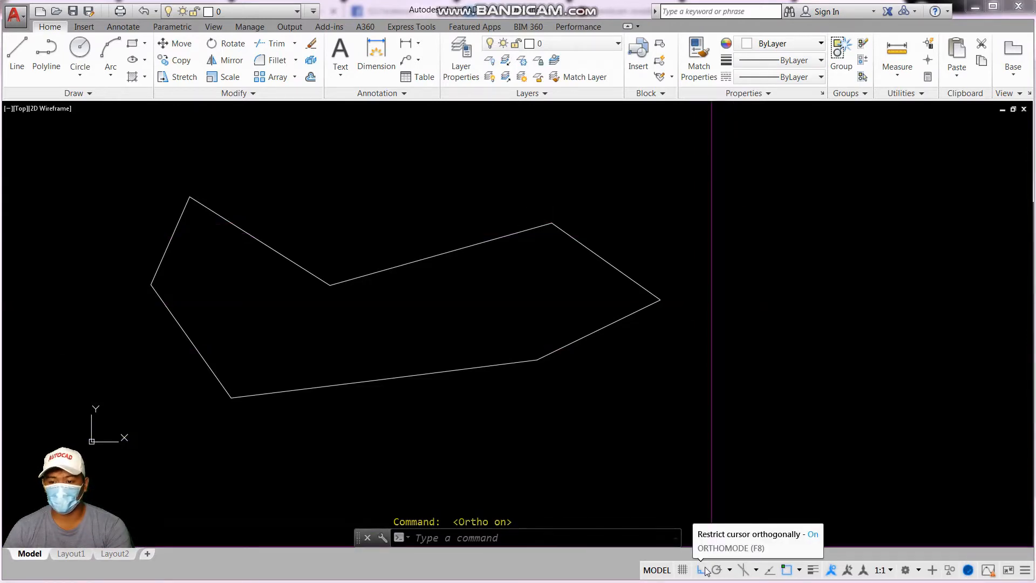
left_click(704, 569)
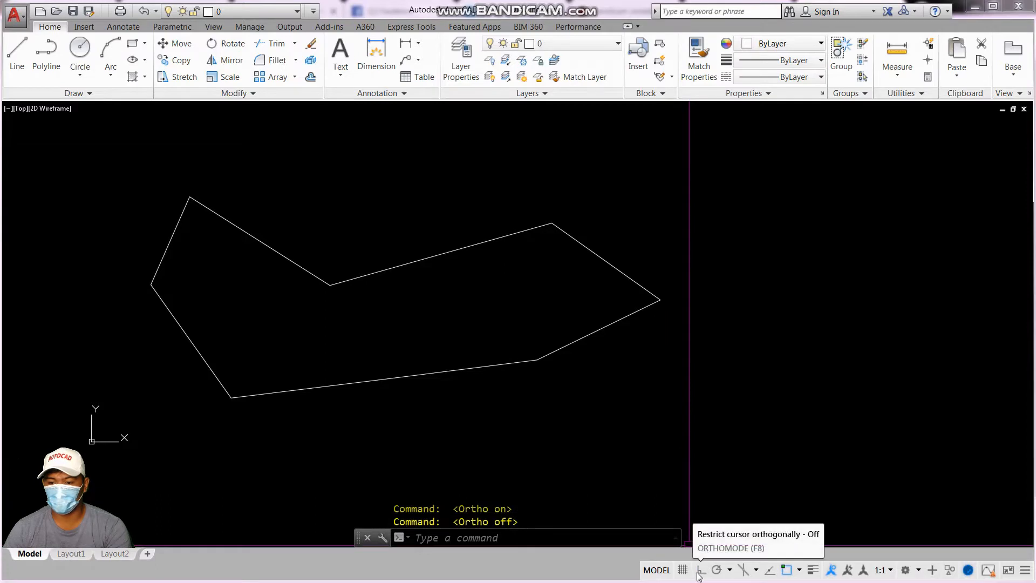
key("Escape")
key("Escape")
key("Escape")
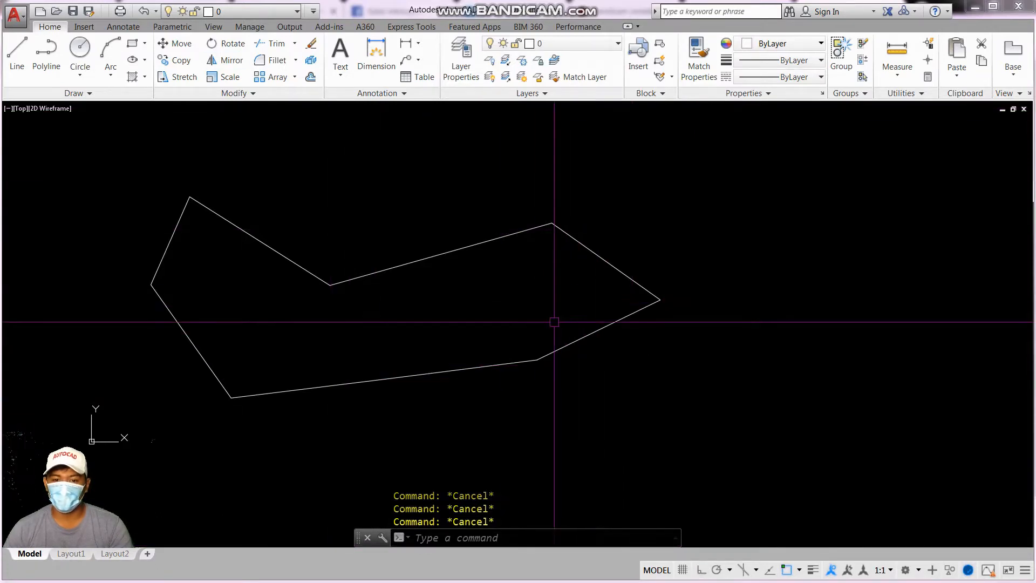
- Switch Ortho mode on and draw a horizontal line above the closed outline, with a vertical line rising from its right end
key("Return")
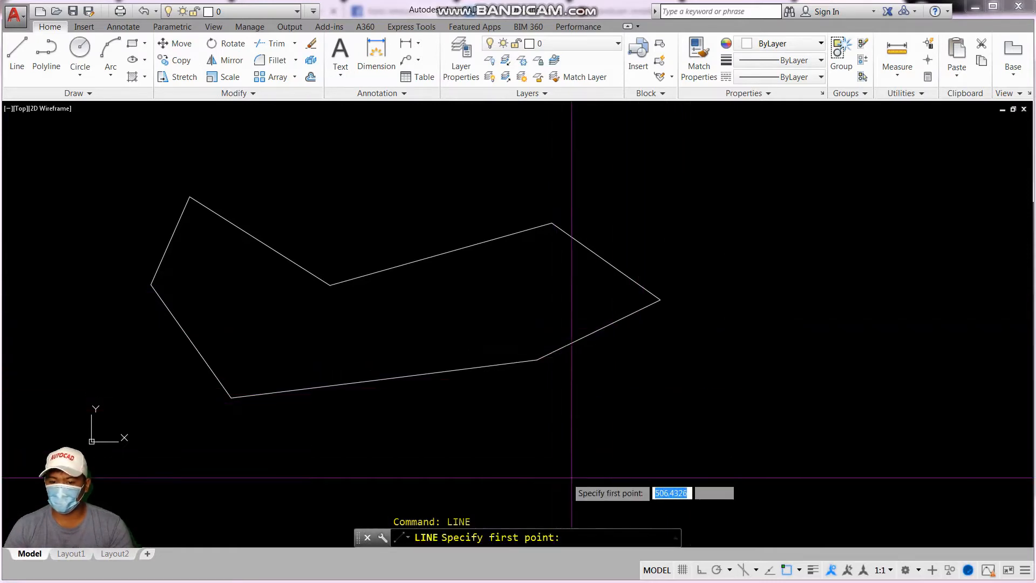
left_click(376, 181)
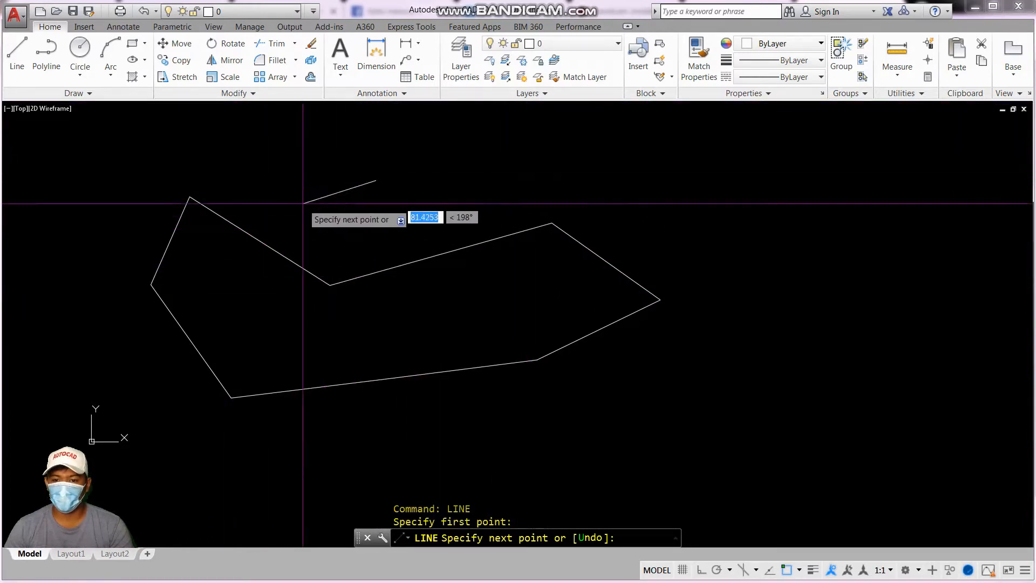
key("F8")
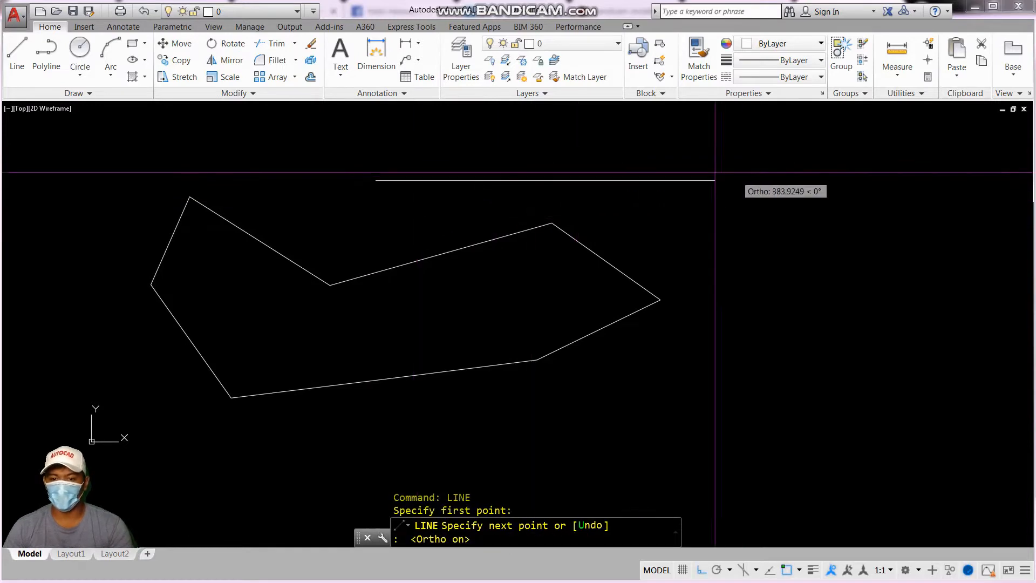
scroll(409, 161, "up", 6)
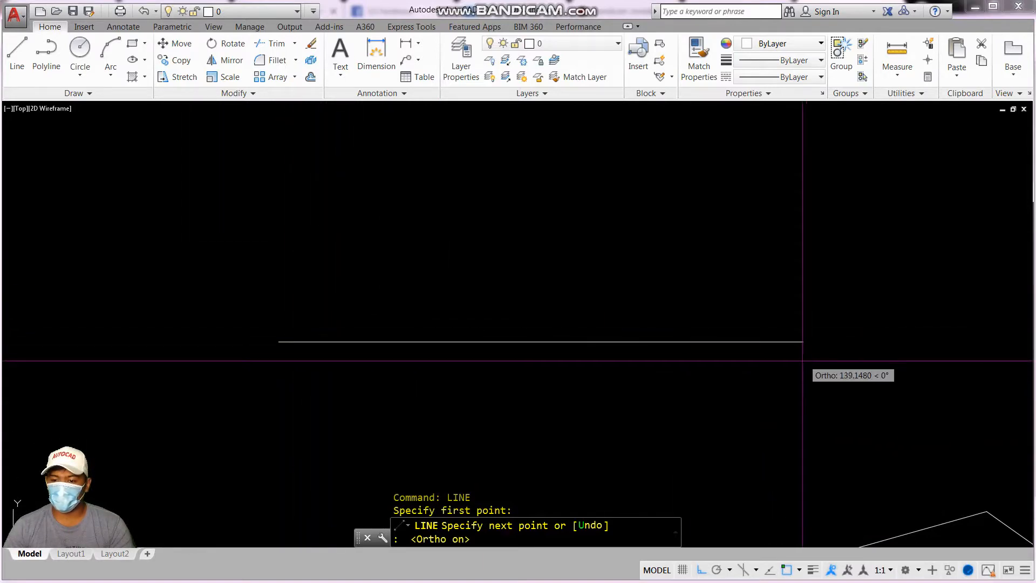
left_click(763, 350)
scroll(723, 286, "down", 4)
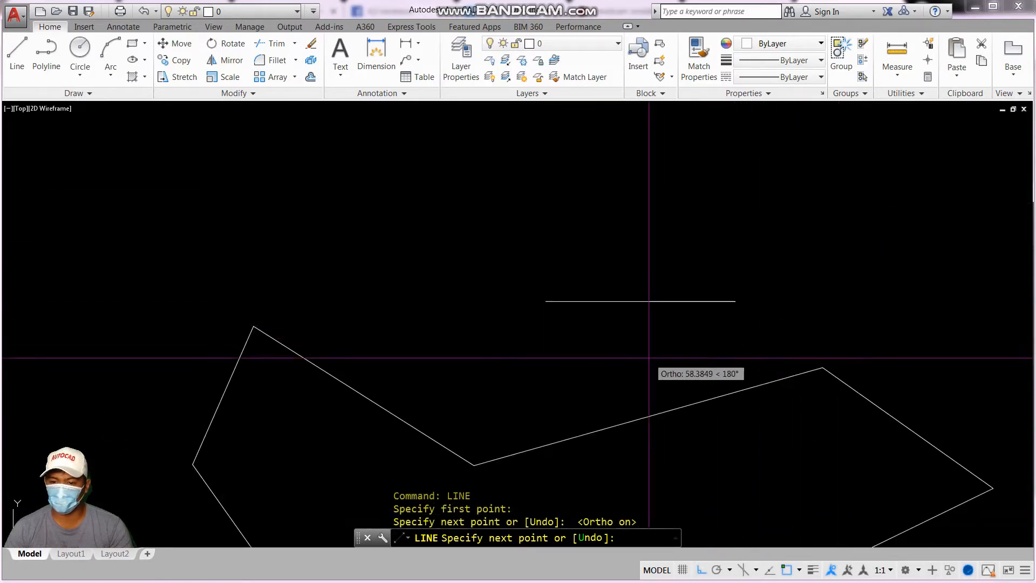
left_click(756, 191)
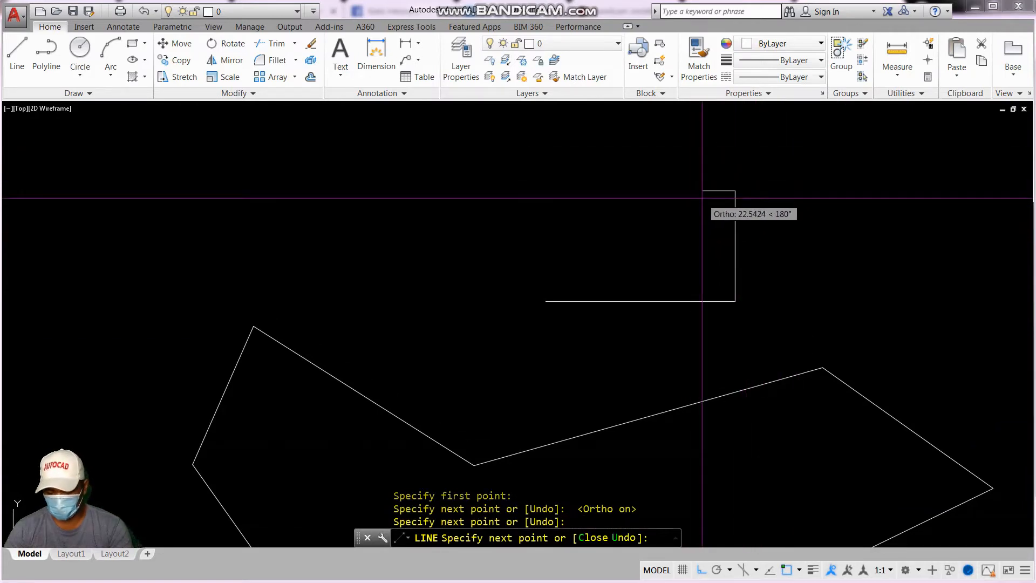
key("Return")
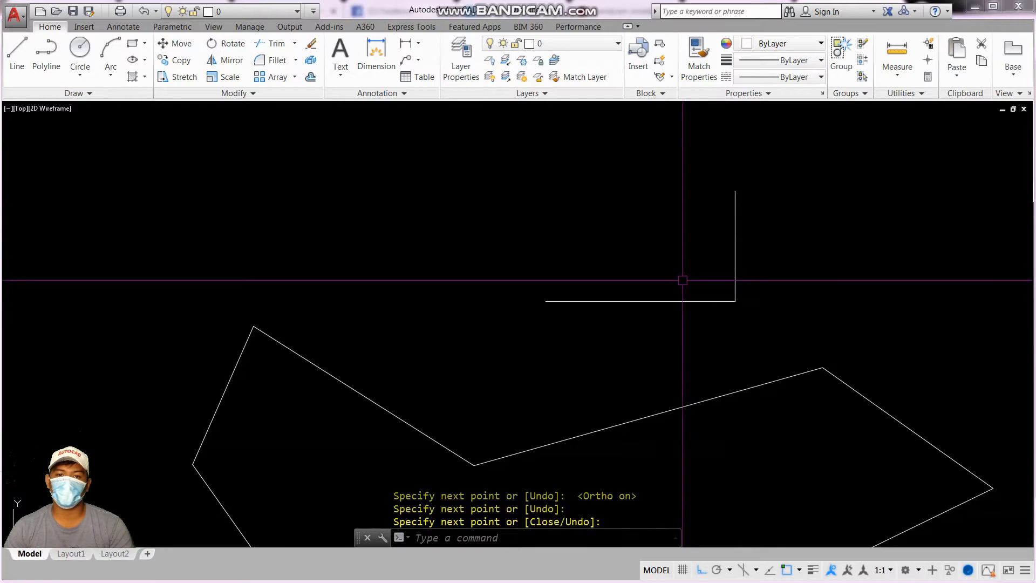
- Draw a single 300-unit horizontal line to the upper left of the L-shaped lines by entering its length directly
scroll(506, 271, "down", 4)
scroll(521, 278, "up", 6)
scroll(539, 325, "down", 2)
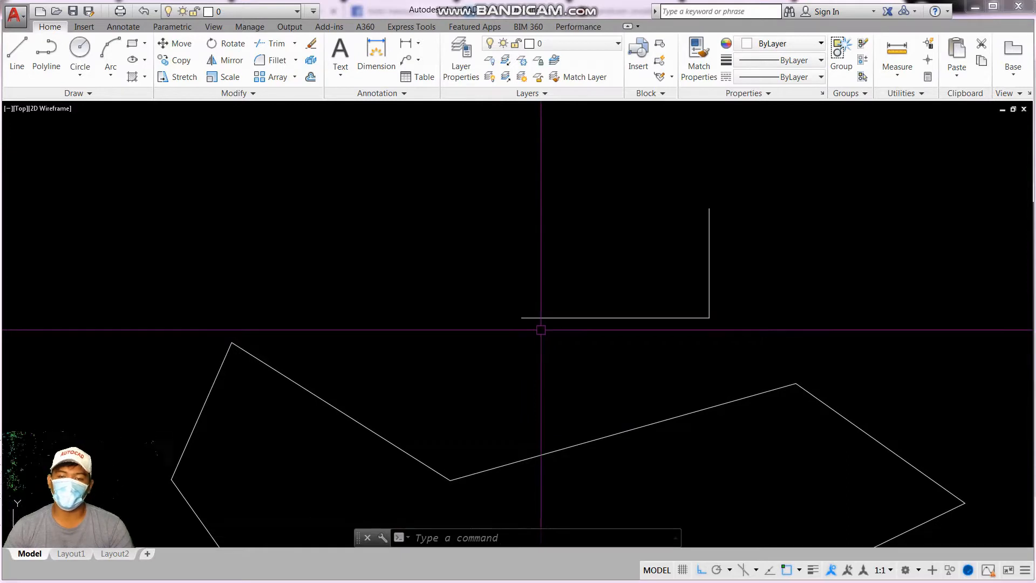
scroll(566, 331, "down", 4)
scroll(542, 296, "up", 4)
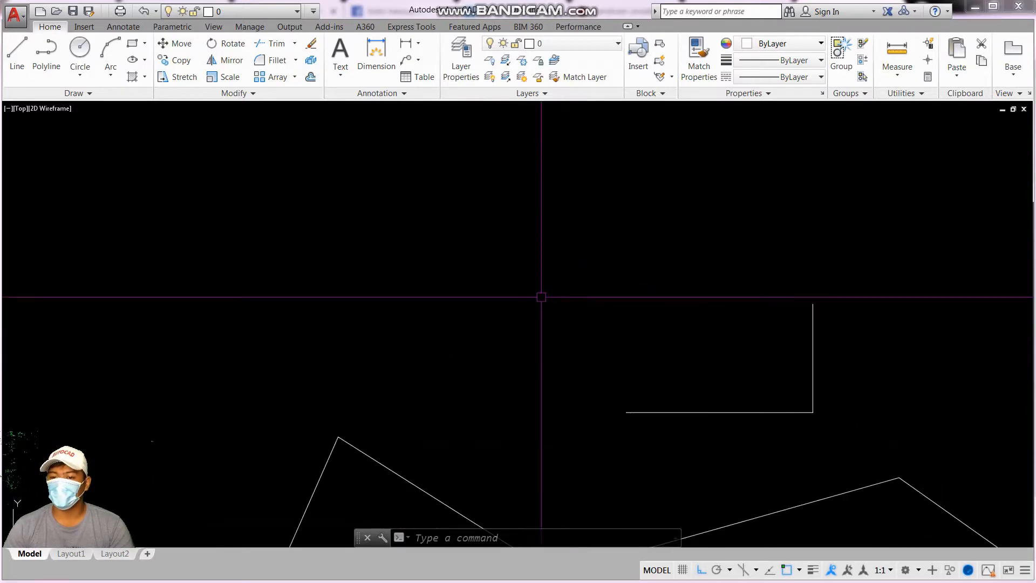
scroll(463, 221, "up", 3)
scroll(451, 236, "down", 3)
type("l")
key("Return")
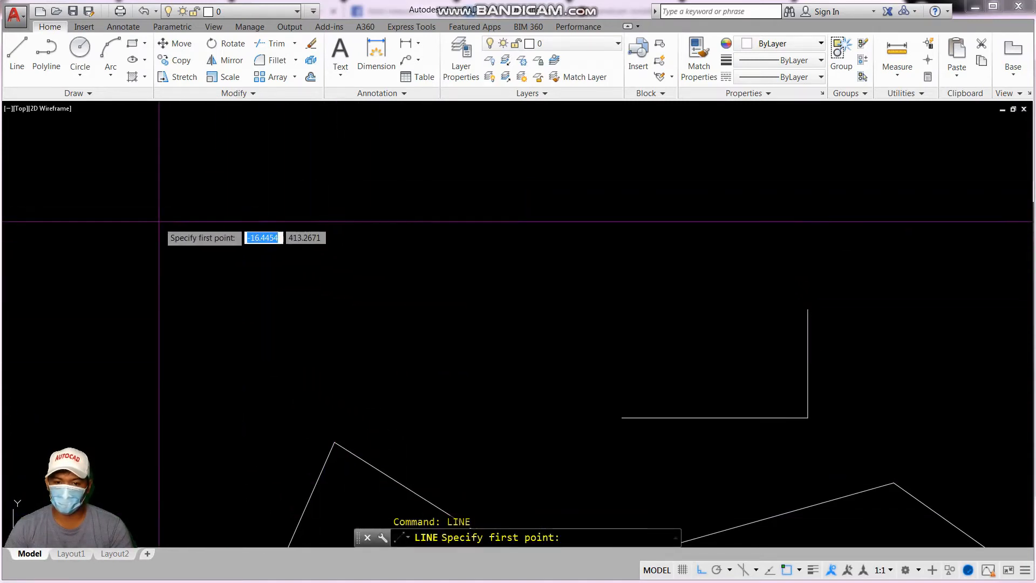
left_click(157, 197)
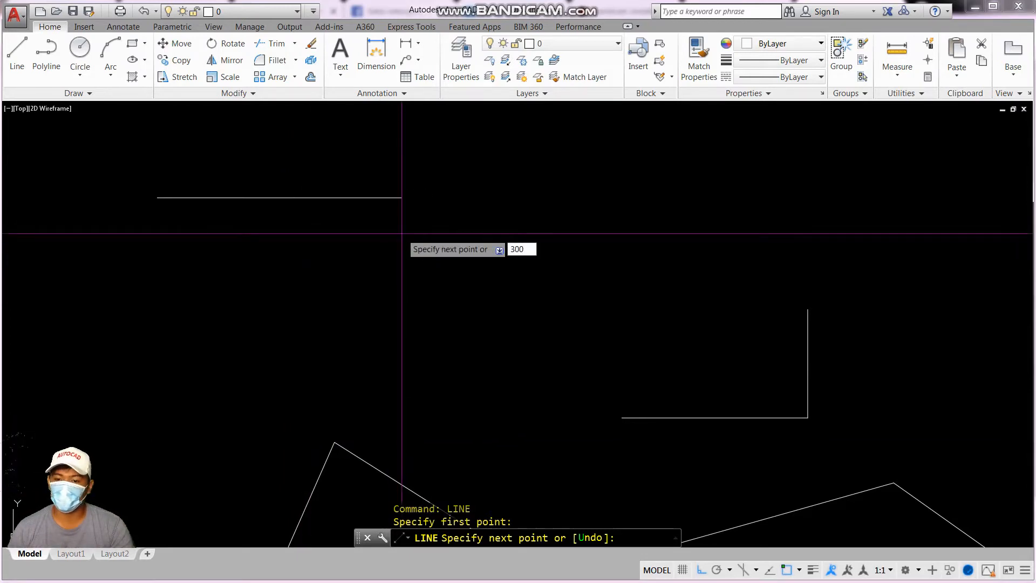
key("Return")
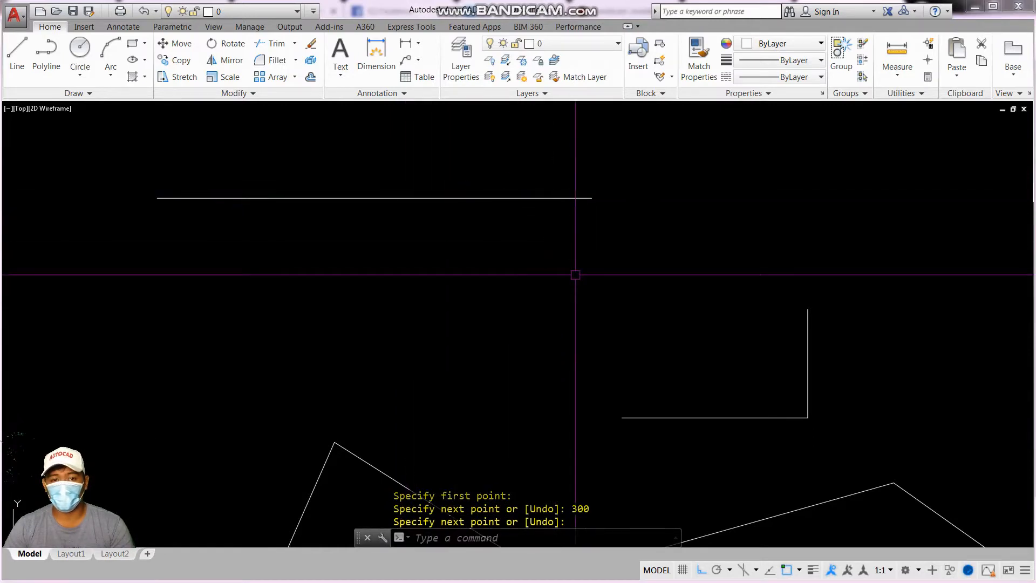
key("Escape")
key("Escape")
- Add a linear dimension between both endpoints of the 300-unit line and place it above the line
middle_click_drag(468, 259, 557, 371)
key("Escape")
left_click(508, 334)
left_click(498, 274)
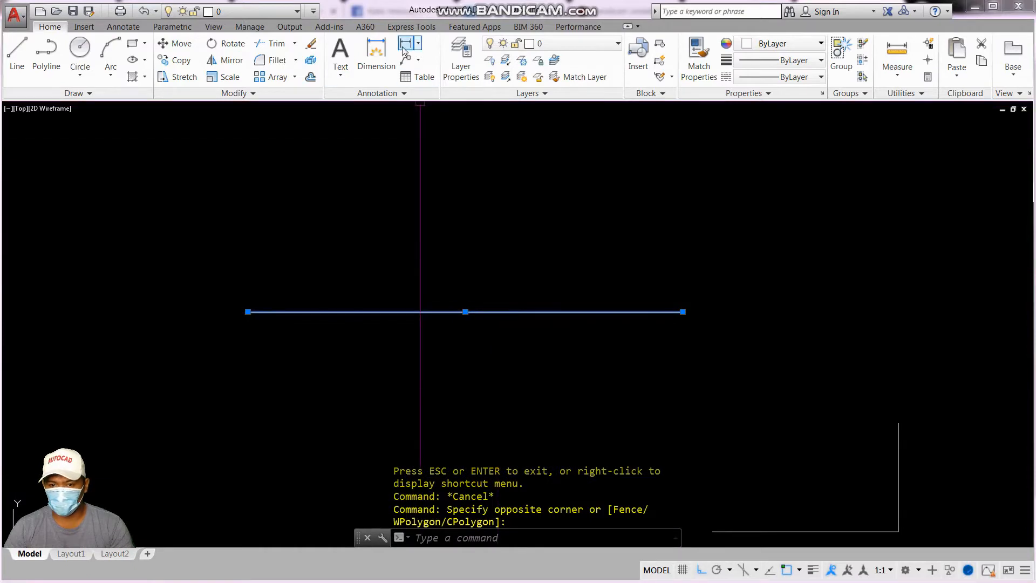
left_click(403, 50)
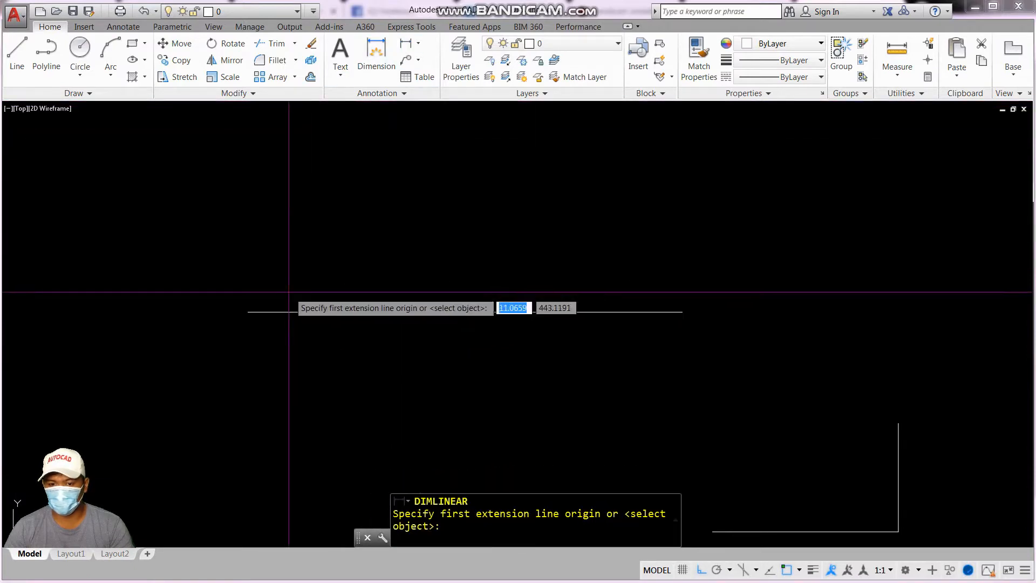
left_click(248, 311)
left_click(687, 311)
scroll(470, 232, "up", 3)
scroll(456, 275, "down", 4)
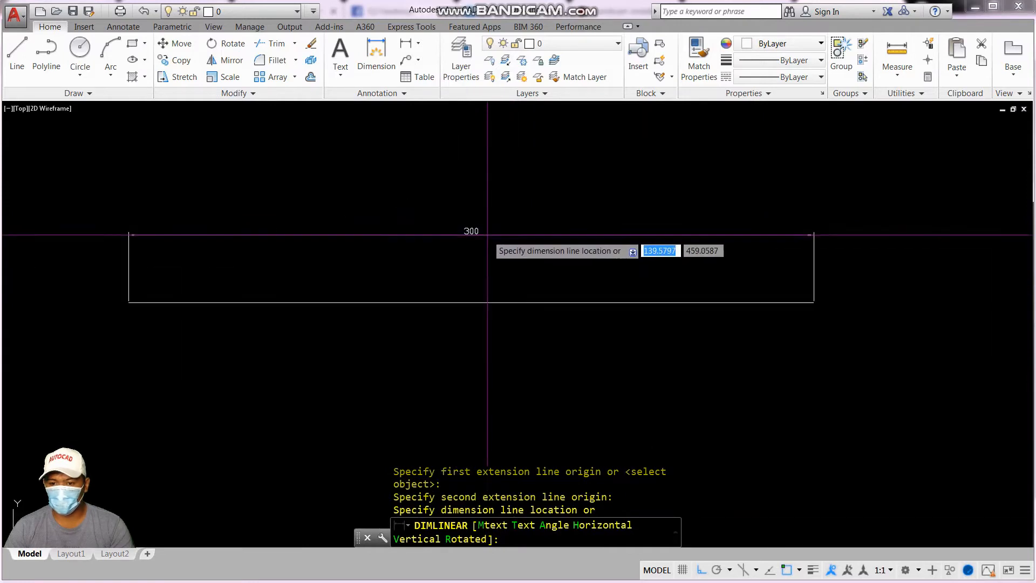
left_click(488, 236)
- Erase the linear dimension above the 300-unit line
key("Escape")
type("e")
key("Return")
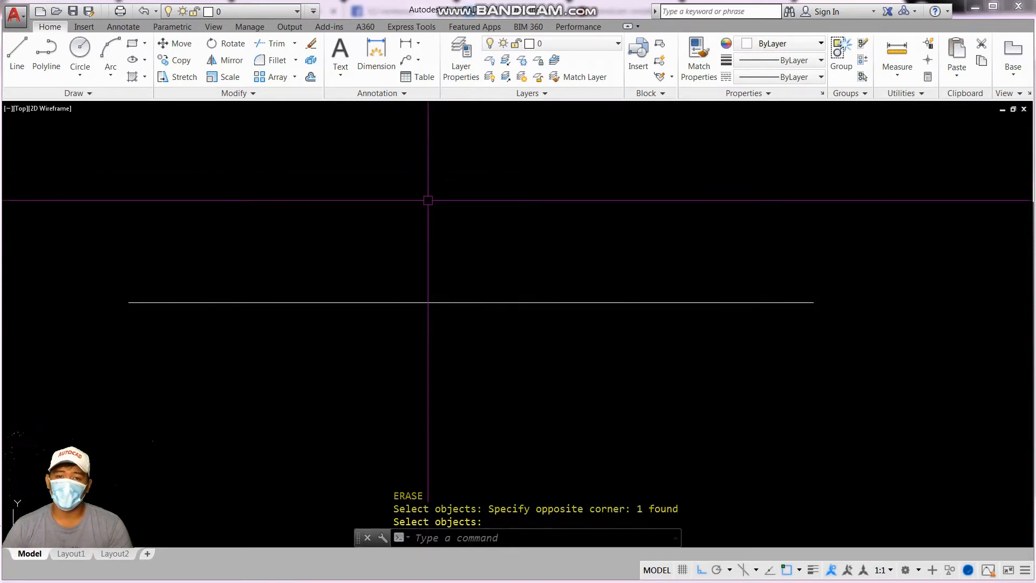
- Draw a circle with a radius of 1 just above the left end of the 300-unit line
scroll(430, 201, "down", 2)
scroll(232, 286, "up", 4)
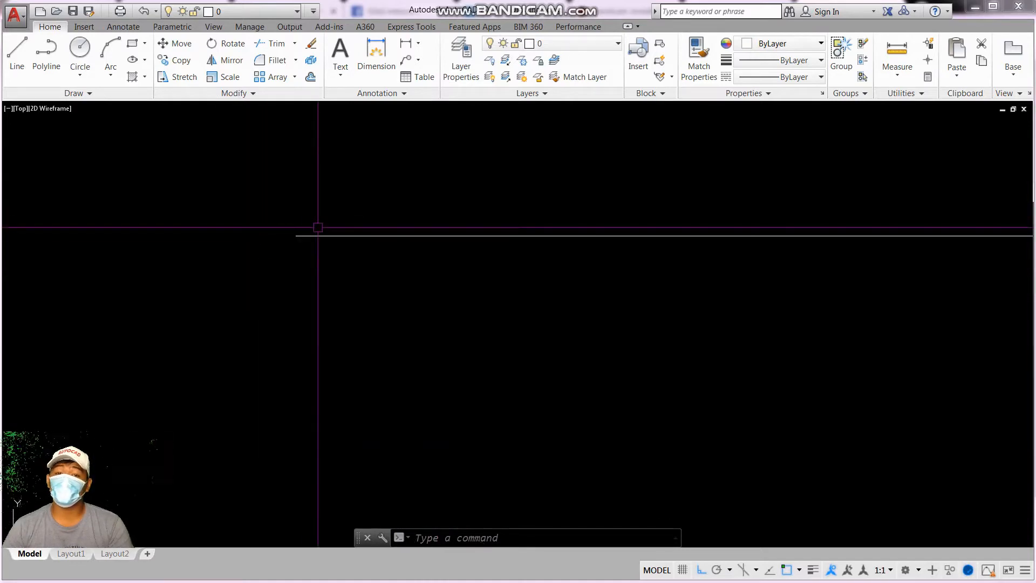
scroll(316, 229, "up", 3)
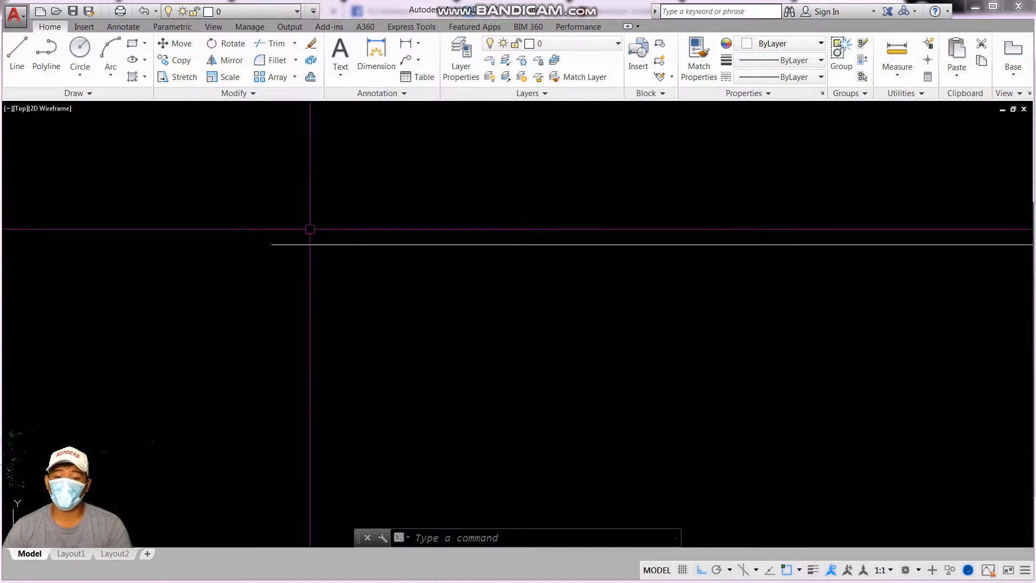
scroll(264, 183, "up", 5)
key("Escape")
key("Escape")
key("Escape")
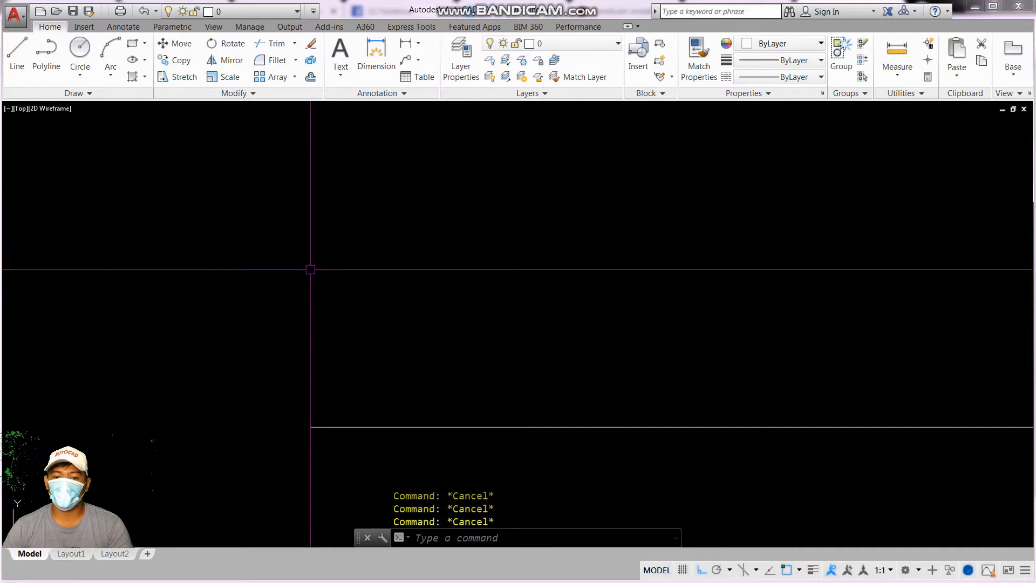
type("c")
key("Return")
left_click(305, 260)
type("1")
key("Return")
key("Escape")
- Fill the circle with a solid hatch
middle_click_drag(503, 263, 503, 263)
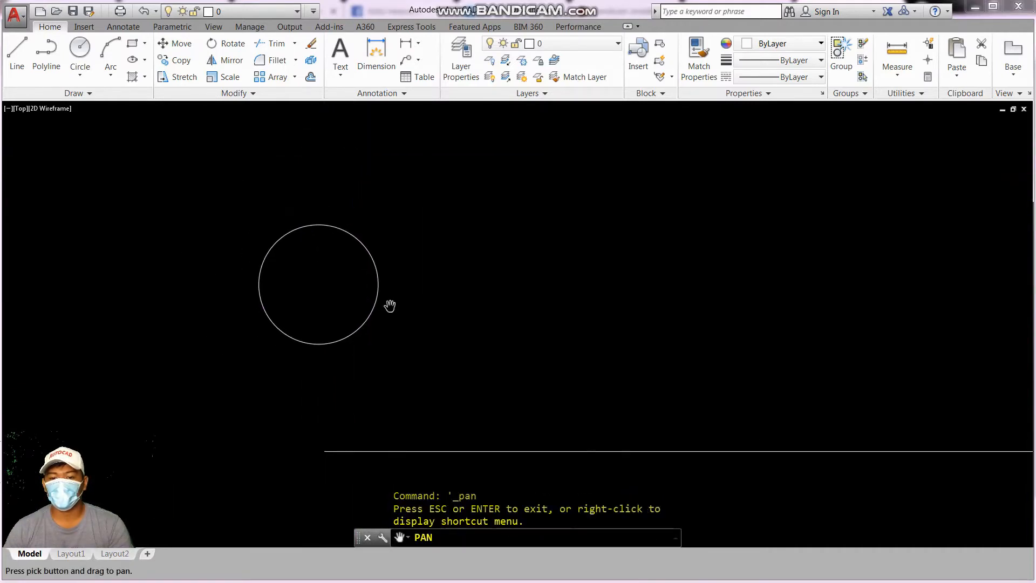
key("Escape")
key("Escape")
key("Escape")
type("h")
key("Return")
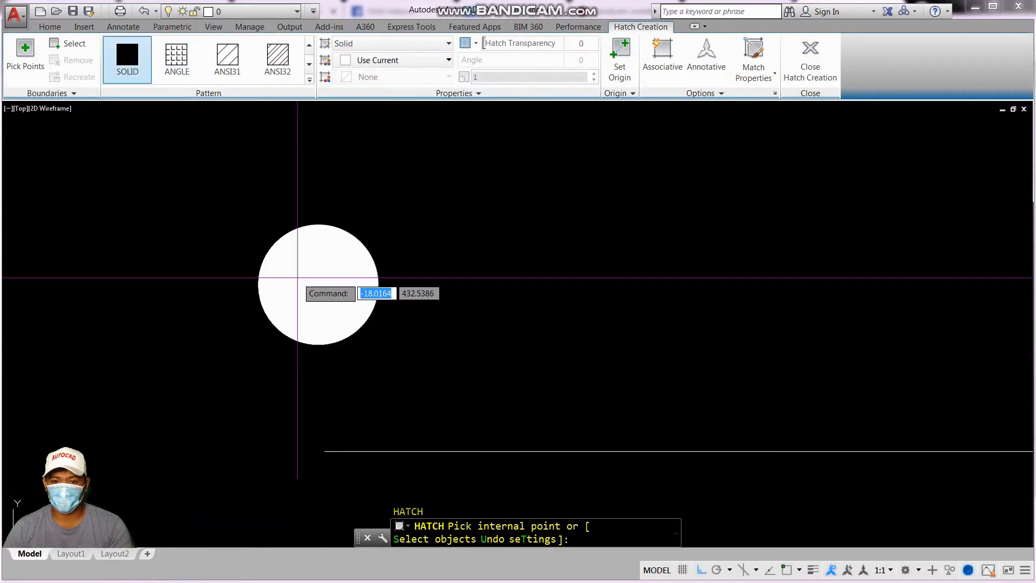
left_click(352, 294)
key("Escape")
scroll(323, 275, "up", 4)
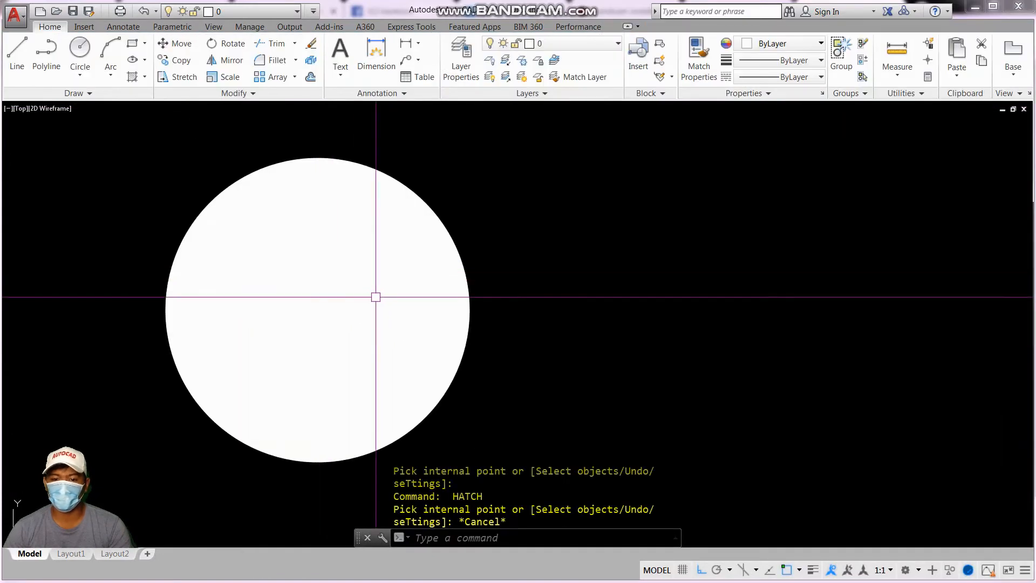
scroll(377, 298, "down", 2)
key("Escape")
key("Escape")
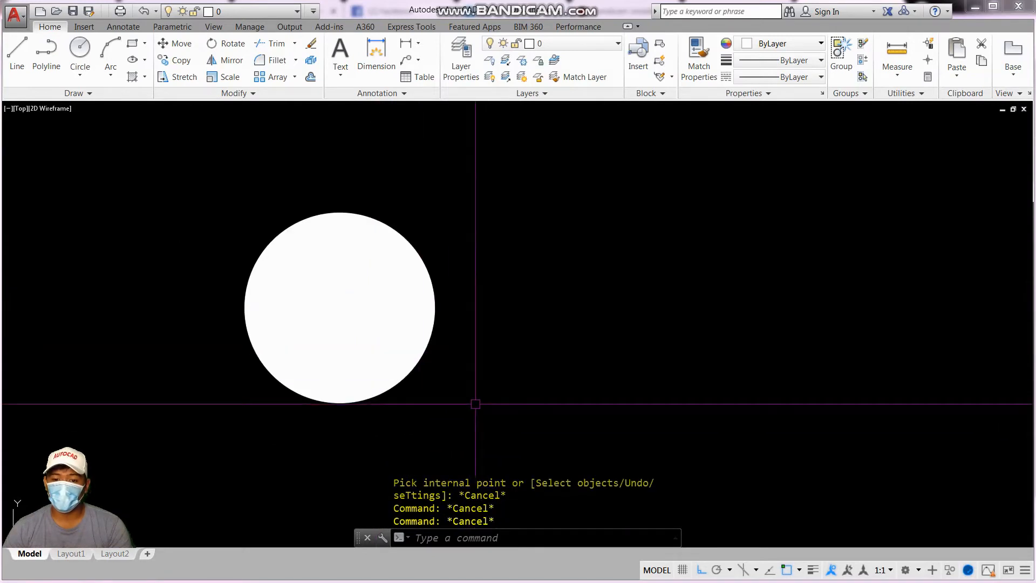
left_click(470, 371)
left_click(298, 213)
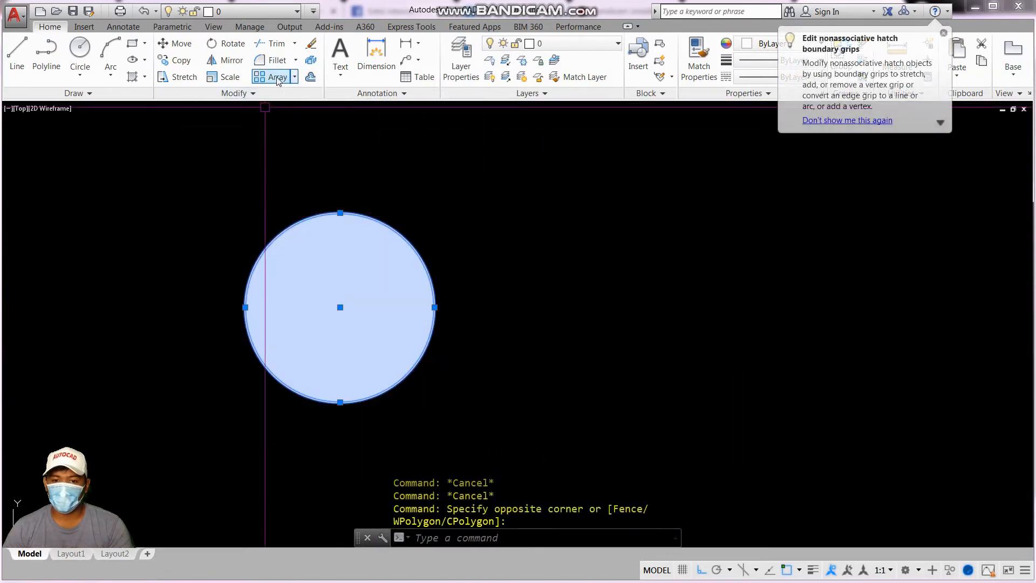
key("Escape")
- Copy the filled circle with its hatch 2 units to the right
left_click(180, 60)
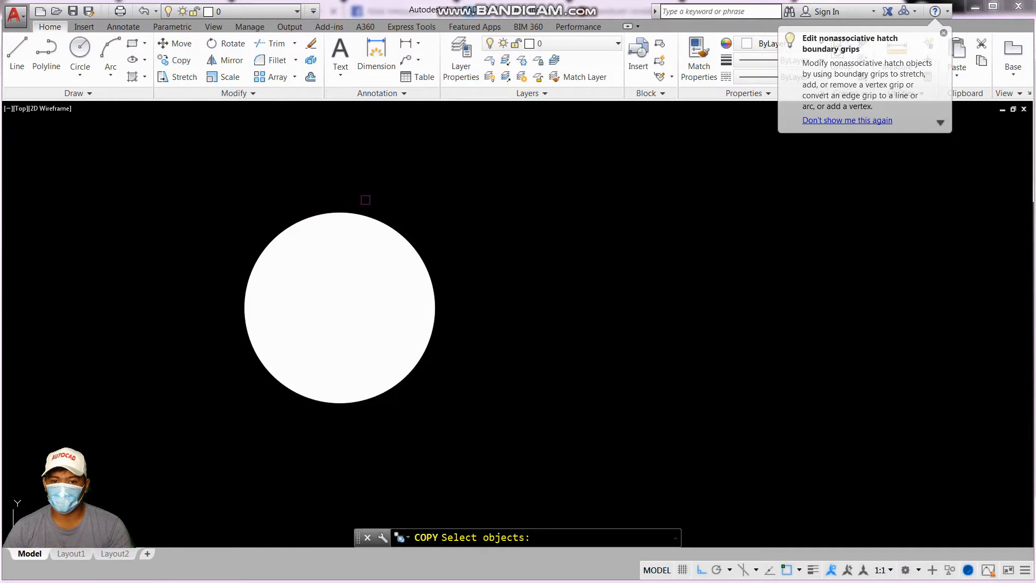
left_click(495, 428)
left_click(292, 340)
key("Return")
left_click(376, 314)
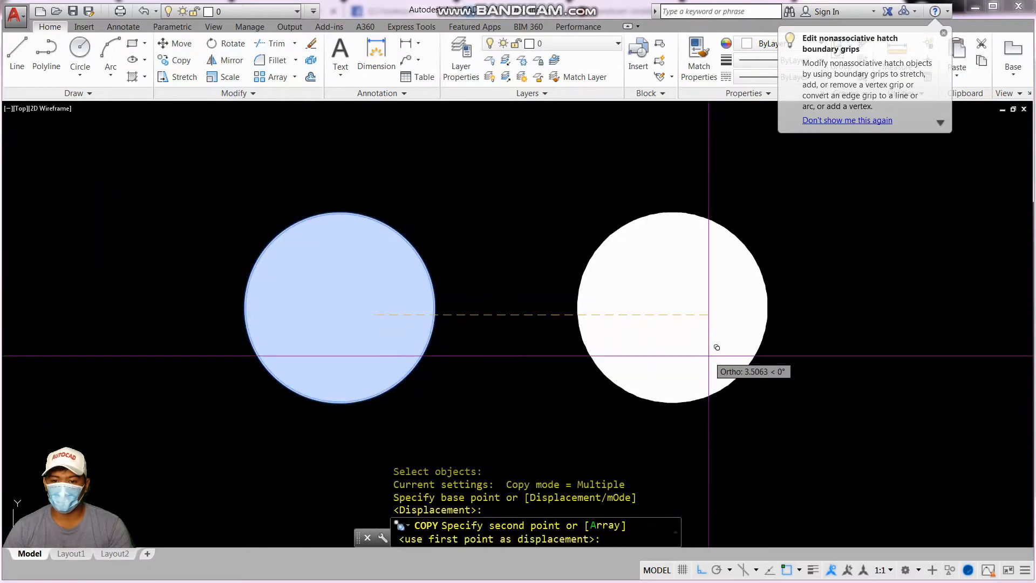
type("2")
key("Return")
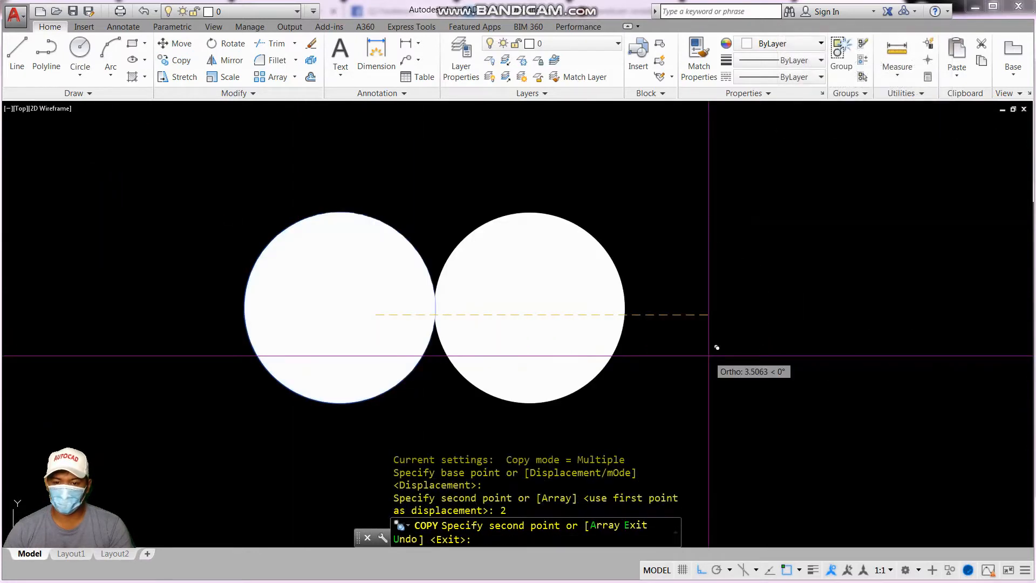
scroll(562, 289, "down", 2)
key("Escape")
key("Escape")
key("Escape")
- Copy the second filled circle another 2 units to the right to make a third one
type("q")
key("Return")
left_click(606, 363)
left_click(537, 224)
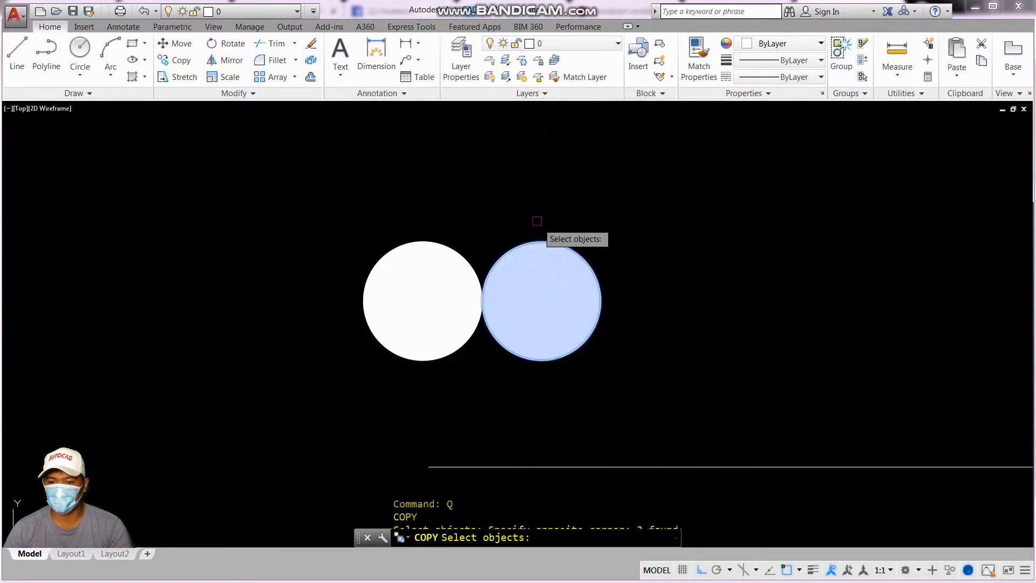
key("Return")
left_click(554, 204)
type("2")
key("Return")
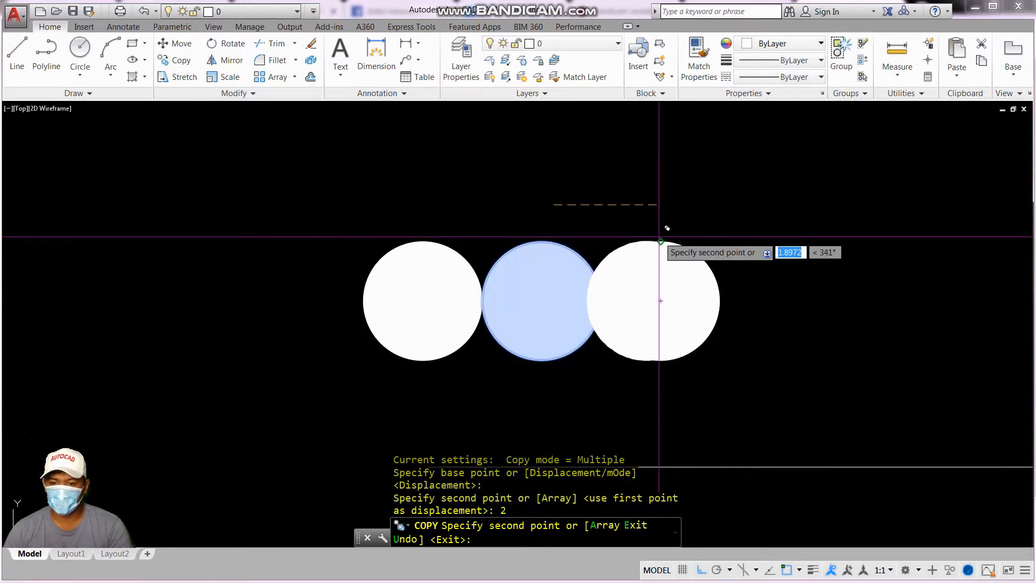
key("Escape")
key("Escape")
key("Escape")
- Erase the two copied circles with their hatches, keeping only the original filled circle
type("e")
key("Return")
left_click(757, 396)
left_click(534, 204)
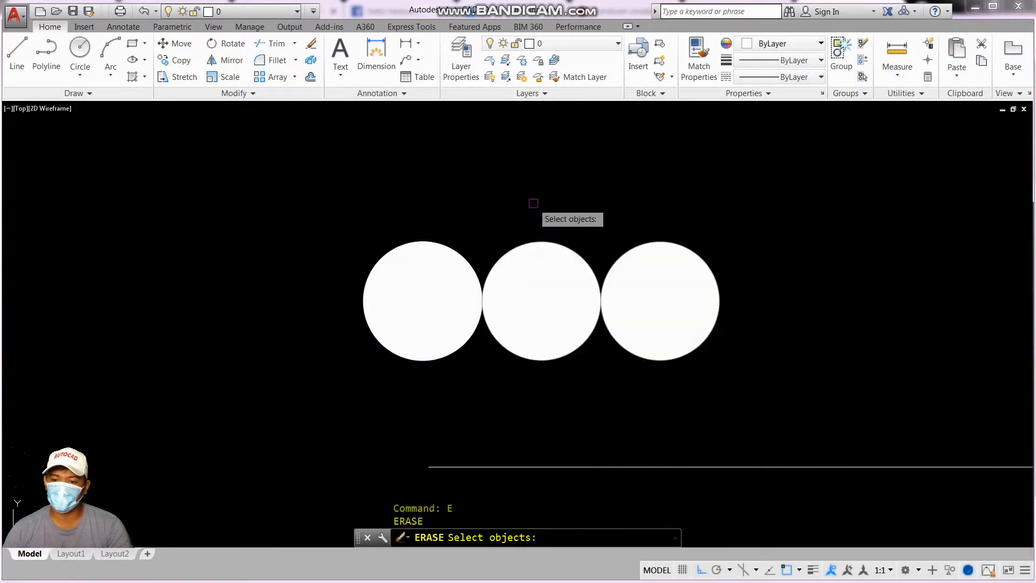
key("Return")
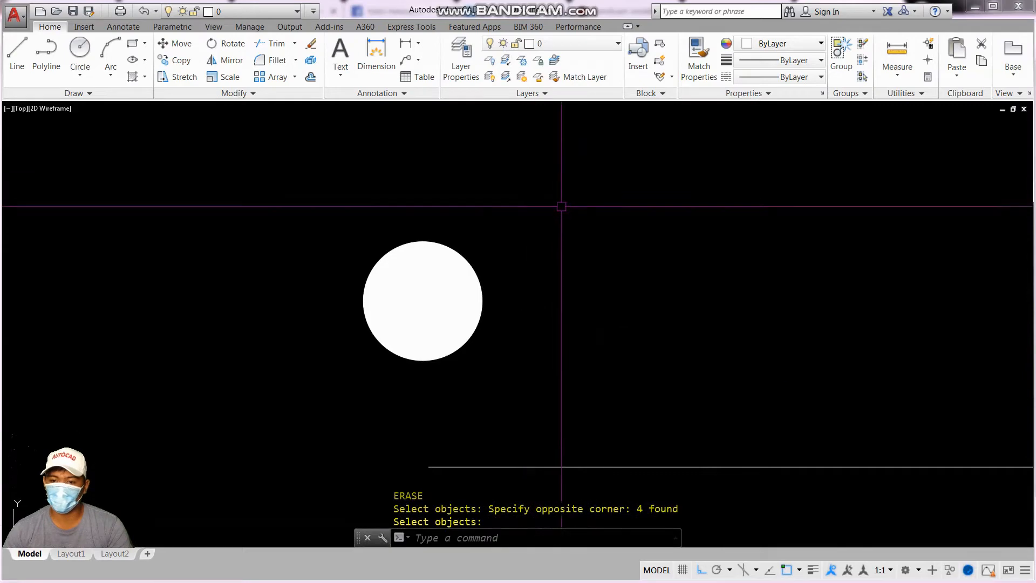
- Create a rectangular array of the filled circle with 300 columns spaced 2 units apart
left_click(276, 81)
left_click(565, 398)
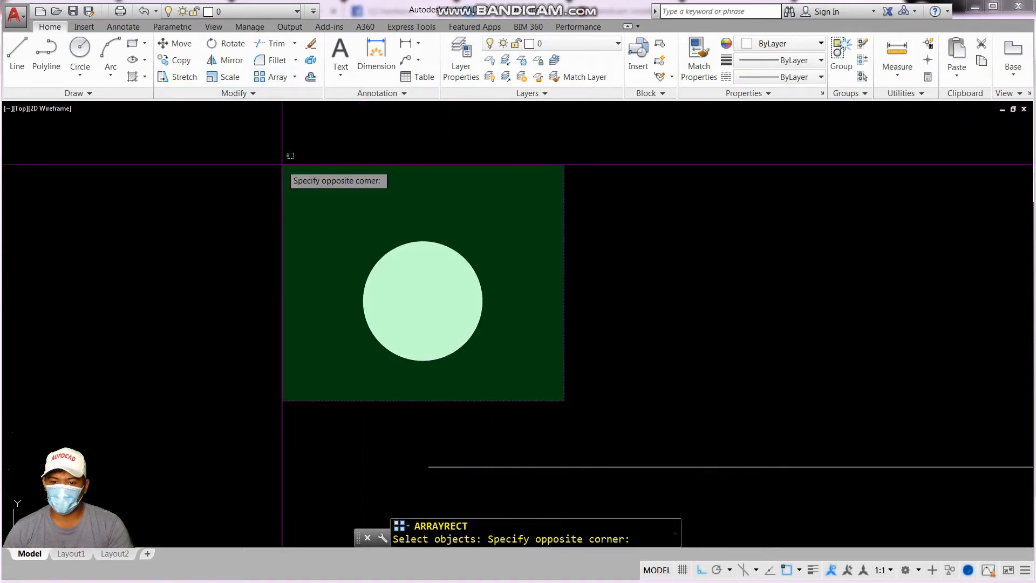
left_click(283, 162)
key("Return")
type("COL")
key("Return")
type("300")
key("Return")
type("2")
key("Return")
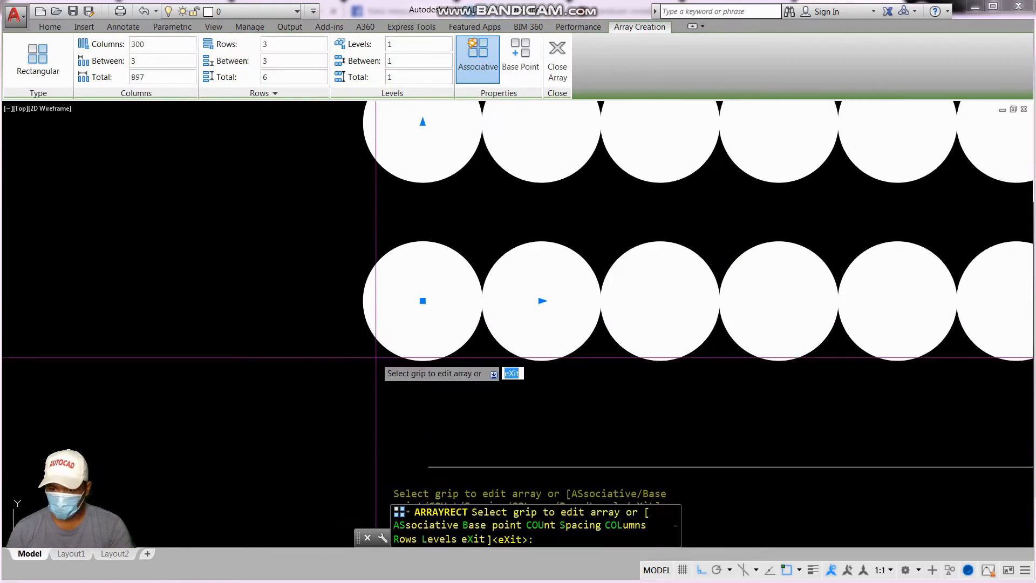
- Set the circle array to 1 row and end the array command
type("ROW")
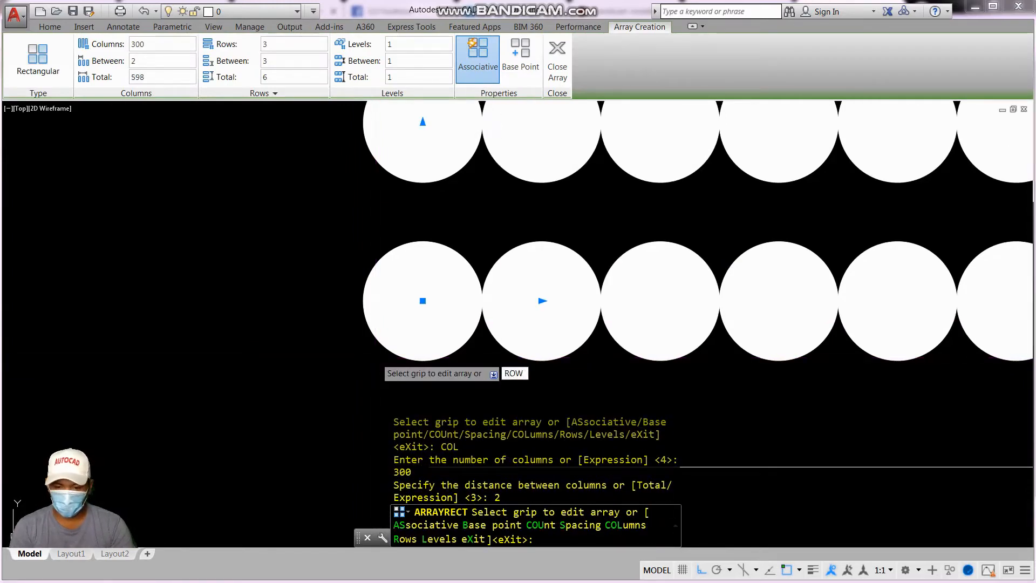
key("Return")
type("1")
key("Return")
key("Return")
key("Escape")
key("Escape")
- Extend the single-row circle array along its length to 722 columns
scroll(340, 355, "down", 18)
scroll(432, 340, "up", 2)
scroll(433, 341, "down", 5)
scroll(561, 343, "up", 3)
left_click(632, 362)
left_click(585, 279)
scroll(676, 330, "up", 4)
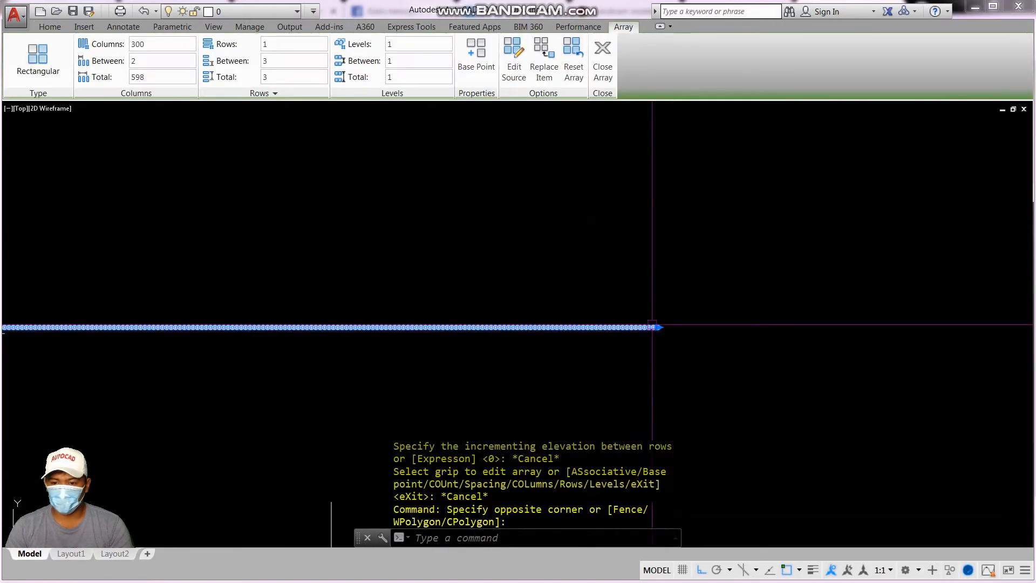
left_click(658, 327)
scroll(435, 336, "down", 4)
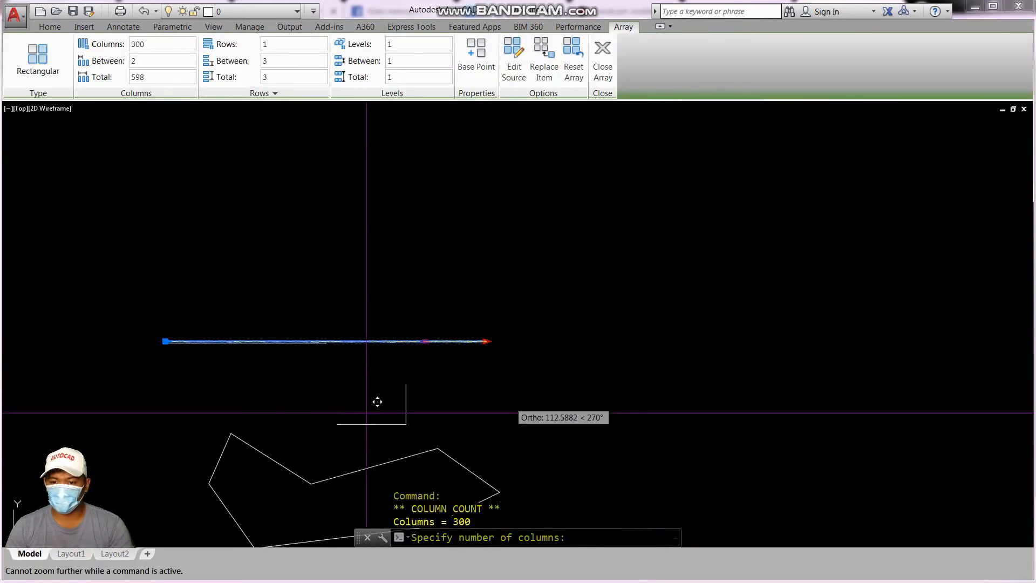
left_click(939, 349)
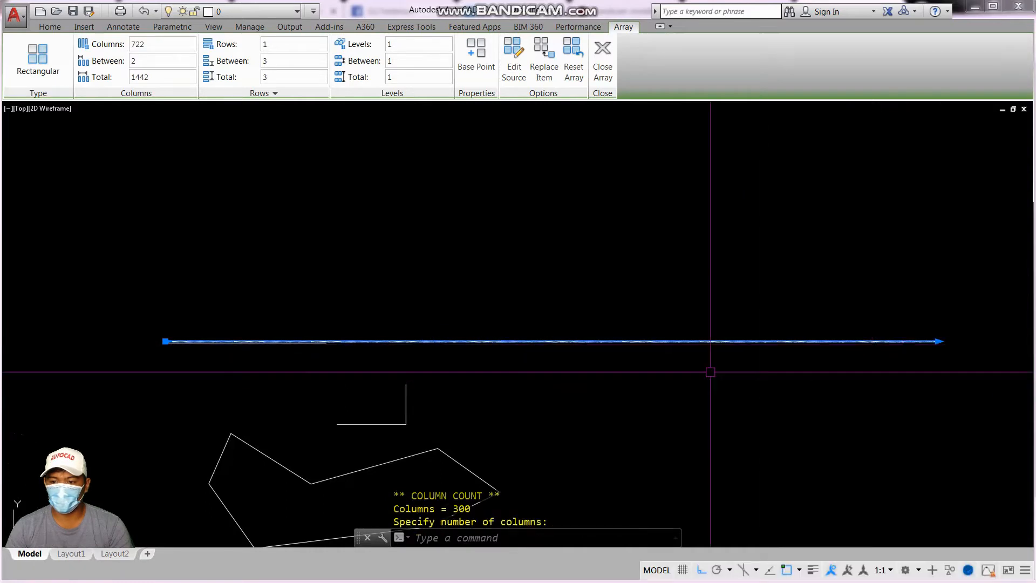
scroll(678, 366, "down", 4)
key("Escape")
key("Escape")
scroll(626, 294, "down", 6)
scroll(691, 287, "up", 6)
key("Escape")
key("Escape")
- Try to move the circle array upward, clear of the 300-unit line, and undo the move
type("m")
key("space")
left_click(596, 384)
left_click(532, 306)
key("space")
left_click(583, 295)
left_click(573, 207)
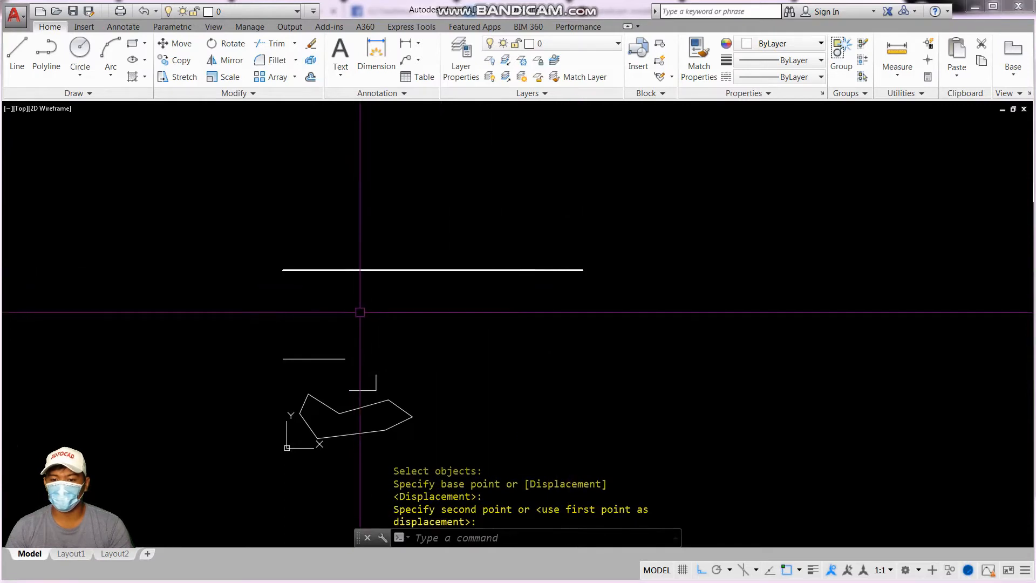
key("Escape")
key("ctrl+z")
key("Escape")
key("Escape")
- Show the object properties for the circle array and close the DesignCenter window
scroll(452, 386, "up", 2)
left_click(451, 386)
left_click(251, 235)
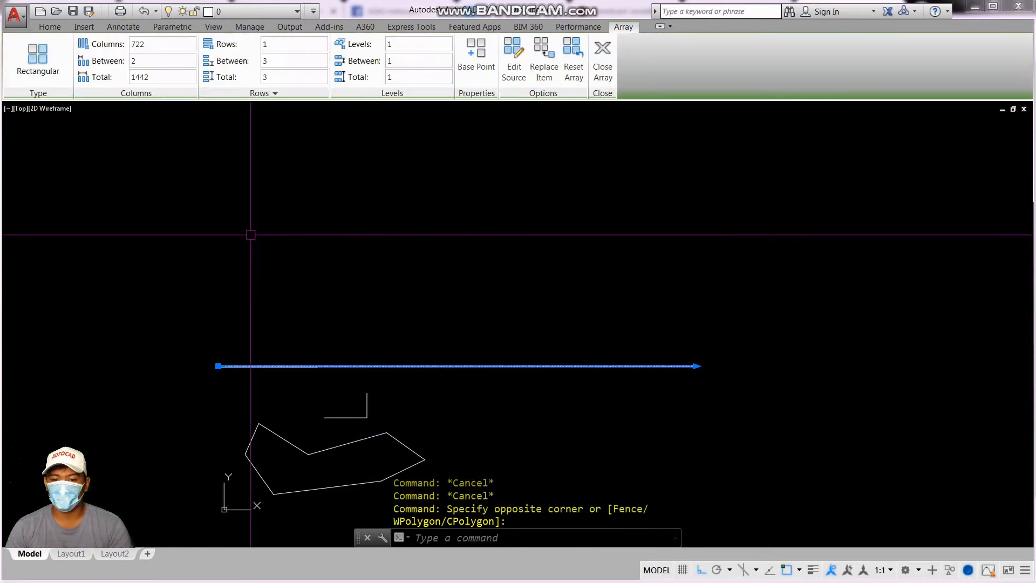
key("ctrl+1")
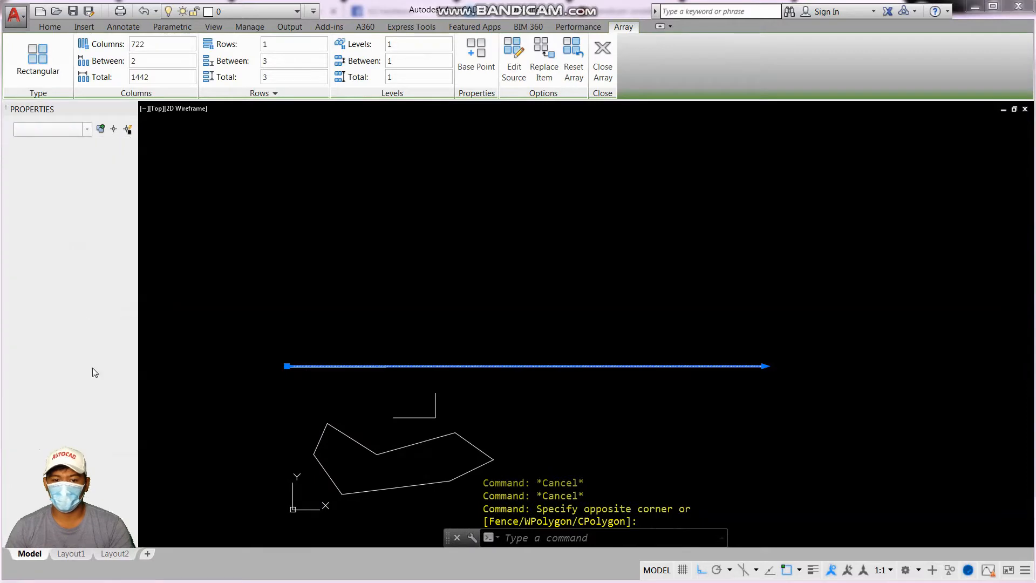
key("ctrl+2")
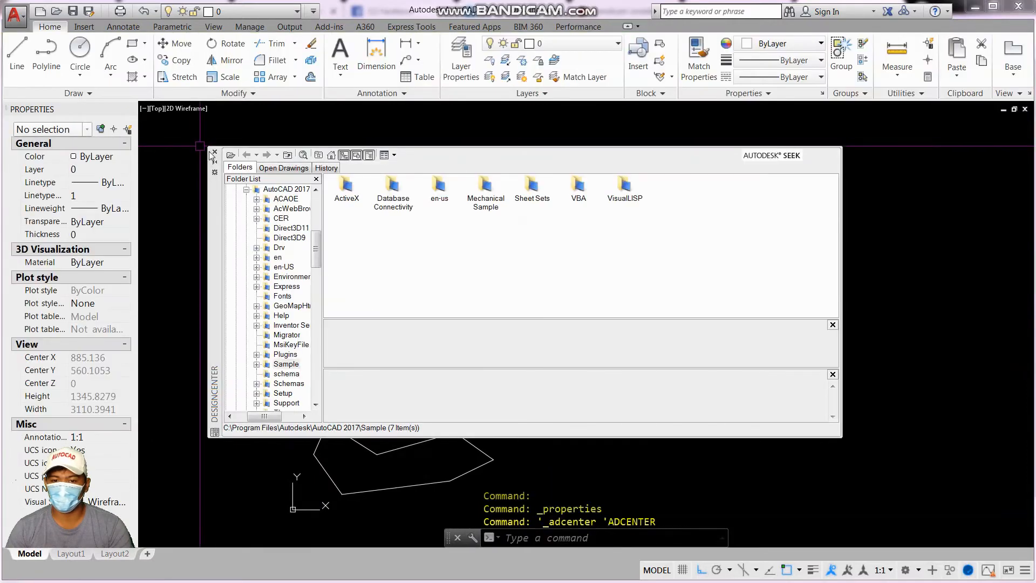
left_click(215, 152)
key("Escape")
key("Escape")
- Set the circle array's number of columns to 150
scroll(394, 361, "up", 4)
left_click(496, 405)
left_click(469, 318)
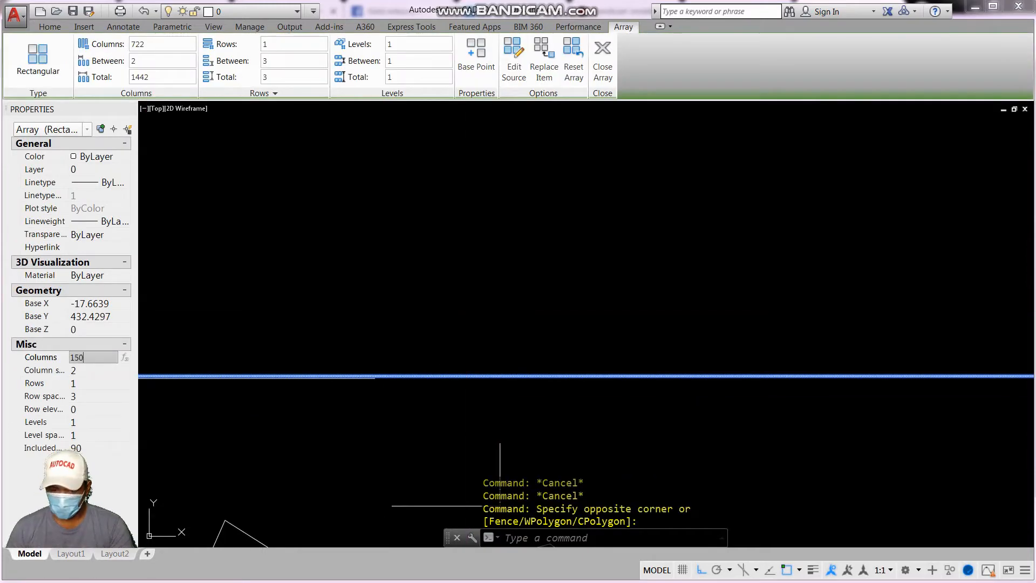
key("Escape")
scroll(373, 387, "up", 4)
scroll(772, 267, "down", 4)
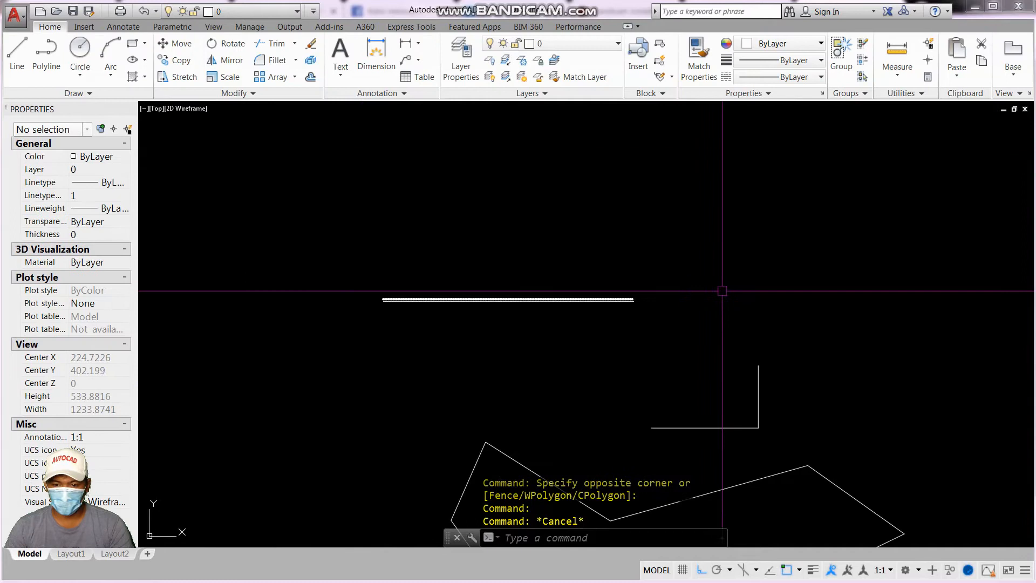
- Set the circle array's column spacing to 1 and clear the selection
scroll(515, 286, "up", 4)
key("Escape")
scroll(276, 328, "up", 6)
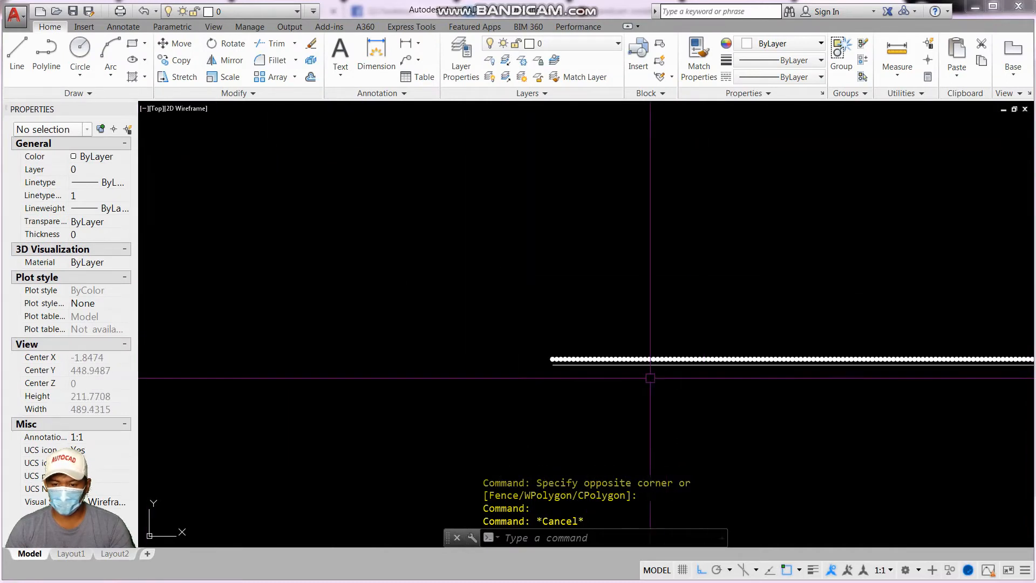
left_click(556, 332)
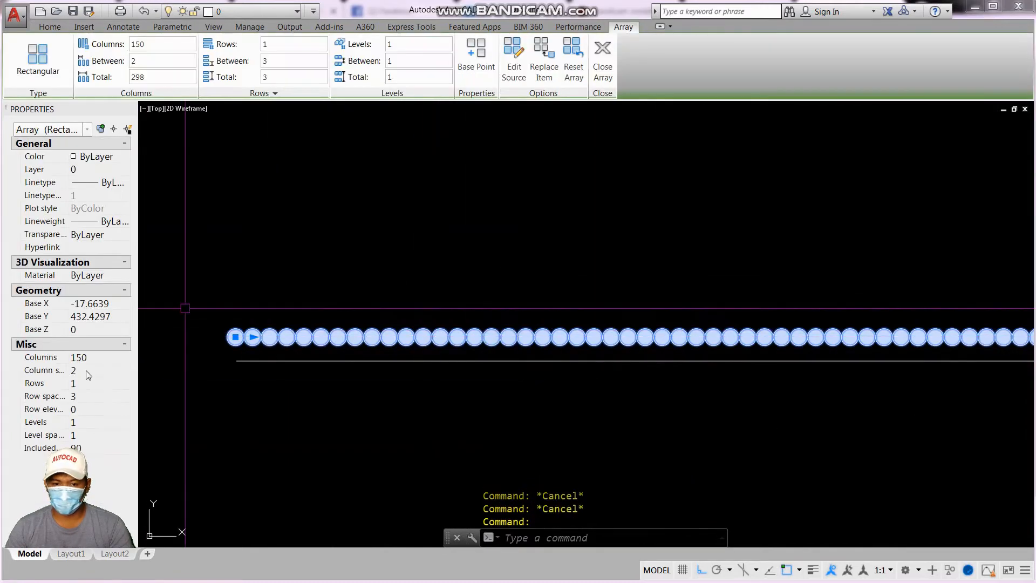
key("Escape")
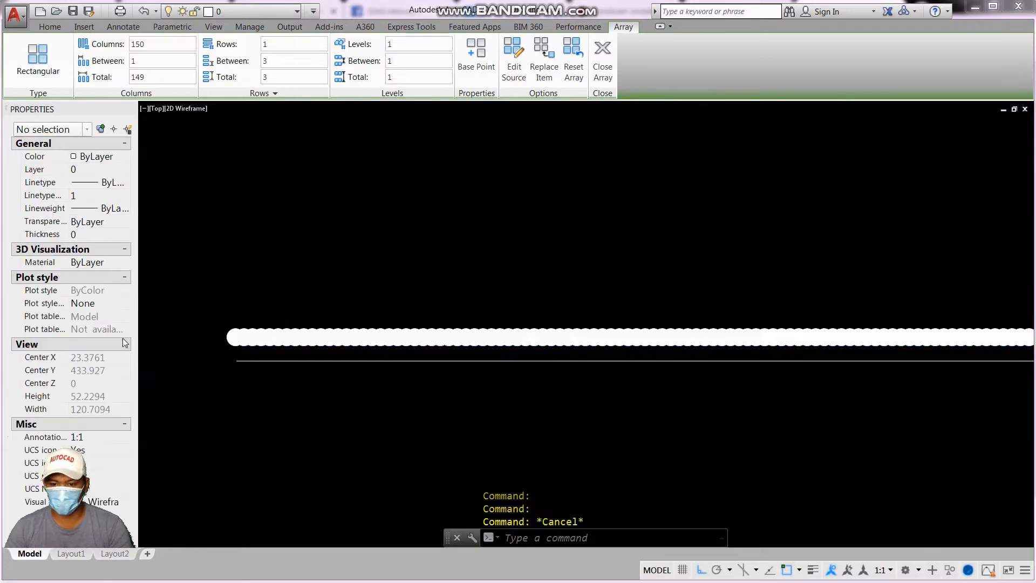
key("Escape")
scroll(159, 340, "down", 4)
- Extend the circle array along its length to 1488 columns
left_click(373, 327)
key("Escape")
left_click(360, 335)
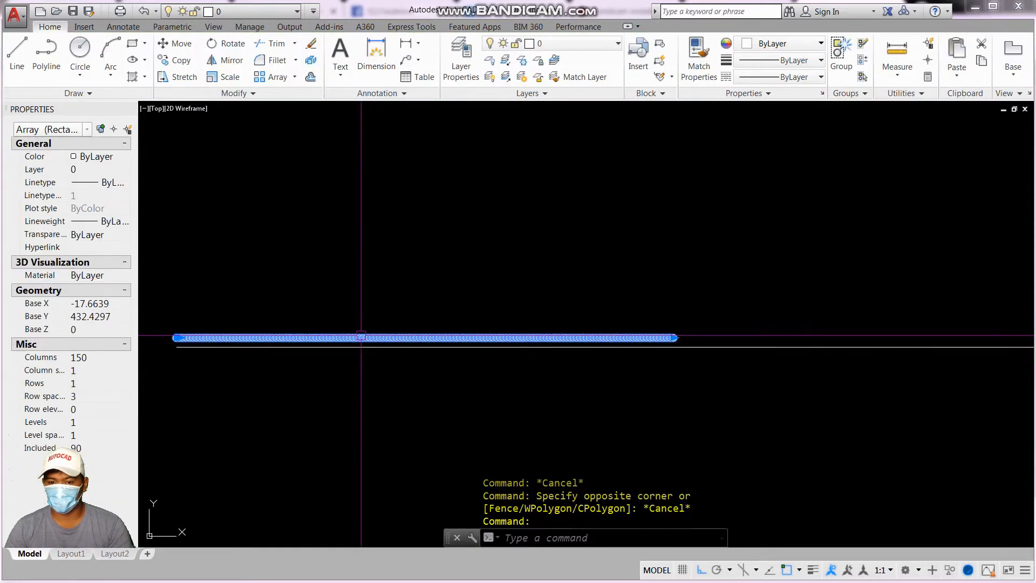
left_click(674, 338)
scroll(302, 375, "down", 8)
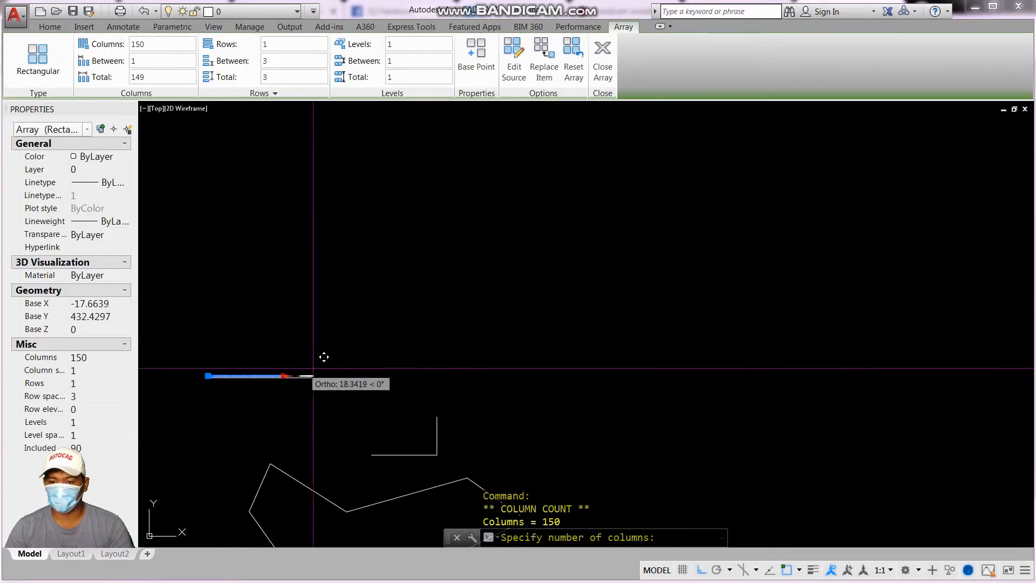
left_click(966, 356)
key("Escape")
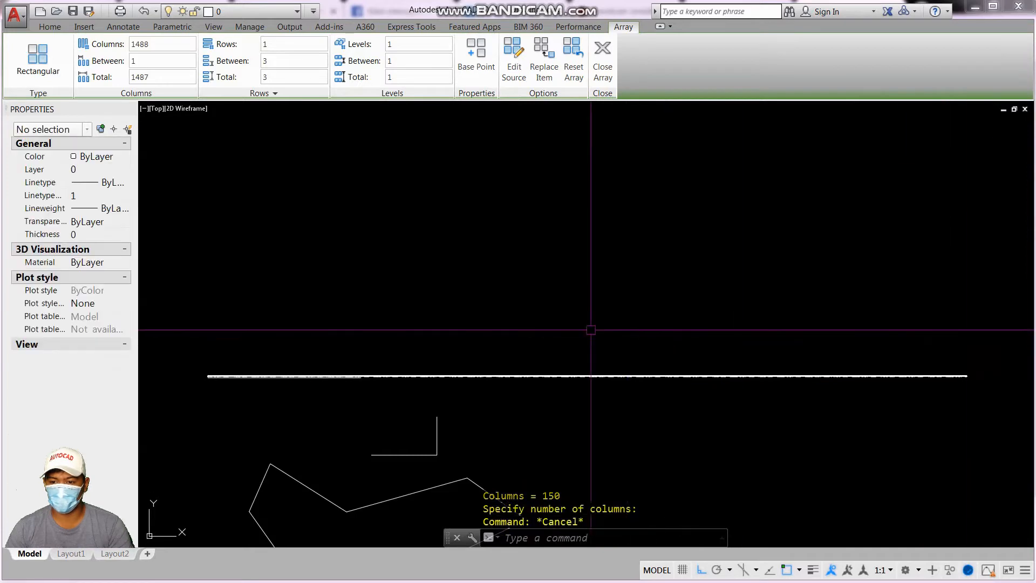
- Move the extended circle array upward, well clear of the straight line below it
scroll(483, 234, "down", 5)
middle_click_drag(482, 235, 481, 233)
scroll(581, 281, "up", 2)
type("m")
key("Return")
left_click(581, 283)
left_click(536, 159)
key("Return")
left_click(582, 200)
left_click(572, 155)
- Select the straight line below the circle array and examine its length and geometry properties
scroll(517, 205, "up", 2)
middle_click_drag(504, 238, 778, 363)
scroll(189, 402, "up", 2)
scroll(294, 419, "down", 5)
scroll(324, 378, "up", 2)
scroll(426, 393, "down", 4)
scroll(381, 411, "up", 5)
scroll(384, 375, "up", 3)
scroll(396, 426, "up", 2)
key("Escape")
left_click(394, 399)
left_click(332, 307)
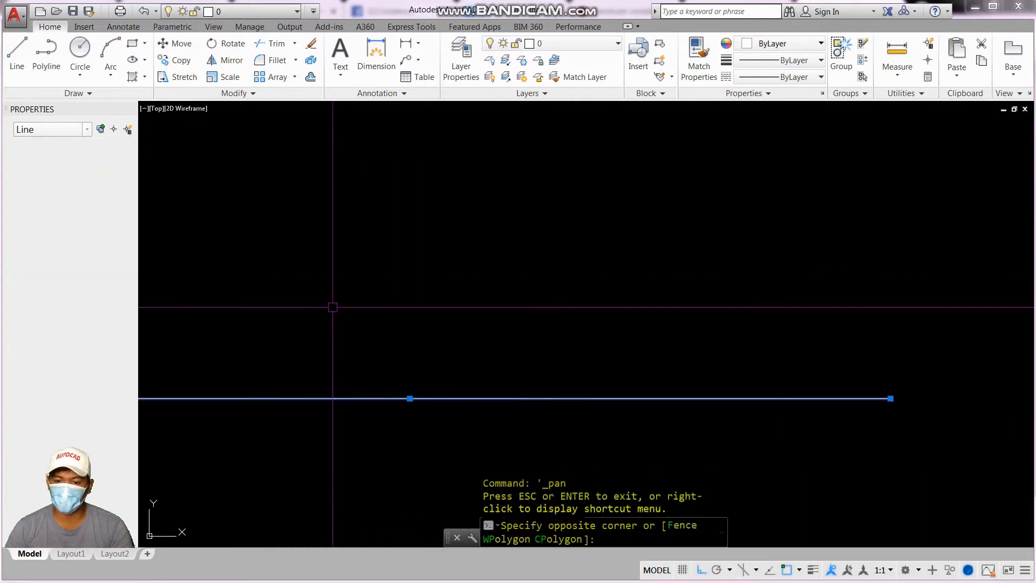
scroll(399, 410, "up", 3)
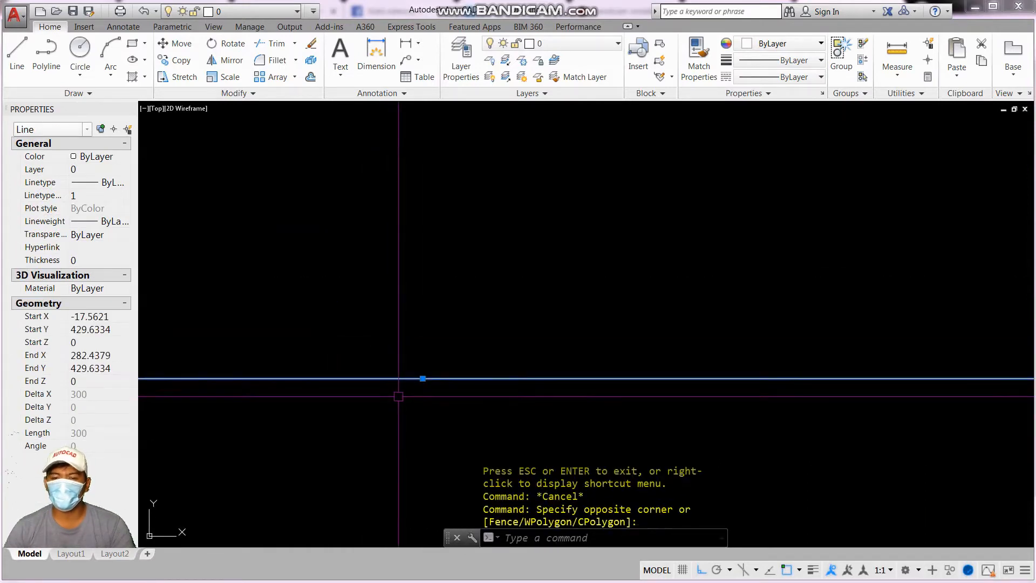
scroll(374, 376, "down", 3)
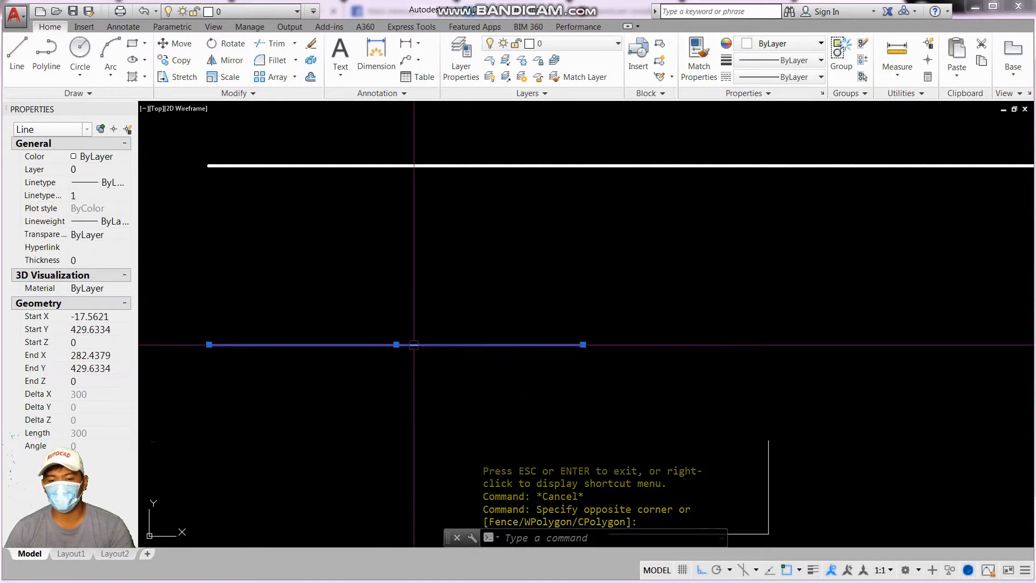
- Erase the circle array, keeping the straight line below it
key("Escape")
key("Escape")
type("e")
key("Return")
left_click(507, 216)
left_click(470, 153)
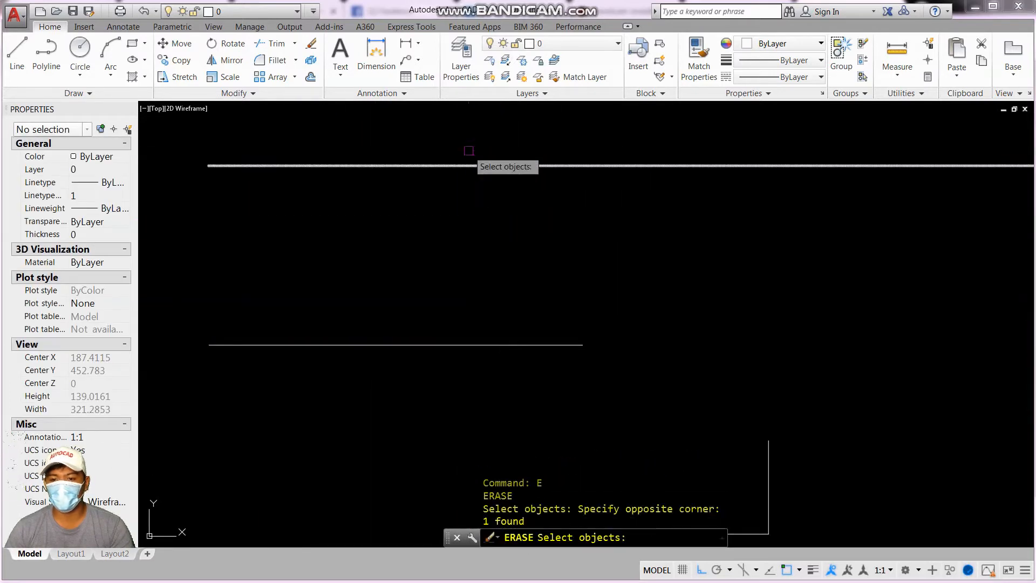
key("Return")
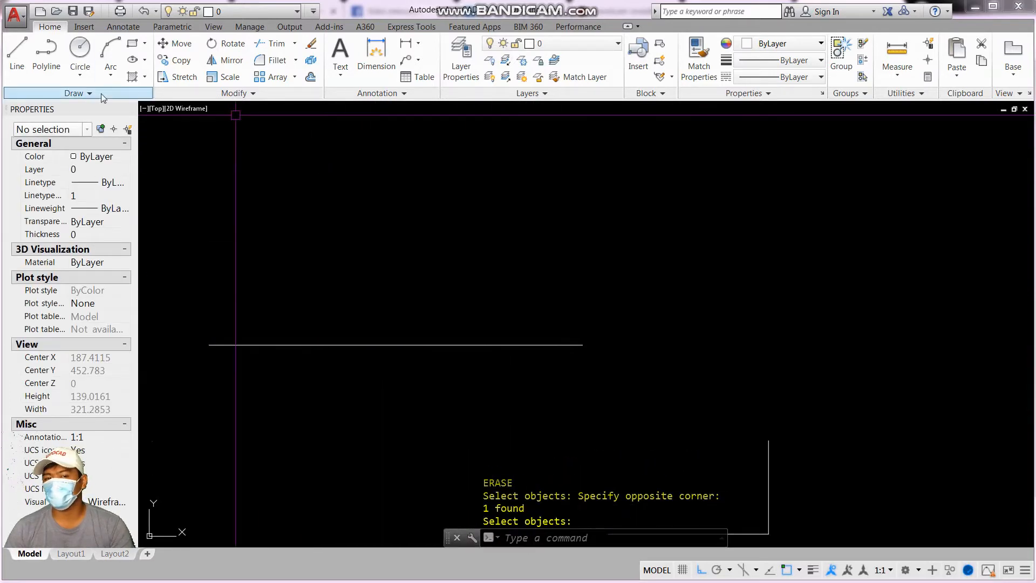
- Start a polyline below the closed shape and draw a slanted first segment with Ortho off
scroll(334, 273, "down", 10)
scroll(118, 52, "up", 2)
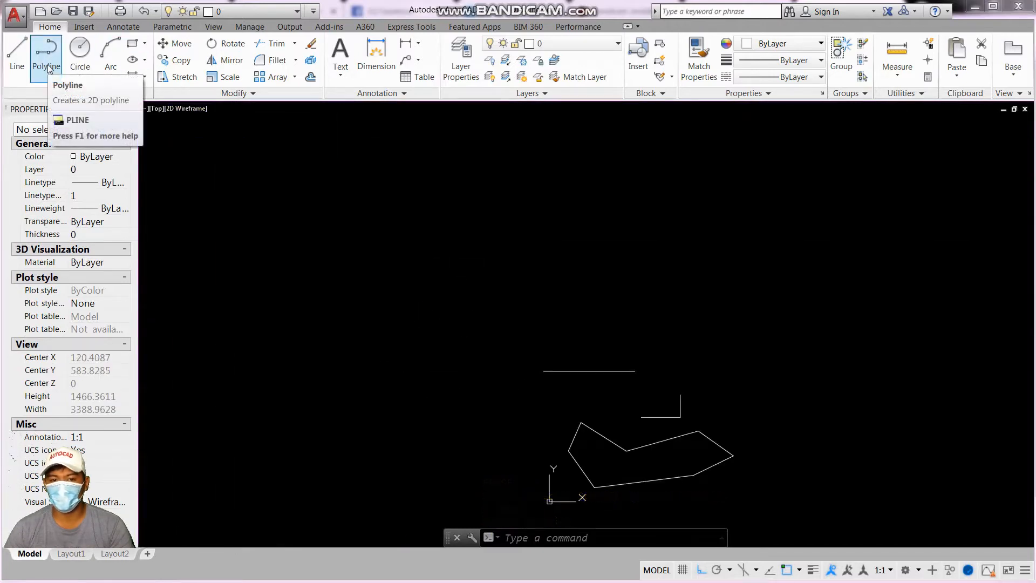
left_click(50, 69)
scroll(361, 171, "down", 4)
scroll(430, 273, "up", 6)
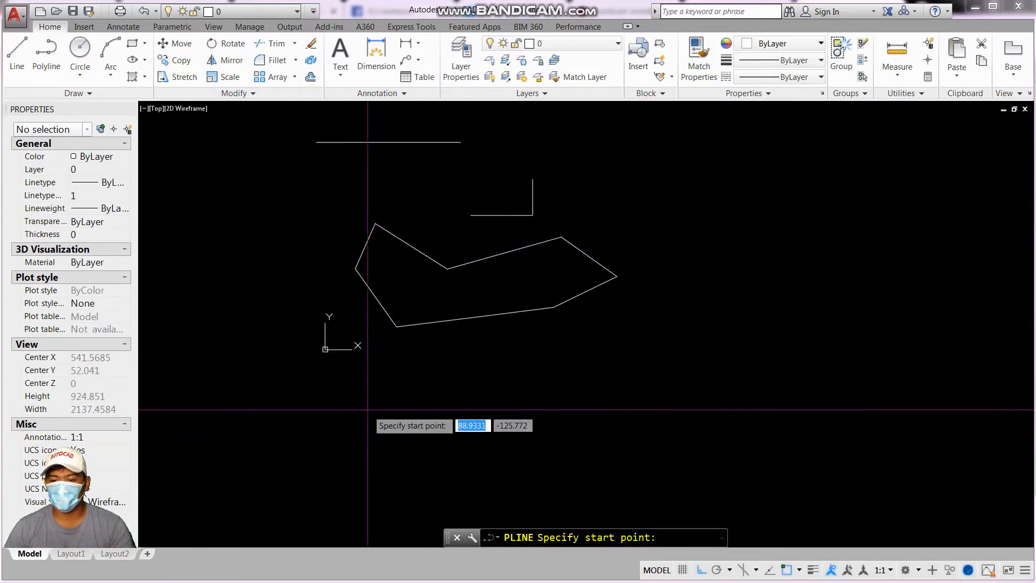
left_click(392, 400)
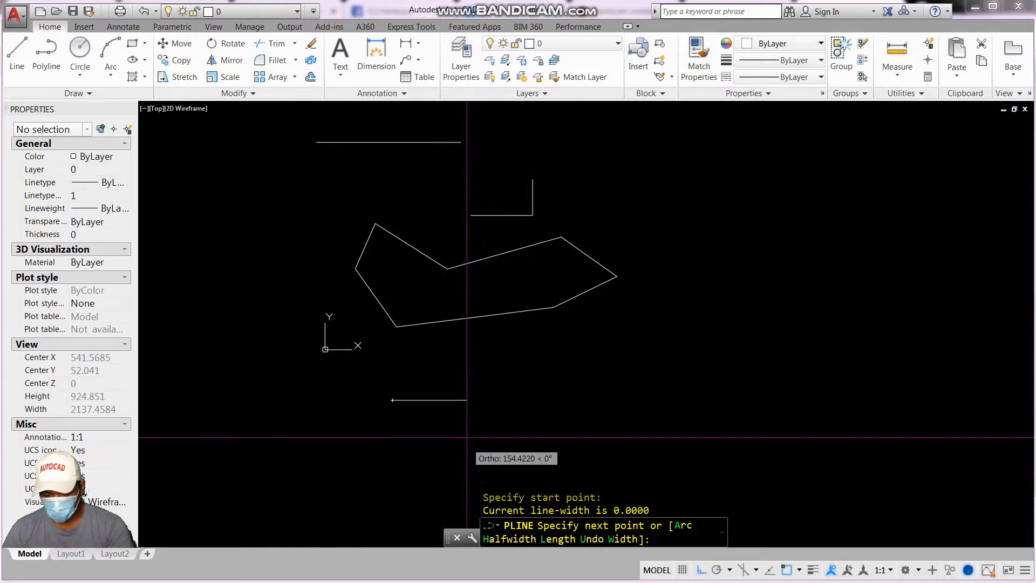
key("F8")
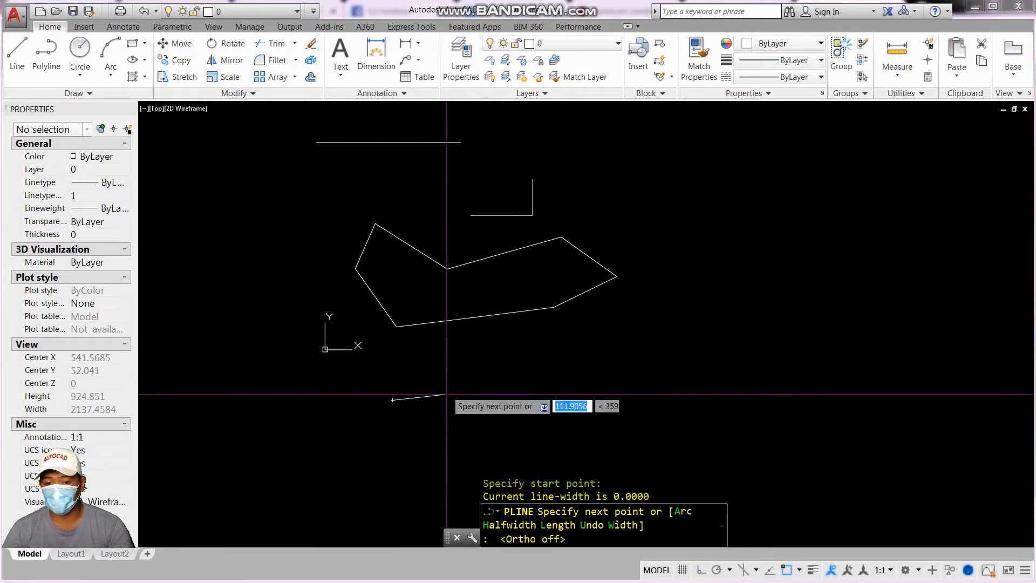
left_click(424, 360)
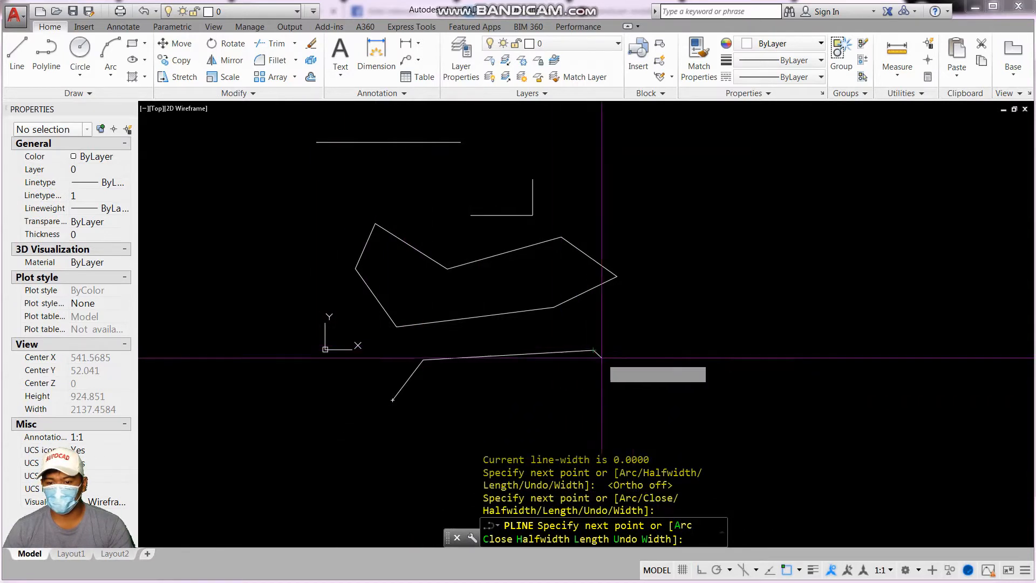
- Continue the polyline through seven more free-angle points to form an irregular outline that turns back toward its start
left_click(690, 399)
left_click(607, 415)
scroll(576, 355, "down", 2)
scroll(560, 409, "up", 6)
left_click(425, 416)
left_click(397, 313)
scroll(508, 352, "down", 5)
left_click(533, 363)
left_click(494, 331)
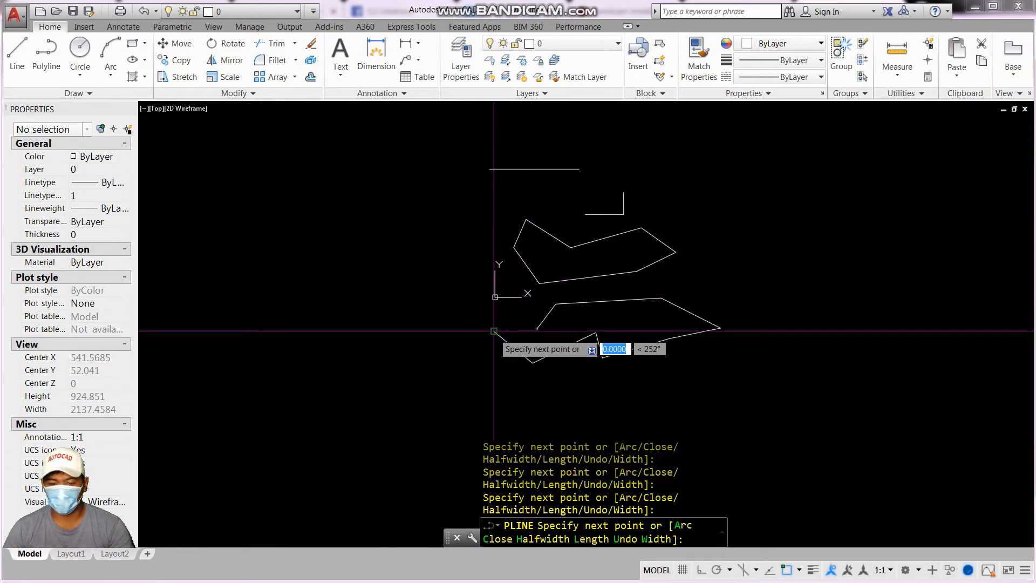
- Close the polyline back to its start point and leave the polyline command
scroll(508, 343, "up", 4)
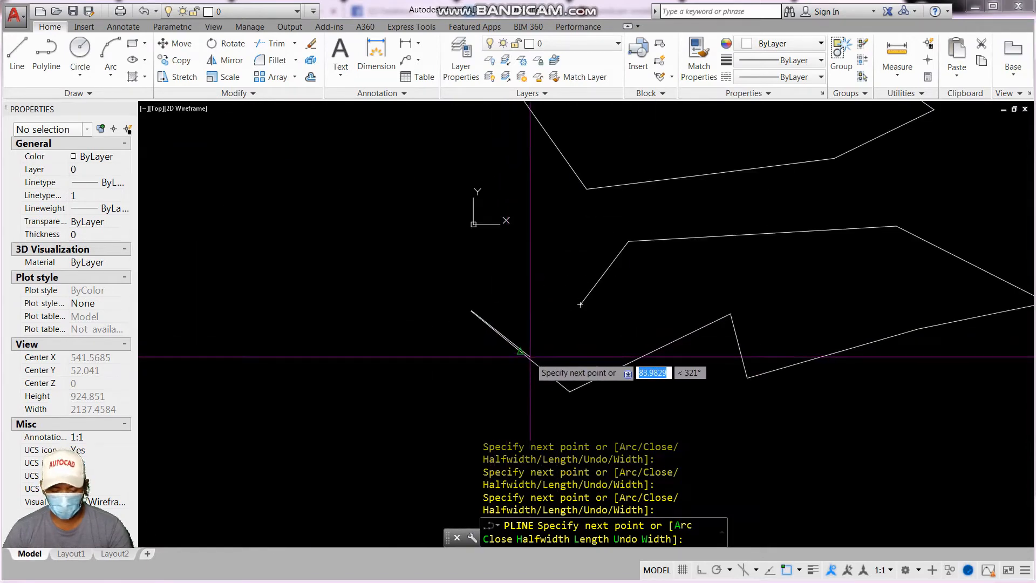
type("c")
key("Return")
key("Return")
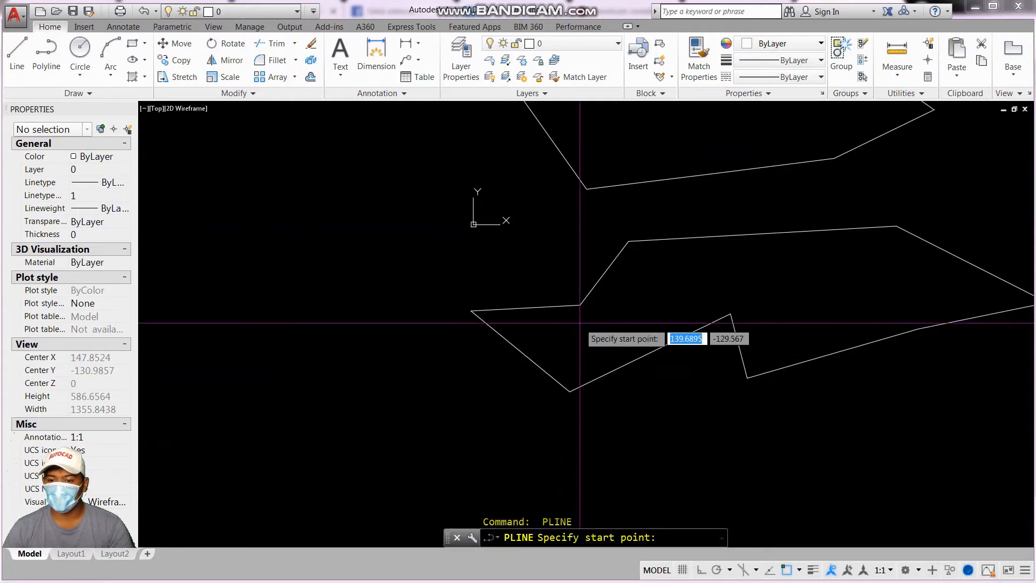
key("Escape")
key("Escape")
key("Escape")
- Select the sides of the upper closed shape one at a time to examine how its line segments are selected
mouse_move(642, 331)
middle_mouse_down()
mouse_move(666, 329)
mouse_move(551, 342)
middle_mouse_up()
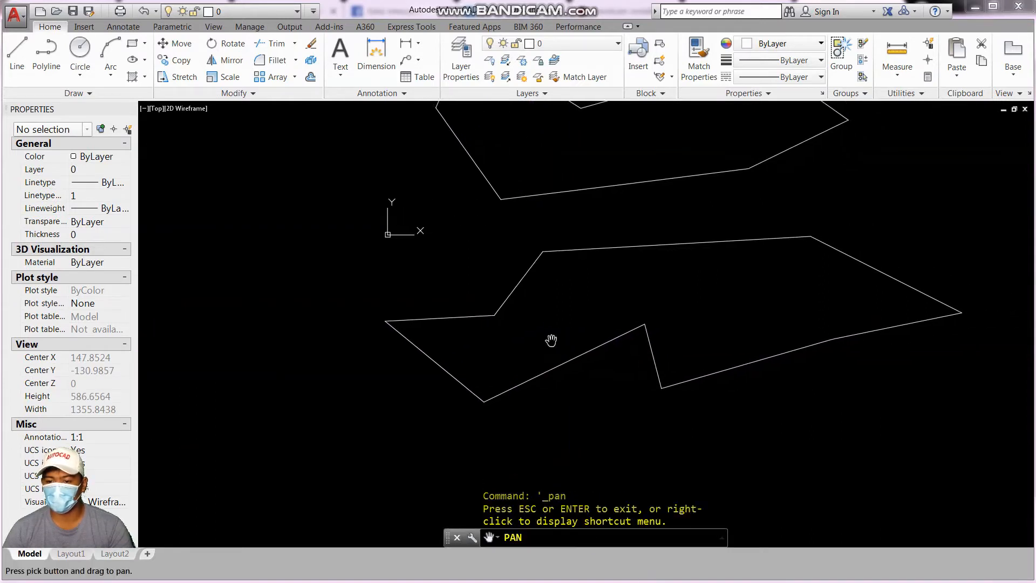
scroll(549, 381, "down", 4)
scroll(585, 282, "up", 2)
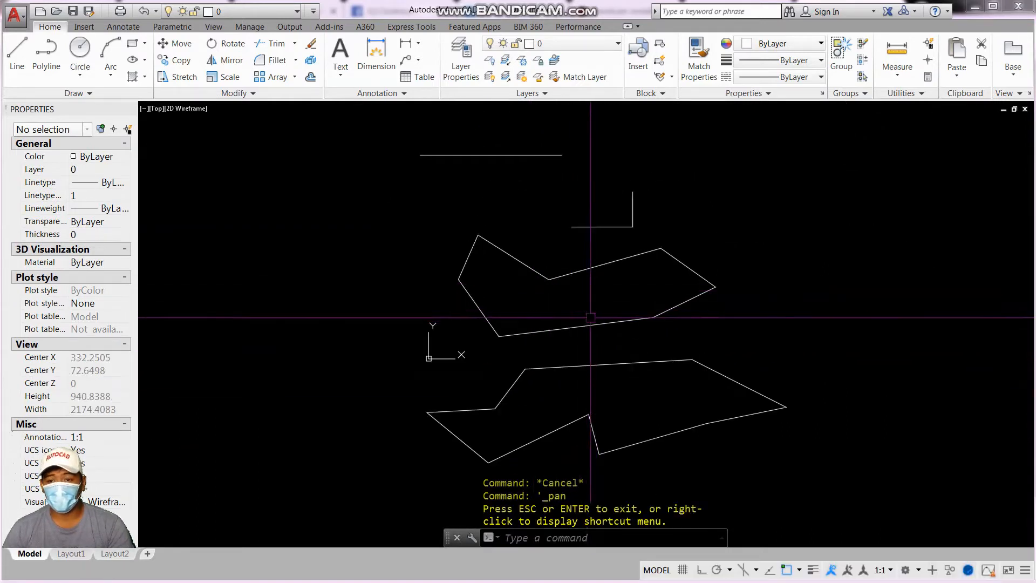
scroll(601, 331, "down", 2)
scroll(602, 331, "up", 4)
key("Escape")
left_click(705, 333)
key("Escape")
left_click(645, 315)
key("Escape")
left_click(709, 294)
key("Escape")
left_click(733, 229)
key("Escape")
left_click(626, 220)
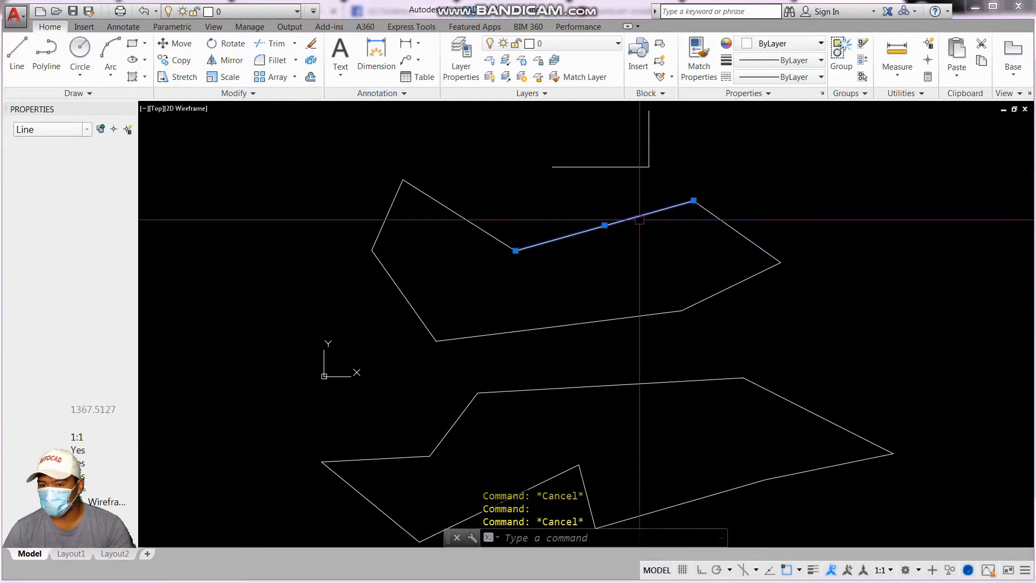
key("Escape")
left_click(449, 208)
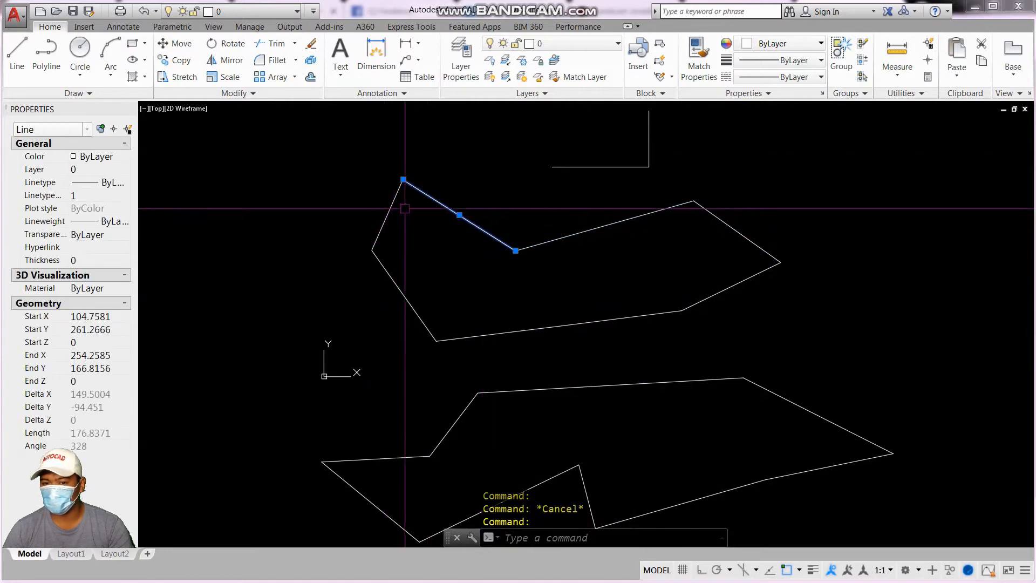
key("Escape")
- Select the lower closed polyline to examine how its segments behave as one object, and clear the selection
scroll(486, 233, "down", 3)
scroll(553, 327, "up", 3)
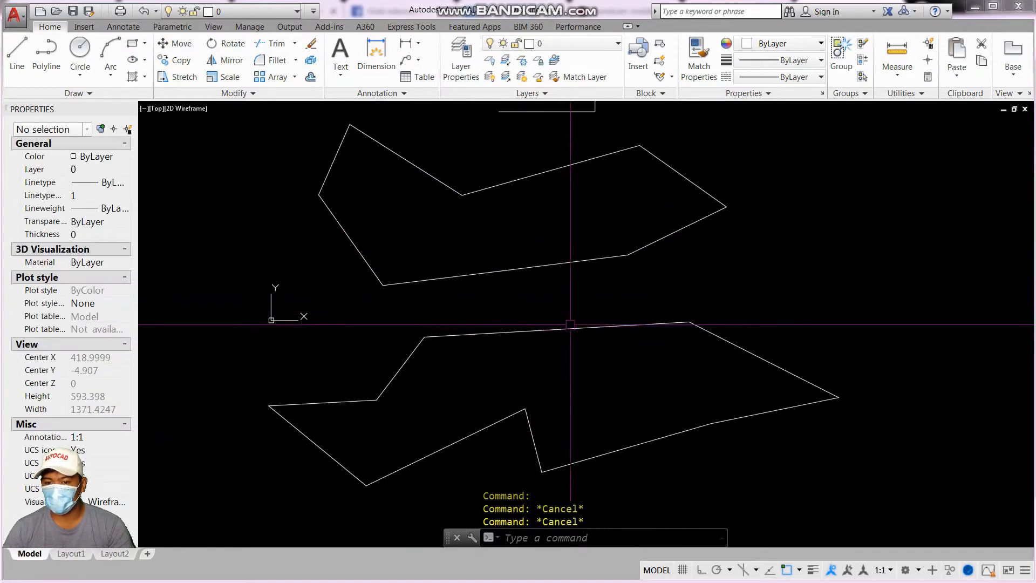
left_click(572, 328)
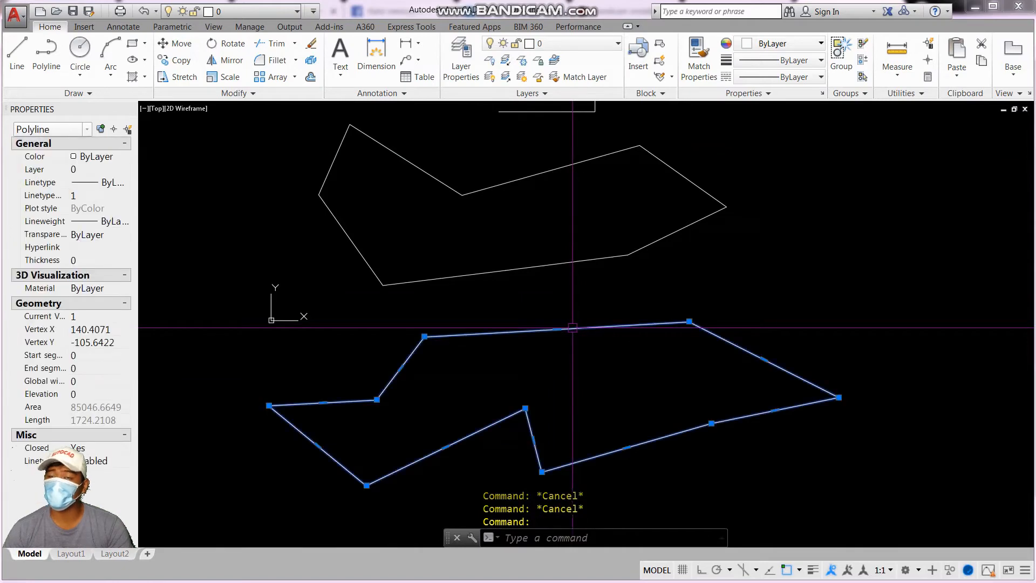
left_click(568, 317)
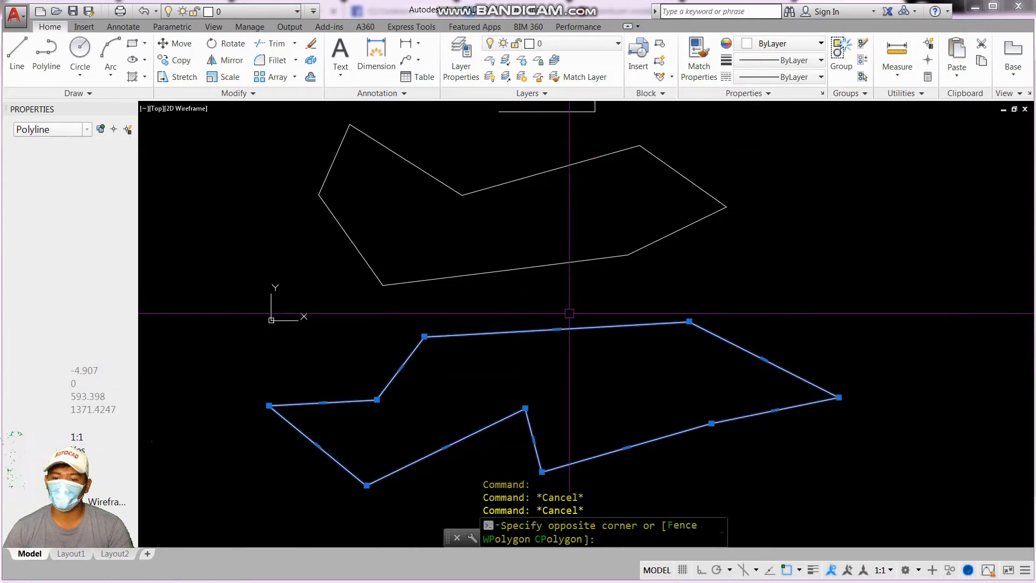
key("Escape")
left_click(534, 257)
key("Escape")
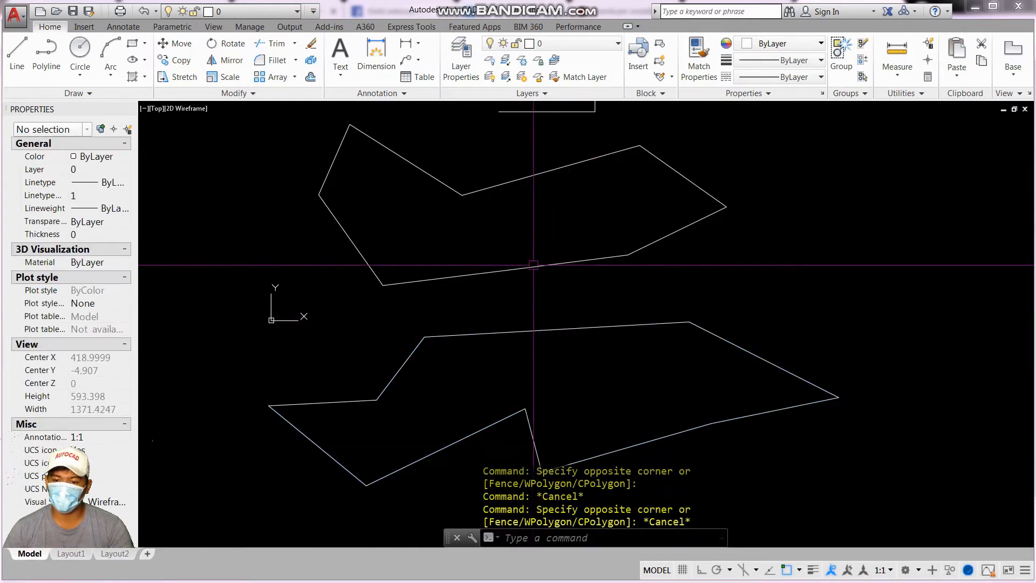
- Erase the long bottom segment of the upper shape to test it as a separate line
left_click(536, 265)
key("Delete")
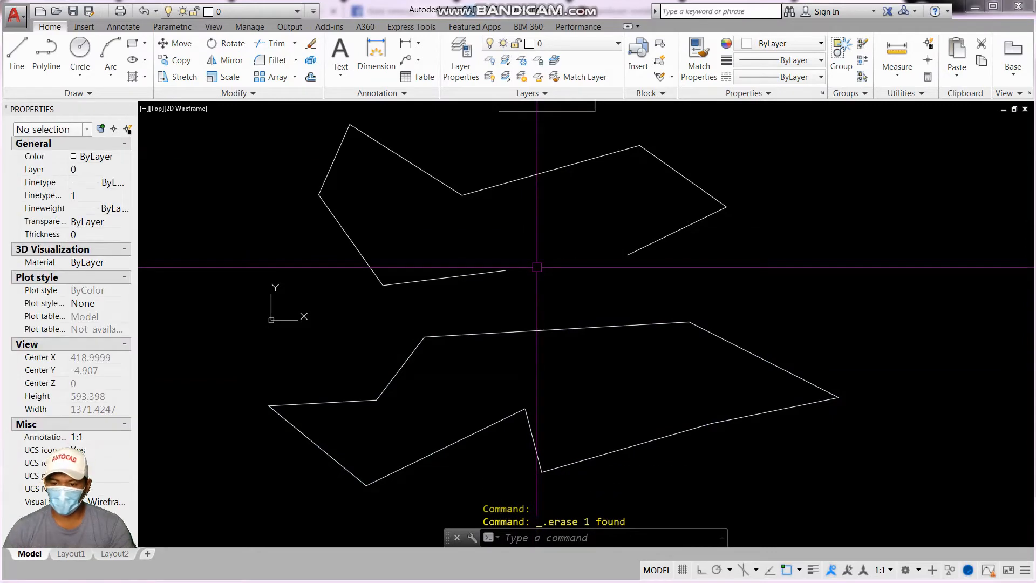
key("Escape")
key("Escape")
- Select the lower polyline again with a crossing window over its upper edge, and clear the selection
left_click(602, 355)
left_click(549, 301)
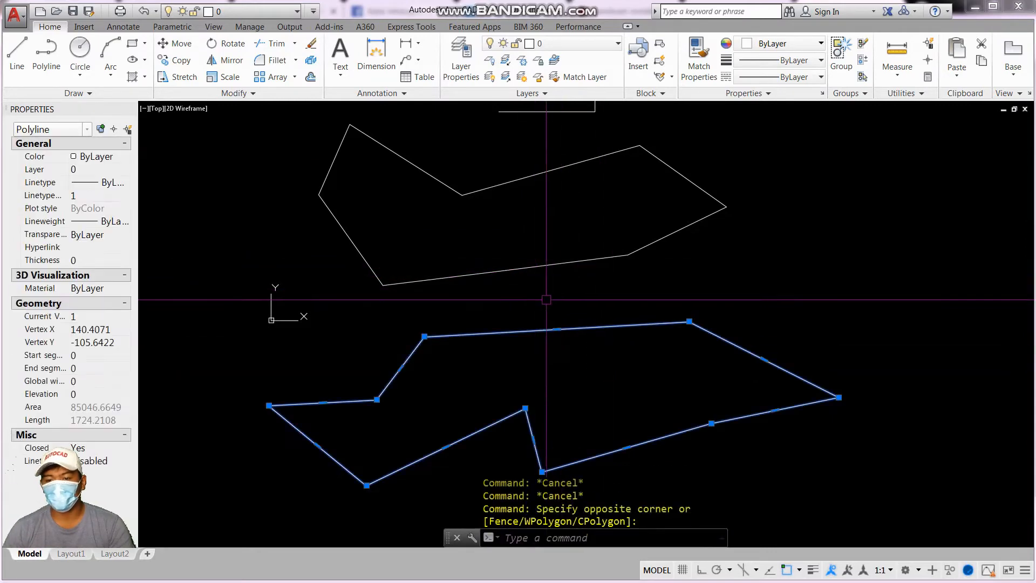
scroll(521, 284, "down", 2)
scroll(521, 284, "down", 3)
scroll(526, 289, "up", 4)
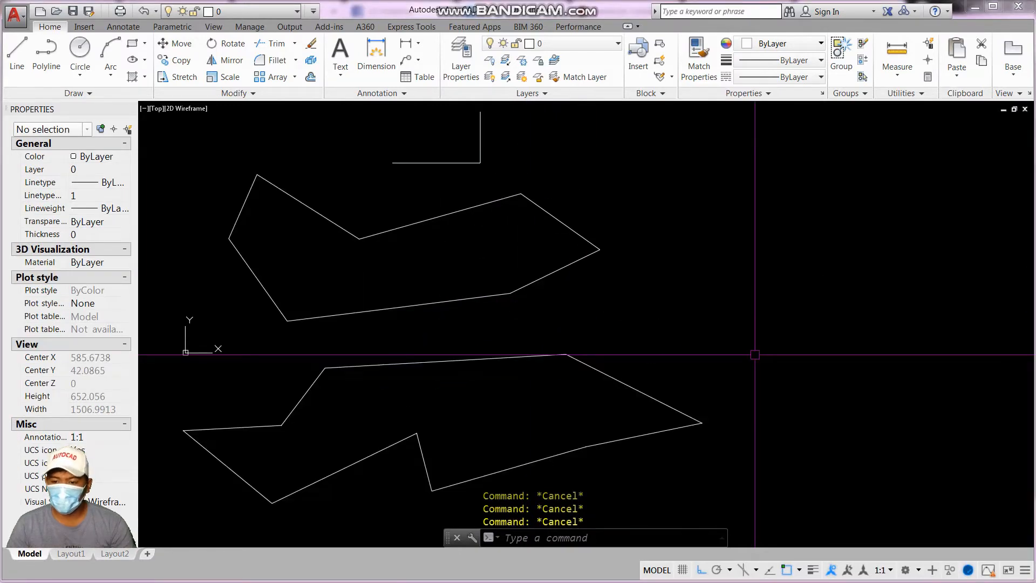
- Draw a circle with a radius of 50 in the empty area beside the two closed shapes
left_click(80, 49)
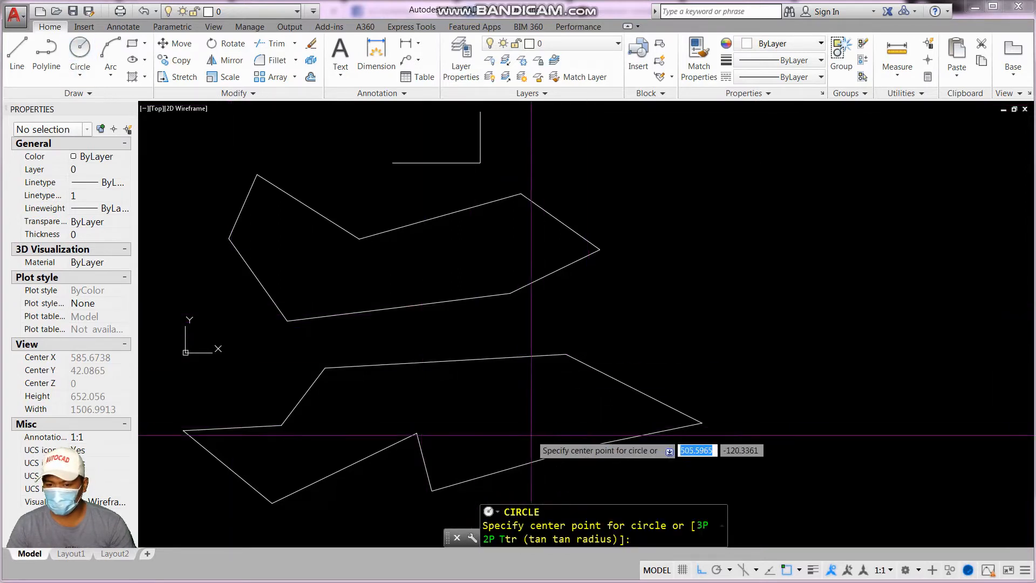
scroll(701, 302, "down", 5)
scroll(654, 343, "up", 3)
scroll(399, 363, "up", 2)
scroll(587, 299, "down", 2)
scroll(453, 319, "up", 4)
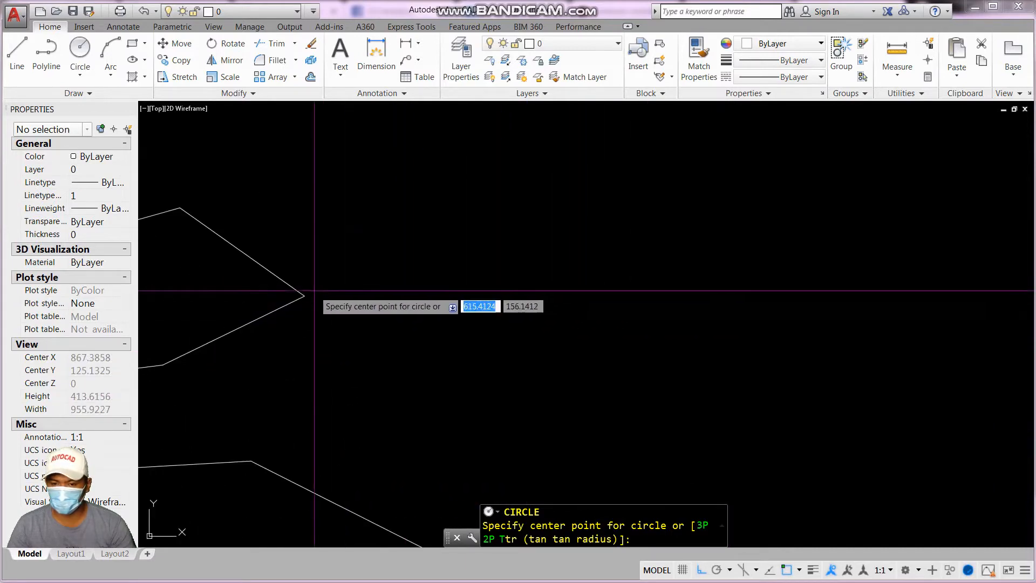
left_click(468, 321)
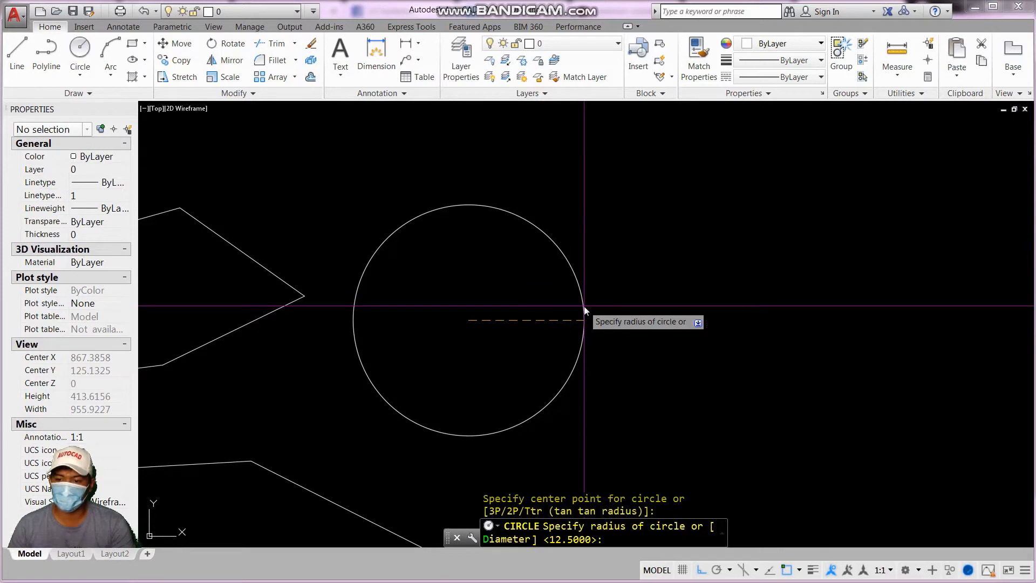
key("Return")
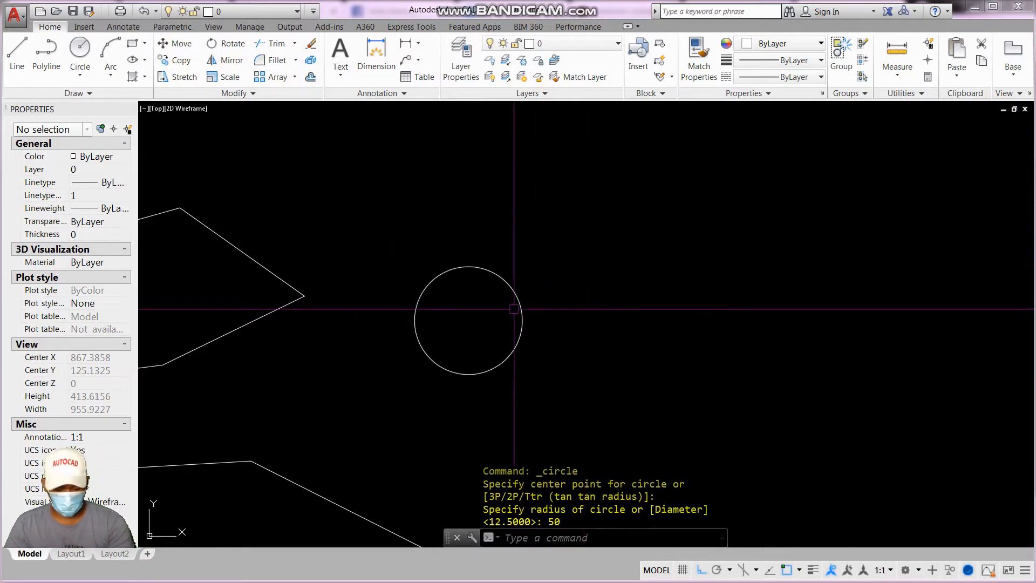
scroll(411, 322, "up", 2)
key("Escape")
key("Escape")
key("Escape")
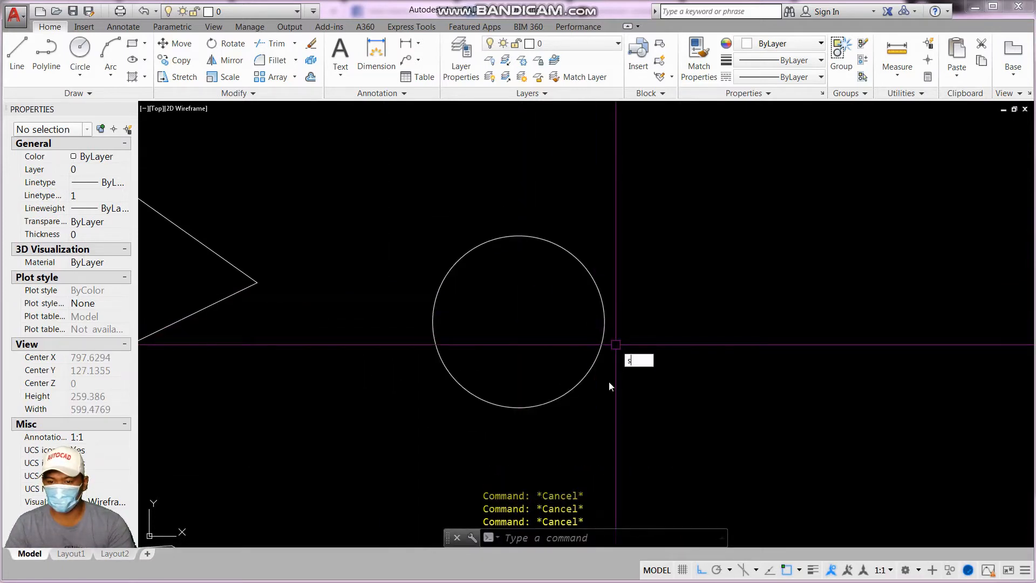
key("Return")
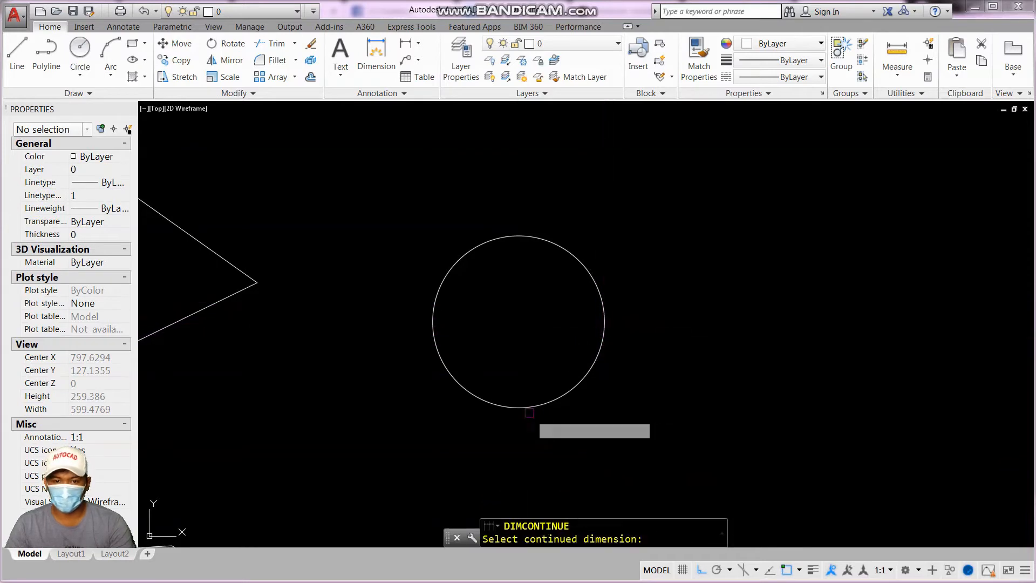
key("Escape")
key("Escape")
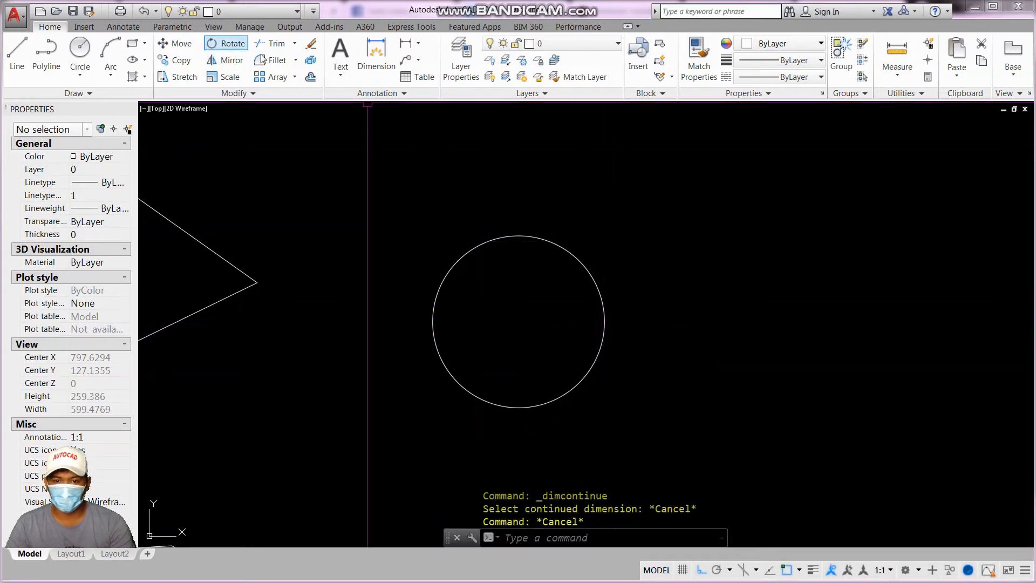
- Add a linear dimension from the circle's centre to its right quadrant, placed inside the circle above the centre
left_click(412, 46)
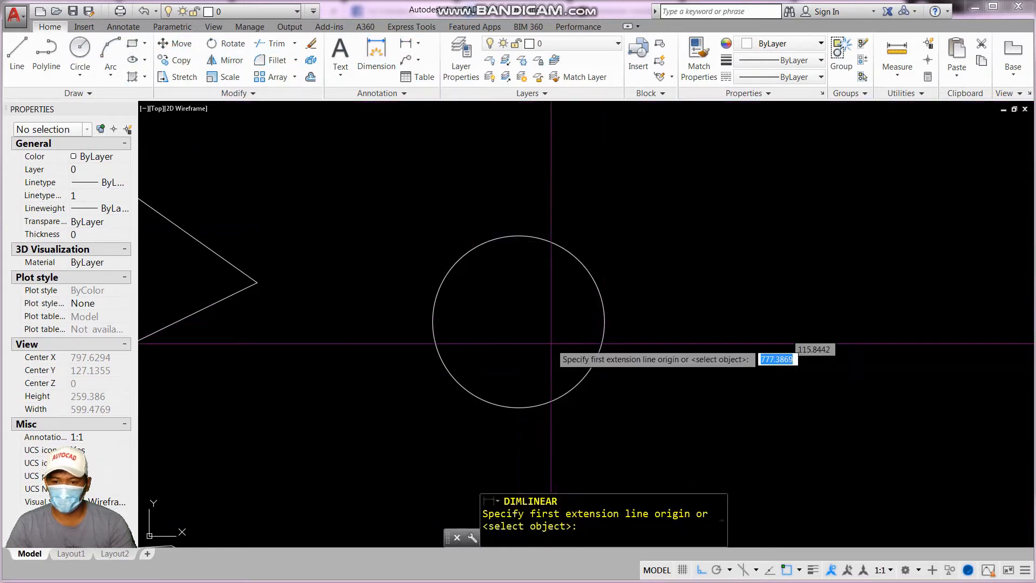
left_click(519, 323)
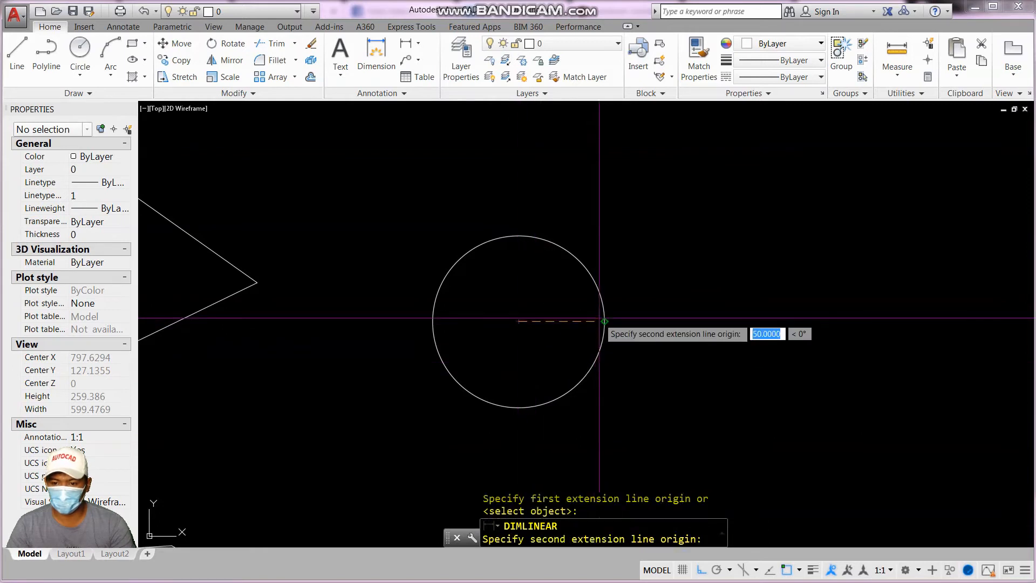
left_click(605, 322)
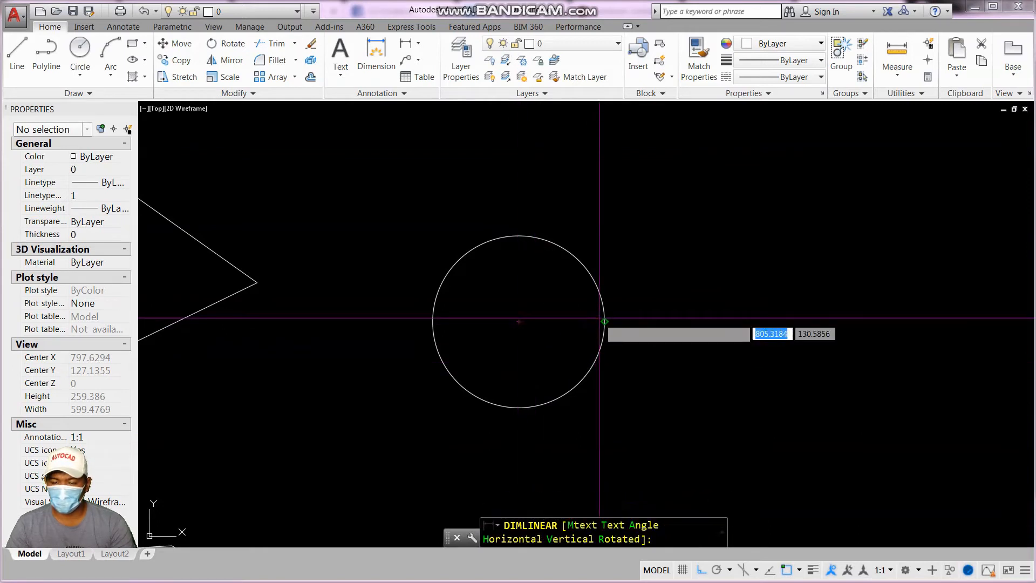
scroll(549, 296, "up", 6)
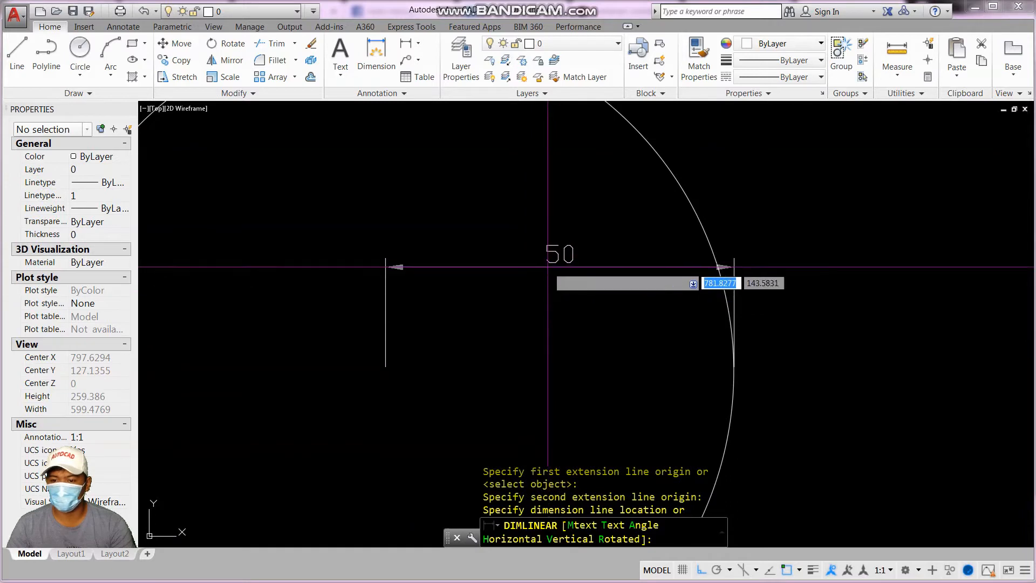
scroll(540, 254, "down", 2)
left_click(521, 252)
key("Escape")
key("Escape")
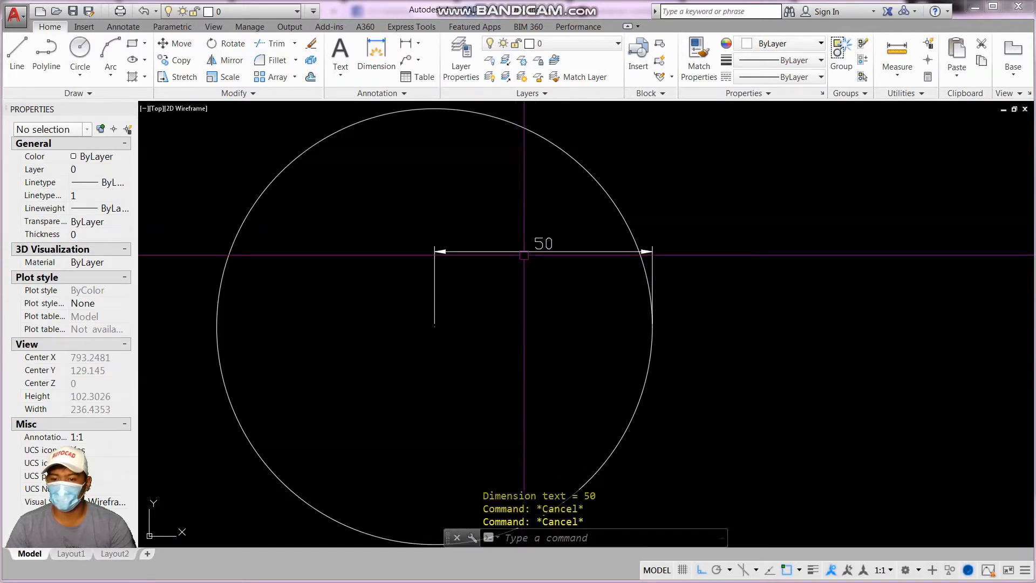
key("Escape")
- Add a linear dimension across the circle's full width between its side quadrants, placed below the circle
scroll(525, 258, "down", 2)
key("Return")
left_click(606, 301)
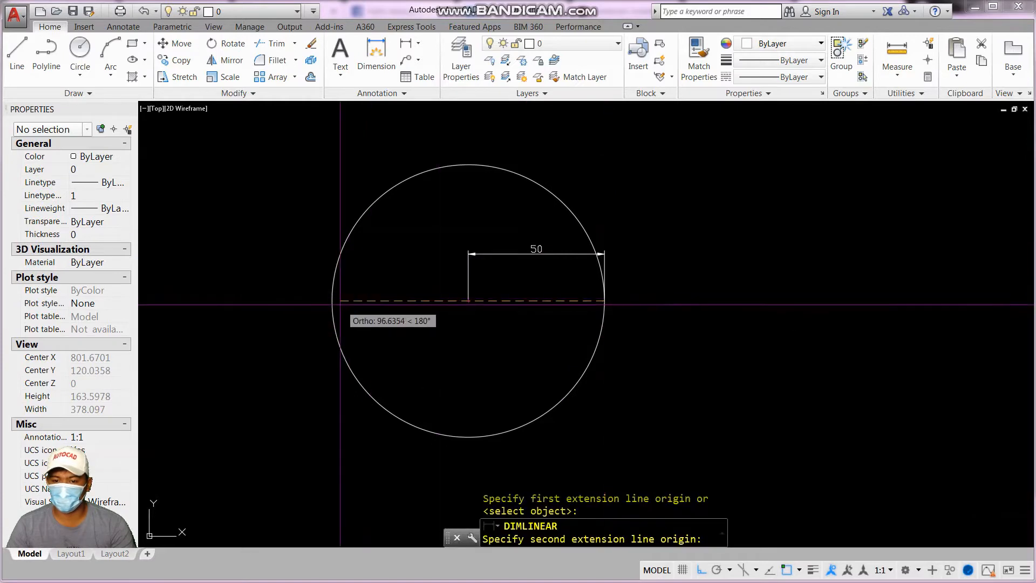
left_click(332, 300)
scroll(448, 360, "down", 2)
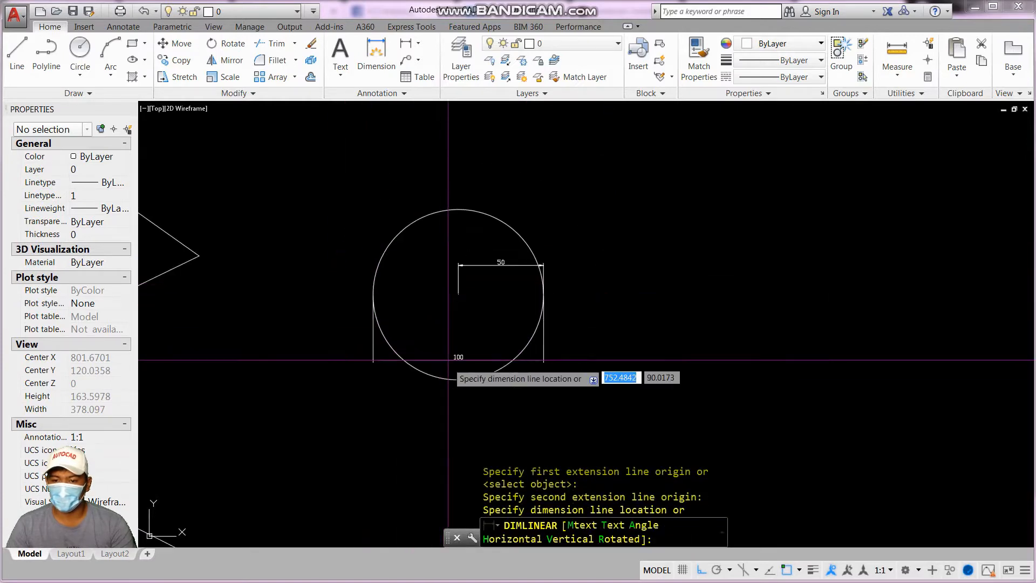
left_click(449, 402)
key("Escape")
- Draw a second circle to the right of the dimensioned one, using the Diameter option with a value of 100
scroll(533, 337, "up", 1)
middle_click_drag(481, 344, 447, 341)
scroll(447, 341, "down", 1)
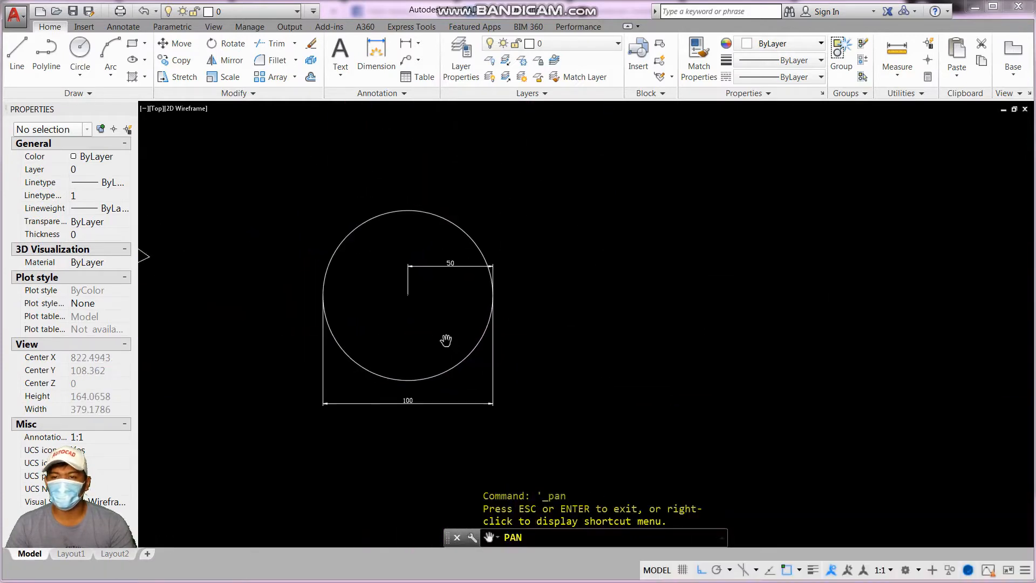
left_click_drag(592, 324, 540, 365)
key("Escape")
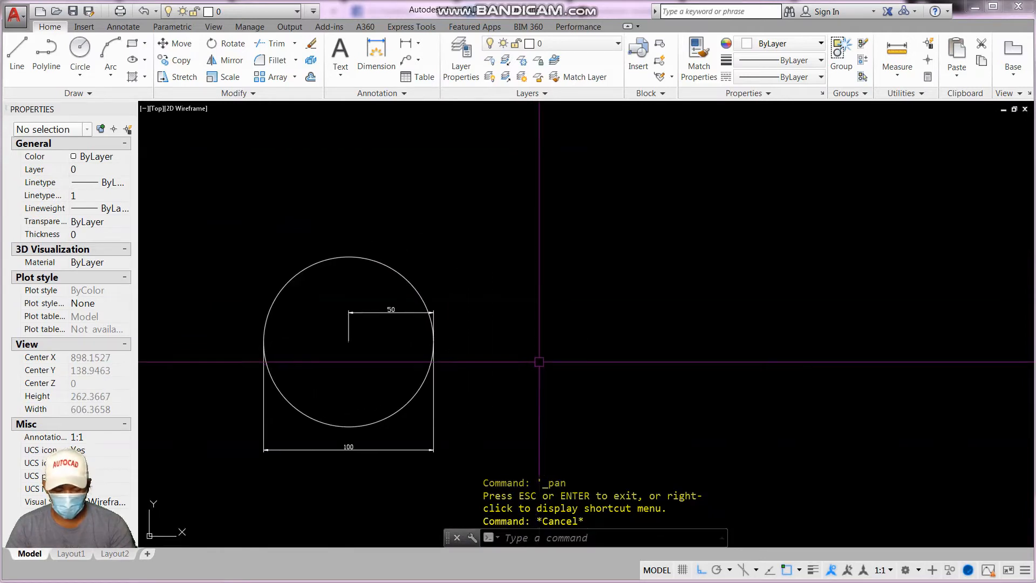
key("Escape")
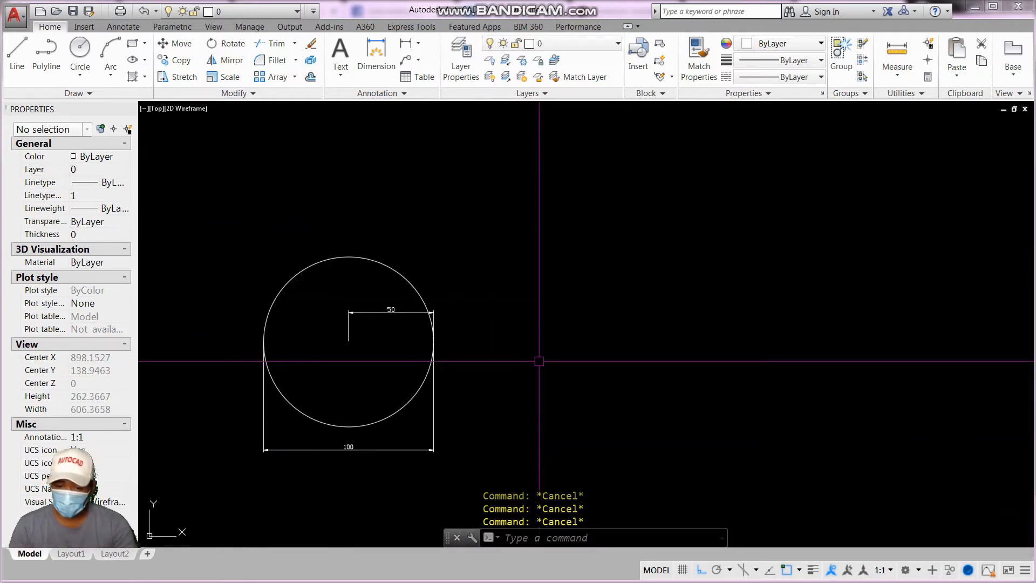
type("c")
key("Return")
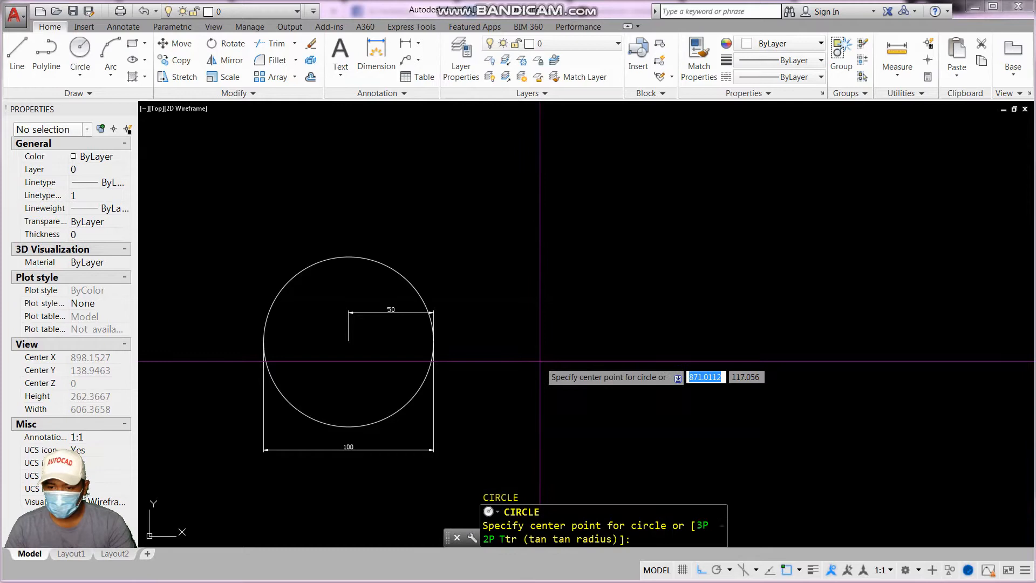
left_click(567, 332)
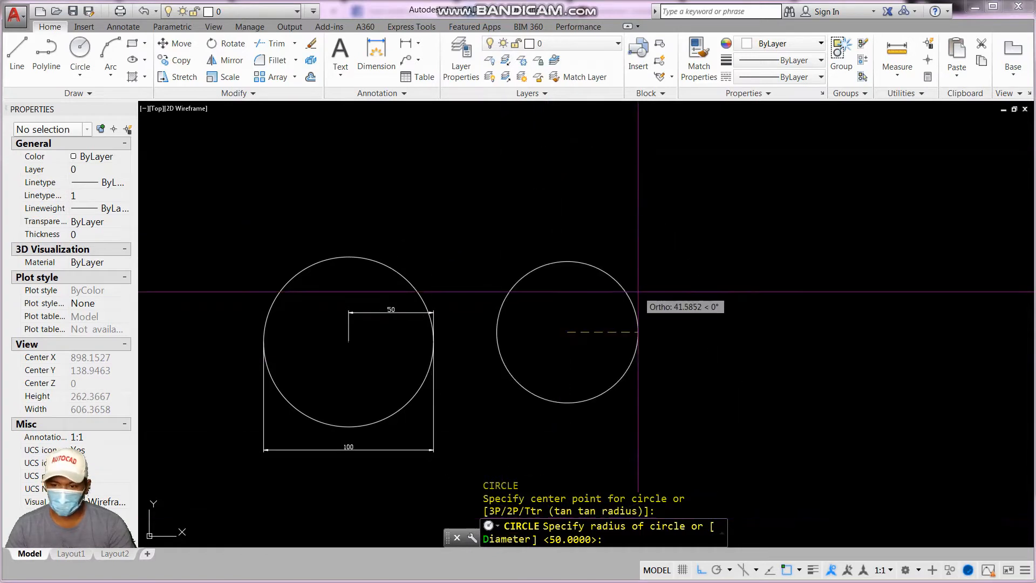
type("D")
key("Return")
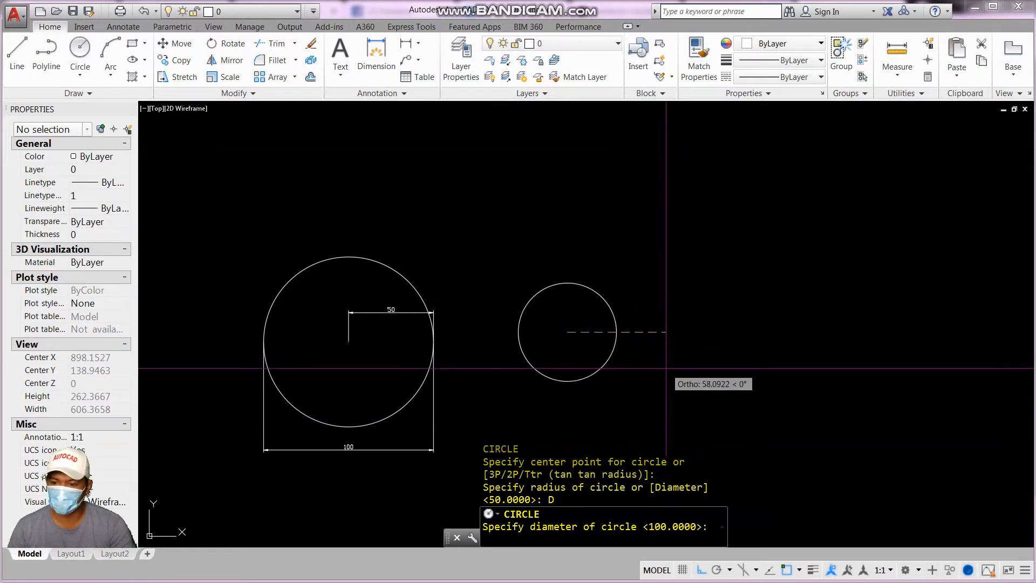
type("100")
key("Return")
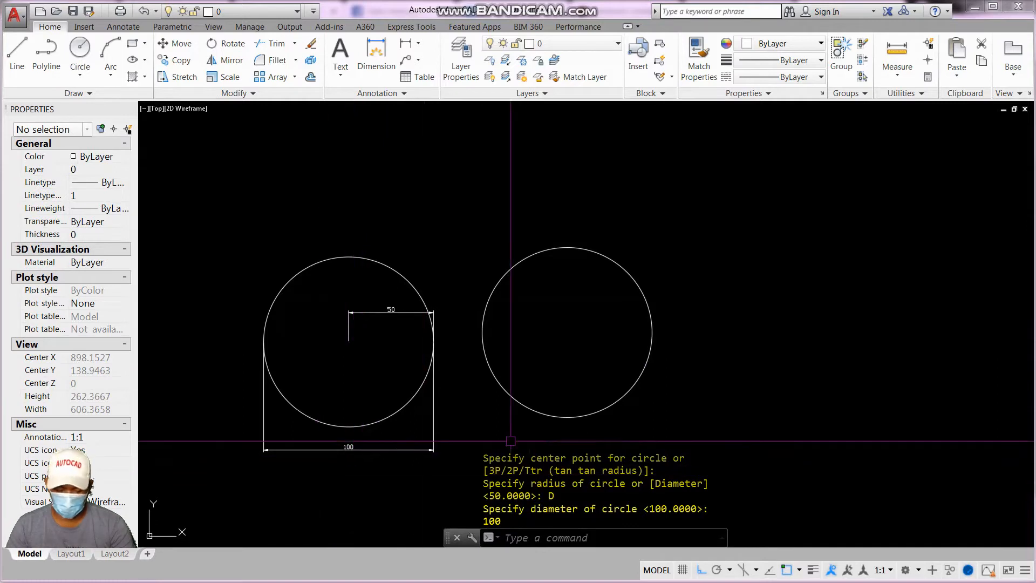
key("Escape")
key("Escape")
key("Escape")
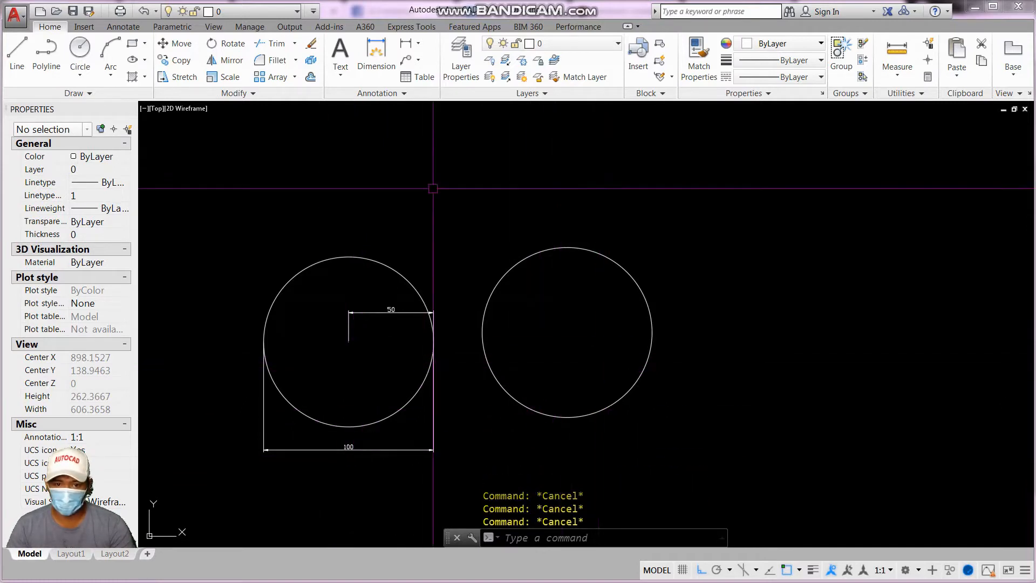
- Move the second circle by its centre onto the centre of the dimensioned circle to compare their sizes
left_click(170, 50)
left_click(658, 403)
left_click(556, 297)
key("Return")
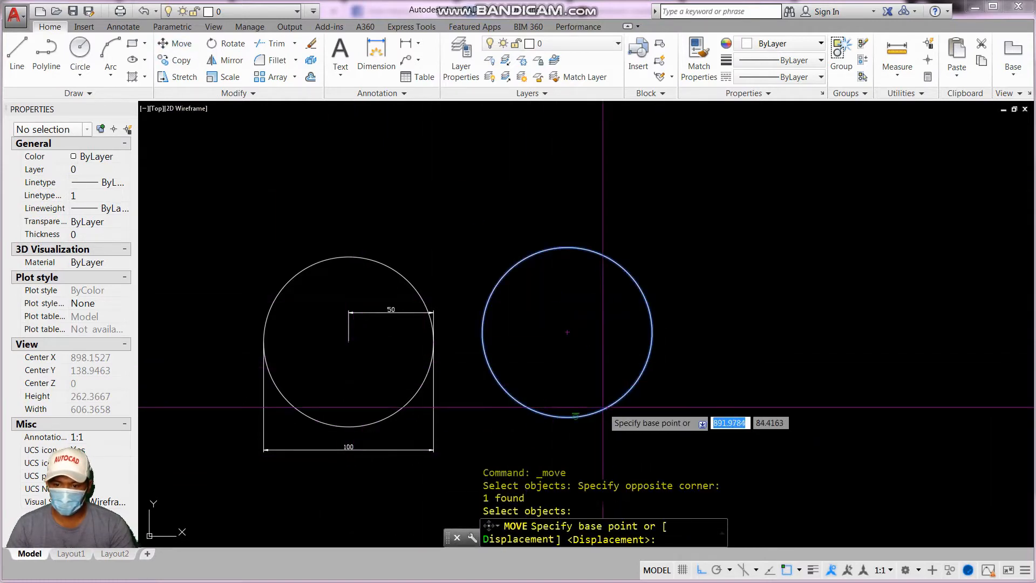
left_click(565, 335)
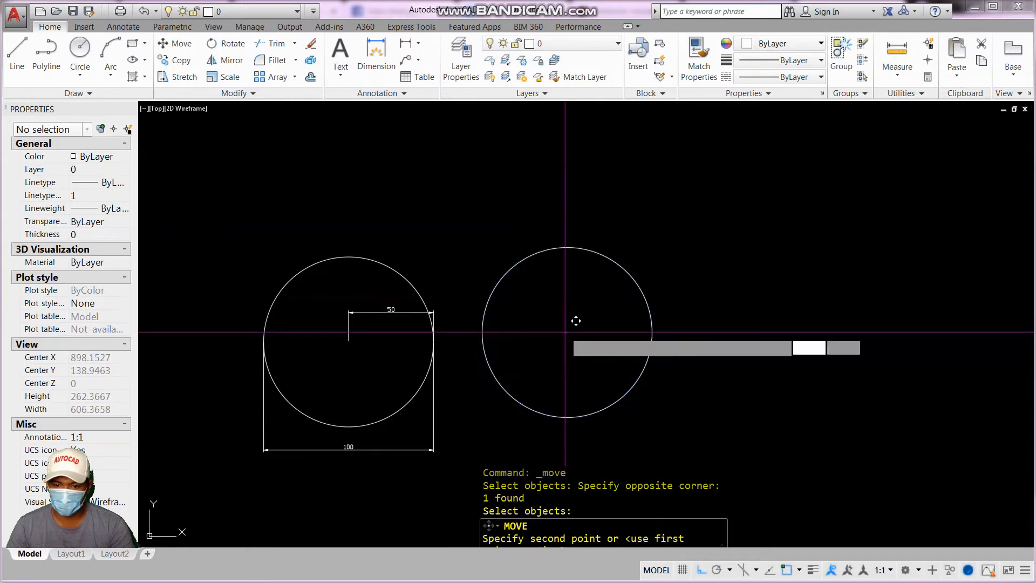
left_click(353, 334)
key("Escape")
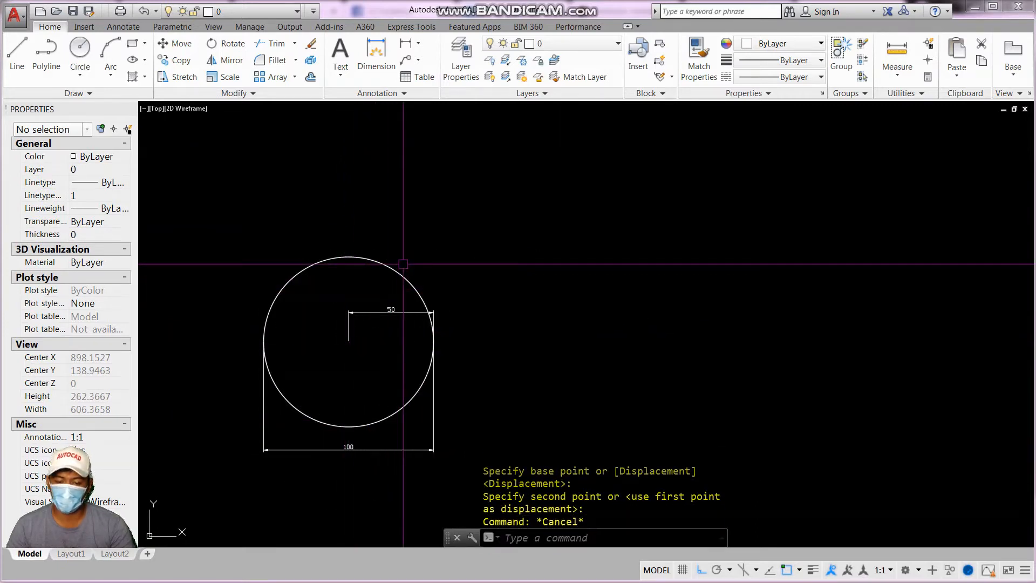
- Undo the move of the second circle
type("u")
key("Return")
key("Escape")
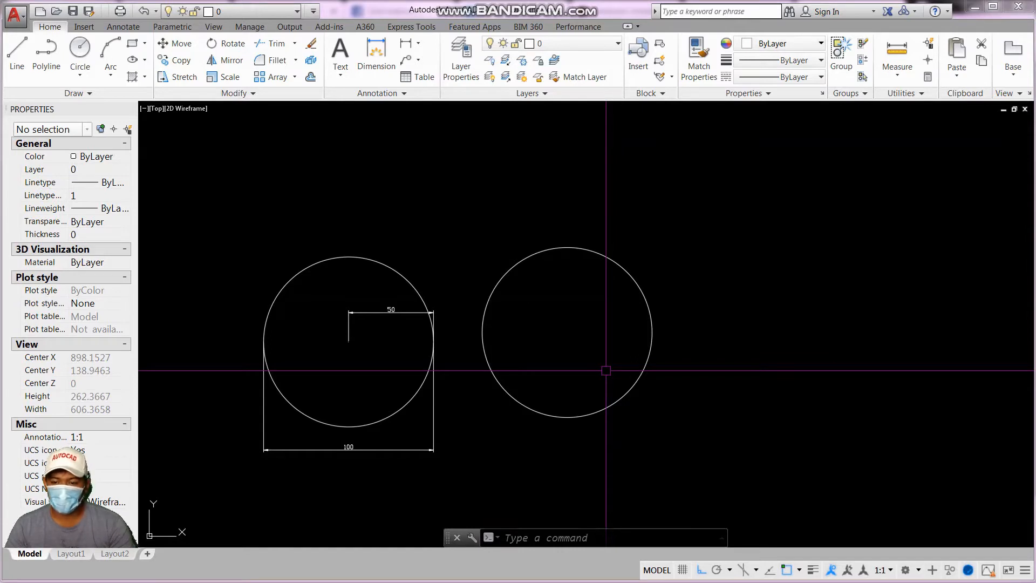
key("Escape")
key("Escape")
key("Escape")
type("dli")
key("Return")
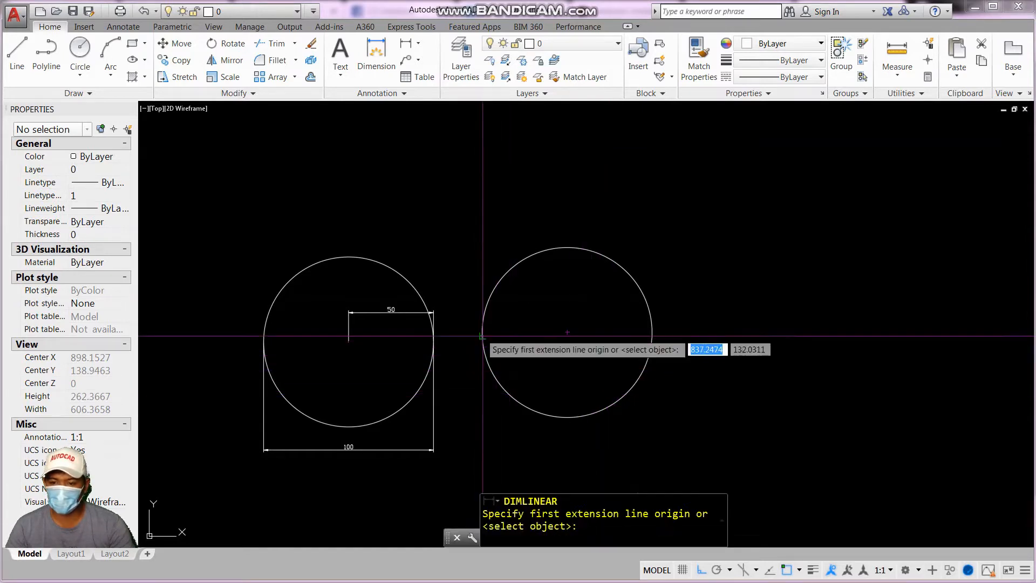
left_click(482, 333)
left_click(653, 332)
key("Escape")
key("Escape")
- Add a linear dimension across the second circle's width between its side quadrants, placed above the circle
key("Return")
left_click(653, 332)
left_click(482, 332)
left_click(486, 226)
key("Escape")
key("Escape")
middle_click_drag(632, 257, 603, 267)
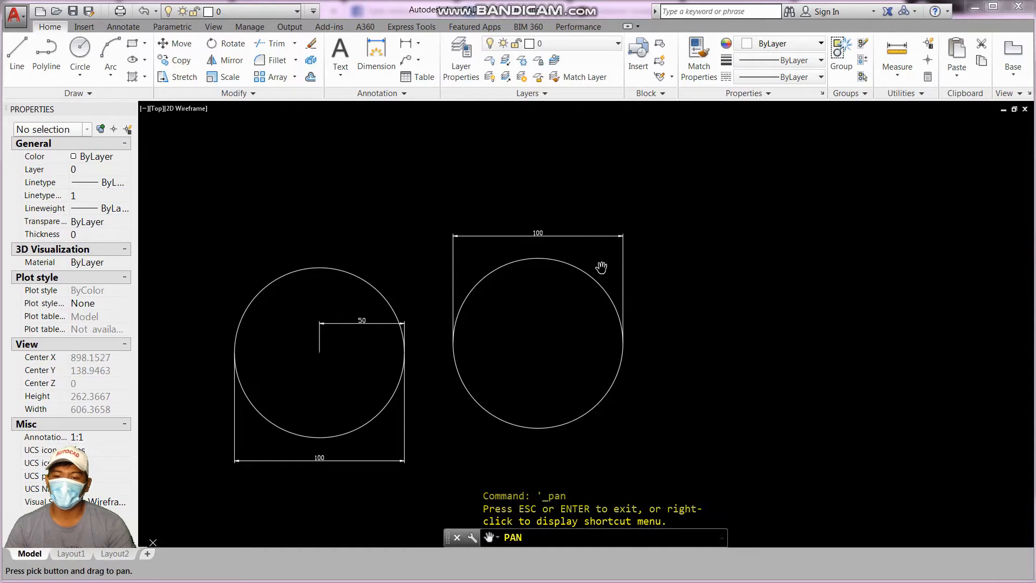
- Draw a third circle to the right of the second one, using the Diameter option with a value of 75
scroll(540, 255, "down", 4)
scroll(588, 275, "up", 6)
key("Escape")
key("Escape")
key("Escape")
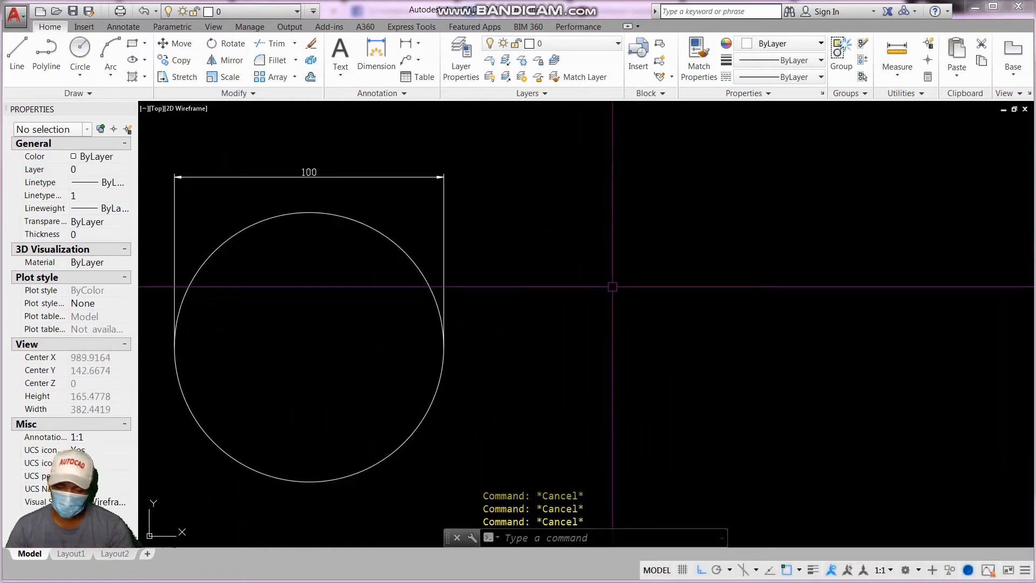
key("Return")
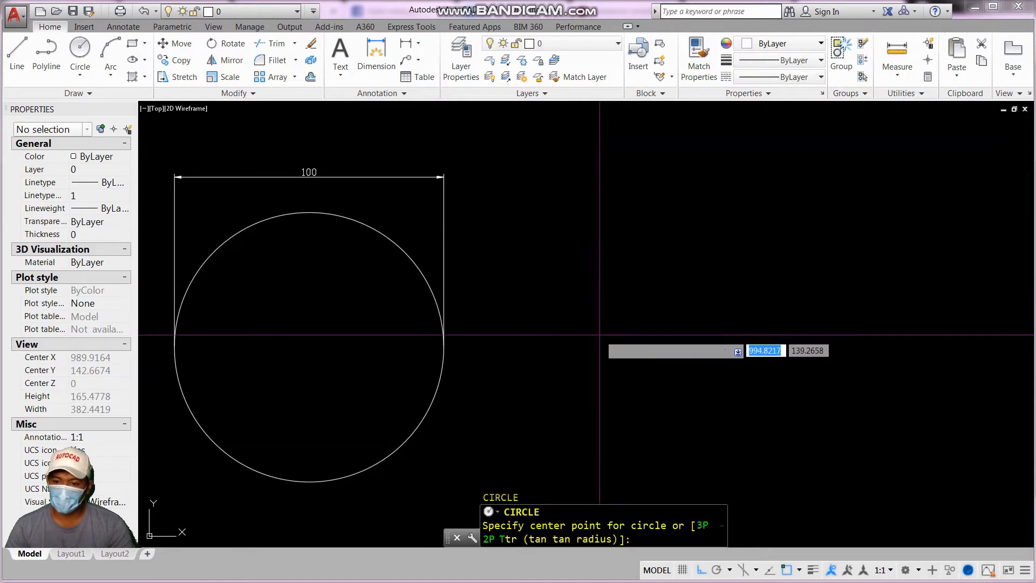
left_click(603, 372)
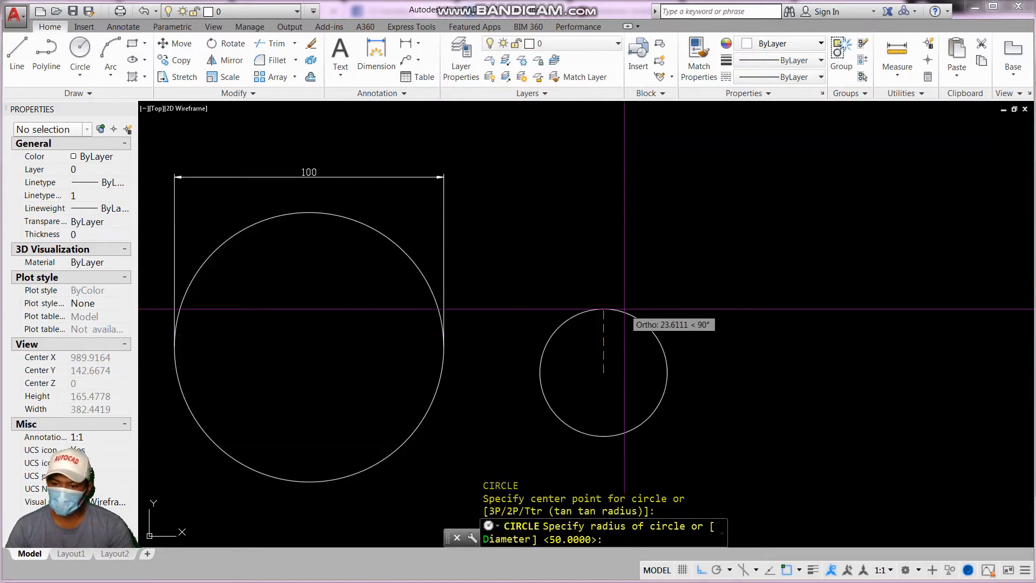
type("D")
key("Return")
type("75")
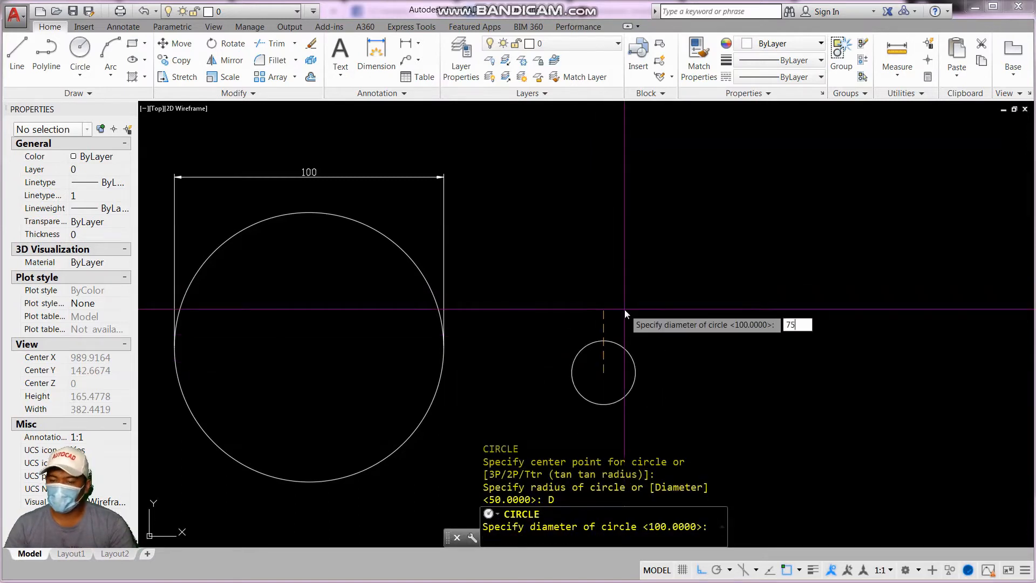
key("Return")
scroll(588, 162, "down", 2)
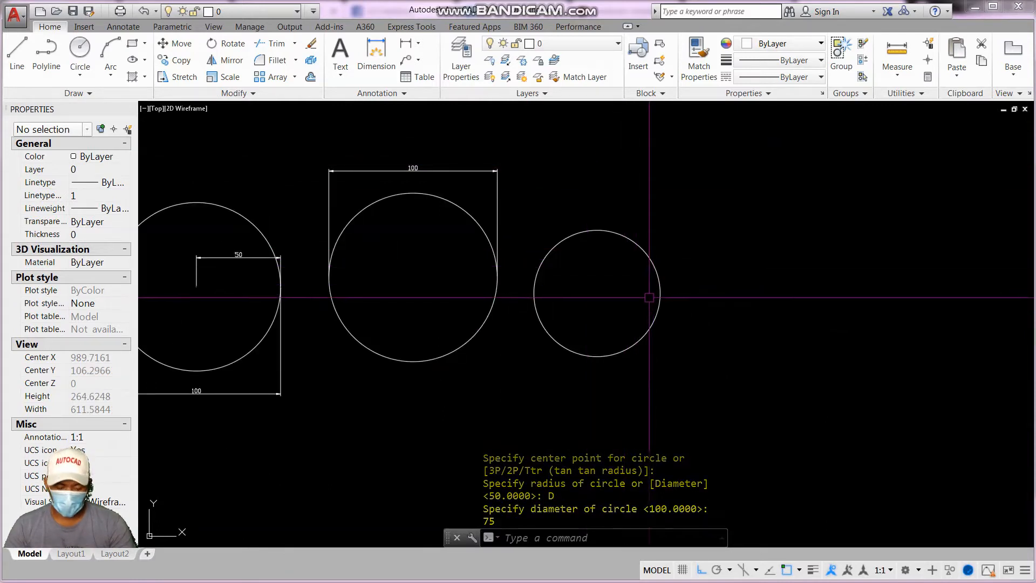
key("Escape")
key("Escape")
key("Escape")
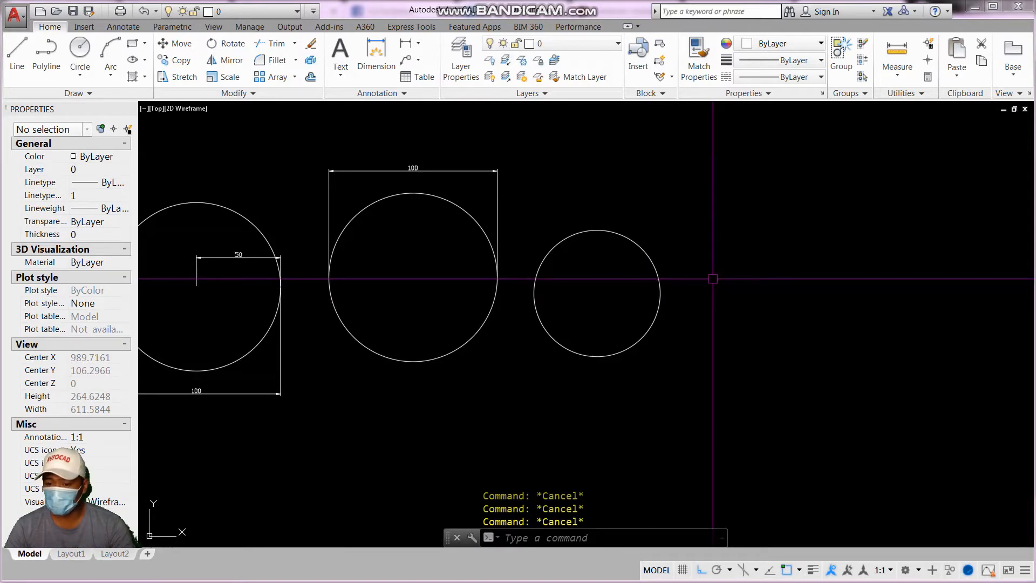
- Draw a fourth circle to the right of the third one, using the Diameter option with a value of 25
type("c")
key("Return")
left_click(747, 301)
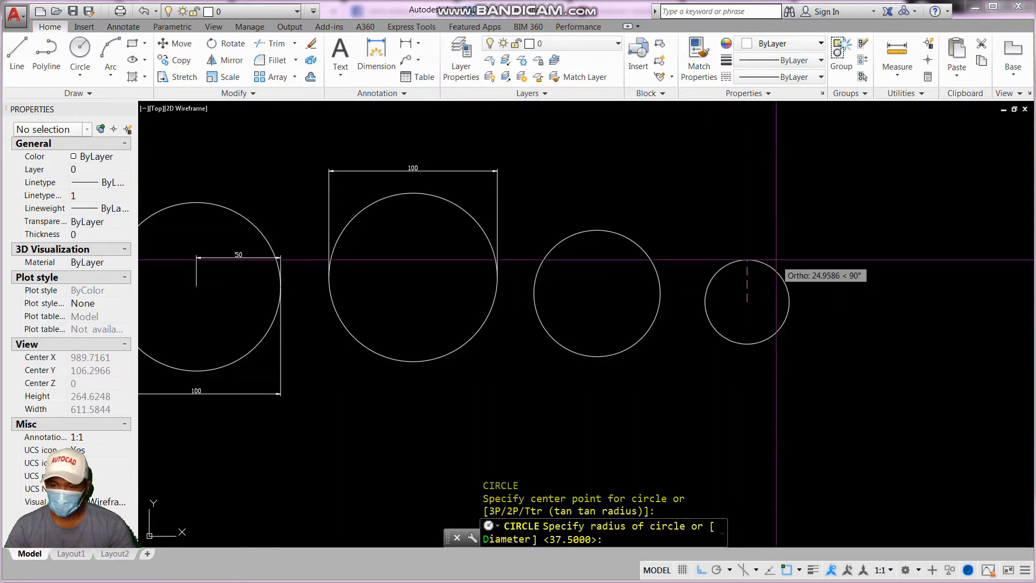
type("D")
key("Return")
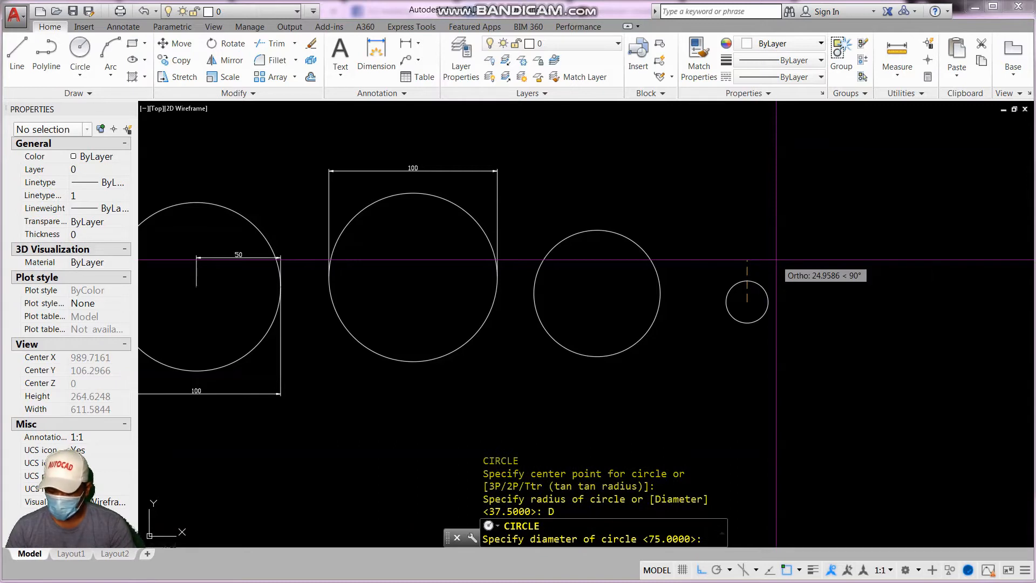
type("25")
key("Return")
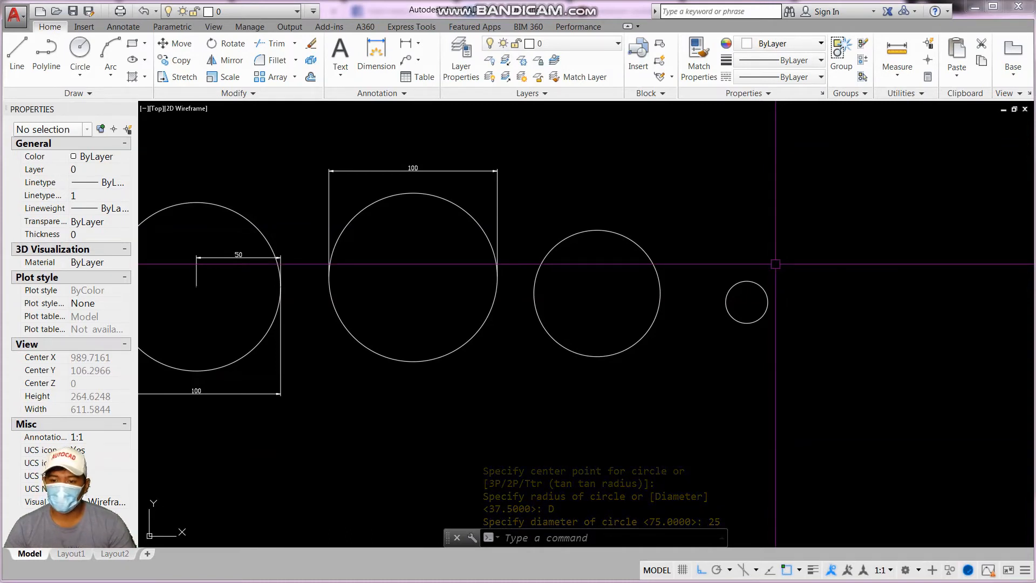
key("Escape")
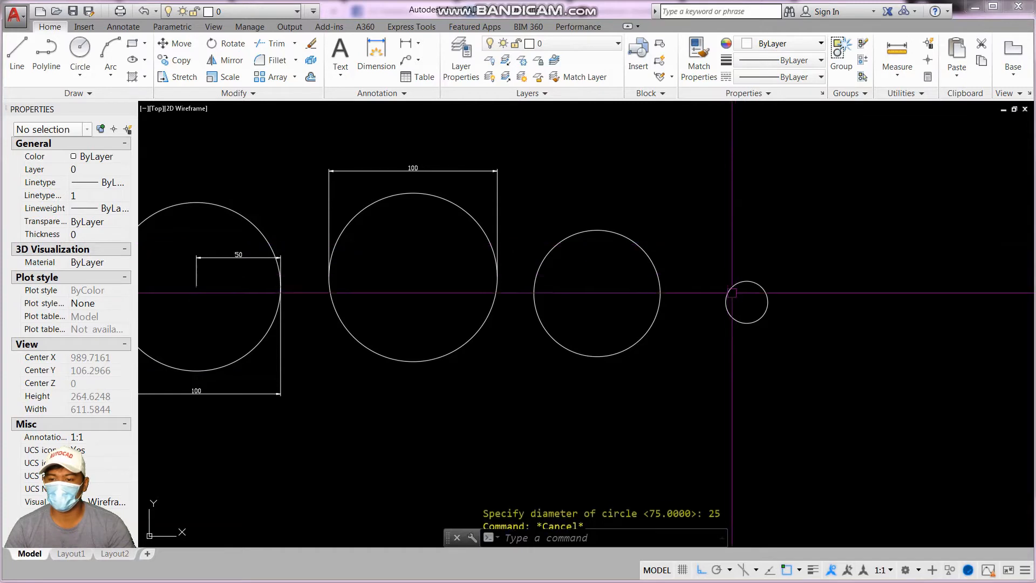
- Add a linear dimension across the smallest circle's width between its side quadrants, placed above the circle
type("dli")
key("Return")
left_click(726, 301)
left_click(768, 302)
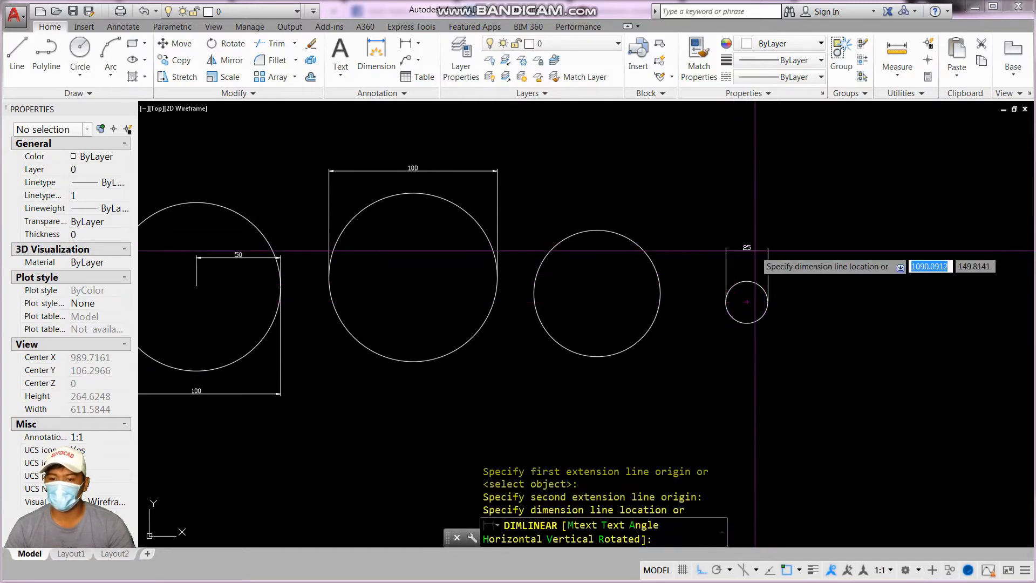
left_click(747, 250)
key("Escape")
key("Escape")
- Add a linear dimension across the third circle's width between its side quadrants, placed above the circle
key("Return")
left_click(534, 293)
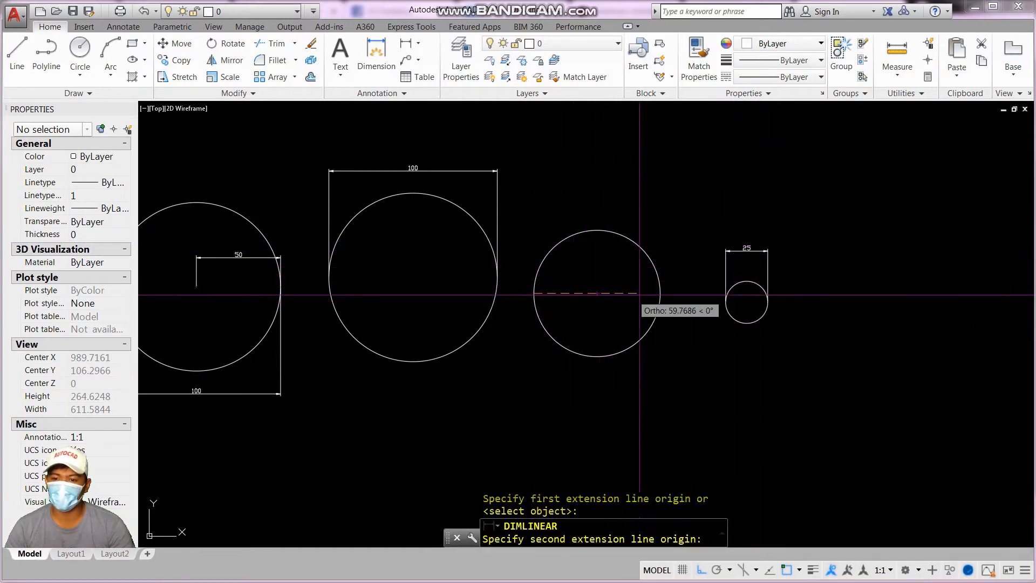
left_click(661, 293)
left_click(642, 203)
key("Escape")
key("Escape")
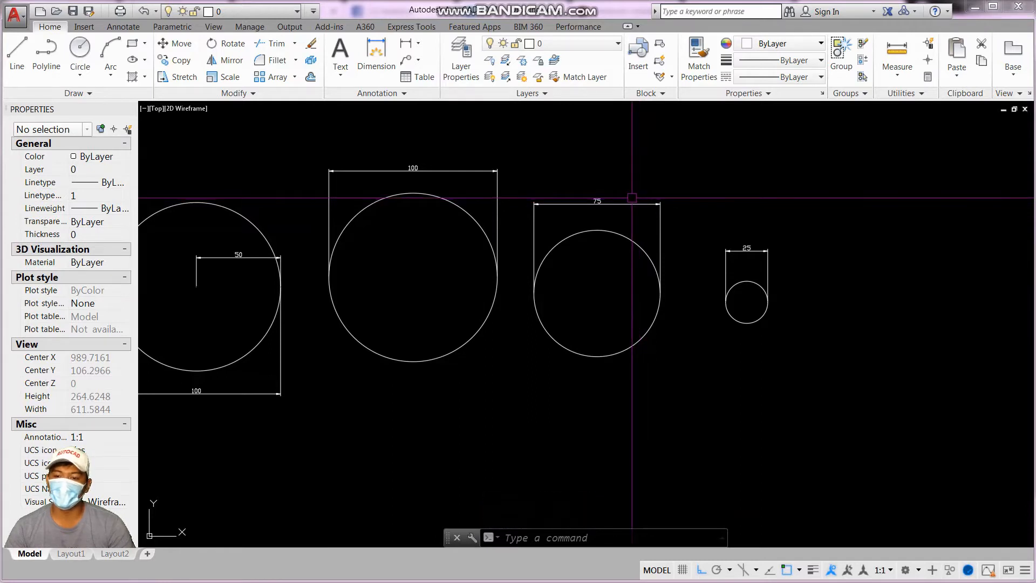
- Copy the smallest circle, without its dimension, into the empty area below the row of circles, toggling Ortho before placing it
scroll(614, 196, "down", 4)
key("Escape")
key("Escape")
scroll(643, 236, "up", 4)
middle_click_drag(597, 341, 623, 304)
key("Escape")
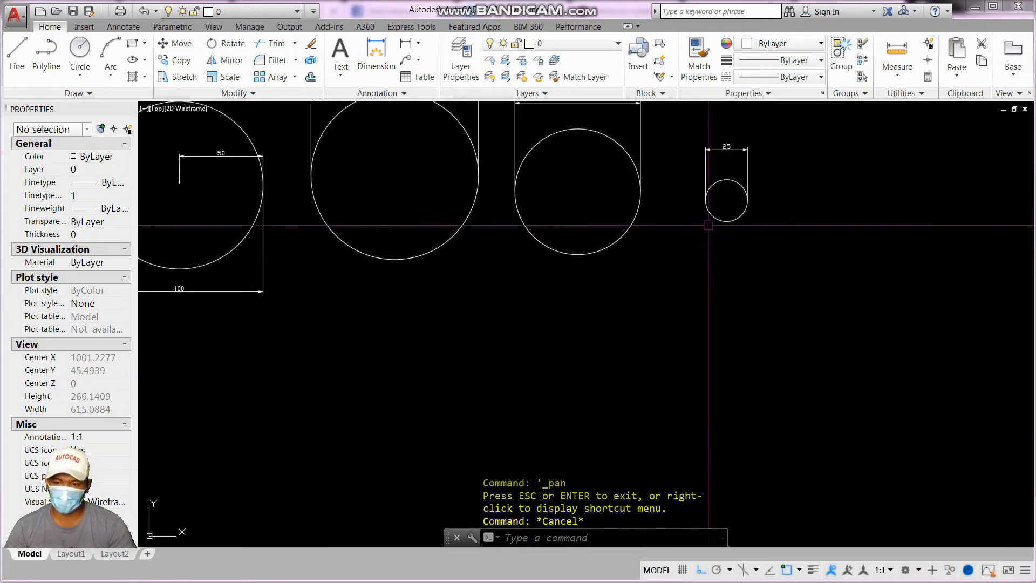
key("Escape")
key("Escape")
type("q")
key("space")
left_click(721, 220)
key("space")
left_click(715, 217)
key("F8")
left_click(460, 425)
key("Escape")
key("Escape")
- Draw a line from the copied circle's top quadrant to its lower-left edge, using the Nearest snap (NEA) for the endpoint
scroll(461, 426, "up", 7)
middle_click_drag(490, 385, 516, 389)
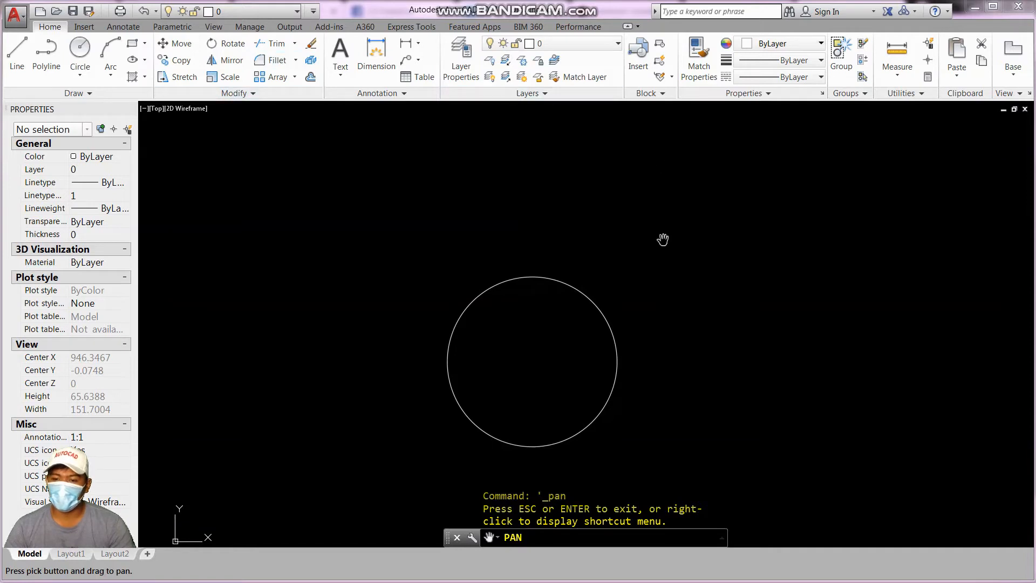
middle_click_drag(548, 360, 562, 294)
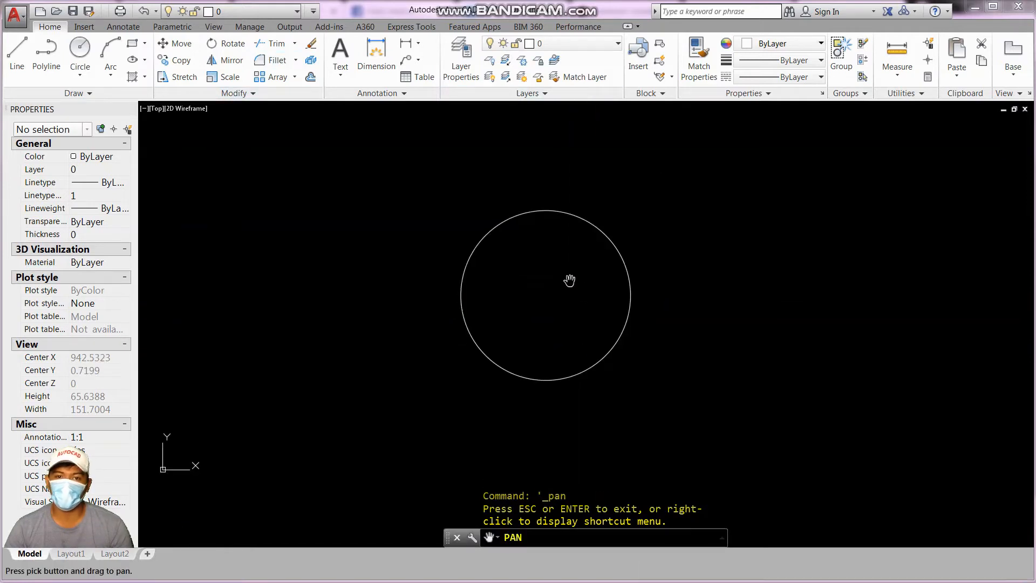
key("Escape")
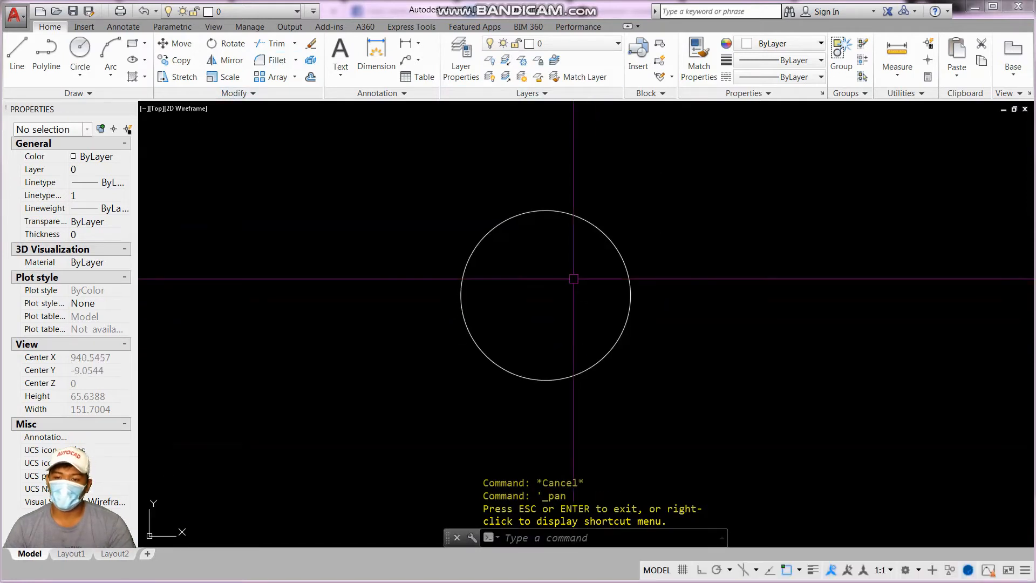
key("Escape")
key("Escape")
key("Escape")
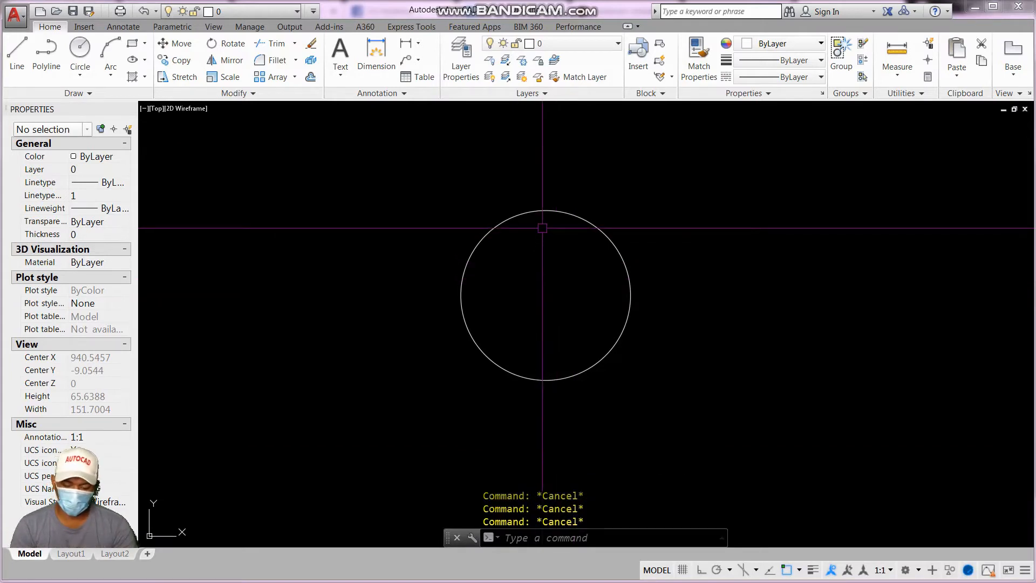
type("L")
key("Return")
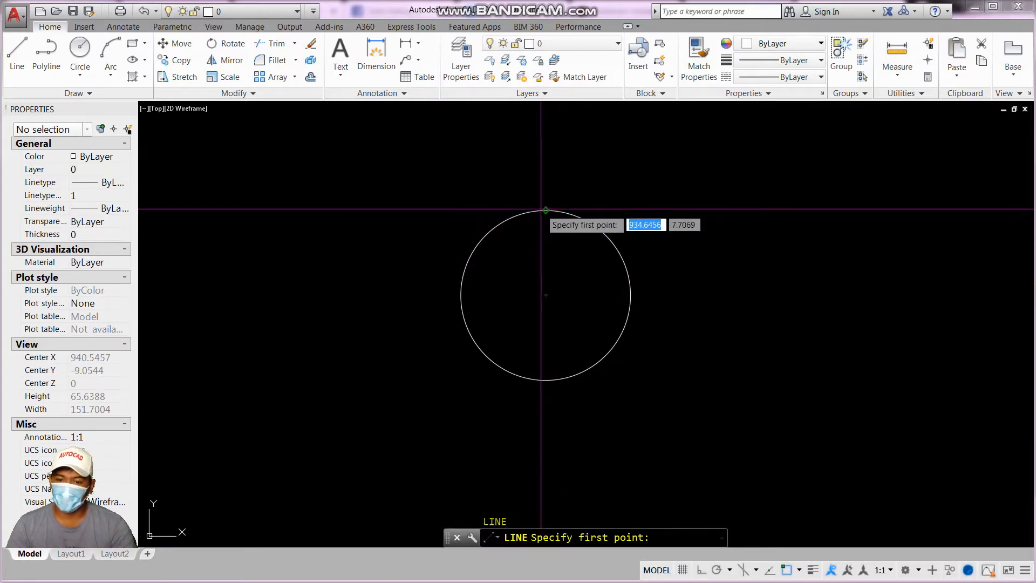
left_click(545, 211)
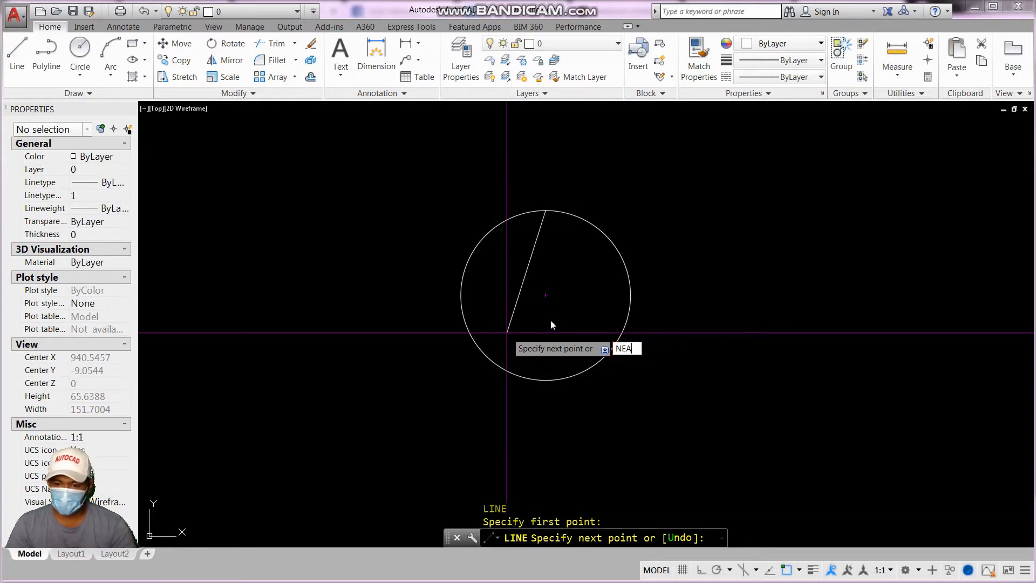
key("Return")
left_click(475, 342)
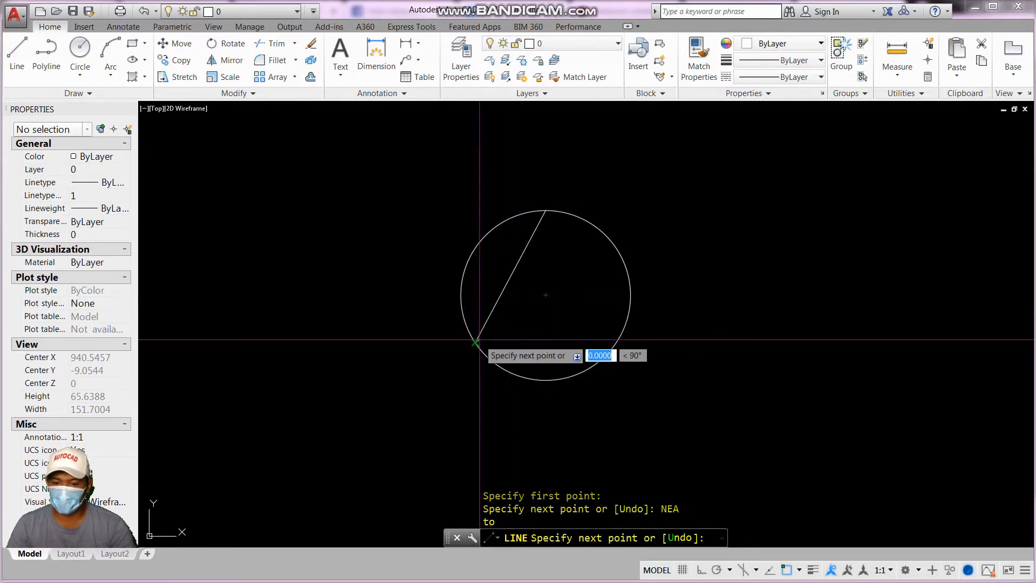
key("Escape")
key("Escape")
key("Escape")
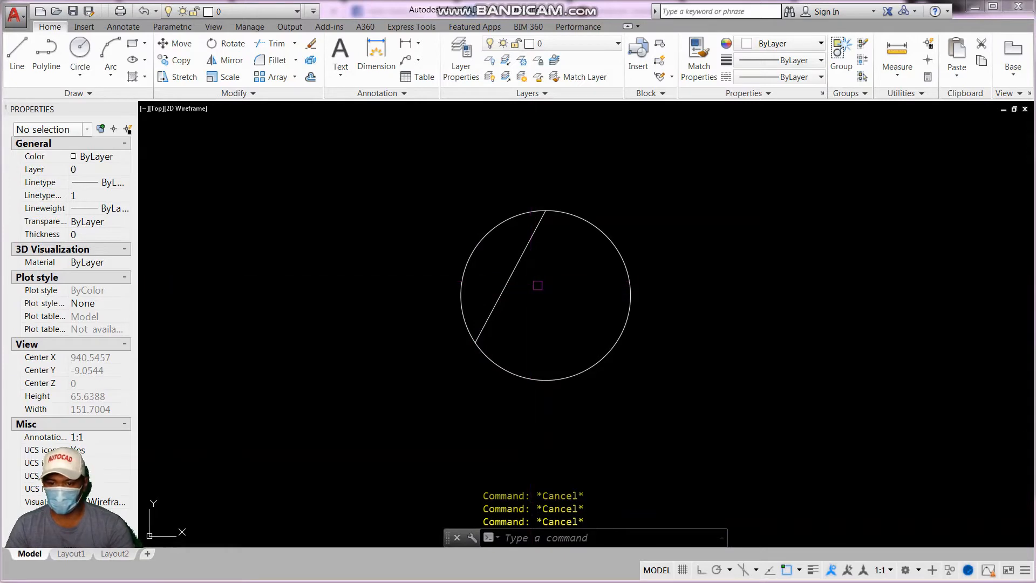
- Mirror the slanted line about the vertical axis through the circle's top quadrant, keeping the original line
type("MI")
key("Return")
left_click(538, 285)
left_click(510, 260)
key("Return")
left_click(545, 211)
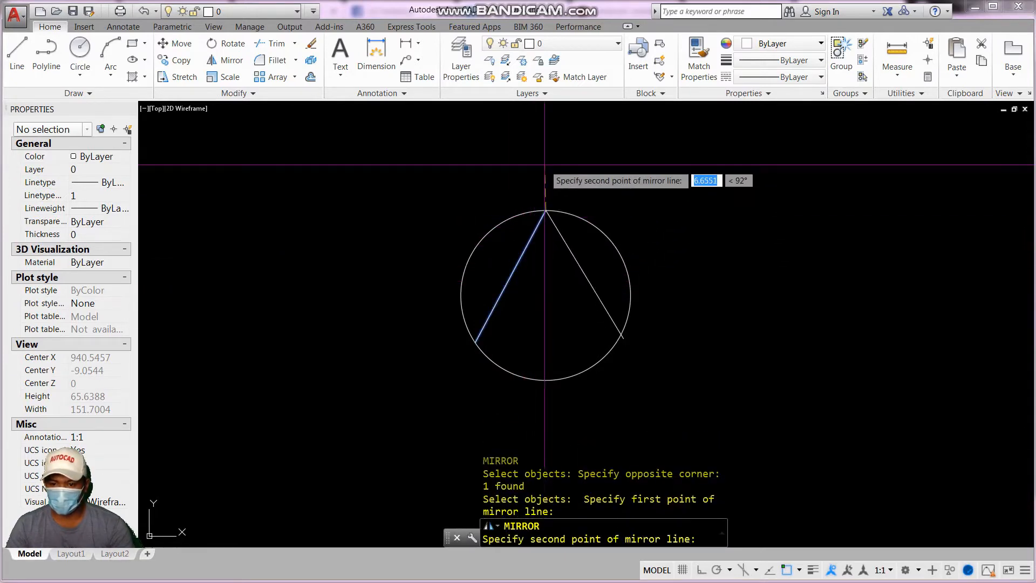
left_click(545, 179)
key("Return")
key("Escape")
key("Escape")
- Close the triangle with a horizontal line joining the lower ends of the two slanted lines
type("L")
key("Return")
left_click(475, 342)
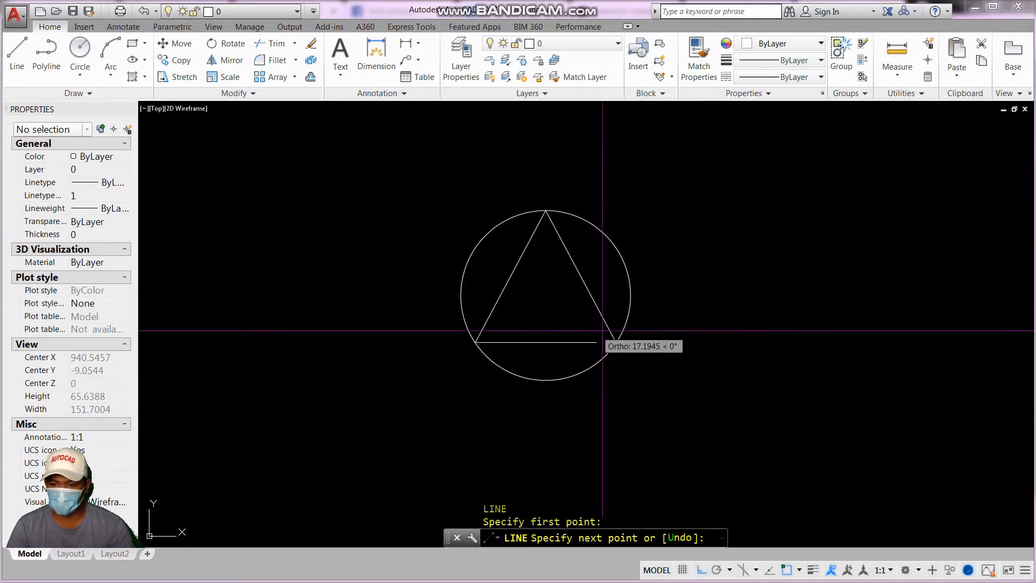
left_click(615, 342)
key("Return")
key("Escape")
key("Escape")
key("Escape")
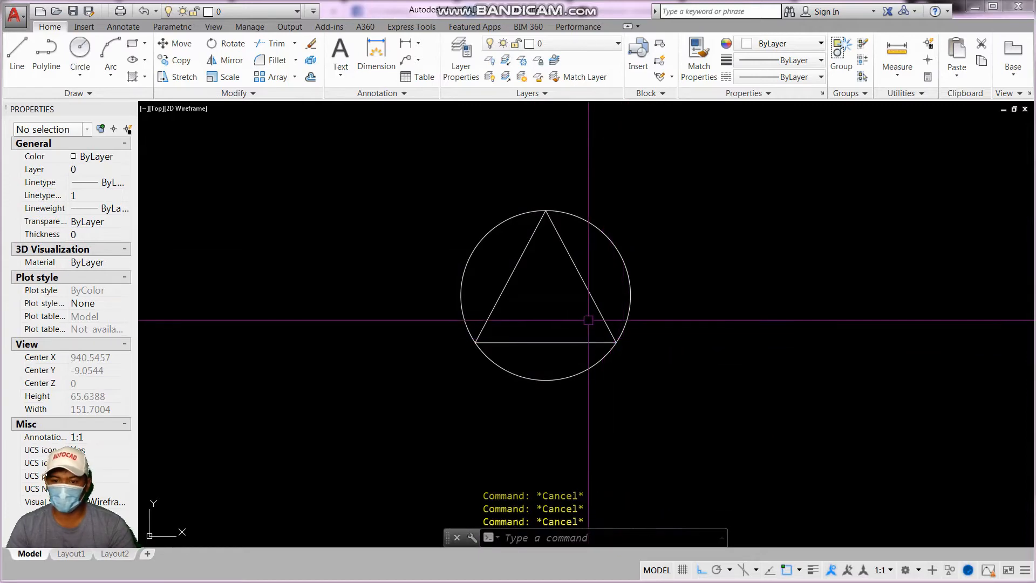
- Fill the triangle inside the circle with a SOLID hatch
type("H")
key("Return")
left_click(535, 300)
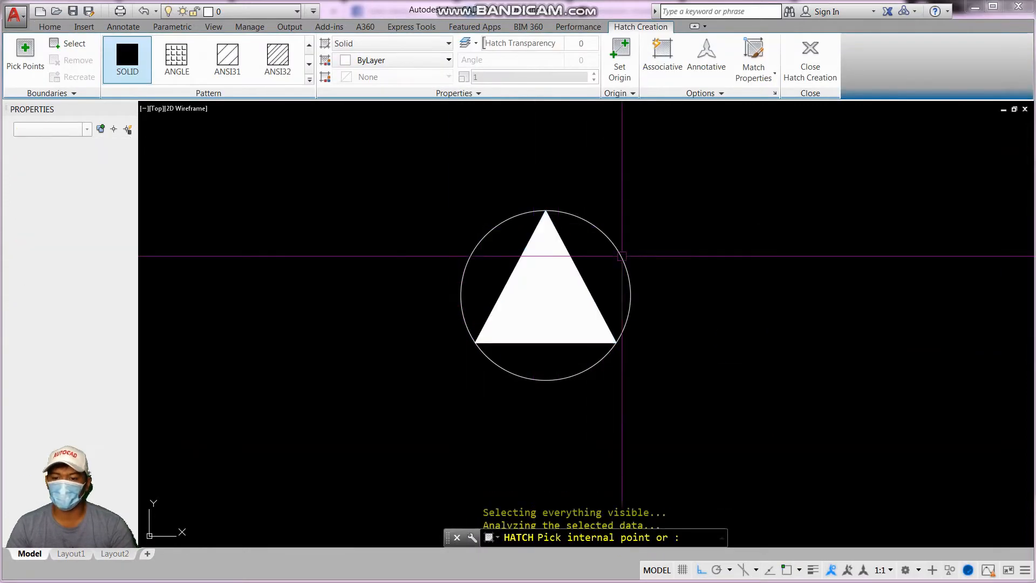
key("Return")
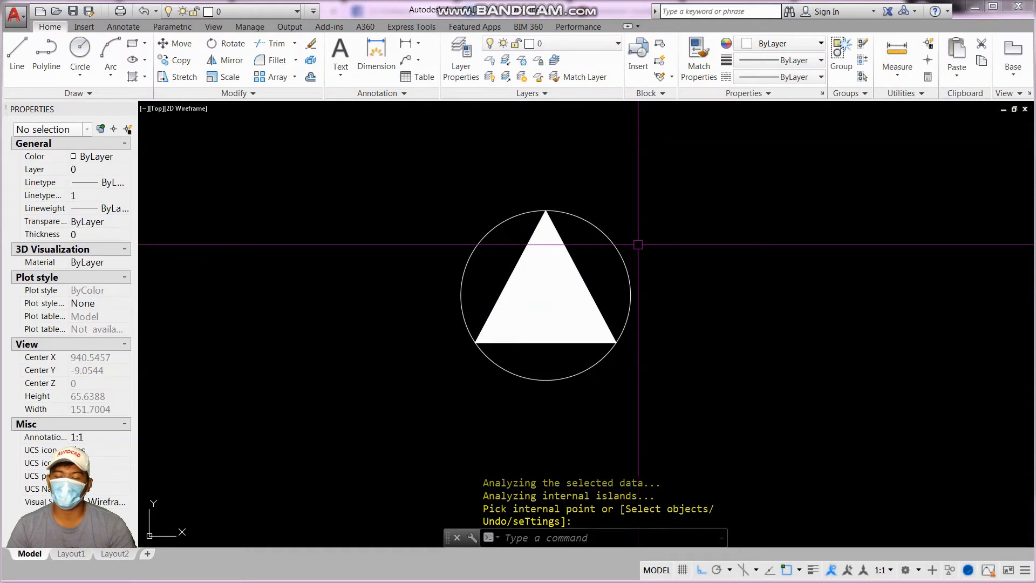
key("Escape")
key("Escape")
key("Escape")
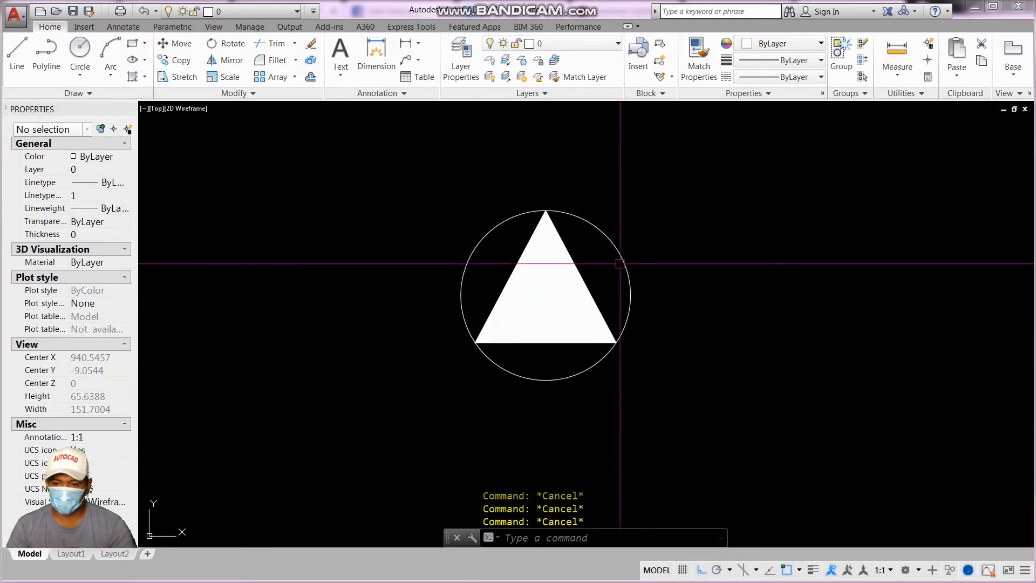
- Copy only the circle around the hatched triangle horizontally to the right of the original
type("q1")
key("Return")
key("Escape")
type("co")
key("Return")
left_click(675, 305)
left_click(620, 268)
key("Return")
left_click(637, 201)
left_click(864, 219)
key("Escape")
key("Escape")
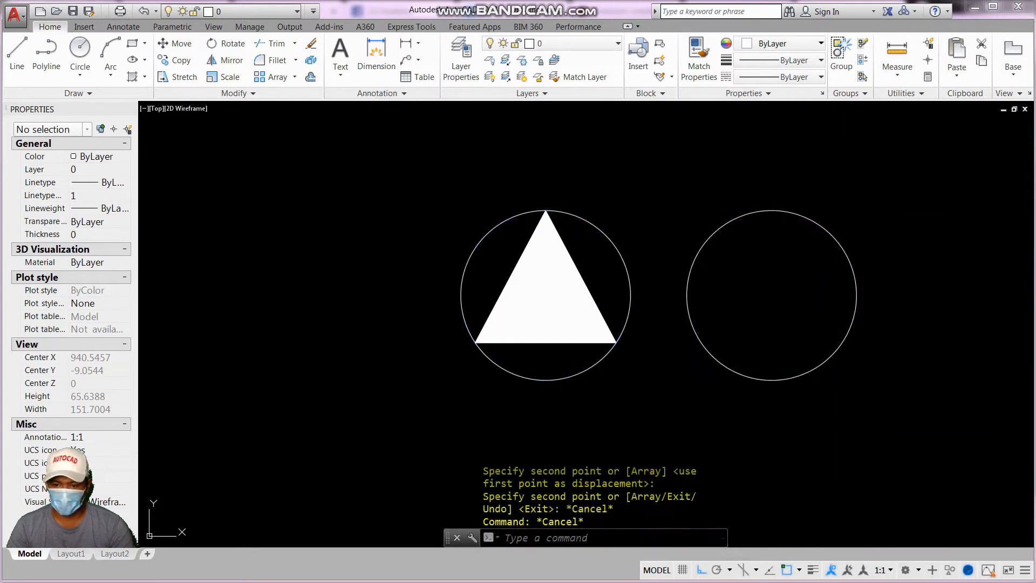
- Draw a vertical line from the nearest point on the copied circle's lower-left edge up past its top, using the NEA snap
middle_click_drag(842, 231, 775, 236)
key("Escape")
key("Escape")
key("Escape")
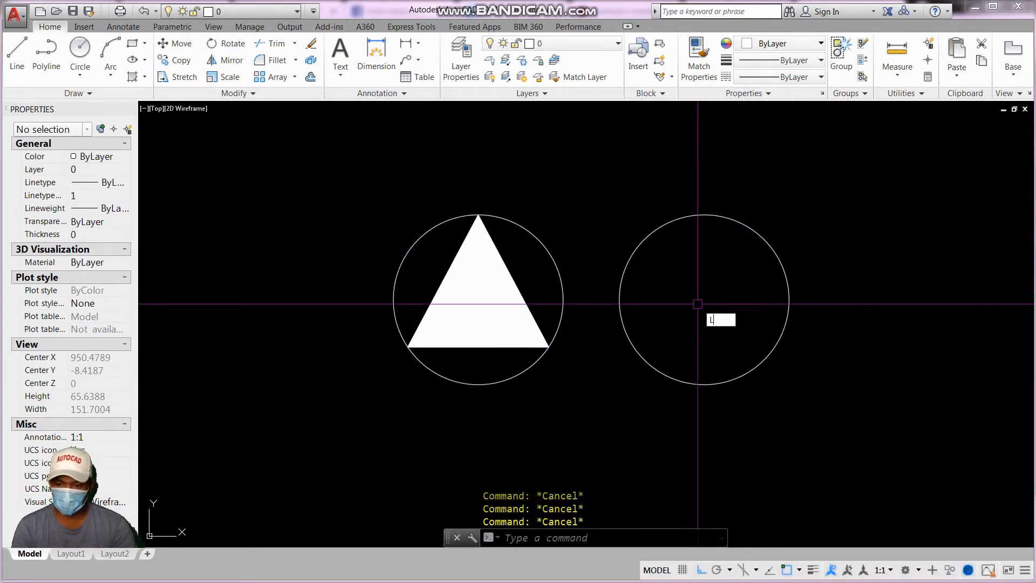
left_click(649, 362)
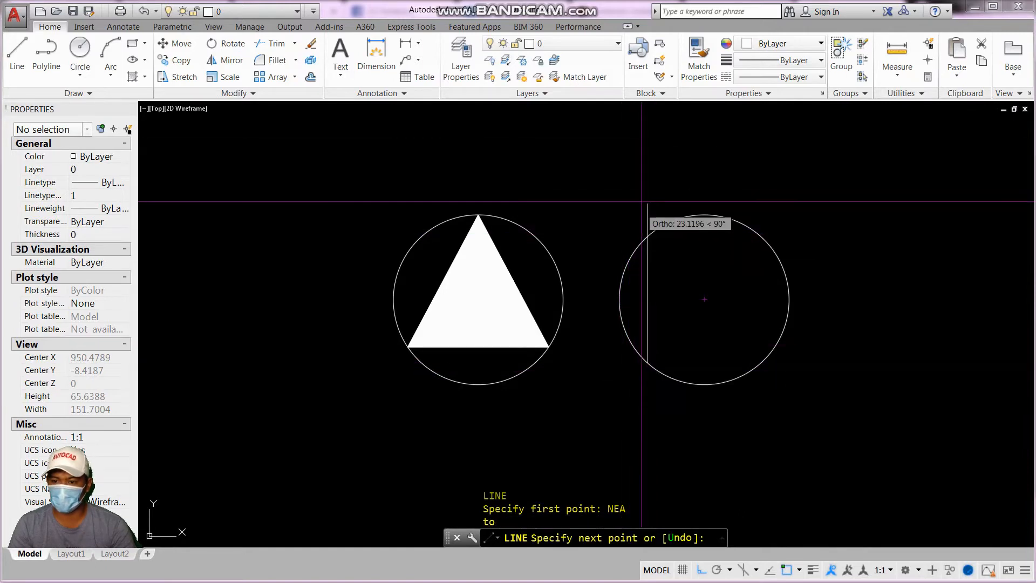
left_click(648, 160)
key("Escape")
key("Escape")
- Mirror the vertical line about the vertical axis through the copied circle's top quadrant, keeping the original line
type("mi")
key("Return")
left_click(676, 181)
left_click(643, 192)
key("Return")
left_click(705, 215)
left_click(705, 170)
key("Return")
key("Escape")
key("Escape")
- Move the left vertical line horizontally inward, toward the centre of the second circle
scroll(713, 239, "down", 4)
middle_click_drag(708, 247, 584, 324)
scroll(583, 311, "up", 5)
key("Escape")
type("m")
key("Return")
left_click(535, 270)
left_click(481, 286)
key("Return")
left_click(572, 227)
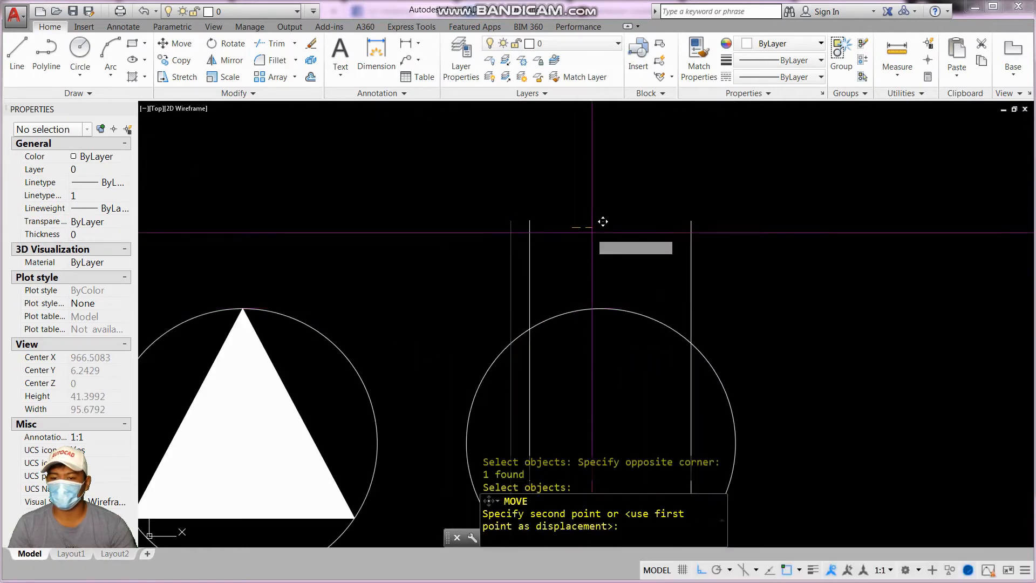
left_click(598, 239)
scroll(567, 195, "down", 2)
key("Escape")
key("Escape")
- Extend the lower end of the moved line to the second circle's bottom edge
type("ex")
key("Return")
key("Return")
left_click(576, 343)
left_click(540, 328)
key("Return")
- Erase the right vertical line on the second circle
type("e")
key("Return")
key("Escape")
key("Escape")
type("e")
key("Return")
left_click(652, 220)
left_click(633, 211)
key("Return")
key("Escape")
- Mirror the remaining vertical line about the vertical axis through the second circle's top quadrant, keeping the original line
type("co")
key("Return")
left_click(573, 238)
left_click(531, 260)
left_click(589, 265)
key("Escape")
key("Escape")
type("oo")
key("Return")
left_click(590, 263)
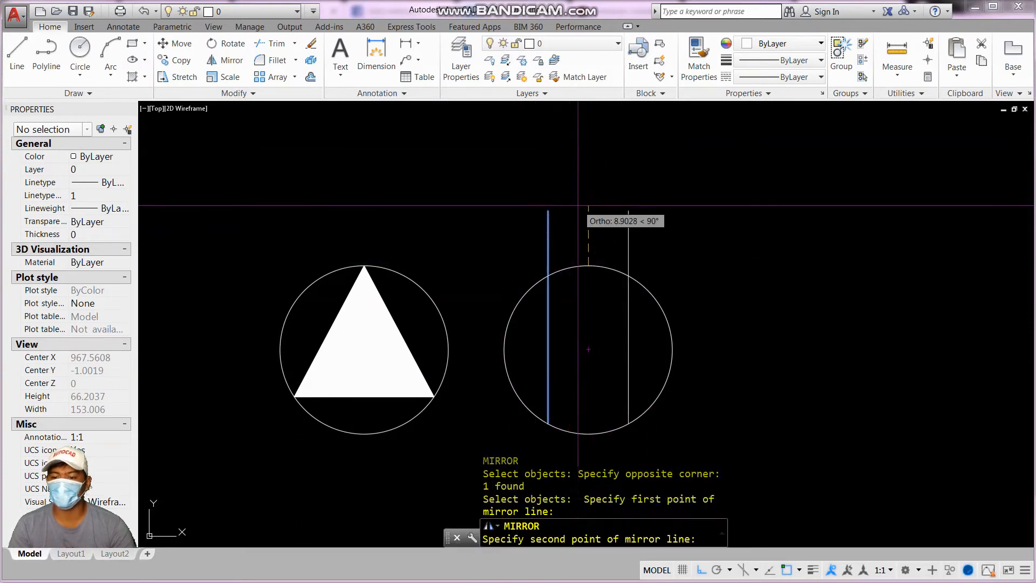
left_click(578, 203)
key("space")
key("Escape")
key("Escape")
- Copy only the second circle, without its vertical lines, to the right to start a third symbol
scroll(617, 217, "down", 4)
middle_click_drag(674, 241, 636, 339)
left_click_drag(636, 339, 632, 342)
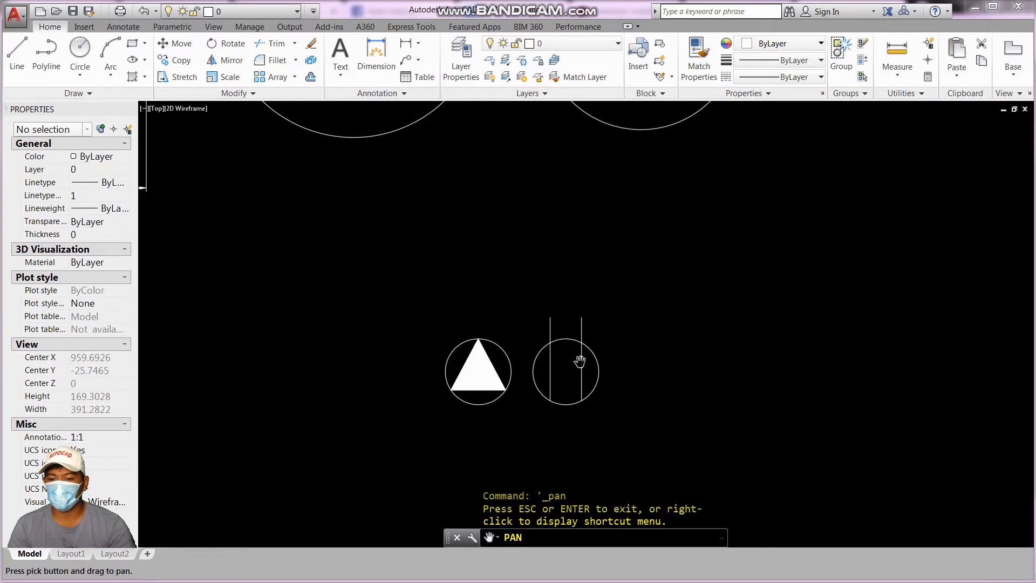
scroll(634, 335, "up", 2)
key("Escape")
type("co")
key("space")
left_click(588, 396)
left_click(571, 377)
key("space")
left_click(590, 344)
left_click(759, 349)
key("Escape")
key("Escape")
- Draw a vertical line about 8 units long upward from the third circle's top quadrant
middle_click_drag(663, 394, 667, 309)
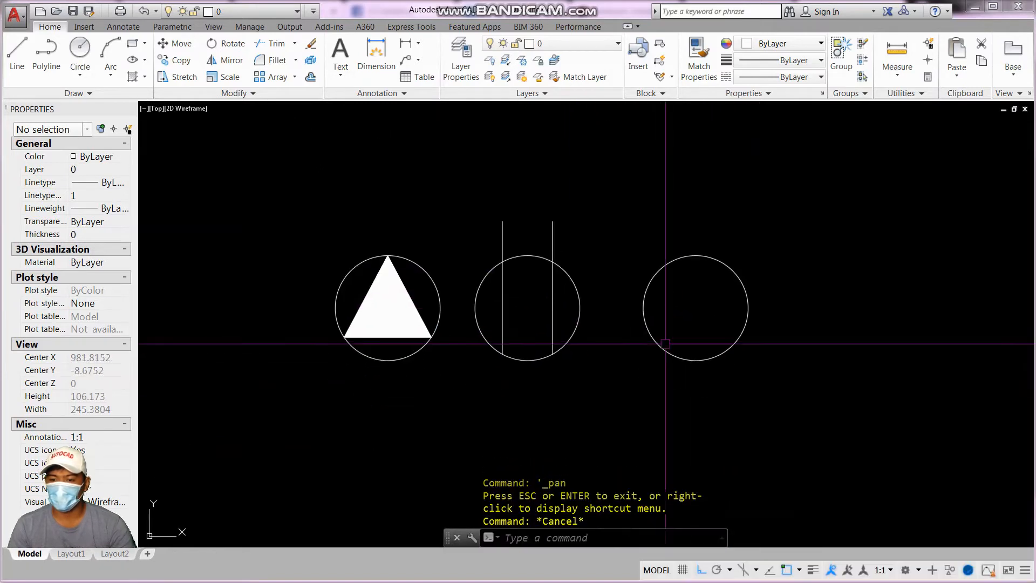
scroll(665, 344, "up", 3)
key("Escape")
key("Escape")
key("Escape")
key("Escape")
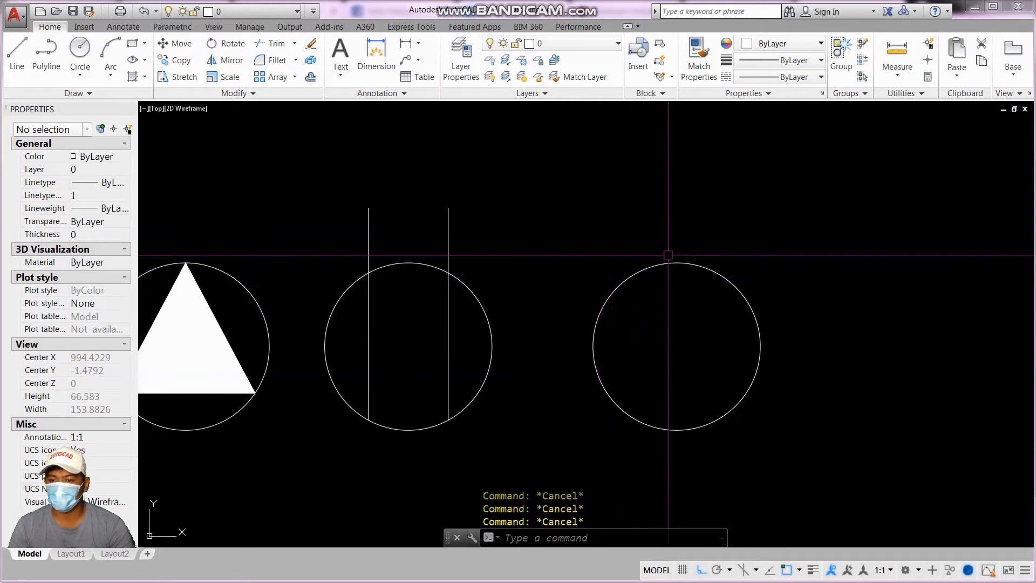
type("l")
key("space")
left_click(677, 262)
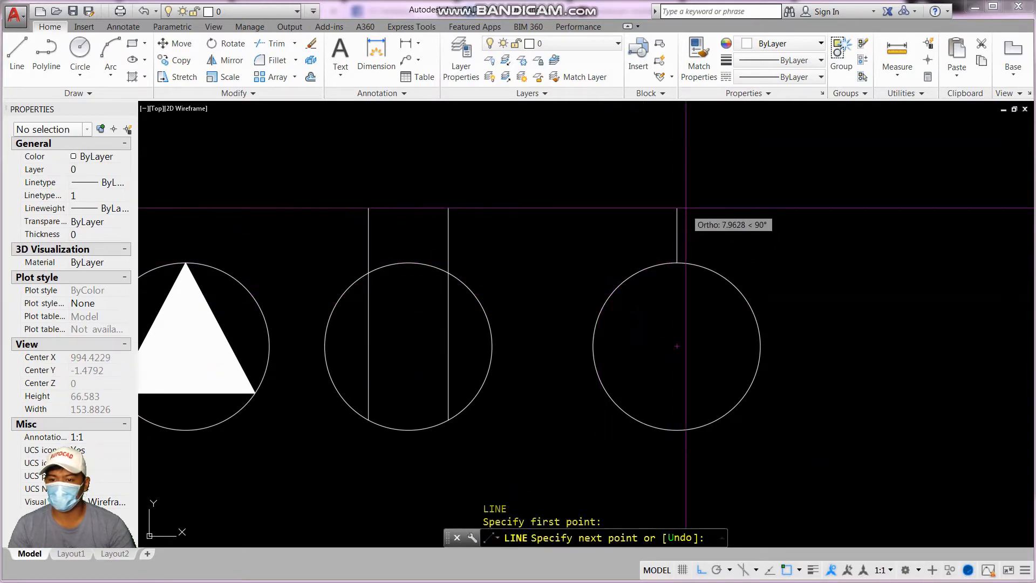
left_click(686, 208)
key("Escape")
key("Escape")
- Mirror the short vertical line about the horizontal axis through the third circle's right quadrant, keeping the original
type("qq")
key("space")
left_click(683, 225)
left_click(662, 213)
key("space")
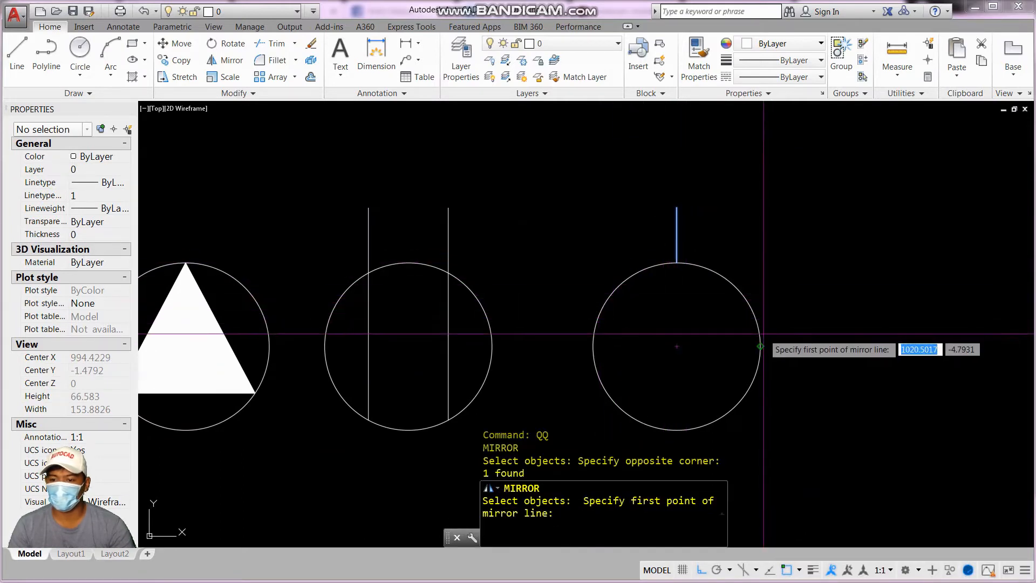
left_click(764, 334)
left_click(879, 349)
key("Return")
key("Escape")
key("Escape")
key("Escape")
scroll(721, 283, "down", 2)
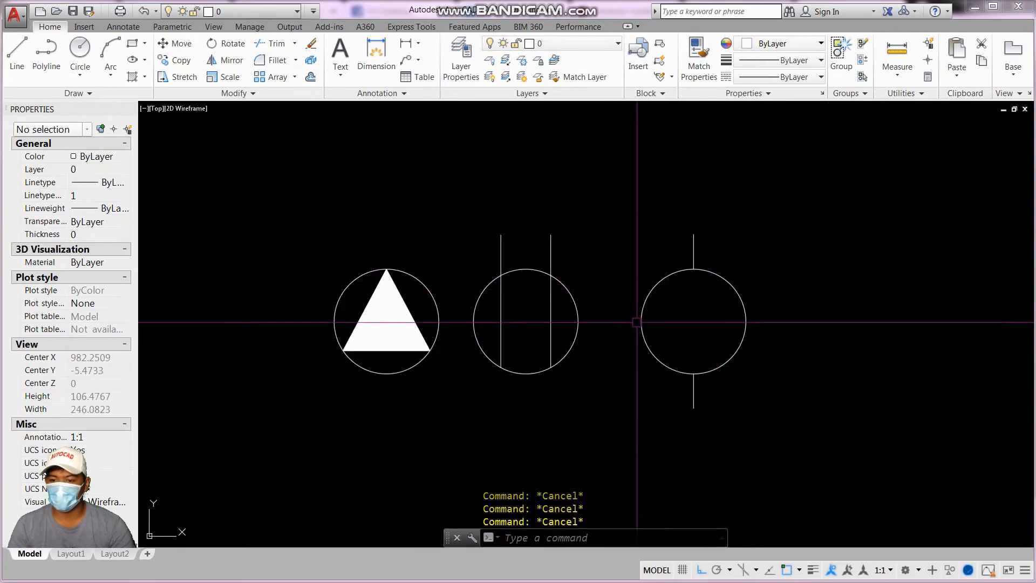
- Draw a horizontal line about 6 units long outward from the third circle's left quadrant
type("l")
key("space")
left_click(642, 322)
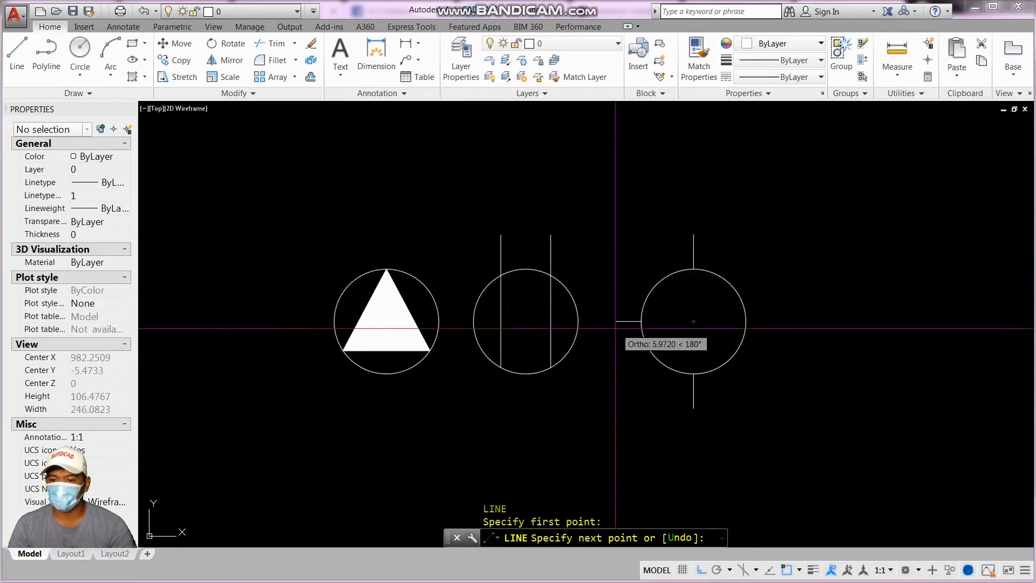
left_click(616, 328)
key("Escape")
- Mirror the short horizontal line about the vertical axis through the third circle's top quadrant, keeping the original
type("qq")
key("space")
left_click(629, 332)
left_click(613, 313)
key("space")
left_click(693, 269)
left_click(694, 205)
key("Return")
key("Escape")
key("Escape")
key("Escape")
- Rotate the four short lines around the third circle by 45 degrees about the circle's centre
type("ro")
key("space")
left_click(764, 322)
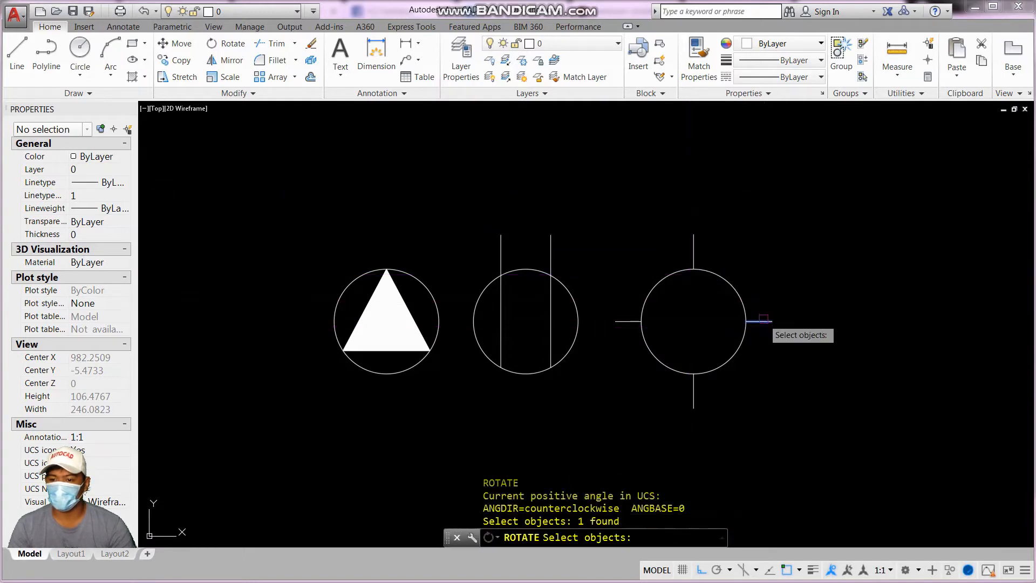
left_click(703, 240)
left_click(676, 260)
left_click(629, 349)
left_click(601, 293)
left_click(695, 396)
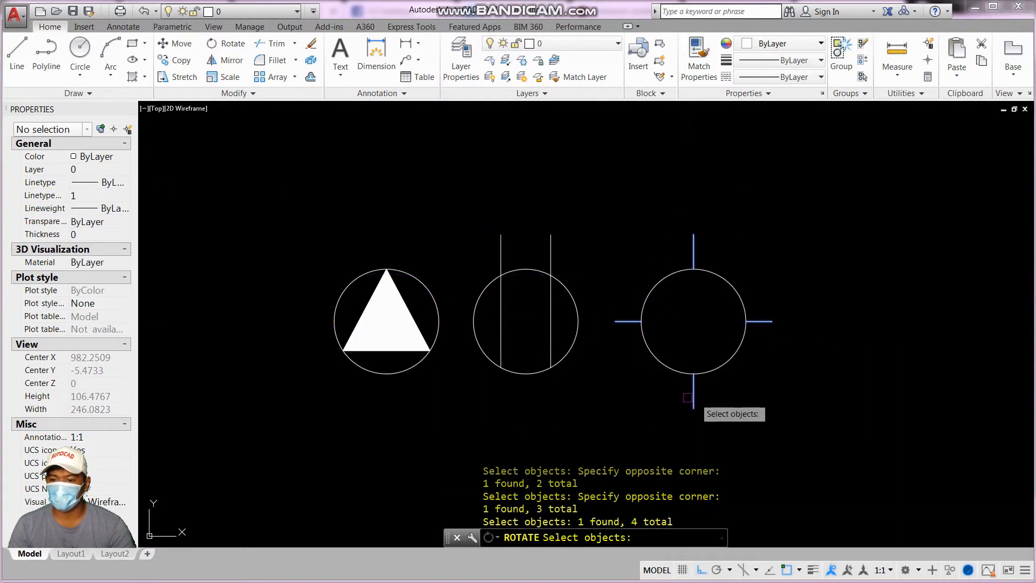
left_click(670, 390)
key("space")
left_click(758, 398)
key("space")
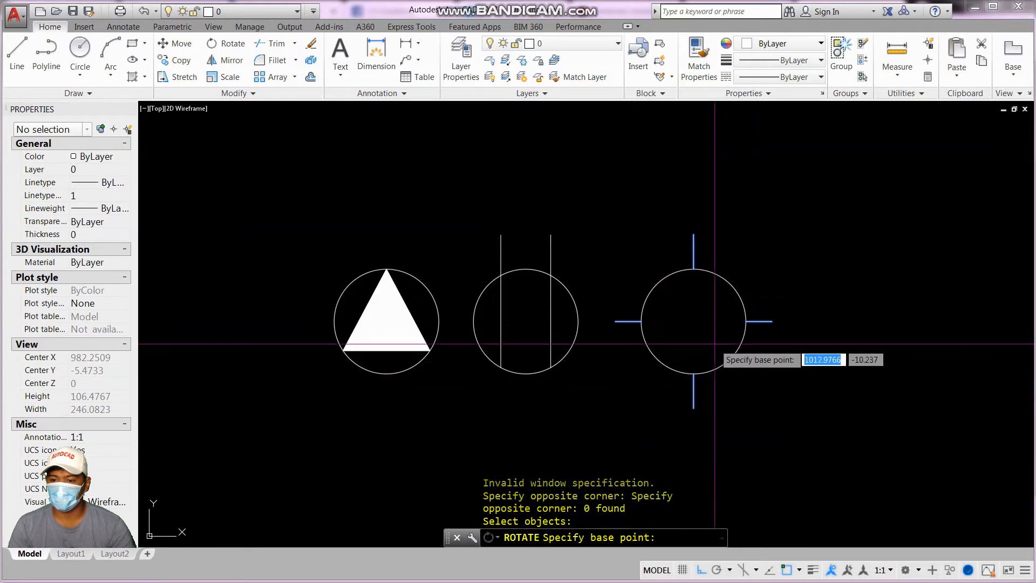
left_click(694, 322)
type("4")
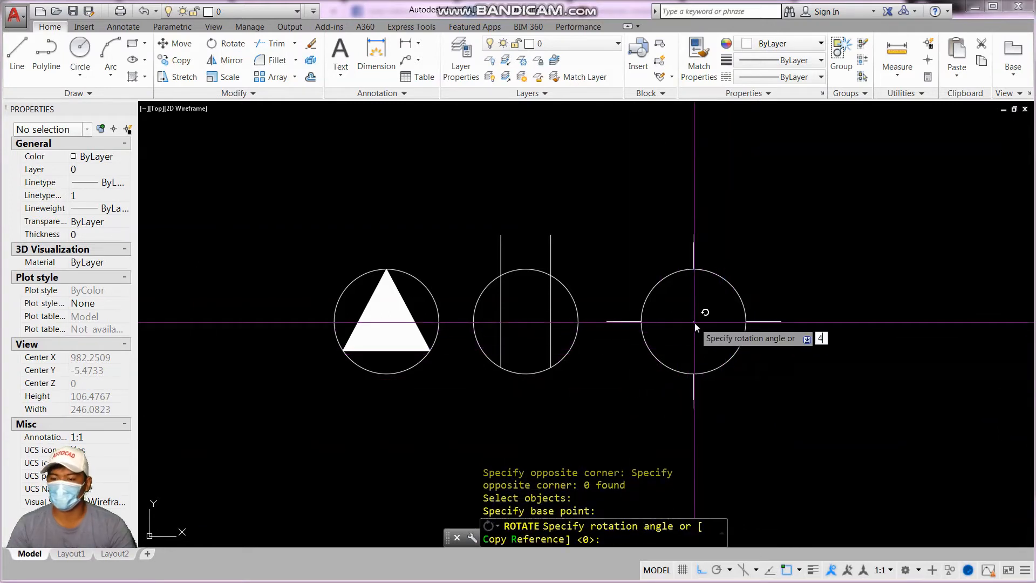
type("5")
key("Return")
key("Escape")
key("Escape")
scroll(695, 322, "down", 5)
scroll(700, 300, "up", 7)
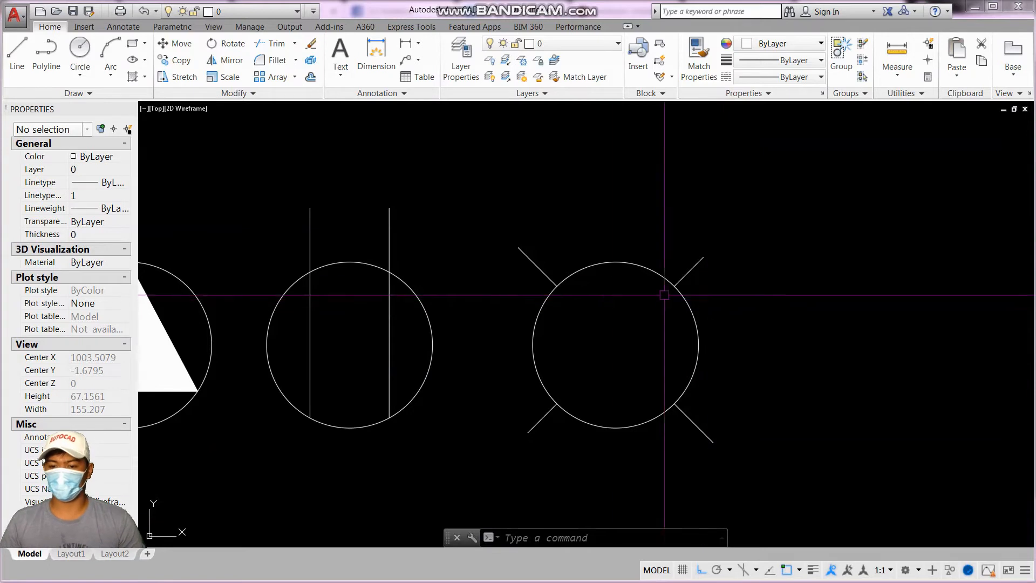
- Copy only the third circle, without its four diagonal lines, to the right to start a fourth symbol
scroll(665, 295, "down", 6)
scroll(624, 290, "down", 4)
scroll(602, 294, "up", 8)
mouse_move(637, 319)
middle_mouse_down()
mouse_move(428, 273)
mouse_move(405, 285)
middle_mouse_up()
scroll(408, 286, "down", 2)
scroll(462, 288, "up", 4)
key("Escape")
type("co")
left_click(567, 273)
left_click(546, 281)
key("space")
left_click(530, 283)
scroll(404, 308, "down", 4)
left_click(677, 314)
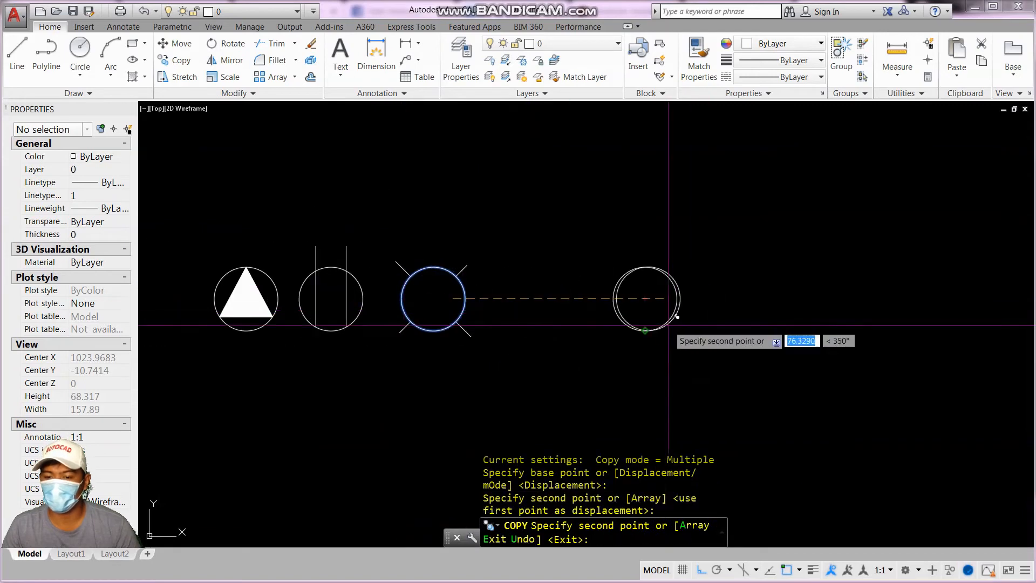
key("Escape")
middle_click_drag(736, 373, 627, 361)
scroll(546, 299, "up", 2)
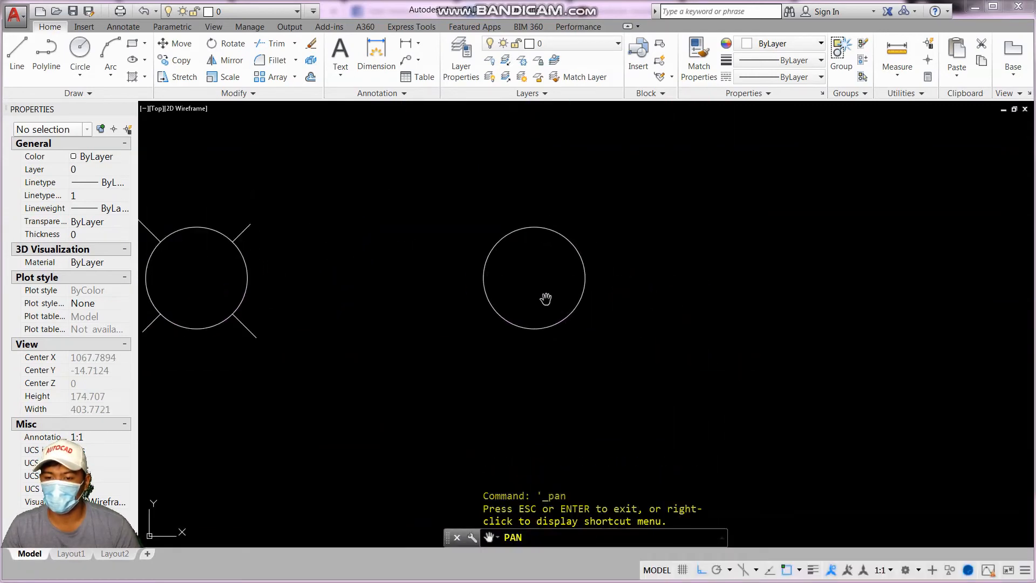
key("Escape")
key("Escape")
key("Escape")
scroll(540, 277, "up", 2)
type("co")
left_click(612, 332)
left_click(482, 250)
scroll(482, 249, "down", 4)
key("Escape")
key("Escape")
- Draw a rectangle about 133 units wide around the newly copied fourth circle, taller than it is wide
type("rec")
left_click(678, 441)
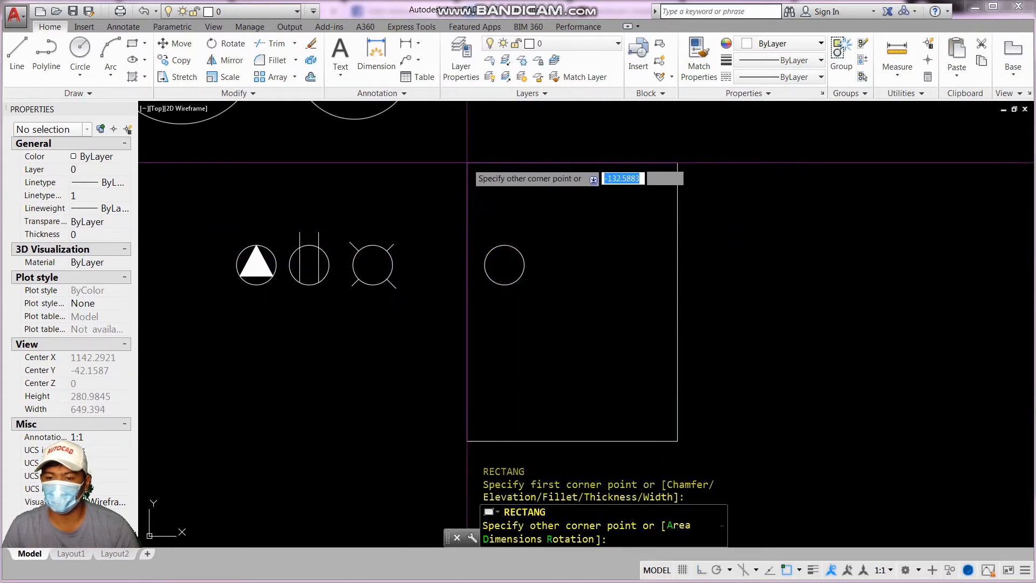
left_click(466, 144)
key("Escape")
key("Escape")
- Move the fourth circle straight up to near the rectangle's upper-left corner
type("m")
left_click(532, 287)
left_click(498, 265)
key("space")
left_click(539, 281)
key("F8")
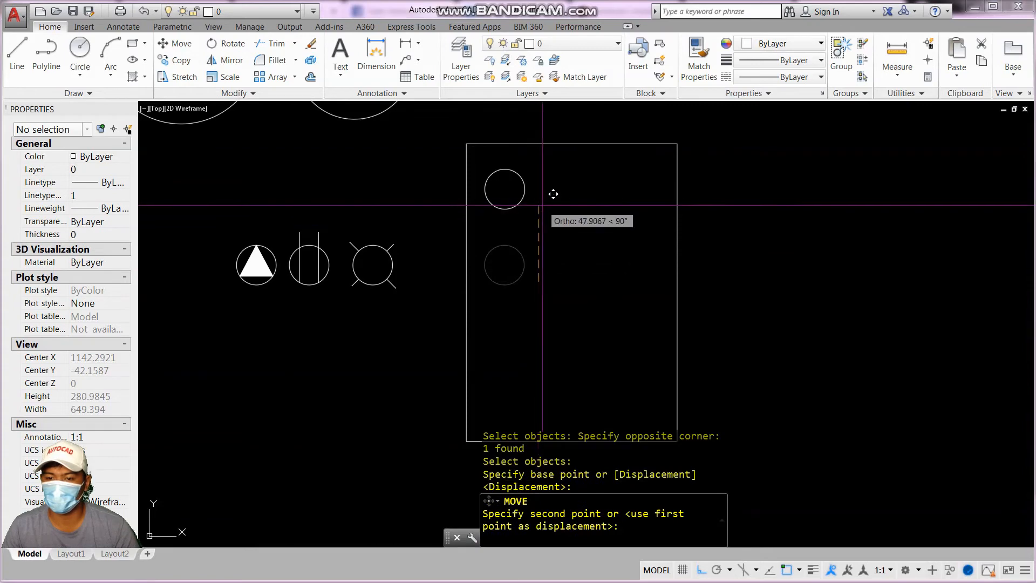
left_click(553, 197)
key("Escape")
key("Escape")
- Mirror the upper-left circle about the rectangle's vertical midline, keeping the original
type("QQ")
key("space")
left_click(528, 213)
left_click(484, 166)
key("space")
left_click(572, 144)
left_click(579, 259)
key("space")
key("Escape")
key("Escape")
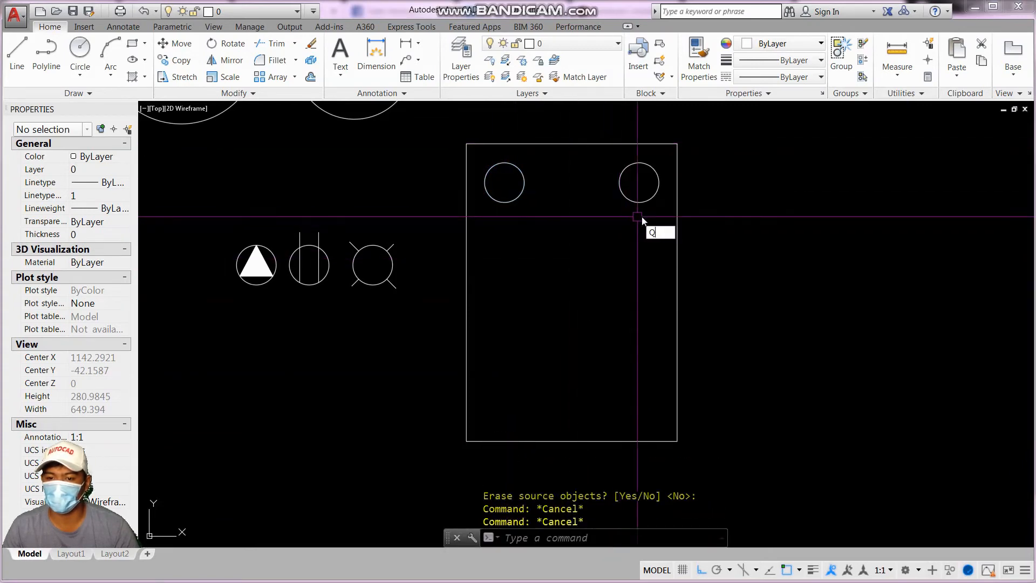
- Mirror both upper circles about the rectangle's horizontal midline, keeping the originals
type("QQ")
key("space")
left_click(634, 213)
left_click(521, 173)
key("space")
left_click(675, 306)
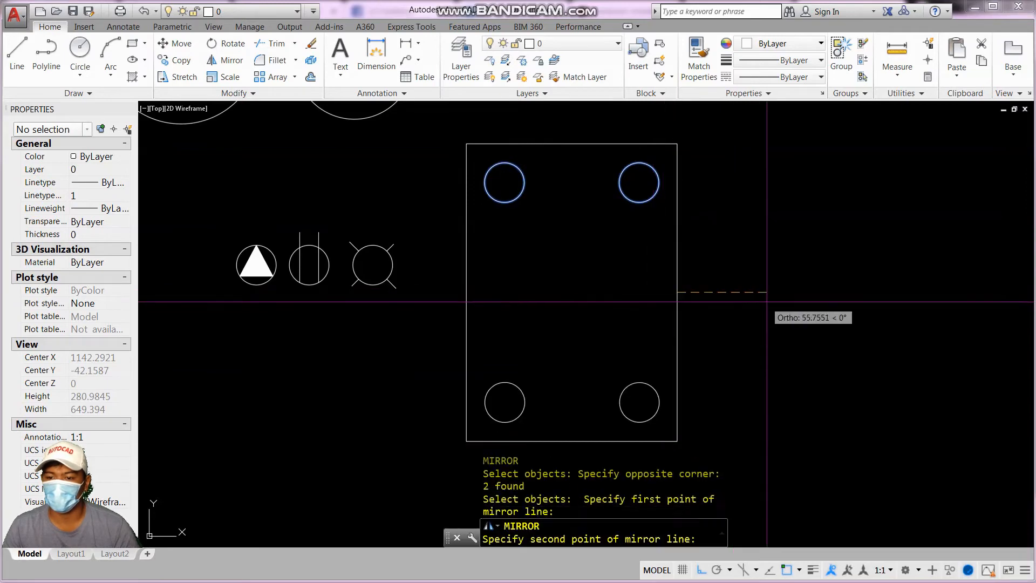
left_click(766, 306)
key("Escape")
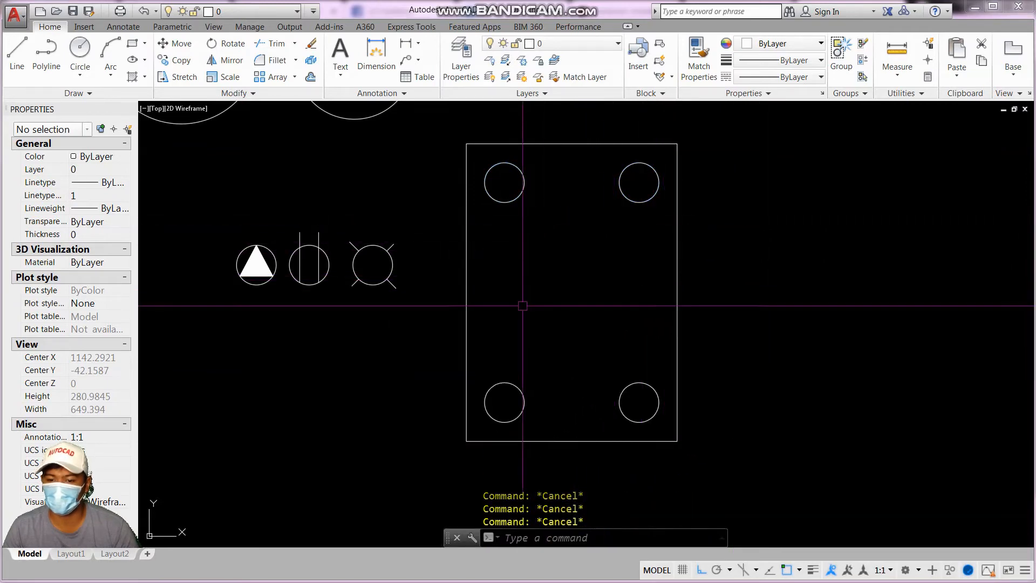
- Offset the rectangle around the four circles outward by 50
scroll(507, 321, "down", 2)
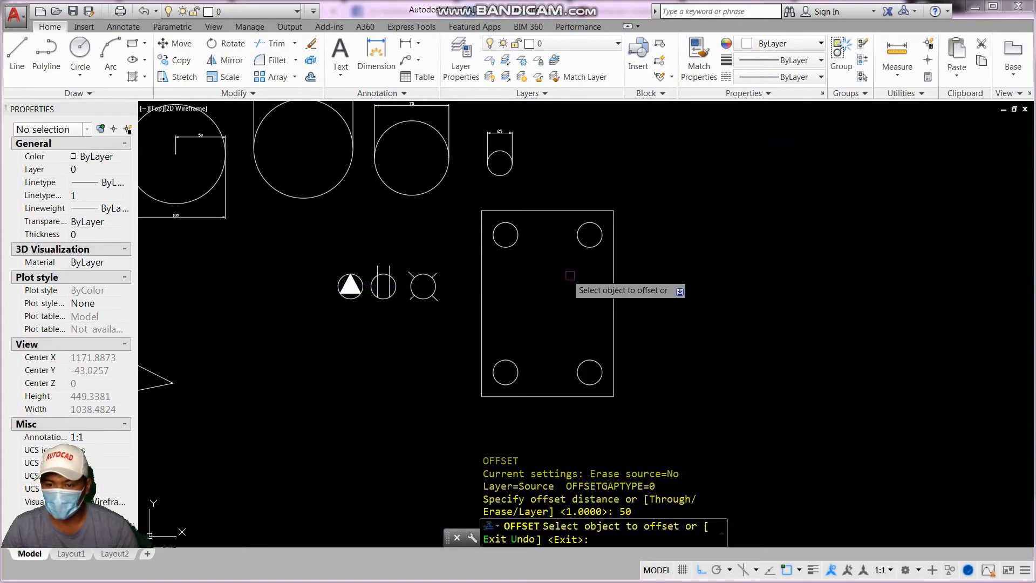
left_click(610, 277)
left_click(634, 278)
key("Escape")
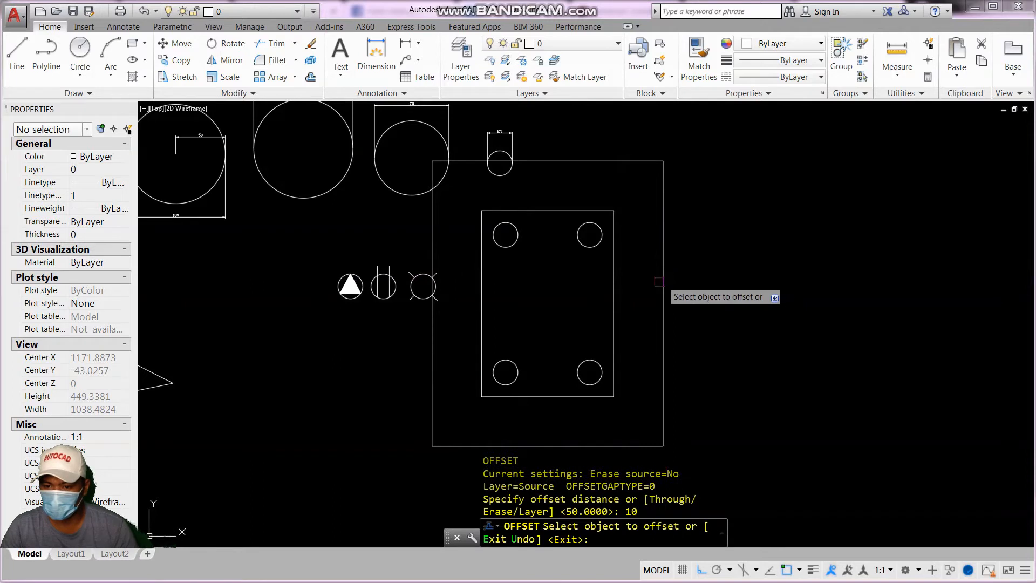
- Offset the original rectangle around the four circles outward by 10
left_click(610, 284)
left_click(653, 294)
key("Escape")
- Erase the outermost rectangle that was offset by 50
type("e")
key("Return")
left_click(683, 286)
left_click(648, 263)
key("Return")
key("Escape")
- Erase the original inner rectangle, keeping the one offset by 10
type("e")
key("Return")
left_click(613, 303)
key("Return")
key("Escape")
- Draw a vertical line joining the right quadrants of the lower-right and upper-right circles
type("DD")
key("Return")
left_click(602, 372)
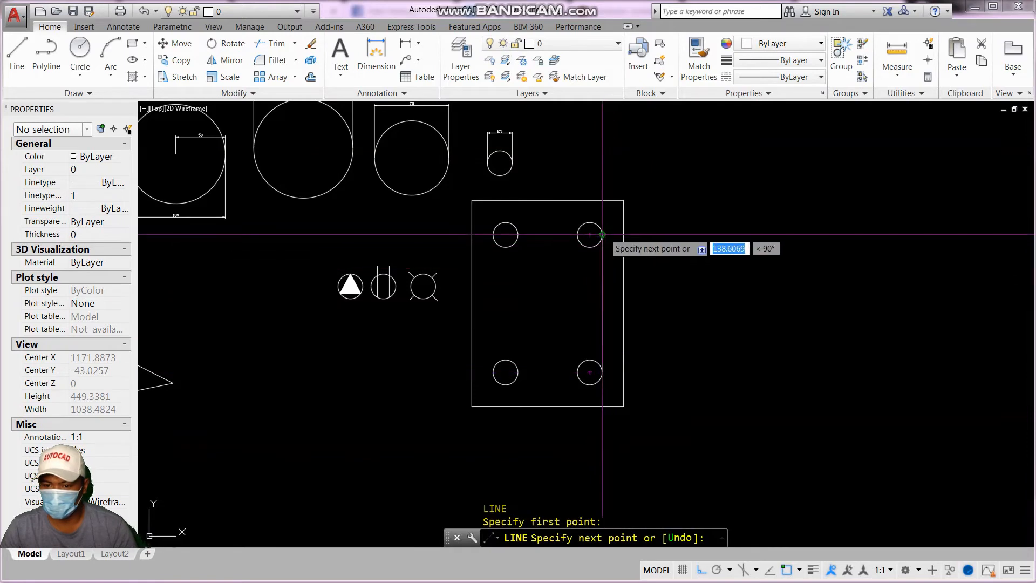
left_click(602, 235)
key("Escape")
key("Escape")
key("Return")
left_click(590, 385)
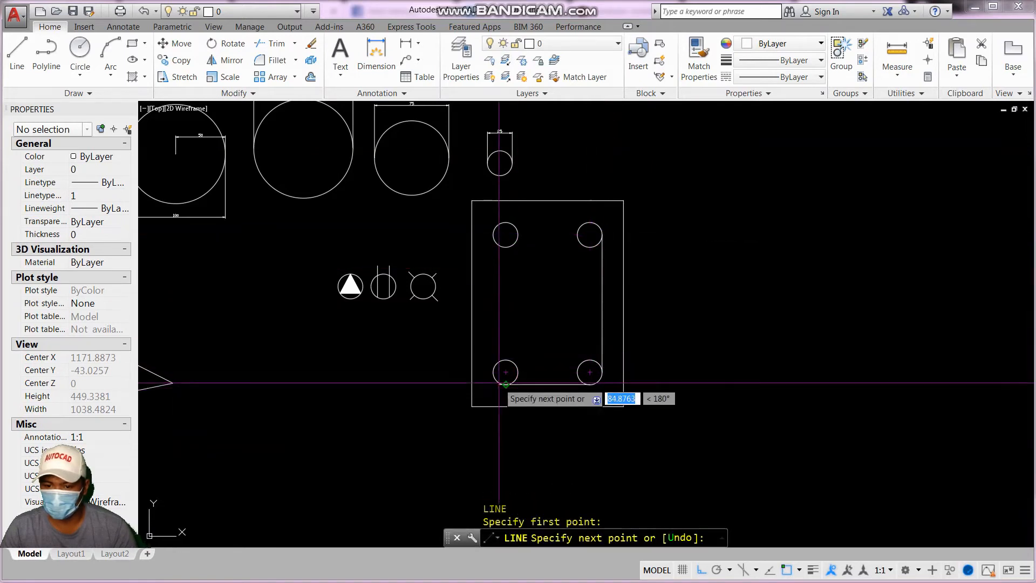
key("Escape")
- Erase the vertical line between the two right-hand circles
type("e")
key("Return")
left_click(613, 322)
left_click(582, 299)
key("Return")
key("Escape")
- Draw a rectangle from the lower-right circle's bottom quadrant to the upper-left circle's top quadrant
key("Escape")
type("REC")
key("Return")
left_click(590, 385)
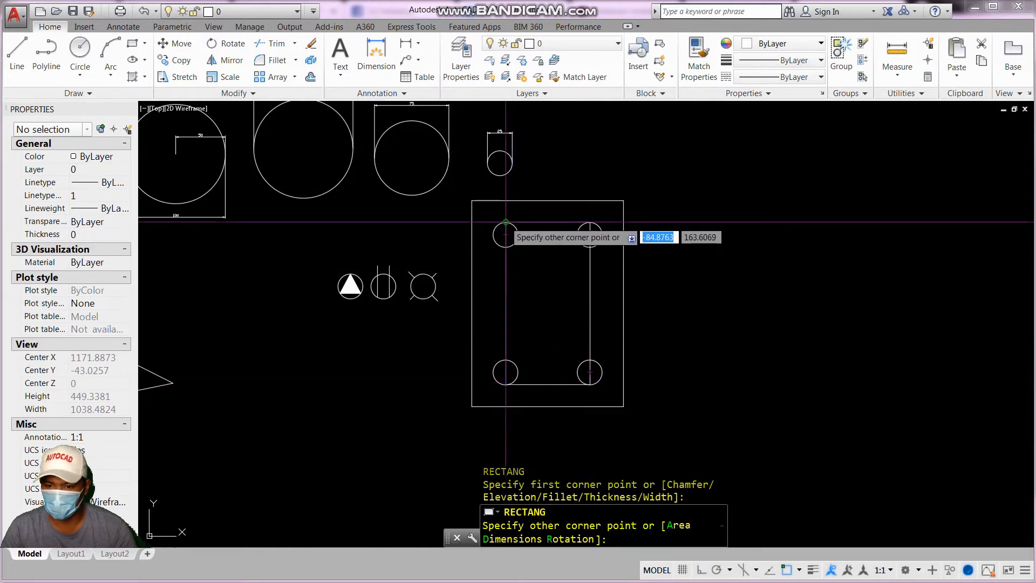
left_click(506, 223)
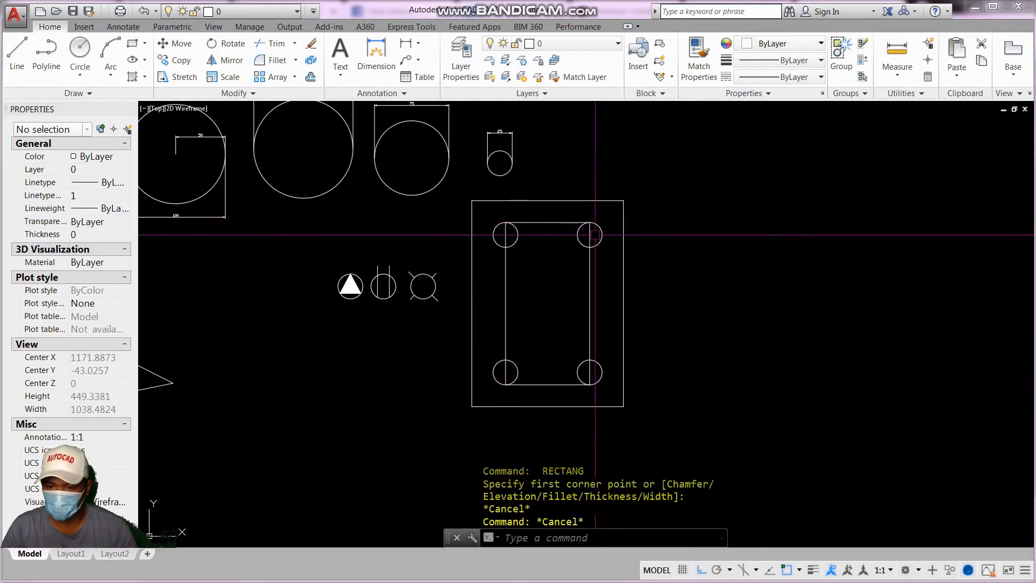
left_click(582, 225)
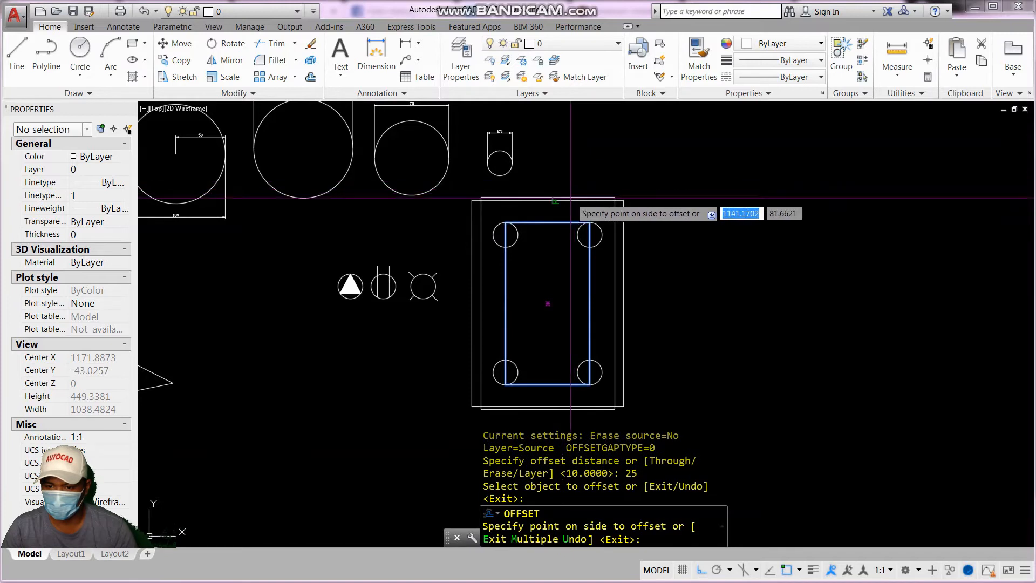
key("Escape")
scroll(548, 232, "up", 2)
key("Escape")
- Erase the inner rectangle that passes through the four circles
type("E")
key("Return")
left_click(629, 316)
left_click(583, 317)
key("Return")
- Draw lines joining the outer right quadrants of the two right-hand circles and the top quadrants of the two upper circles
left_click(632, 456)
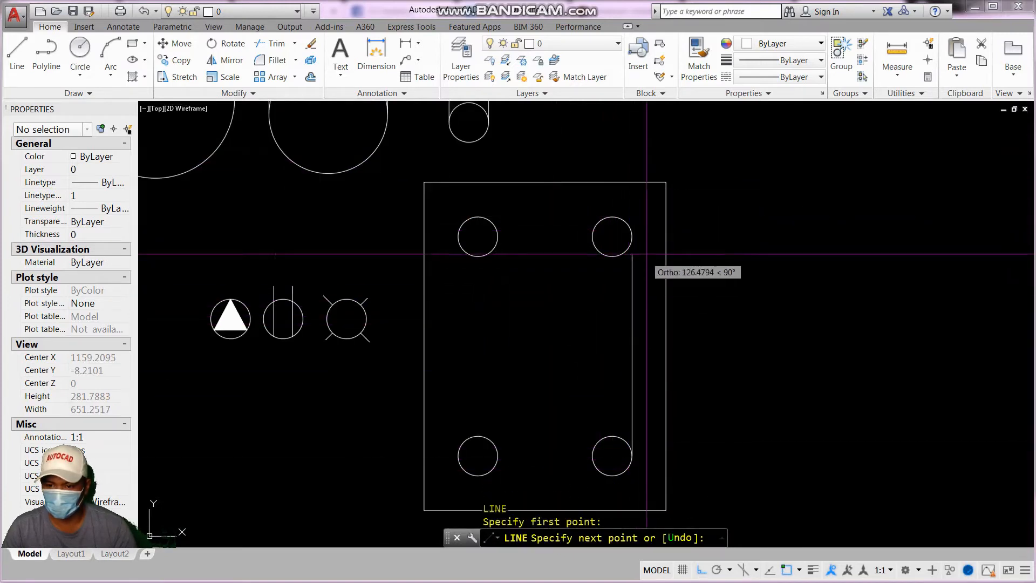
left_click(633, 236)
key("Escape")
key("Return")
left_click(612, 217)
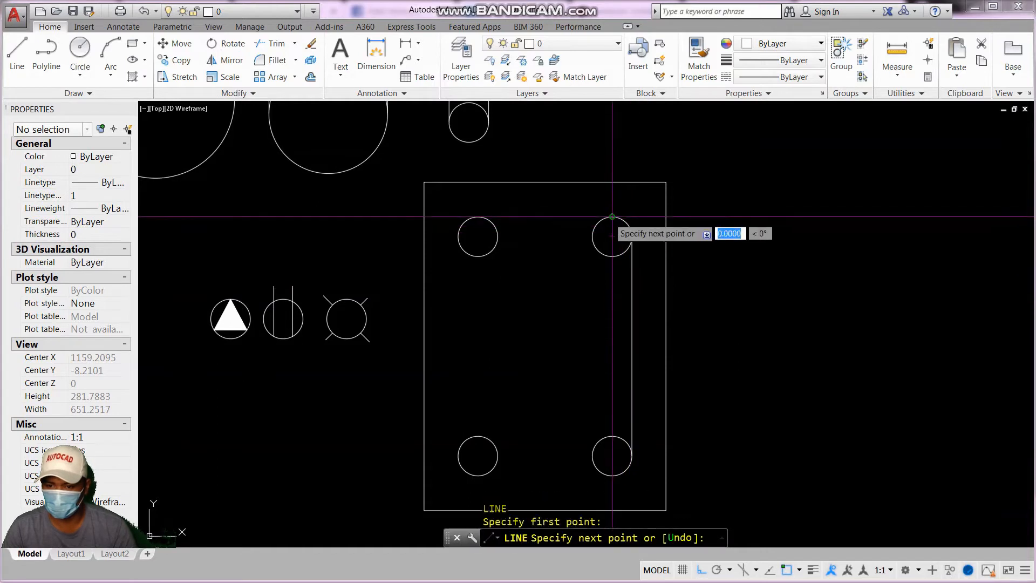
left_click(478, 216)
key("Return")
key("Escape")
key("Escape")
- Mirror the top line about the frame's horizontal midline to the lower circles, keeping the original
type("QQ")
key("Return")
left_click(542, 235)
left_click(514, 209)
key("Return")
left_click(628, 344)
left_click(551, 338)
key("Return")
key("Escape")
- Mirror the right vertical line about the vertical axis through the top line's midpoint, keeping the original
type("QQ")
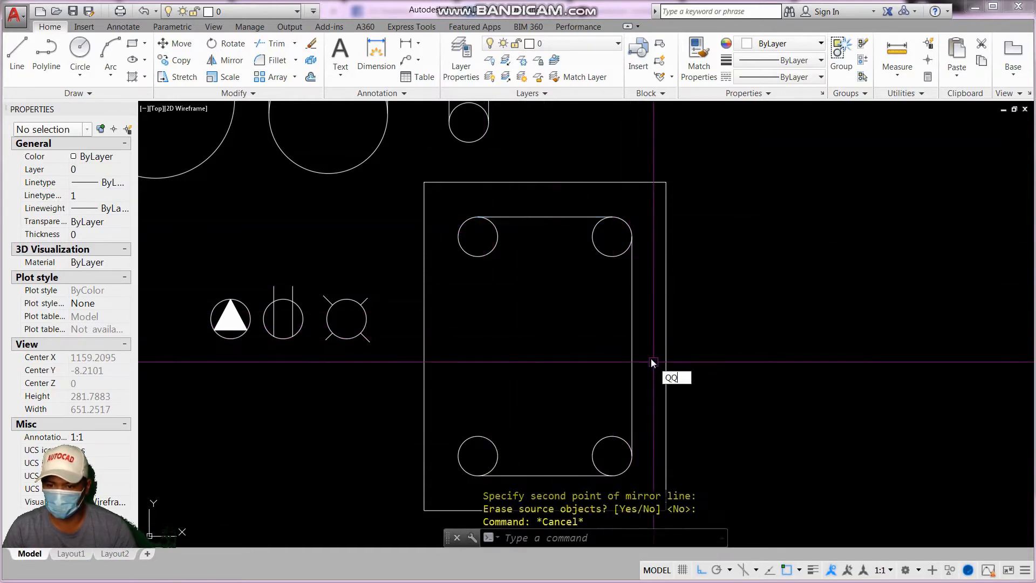
key("Return")
left_click(653, 363)
left_click(609, 335)
key("Return")
left_click(547, 217)
left_click(547, 243)
key("Return")
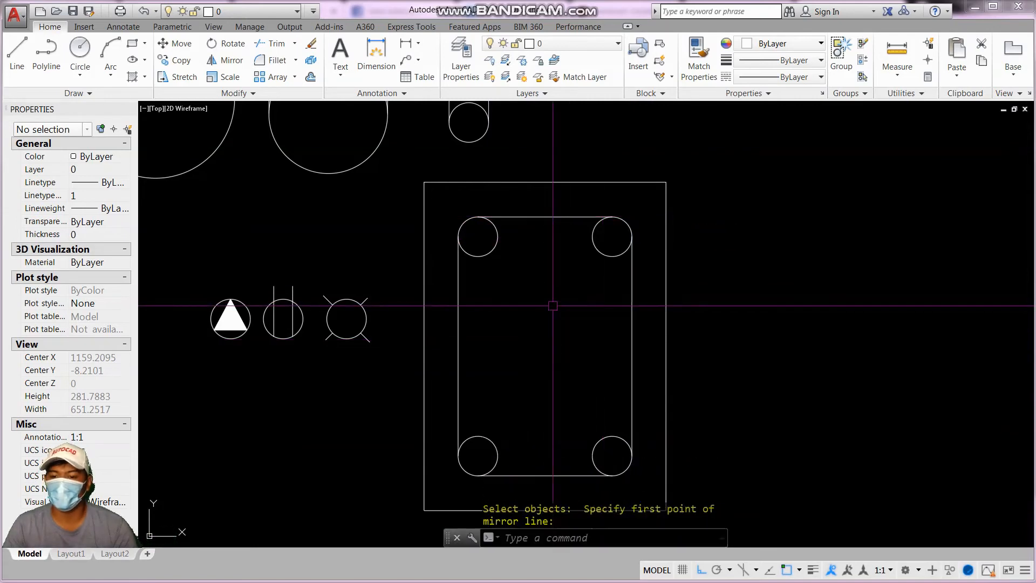
key("Escape")
key("Escape")
- Offset the left vertical line between the circles outward by 10
scroll(560, 297, "down", 4)
middle_click_drag(554, 309, 549, 335)
scroll(548, 334, "up", 6)
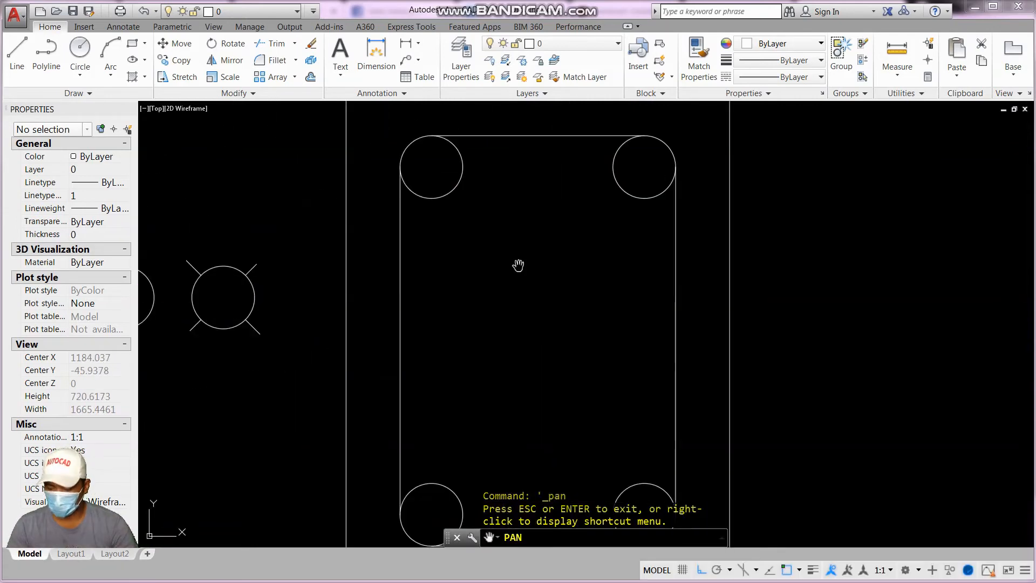
key("Escape")
key("Escape")
type("o")
key("Return")
type("10")
key("Return")
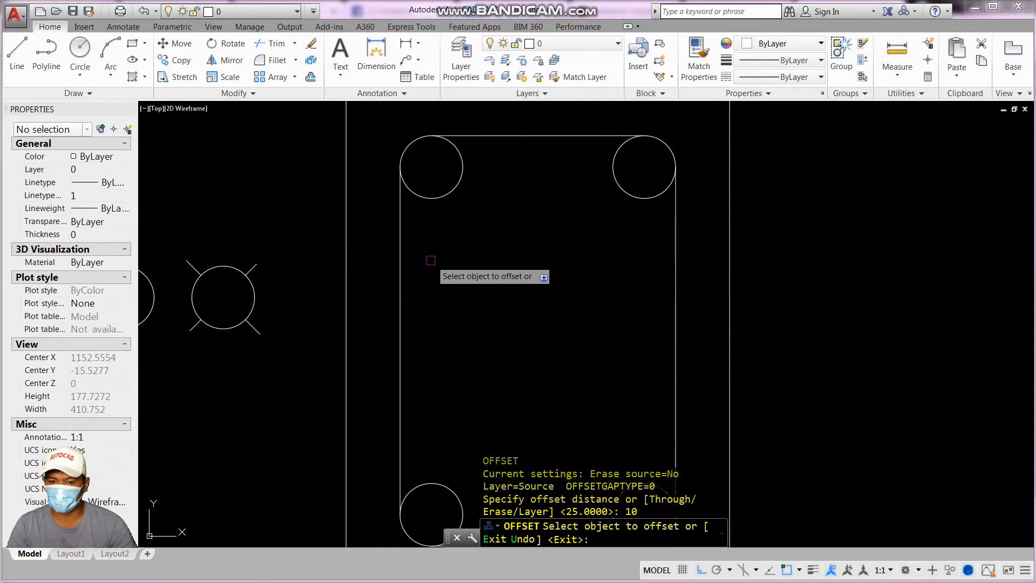
left_click(400, 247)
left_click(371, 249)
key("Escape")
key("Escape")
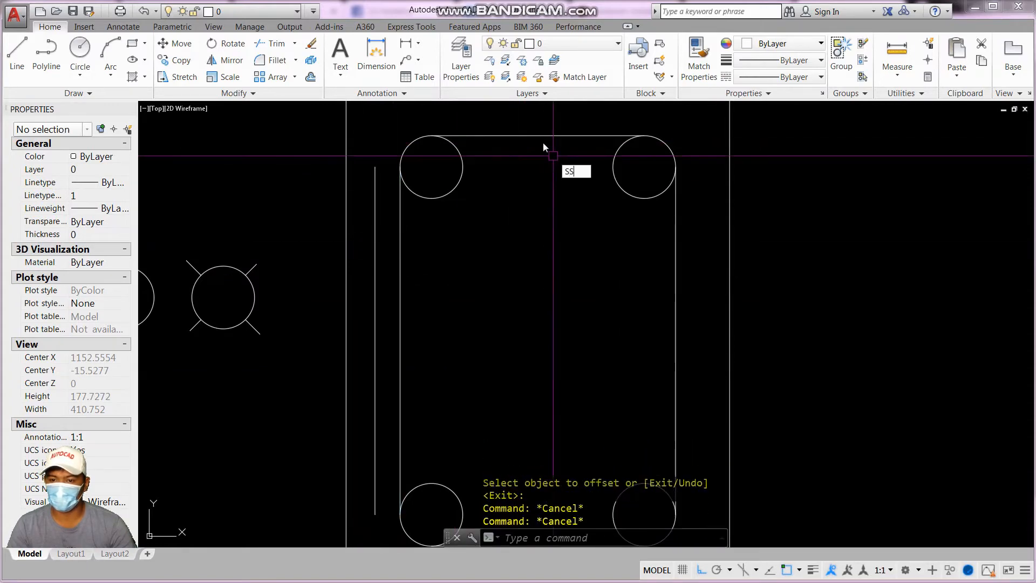
- Offset the top, right and bottom lines between the circles outward by 10
key("Return")
key("Return")
left_click(541, 139)
left_click(546, 121)
left_click(676, 257)
left_click(702, 258)
scroll(656, 205, "down", 4)
left_click(624, 324)
left_click(630, 335)
key("Escape")
key("Escape")
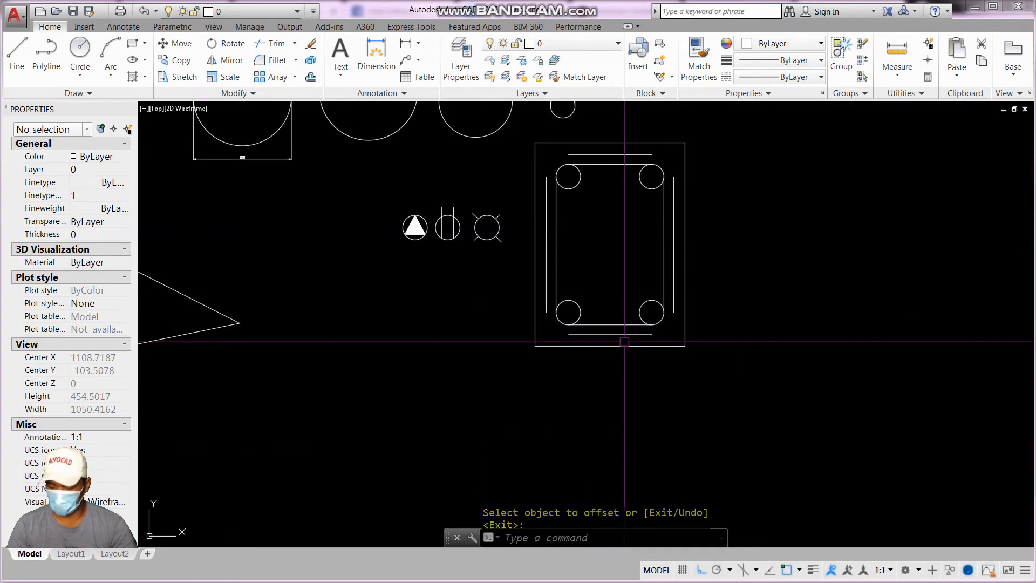
scroll(632, 336, "up", 2)
type("FF")
key("Return")
key("Escape")
key("Escape")
key("Escape")
key("Escape")
key("Escape")
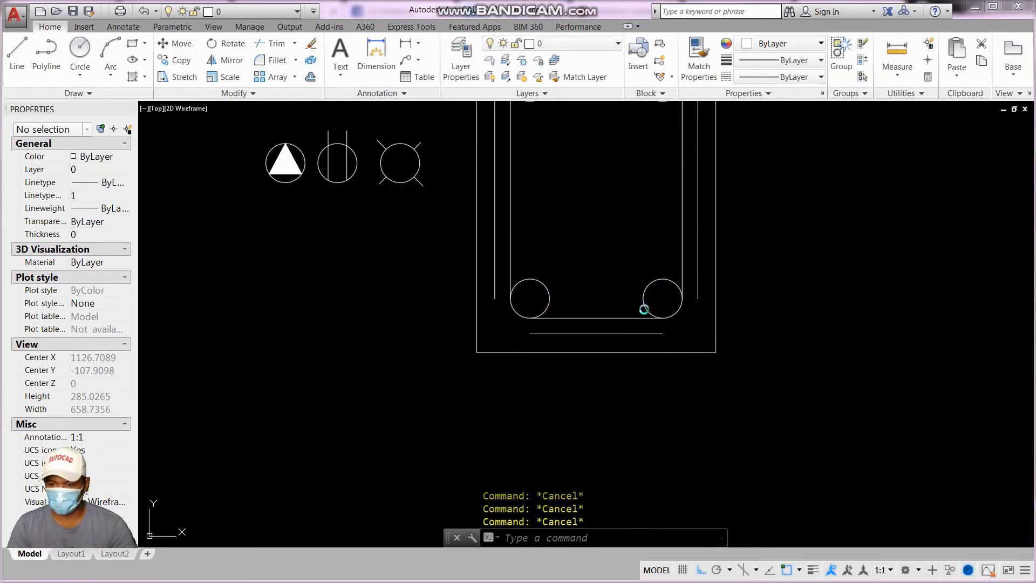
type("FR")
key("Return")
type("10")
key("Return")
key("Escape")
key("Escape")
key("Escape")
key("Escape")
- Fillet the lower-right corner between the outer bottom and outer right lines with a radius of 10
type("F")
key("Return")
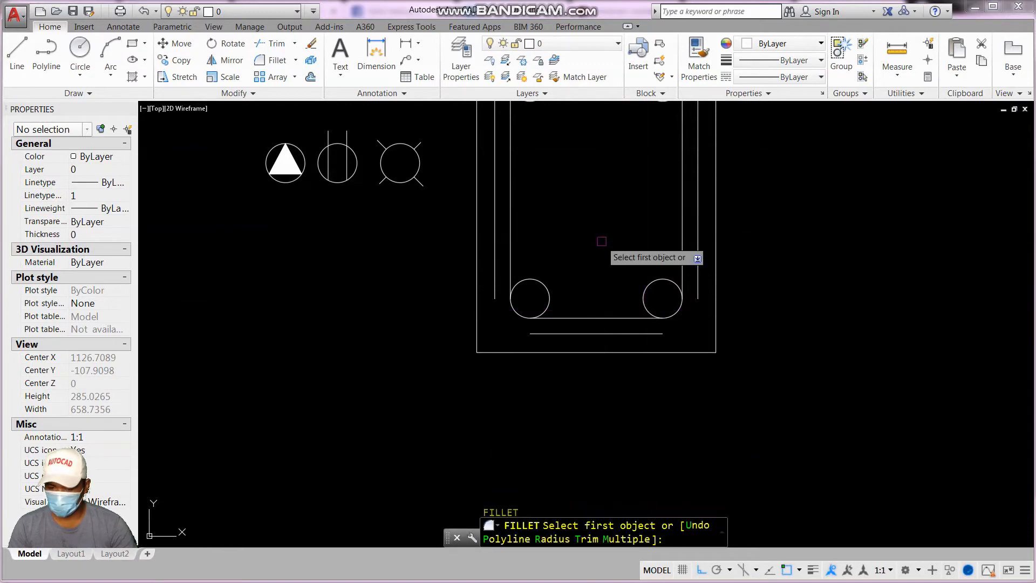
type("R")
key("Return")
type("10")
key("Return")
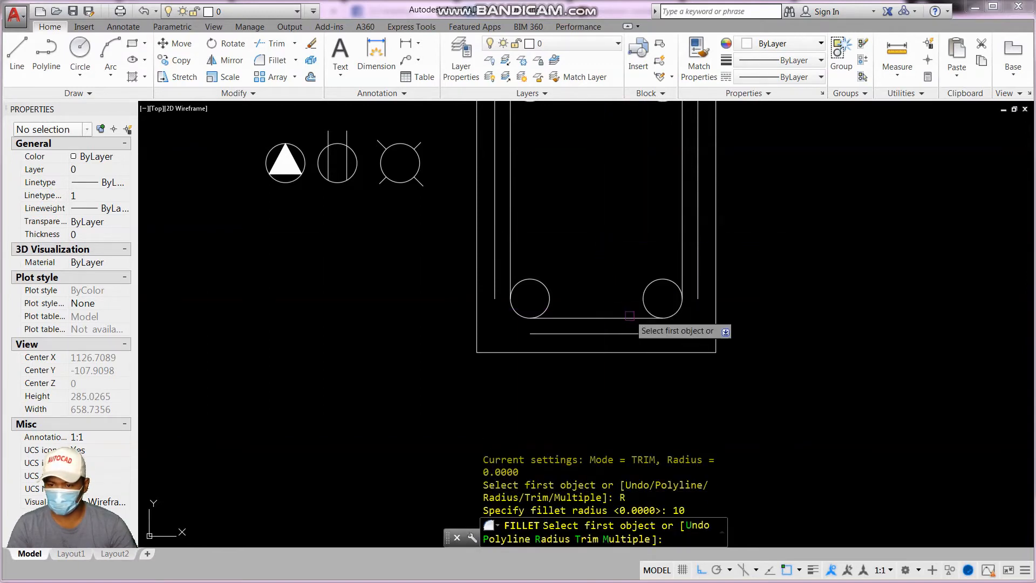
left_click(637, 332)
left_click(698, 276)
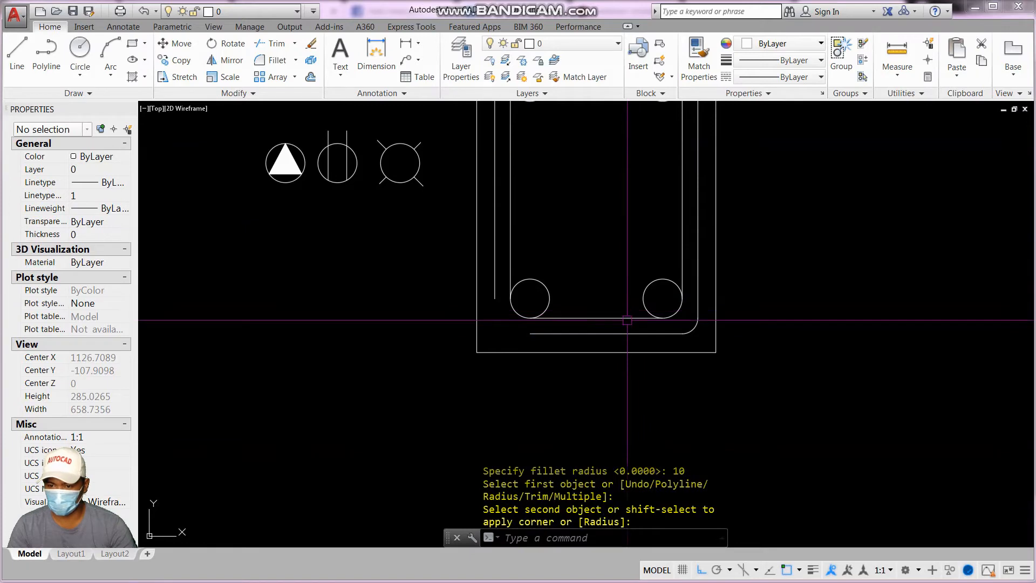
key("Escape")
key("Escape")
key("Escape")
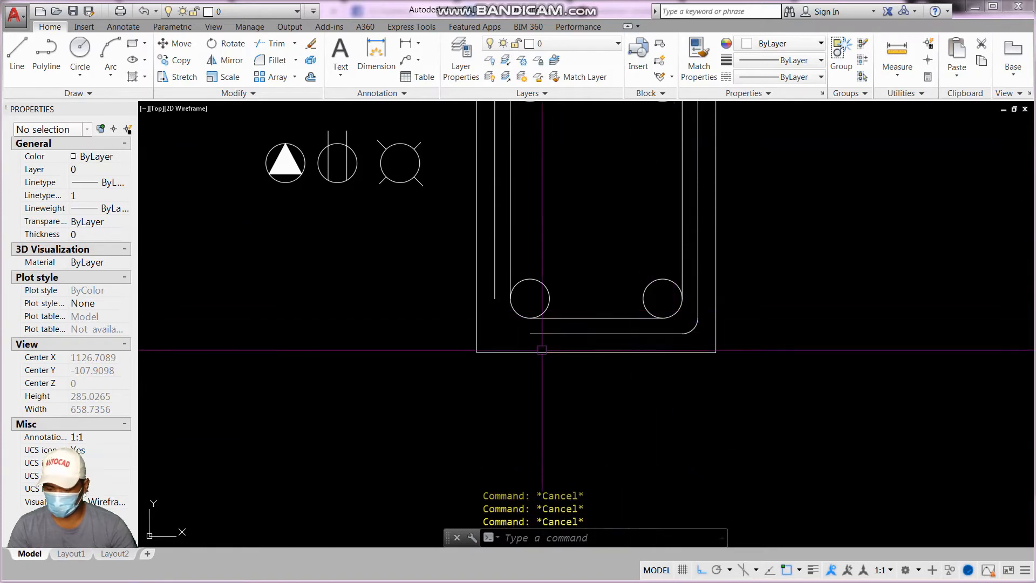
type("FREEPOINT")
key("Return")
key("Escape")
key("Escape")
key("Escape")
- Try to fillet the outer lines' lower-right corner with a radius of 30
type("F")
key("Return")
type("R")
key("Return")
type("30")
key("Return")
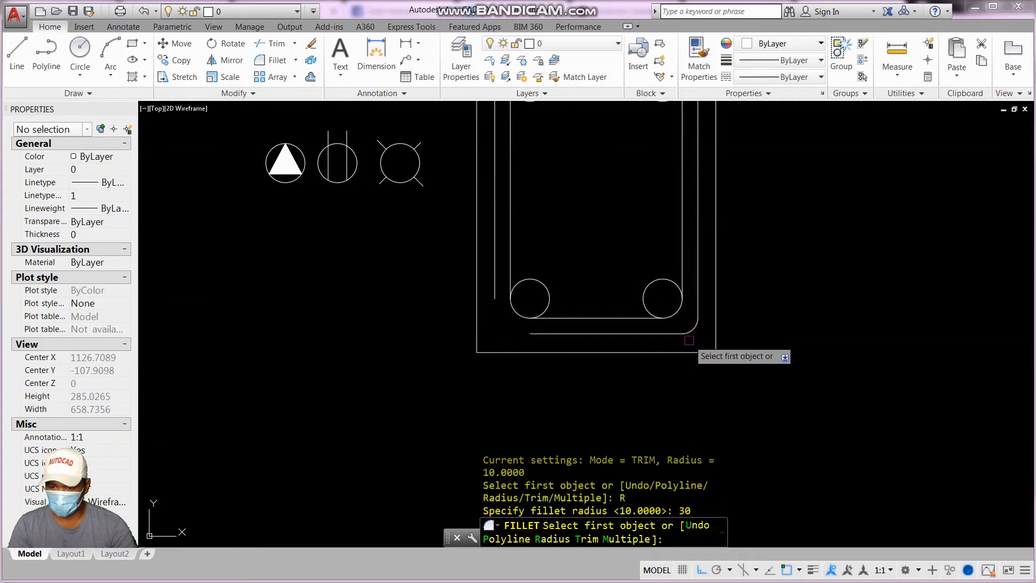
left_click(660, 335)
key("Escape")
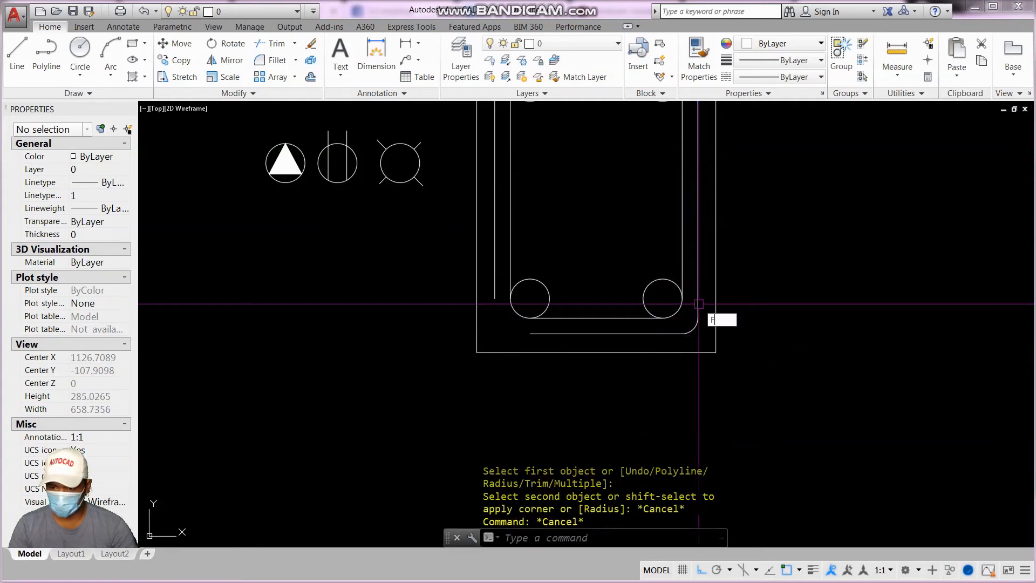
- Fillet the outer bottom and outer right lines at the lower-right corner with a radius of 20
type("F")
key("Return")
type("R")
key("Return")
type("20")
key("Return")
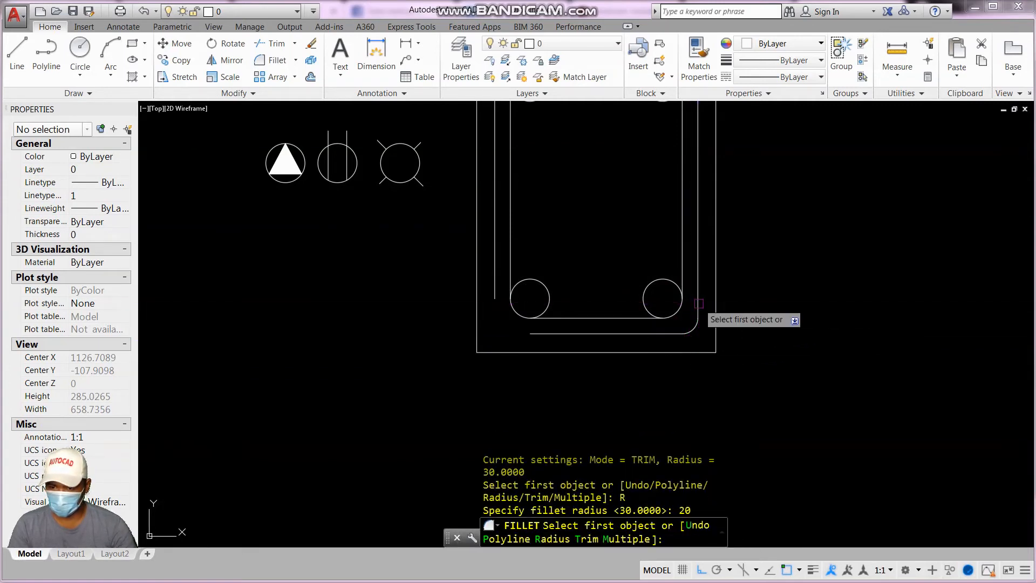
left_click(645, 334)
left_click(698, 307)
- Erase the leftover radius 10 arc at the lower-right corner of the outer lines
type("E")
key("Return")
left_click(698, 331)
key("Return")
key("Escape")
key("Escape")
- Fillet the outer bottom and outer left lines at the lower-left corner with the same radius
type("F")
key("Return")
left_click(538, 335)
left_click(493, 284)
- Fillet the outer left and outer top lines at the upper-left corner with radius 20
scroll(508, 370, "down", 4)
key("Return")
scroll(498, 259, "up", 4)
left_click(508, 271)
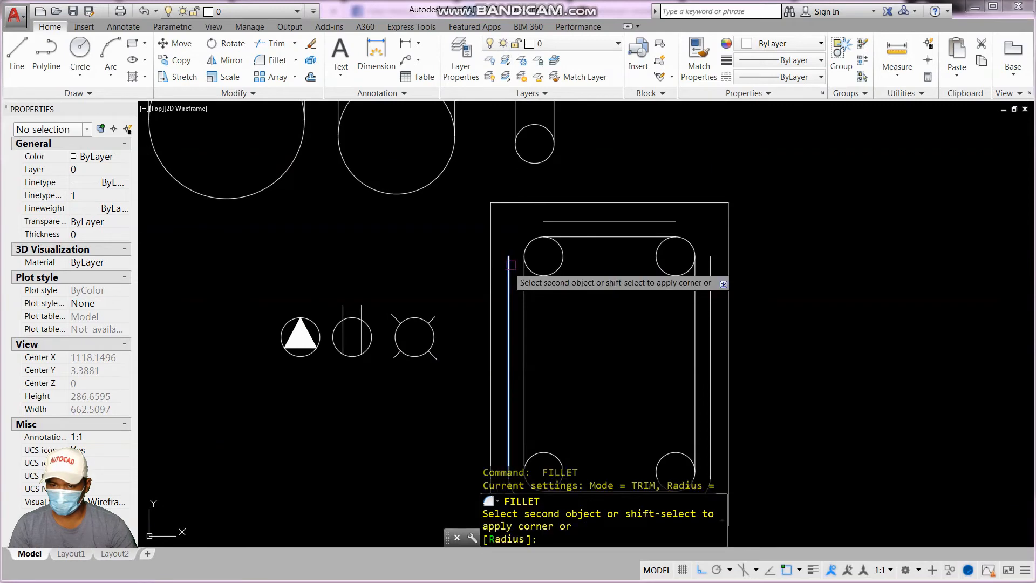
left_click(555, 224)
key("Return")
key("Return")
left_click(581, 221)
key("Escape")
key("Escape")
- Fillet the outer top and outer right lines at the upper-right corner with radius 20
type("F")
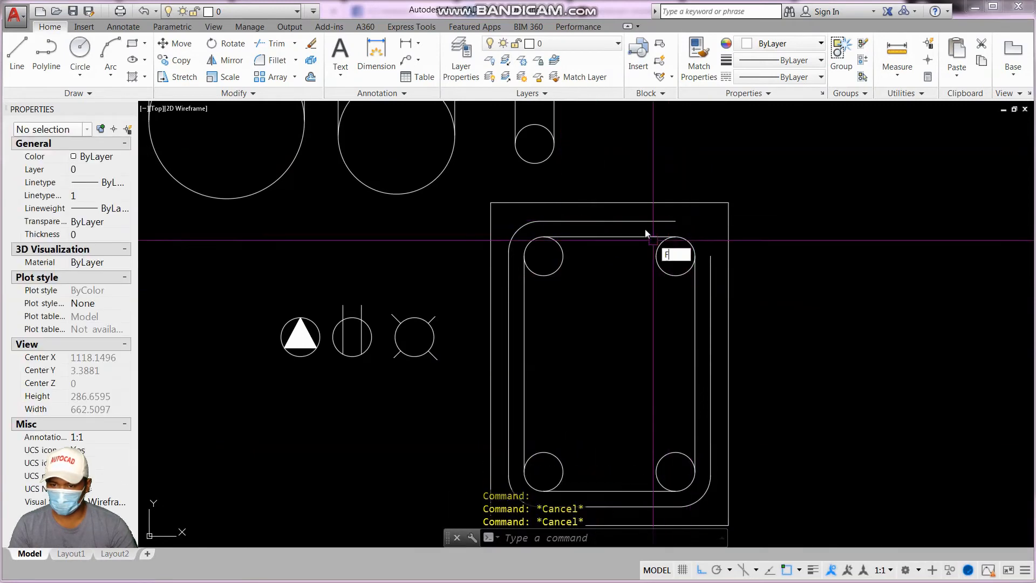
key("Return")
left_click(638, 222)
left_click(711, 285)
key("Return")
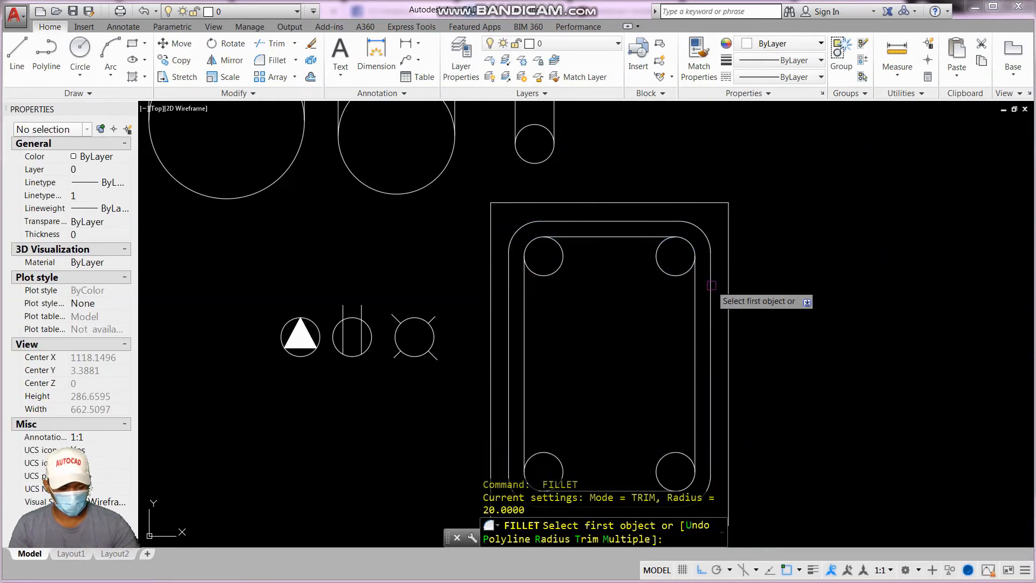
key("Escape")
key("Escape")
key("Escape")
key("Escape")
- Draw a short slanted line from the lower-left edge of the upper-left circle to the inner left vertical line, using nearest snaps
scroll(620, 289, "down", 3)
middle_click_drag(620, 289, 620, 301)
scroll(620, 365, "up", 3)
middle_click_drag(550, 262, 612, 246)
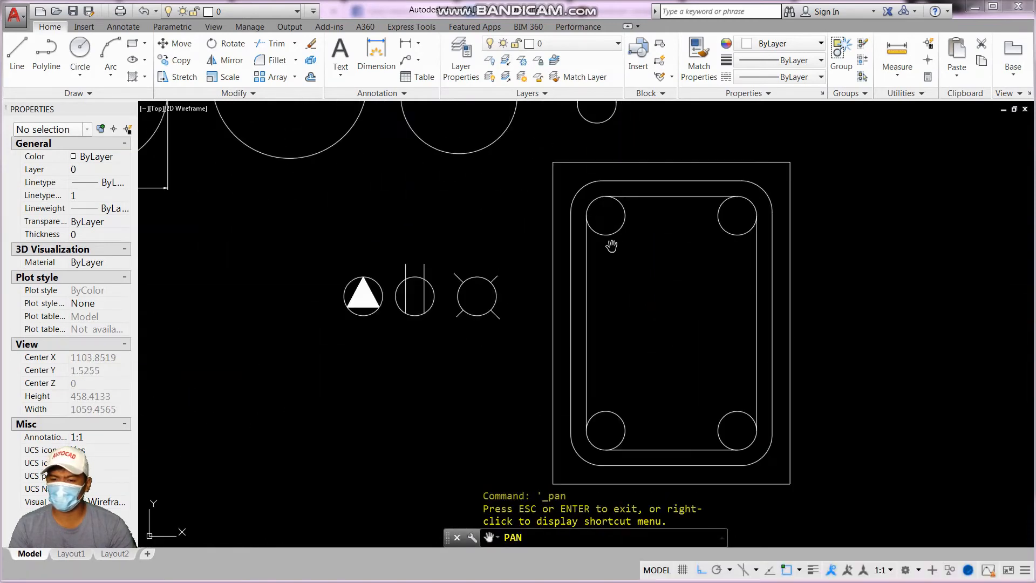
scroll(595, 219, "up", 4)
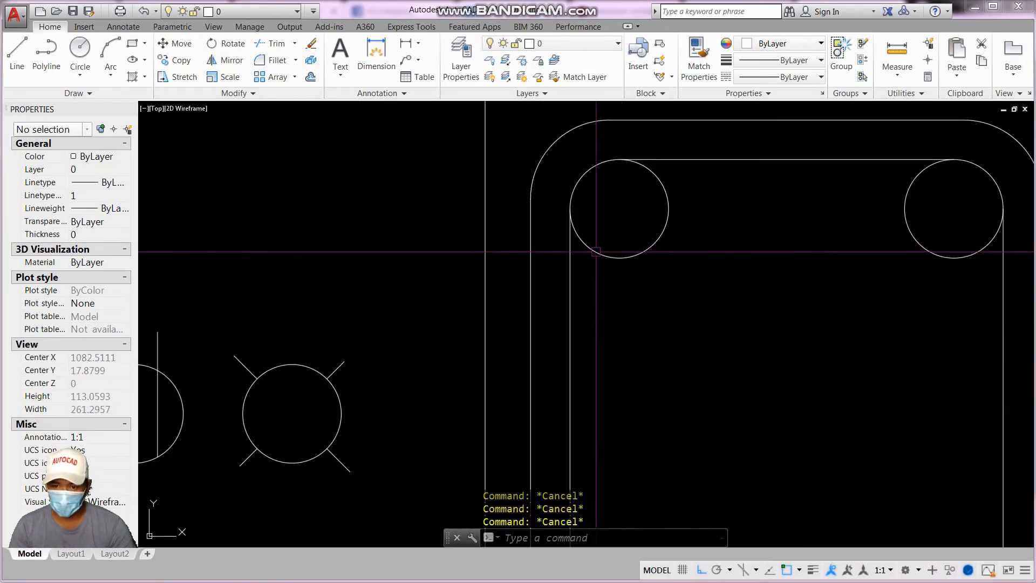
scroll(589, 245, "up", 2)
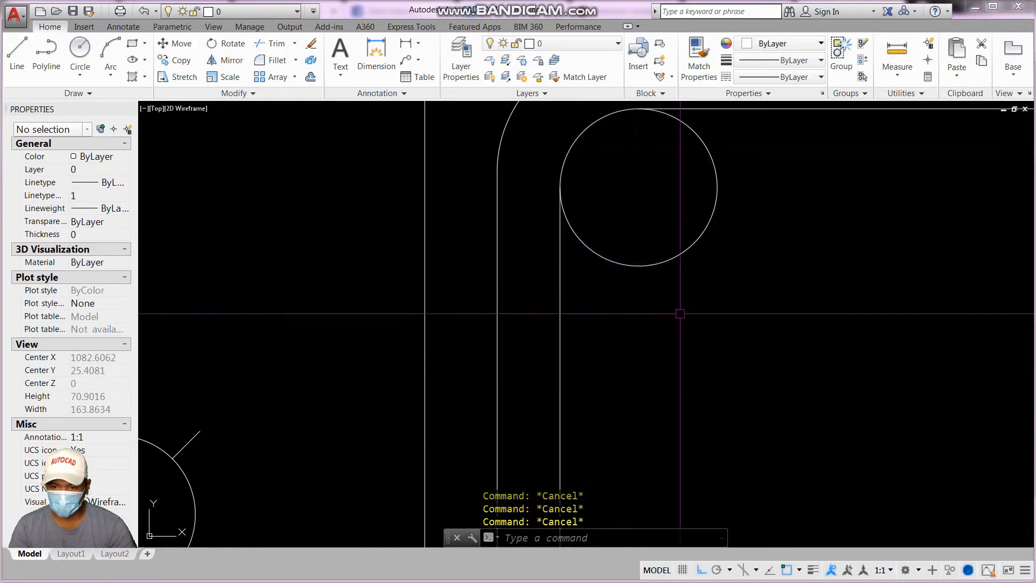
type("l")
key("space")
right_click(585, 250, "shift")
key("r")
left_click(584, 245)
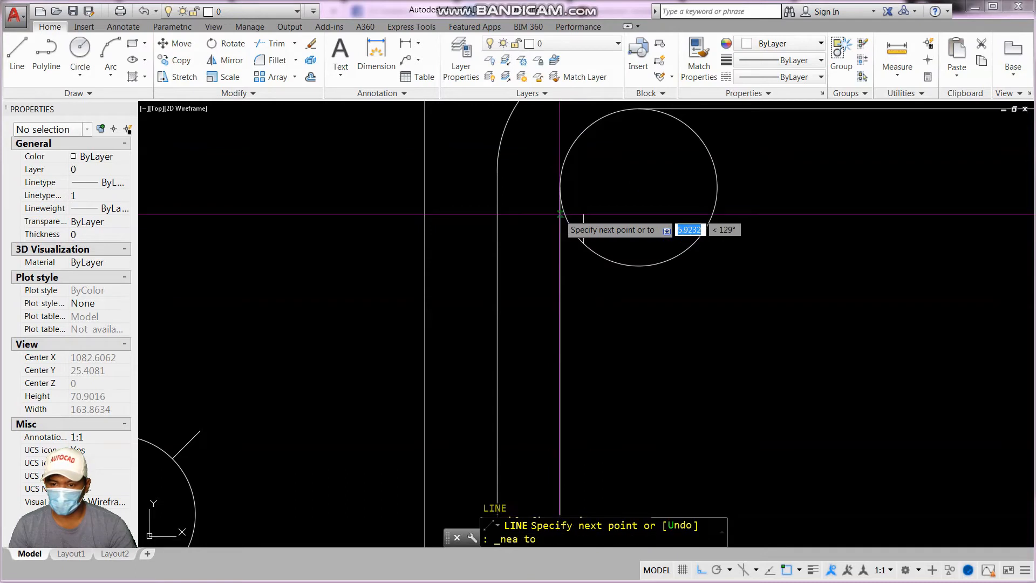
left_click(561, 214)
key("Escape")
key("Escape")
key("Escape")
- Try to fillet the short horizontal line below the upper-left circle with the slanted line at radius 20
type("f")
key("space")
left_click(723, 315)
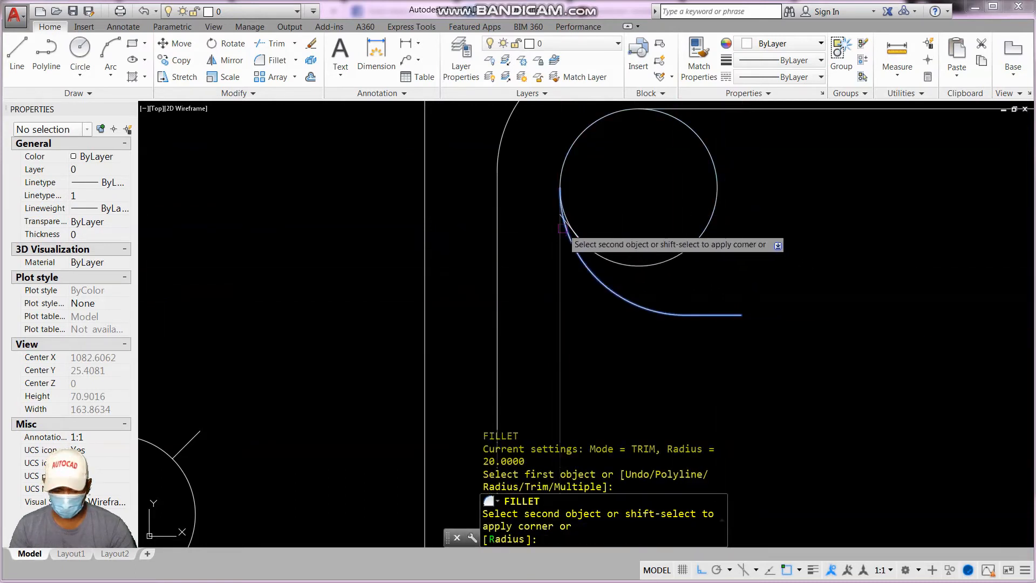
key("Escape")
key("Escape")
key("Escape")
- Fillet the short horizontal line and the slanted line below the upper-left circle with a radius of 0
type("f")
key("space")
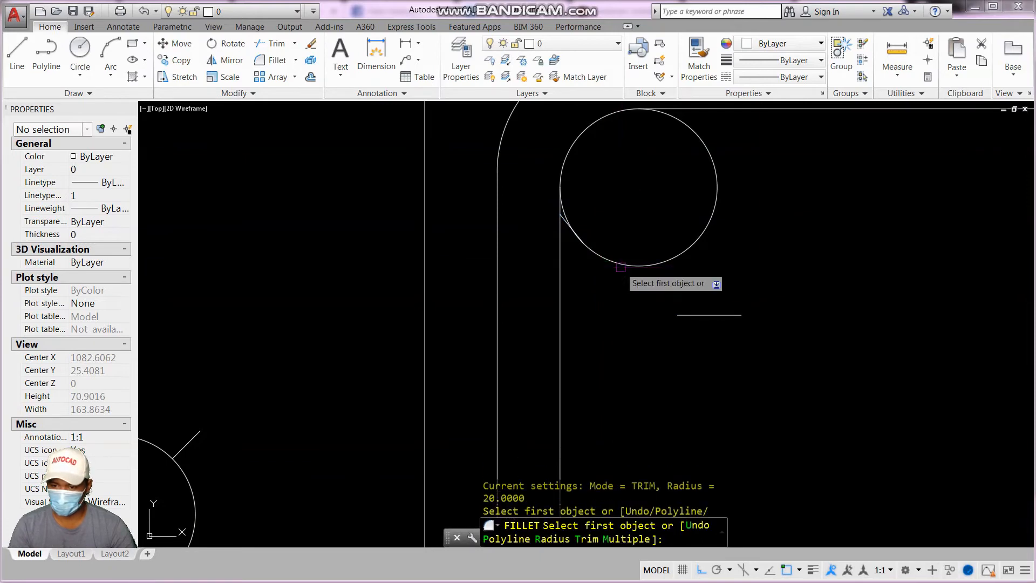
left_click(706, 315)
scroll(568, 216, "up", 2)
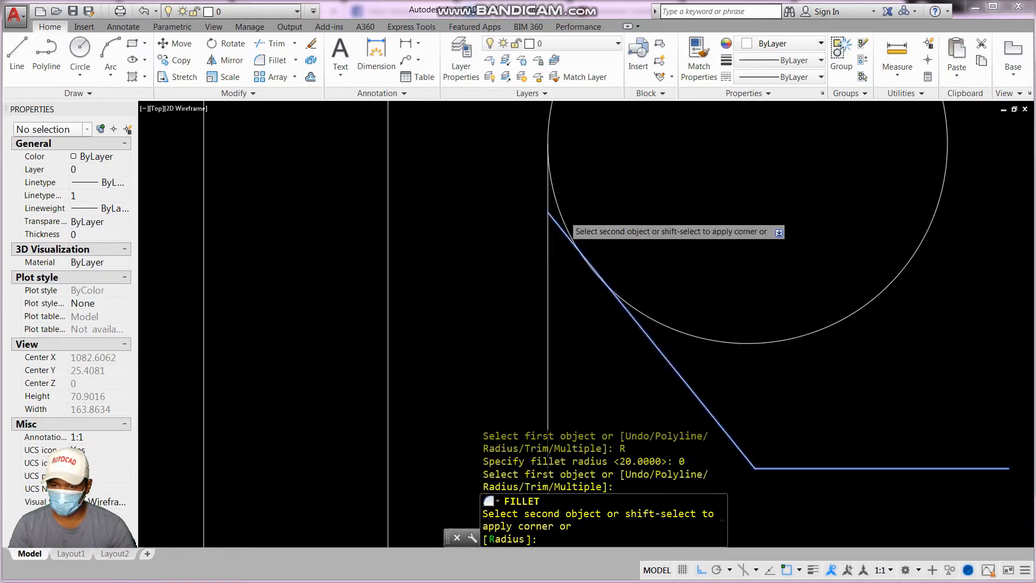
left_click(555, 224)
scroll(580, 234, "down", 1)
- Erase the short horizontal line at the end of the slanted line below the upper-left circle
key("space")
key("Escape")
key("Escape")
key("Escape")
type("e")
left_click(861, 420)
left_click(807, 362)
key("space")
scroll(761, 304, "down", 3)
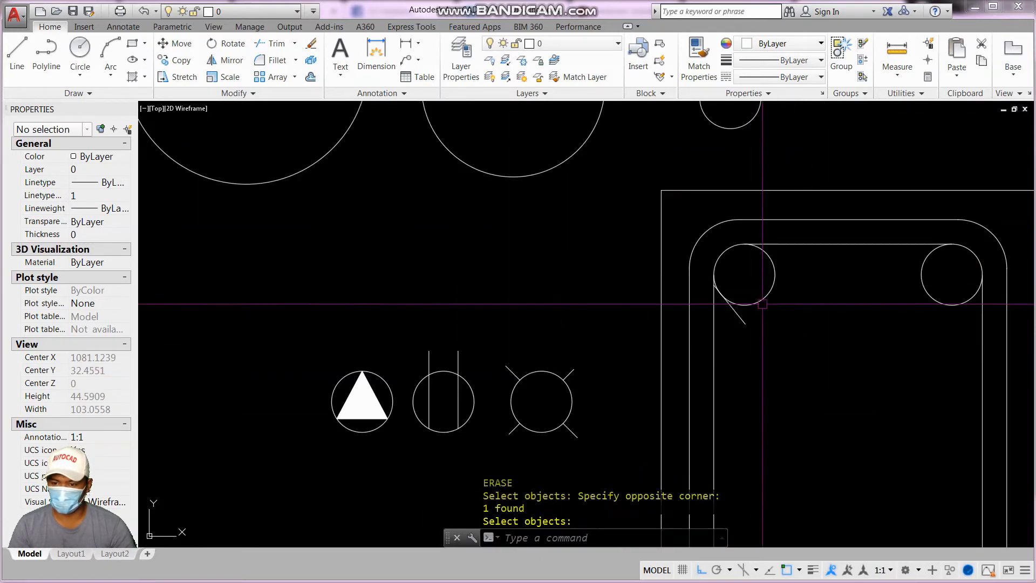
key("Escape")
key("Escape")
key("Escape")
- Offset the slanted line by 10 toward the lower left, away from the upper-left circle
scroll(771, 341, "up", 1)
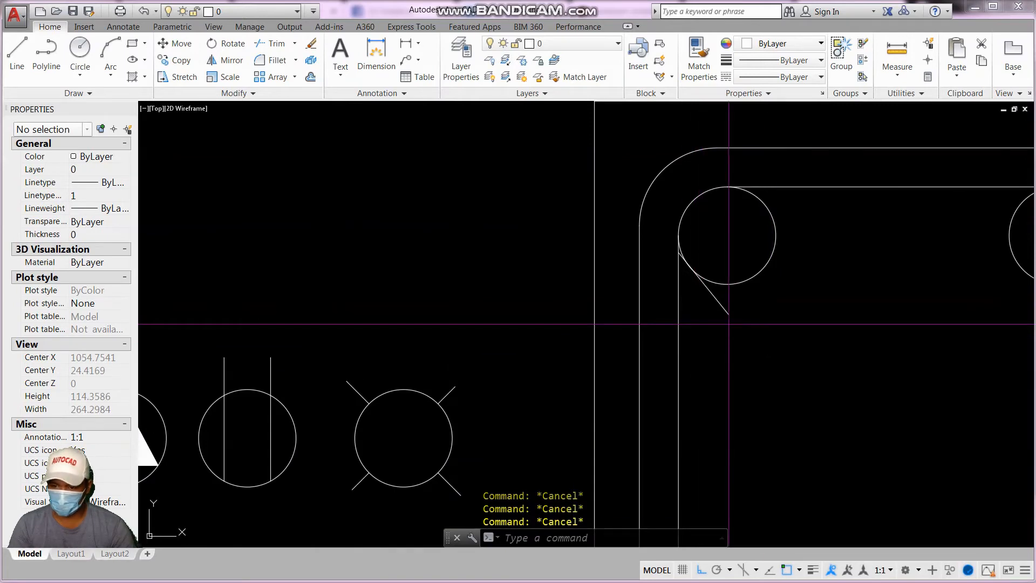
type("o")
key("space")
type("10")
key("space")
left_click(735, 314)
left_click(689, 340)
key("Escape")
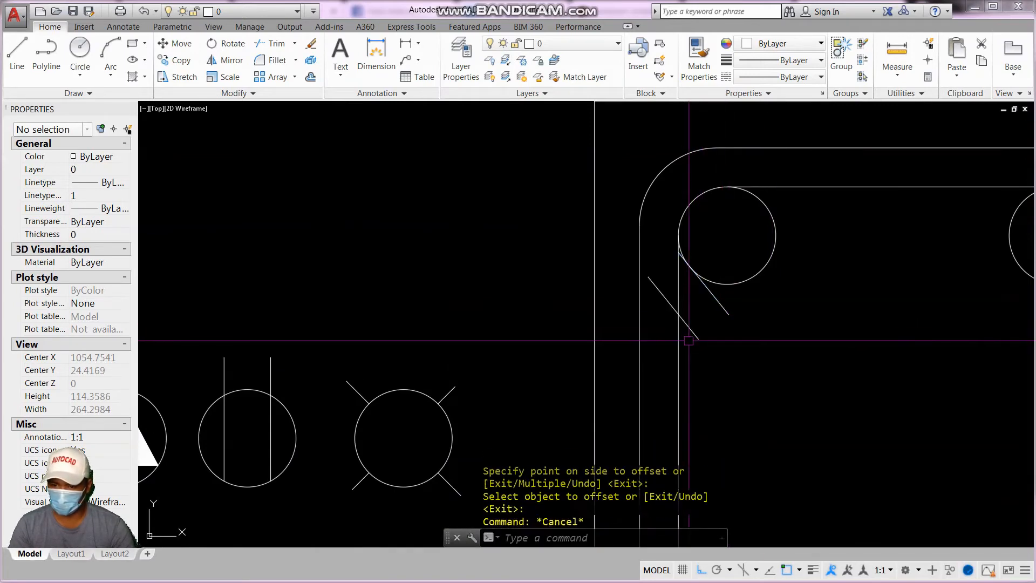
- Round off the lower ends of the two slanted lines with a fillet and trim the offset line at the inner left vertical line
left_click(697, 337)
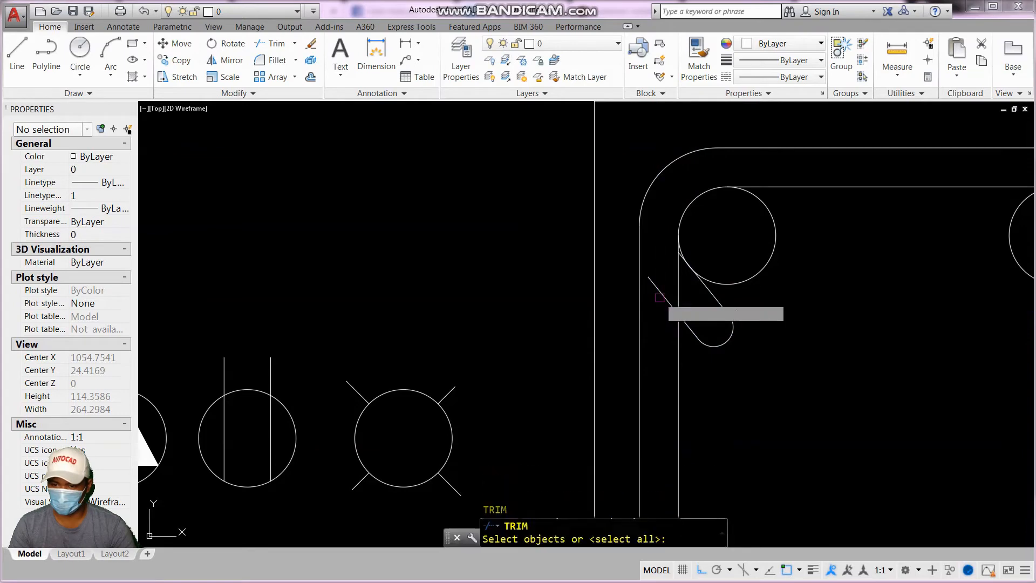
key("Escape")
key("Escape")
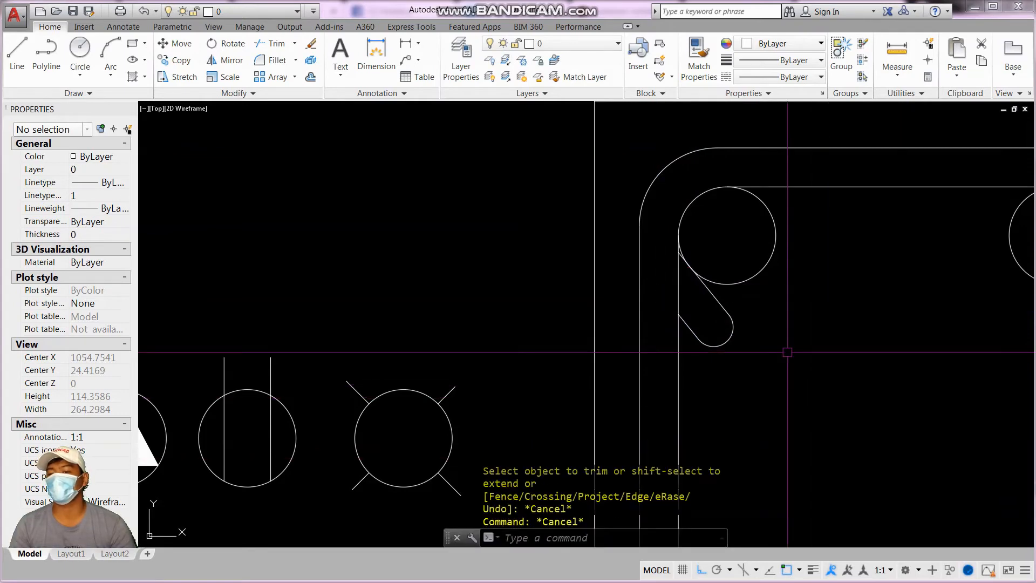
- Draw a short vertical line just right of the rounded end of the slanted hook
scroll(777, 354, "down", 5)
middle_click_drag(800, 348, 750, 264)
scroll(800, 277, "down", 5)
scroll(781, 274, "up", 10)
scroll(766, 287, "up", 2)
key("Escape")
key("Escape")
key("Escape")
type("l")
key("space")
left_click(620, 320)
left_click(636, 234)
key("space")
key("Escape")
key("Escape")
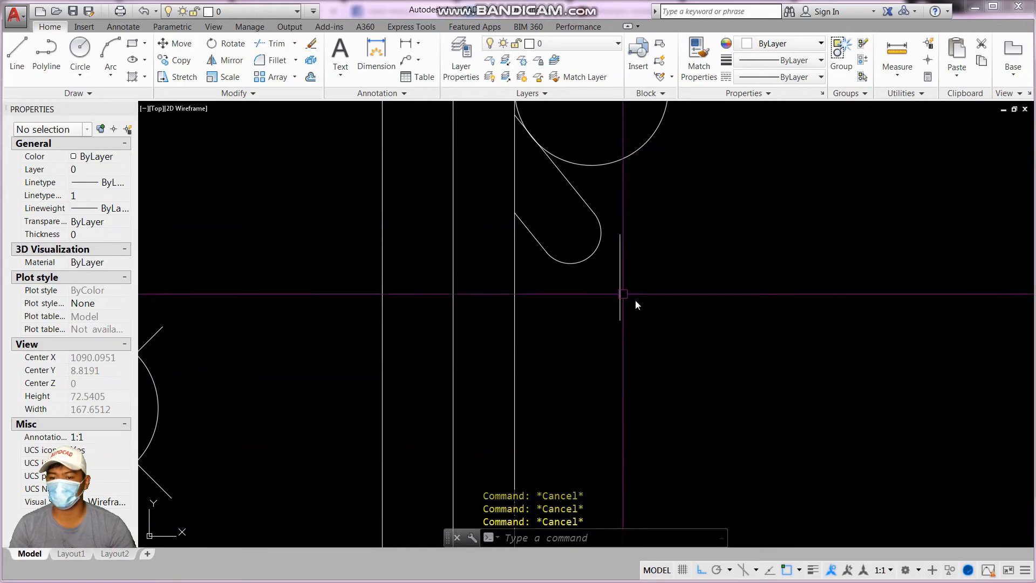
- Draw a replacement short vertical line slightly farther right of the hook's rounded end
key("space")
key("Escape")
type("l")
key("space")
left_click(633, 320)
left_click(676, 234)
key("space")
key("Escape")
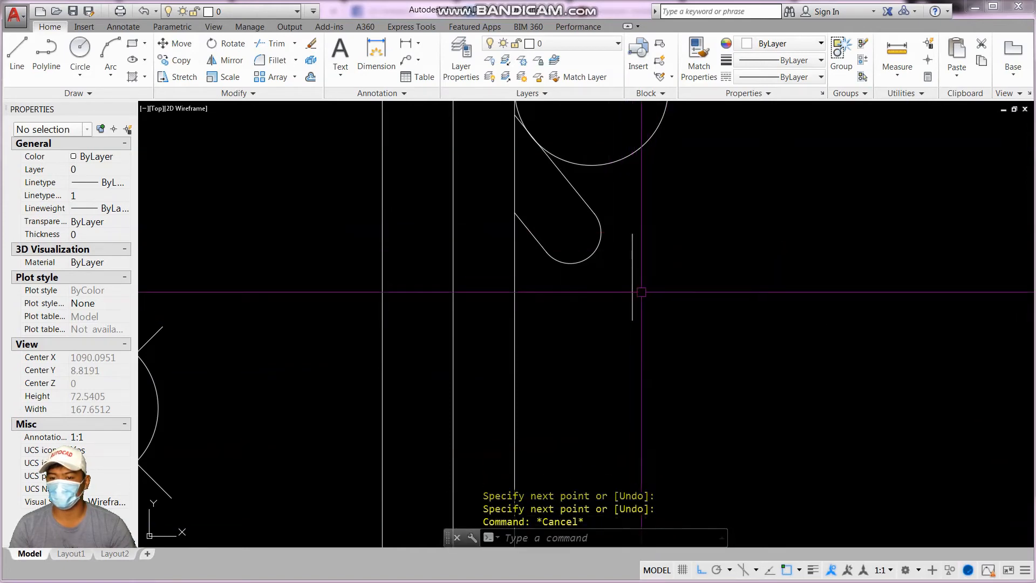
- Fillet the short vertical line with the hook's upper slanted line so they meet in a sharp corner
type("f")
key("space")
left_click(634, 282)
left_click(583, 208)
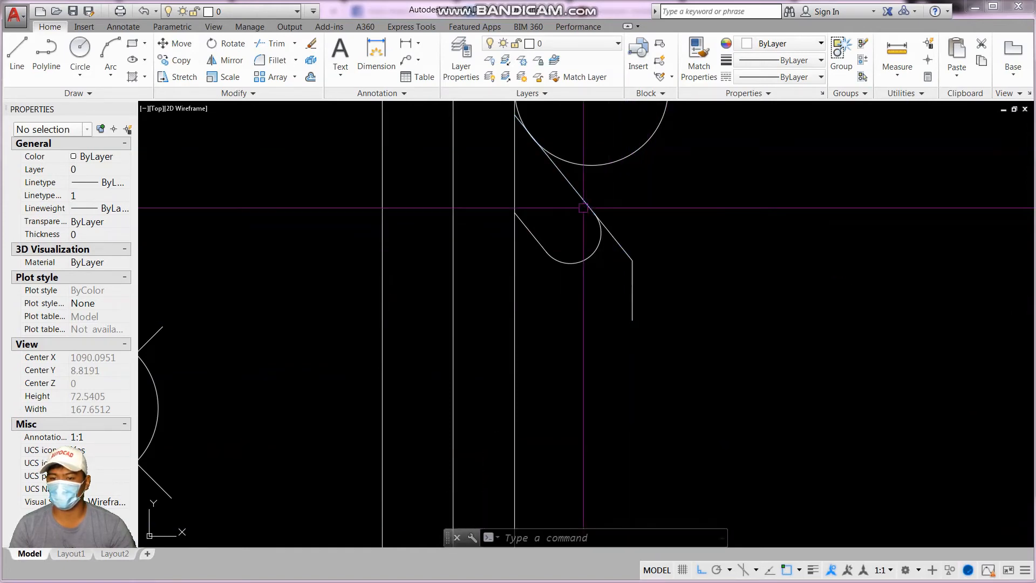
- Erase the hook's old rounded end and its lower slanted line
left_click(538, 245)
key("Escape")
type("e")
key("space")
left_click(648, 303)
key("space")
left_click(591, 280)
left_click(545, 243)
key("space")
key("Escape")
- Erase the short vertical line at the lower end of the upper slanted line
key("e")
key("space")
left_click(659, 305)
left_click(603, 289)
key("space")
key("Escape")
key("Escape")
- Offset the hook's upper slanted line toward its lower side to create a parallel lower line
type("ss")
key("space")
key("space")
left_click(617, 238)
left_click(600, 266)
key("space")
key("Escape")
key("Escape")
- Fillet the lower ends of the two parallel slanted lines to round off the lengthened hook
type("f")
key("space")
left_click(575, 282)
left_click(615, 251)
key("Escape")
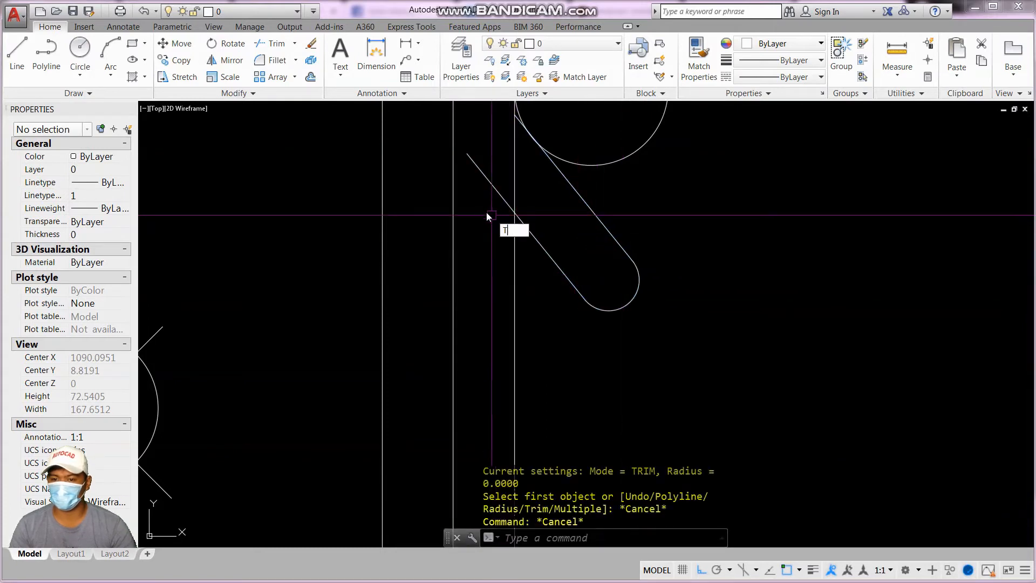
- Trim the hook's lower slanted line where it extends past the inner left vertical line
type("tr")
key("space")
key("space")
left_click(497, 183)
key("space")
scroll(551, 317, "down", 10)
middle_click_drag(628, 334, 611, 306)
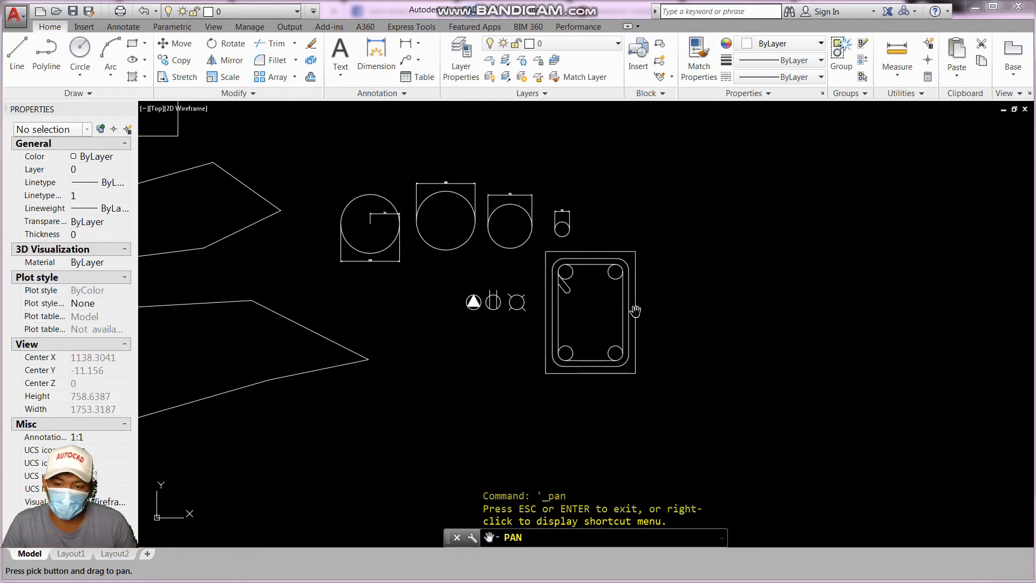
scroll(612, 291, "up", 4)
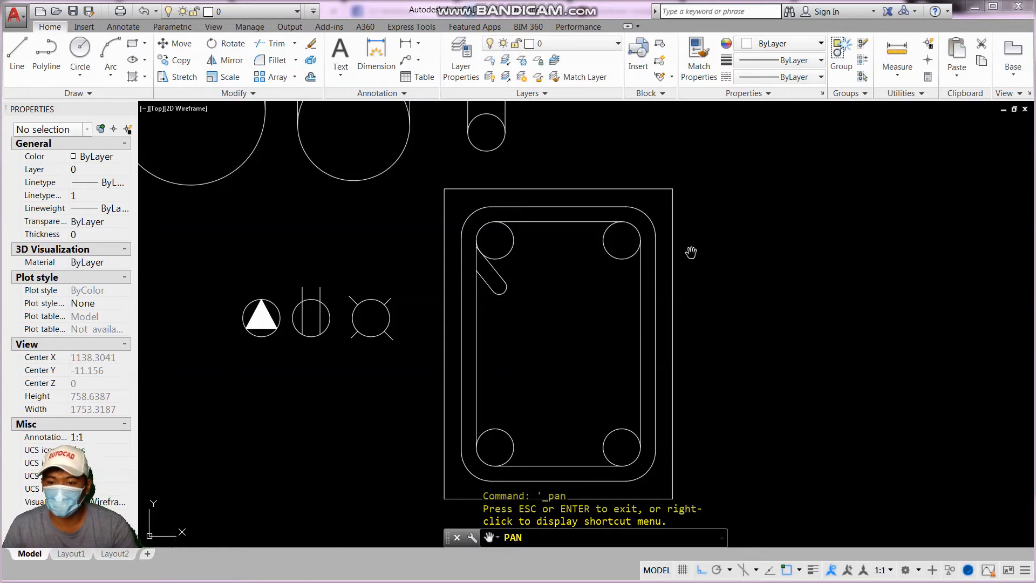
key("Escape")
scroll(656, 239, "down", 4)
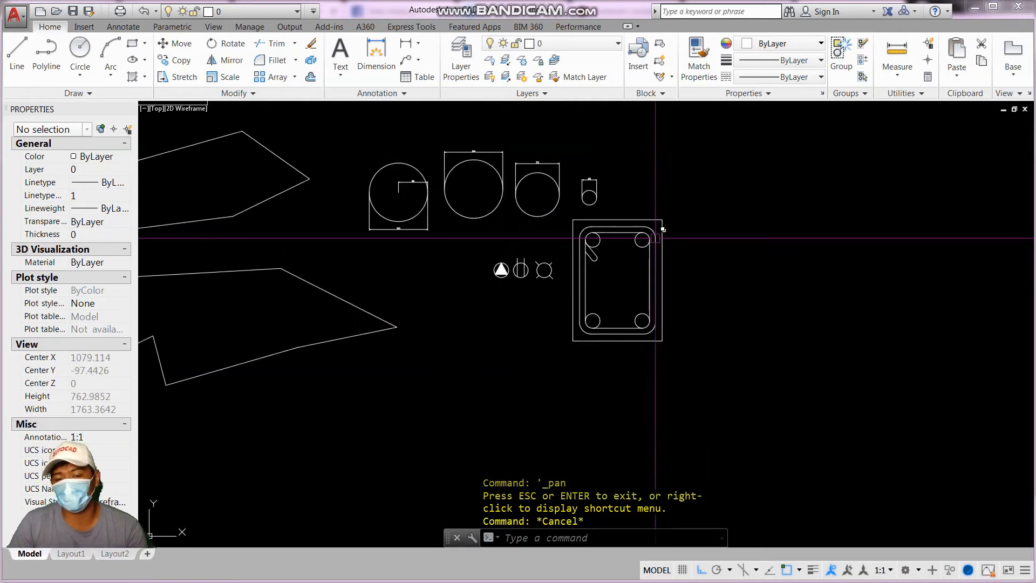
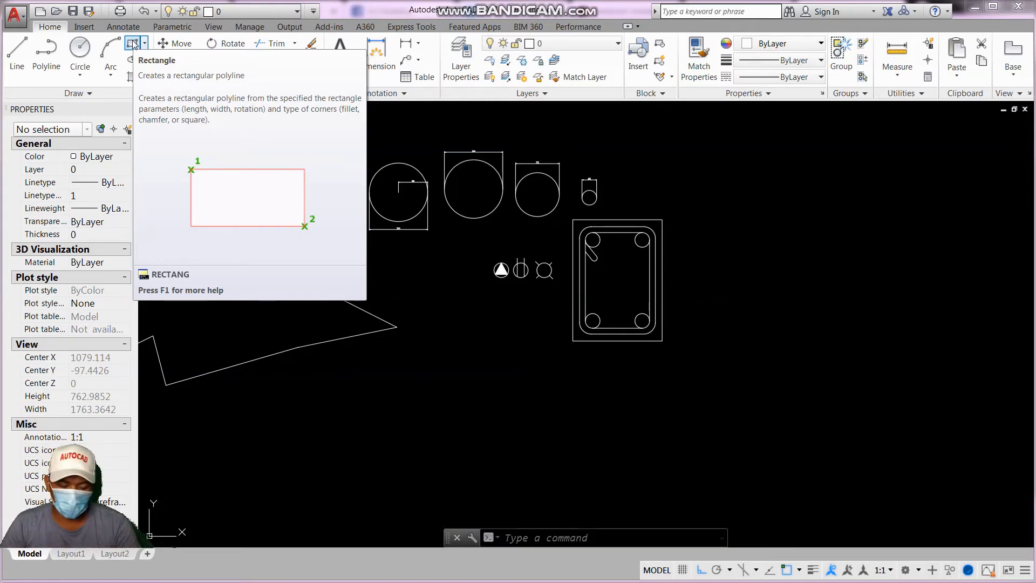
- Draw a wide freehand rectangle by two opposite corners in the empty area below the section with four circles
key("Escape")
key("Escape")
key("Escape")
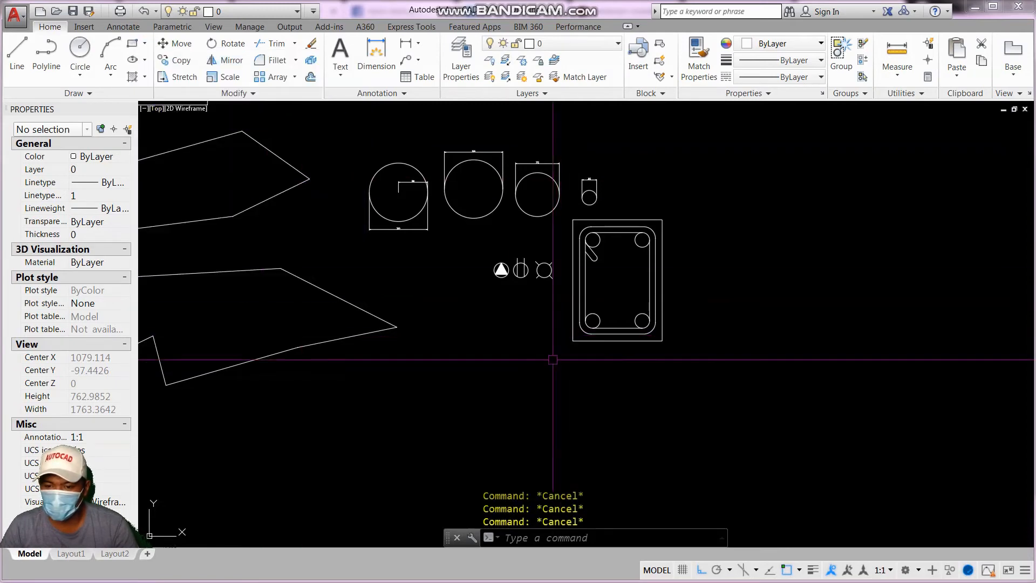
middle_click_drag(545, 407, 497, 293)
left_click_drag(520, 328, 579, 330)
key("Escape")
key("Escape")
key("Escape")
key("Return")
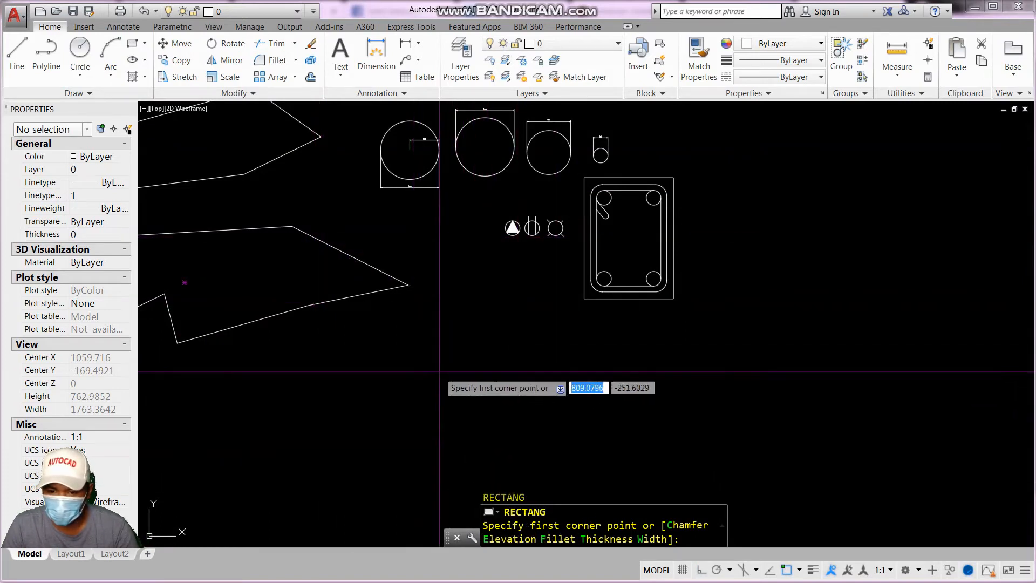
left_click(422, 337)
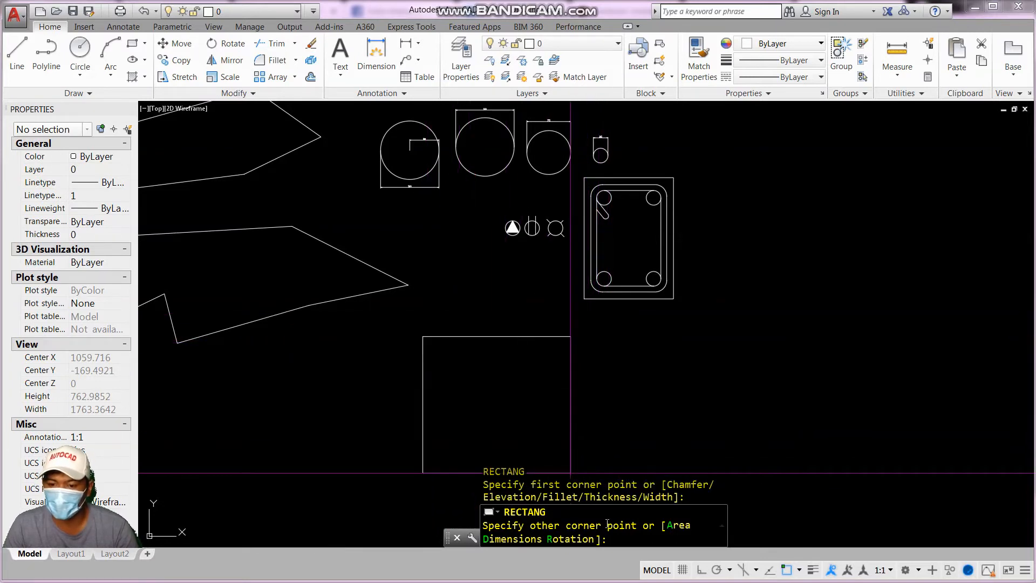
scroll(493, 349, "down", 3)
scroll(494, 378, "up", 3)
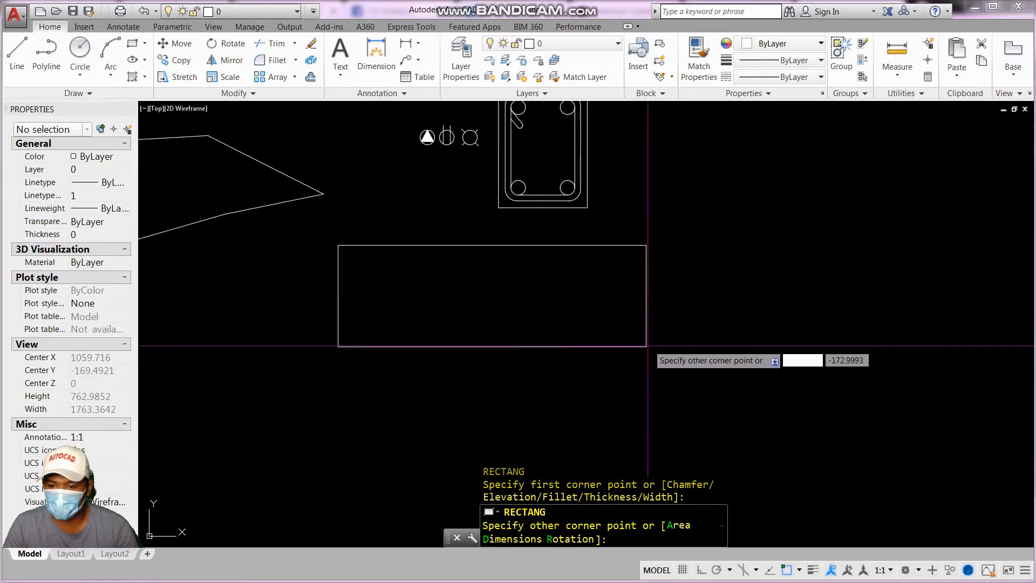
left_click(654, 401)
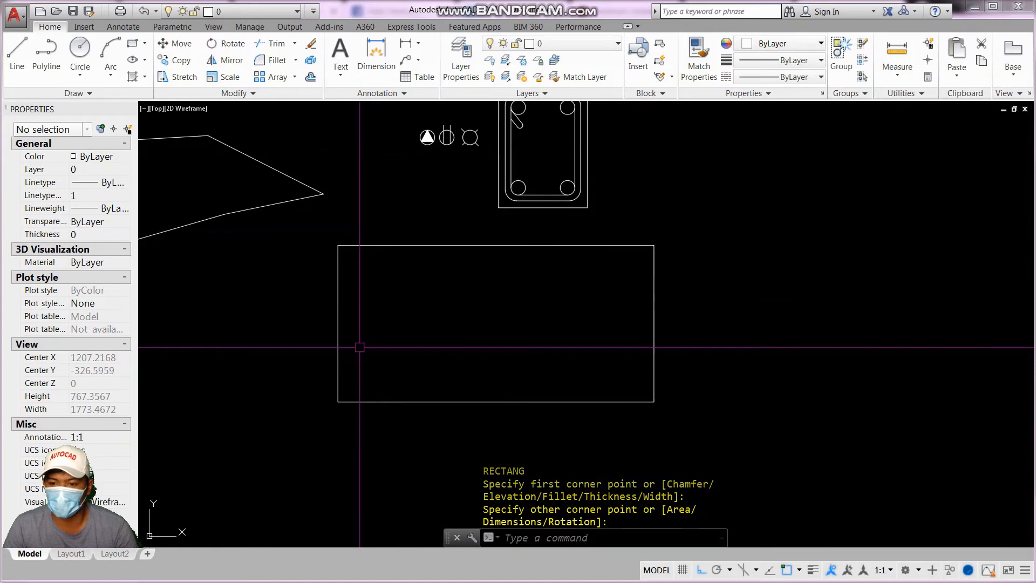
key("Escape")
key("Escape")
key("Escape")
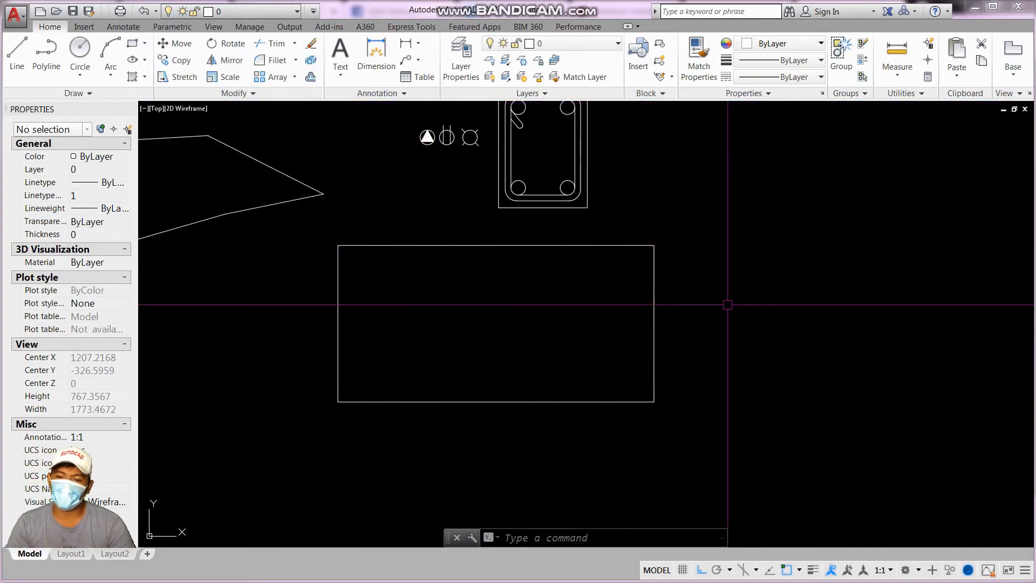
- Erase the freehand rectangle below the section
scroll(546, 381, "down", 2)
scroll(510, 292, "up", 4)
scroll(543, 313, "down", 2)
scroll(413, 298, "up", 2)
key("Escape")
key("Escape")
key("Escape")
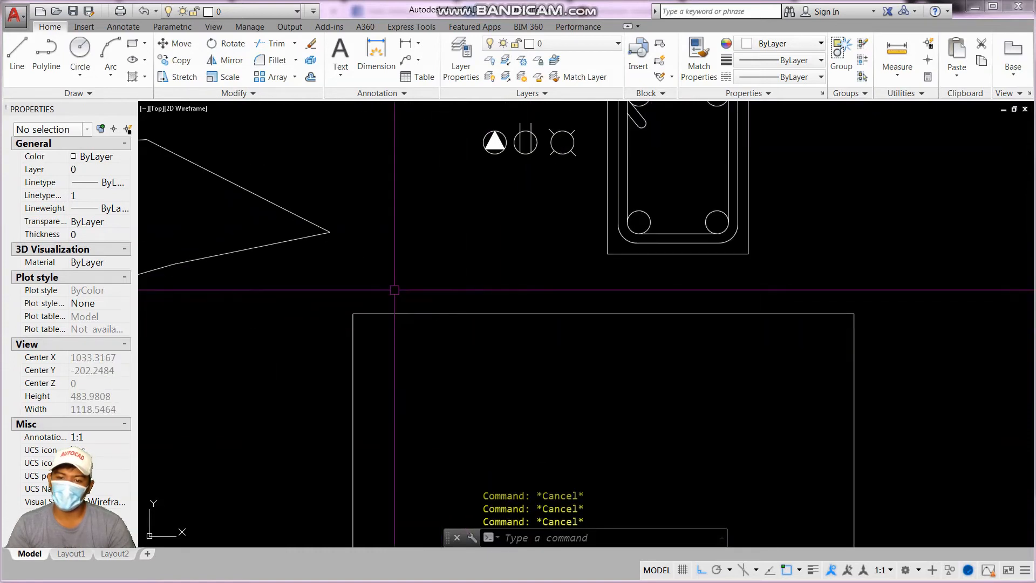
type("e")
key("space")
left_click(415, 263)
left_click(390, 336)
key("space")
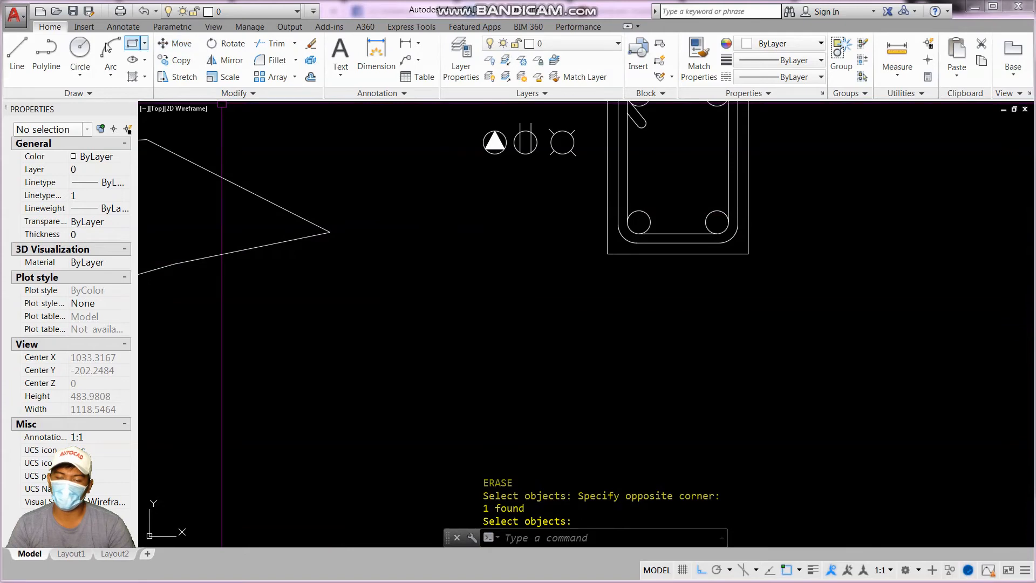
left_click(130, 46)
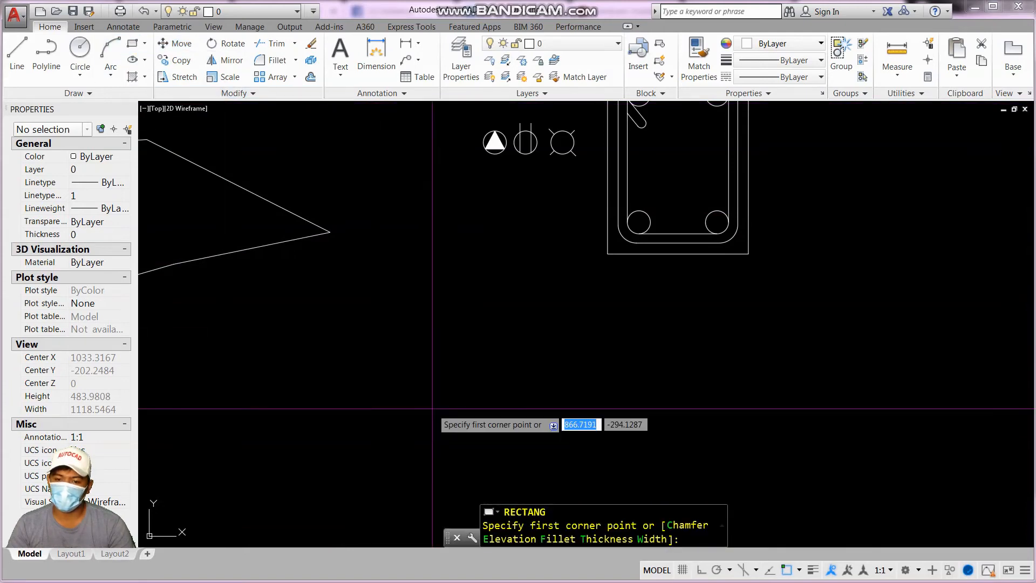
key("Escape")
key("Escape")
key("Escape")
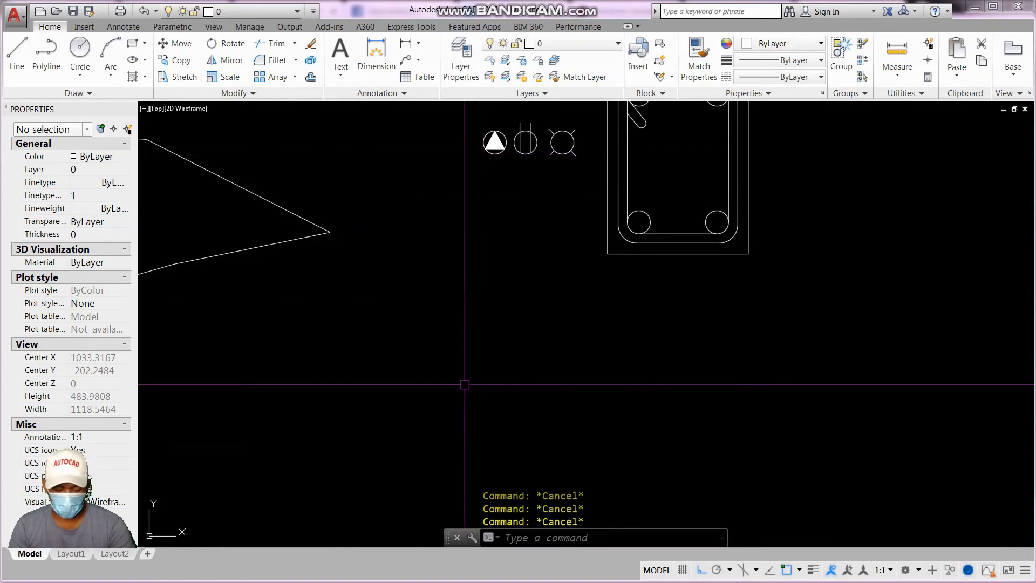
type("rec")
key("Return")
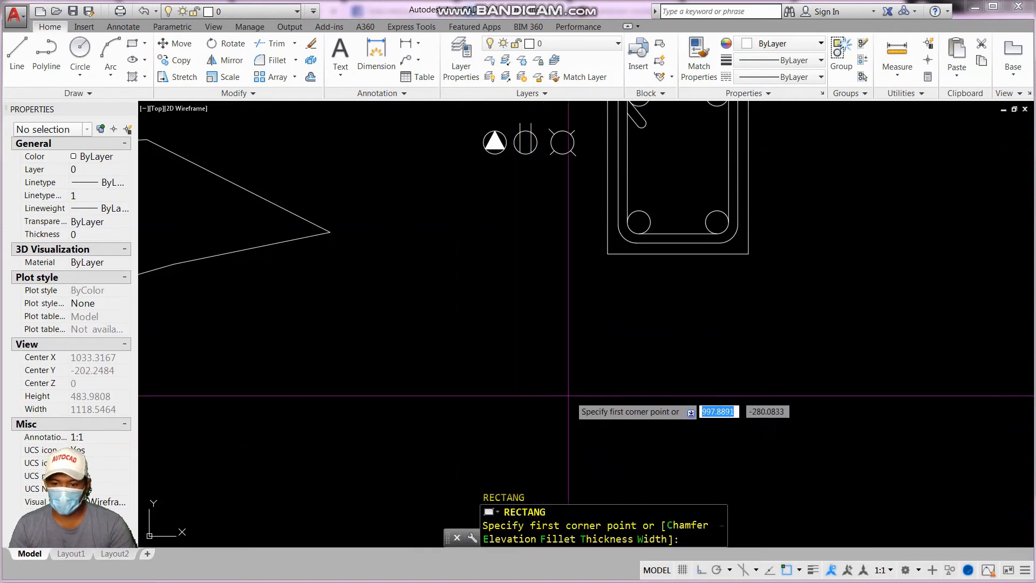
left_click(576, 396)
key("Escape")
key("Escape")
key("Escape")
key("Escape")
type("rec")
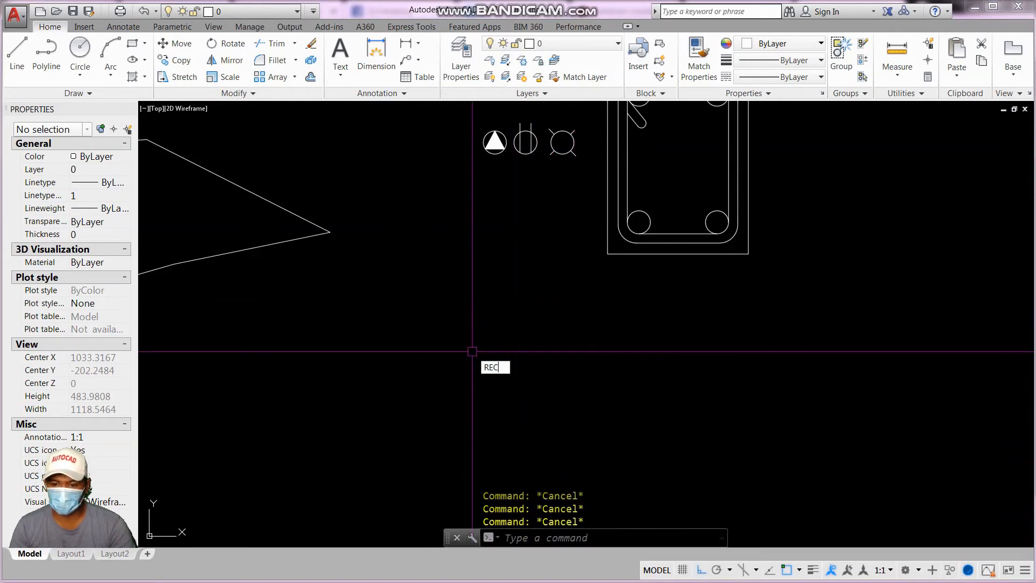
key("Return")
left_click(424, 284)
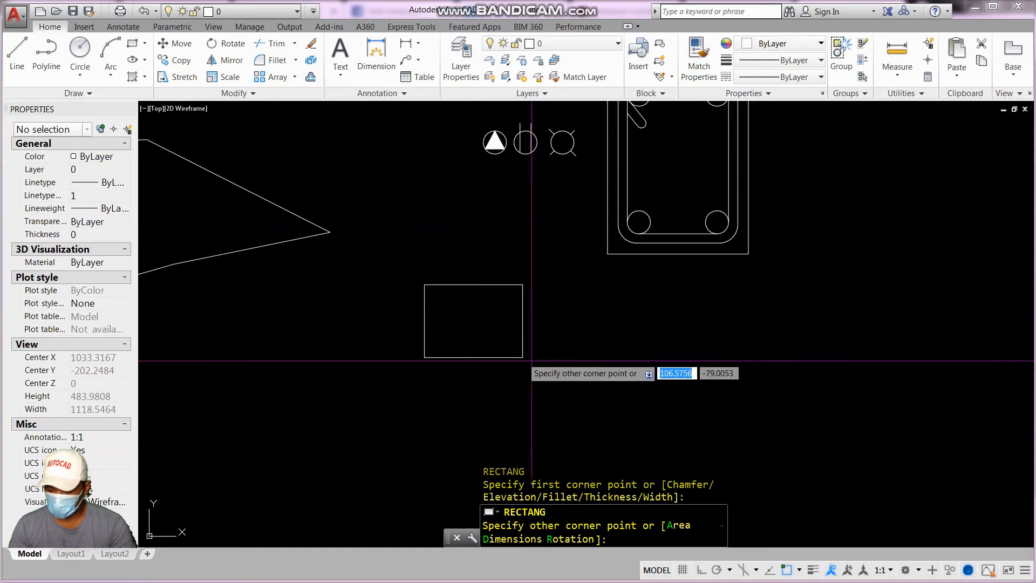
type("30")
key("BackSpace")
key("BackSpace")
key("Escape")
key("Escape")
key("Escape")
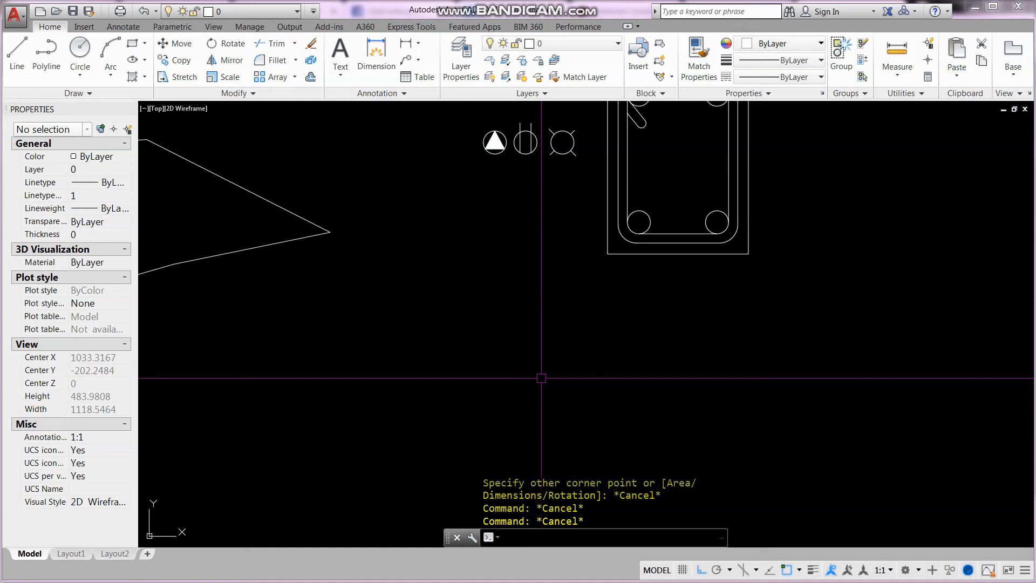
key("super")
key("Escape")
key("Escape")
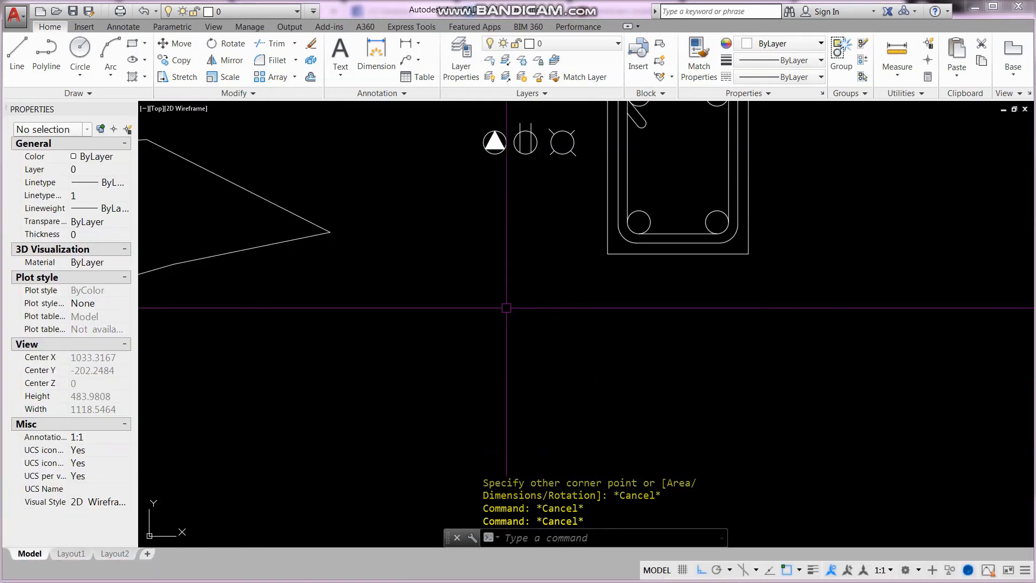
left_click(486, 309)
key("Escape")
key("Escape")
key("Escape")
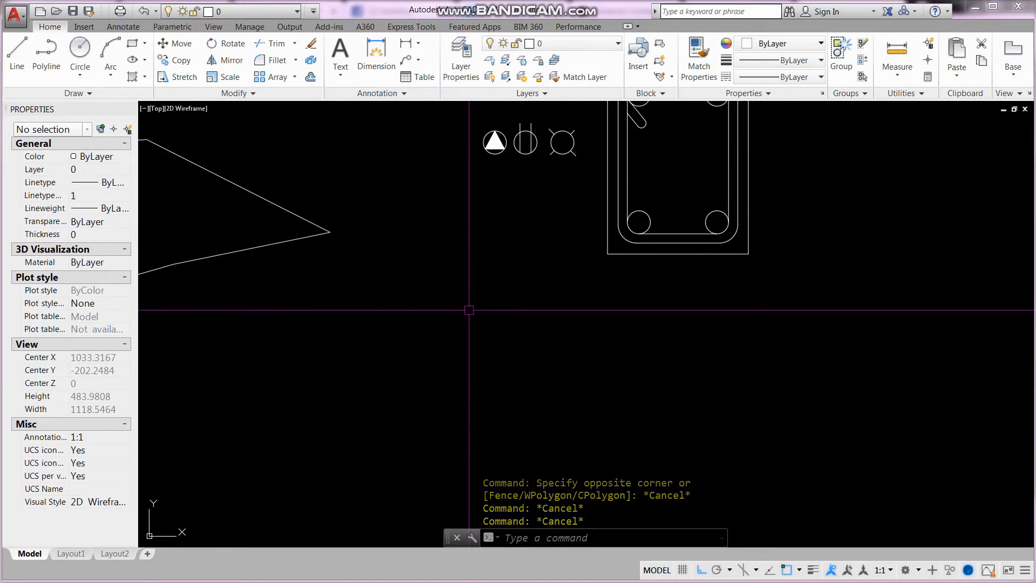
key("Escape")
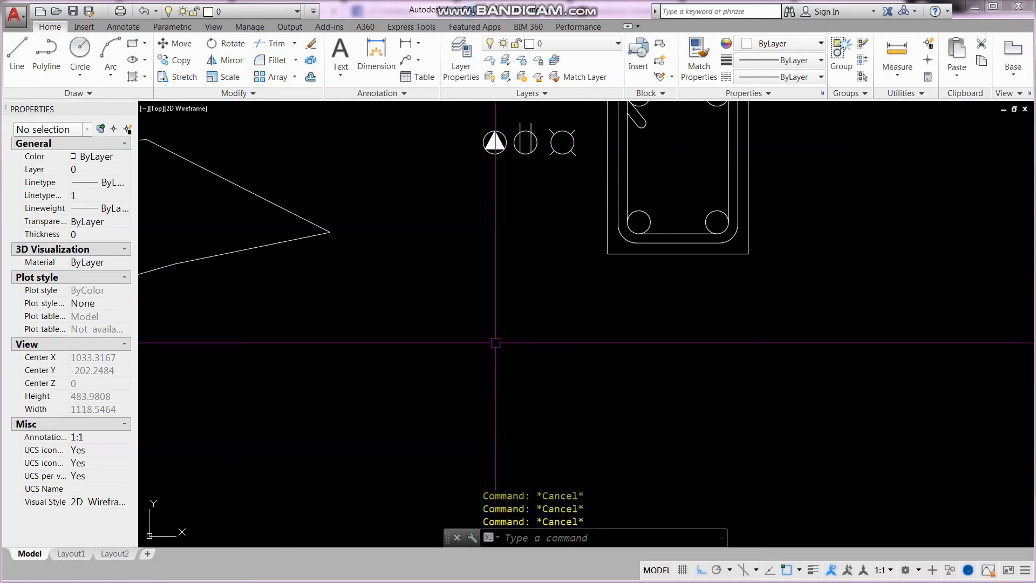
key("Return")
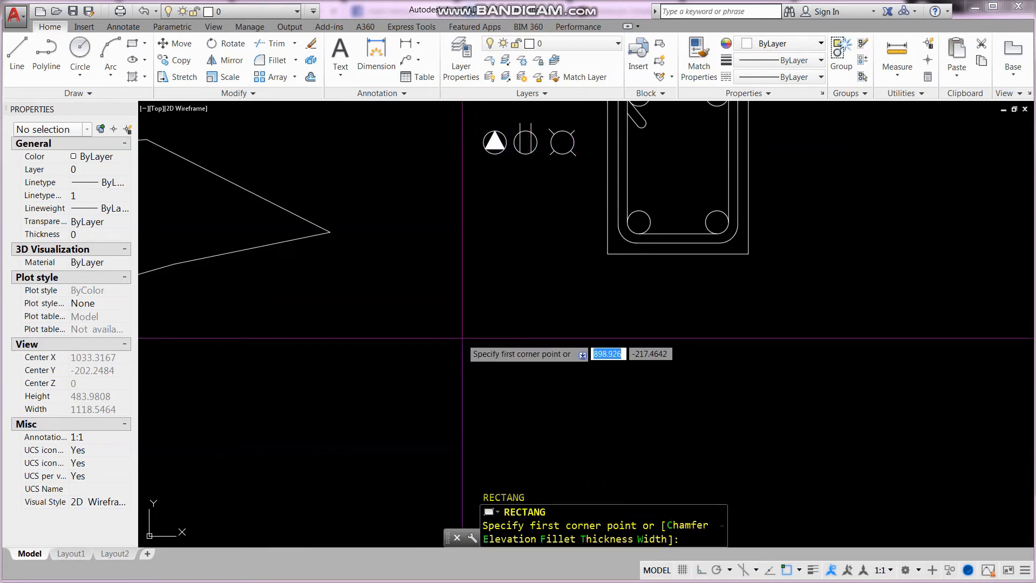
left_click(429, 304)
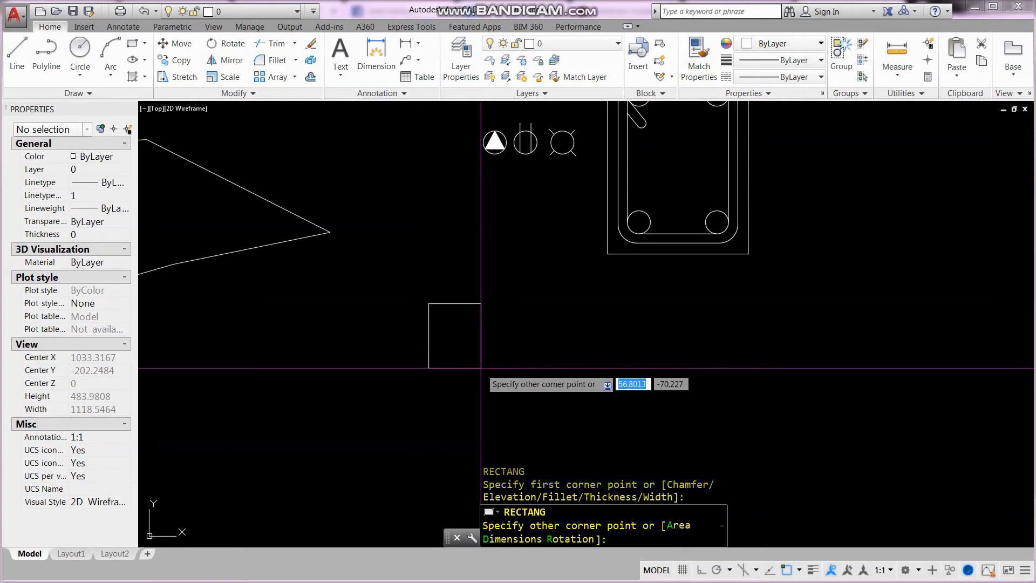
type("@300")
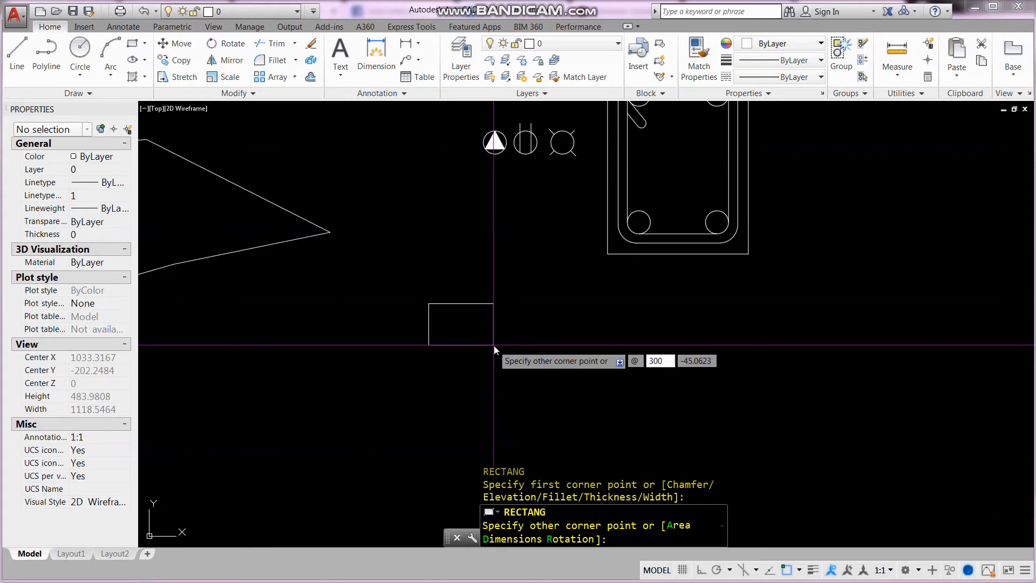
key("Tab")
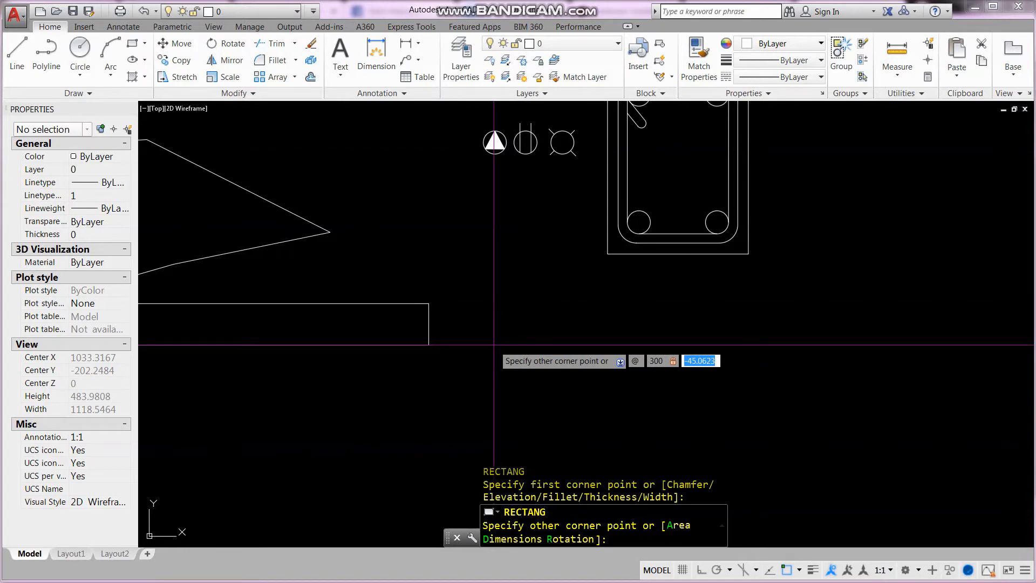
key("Return")
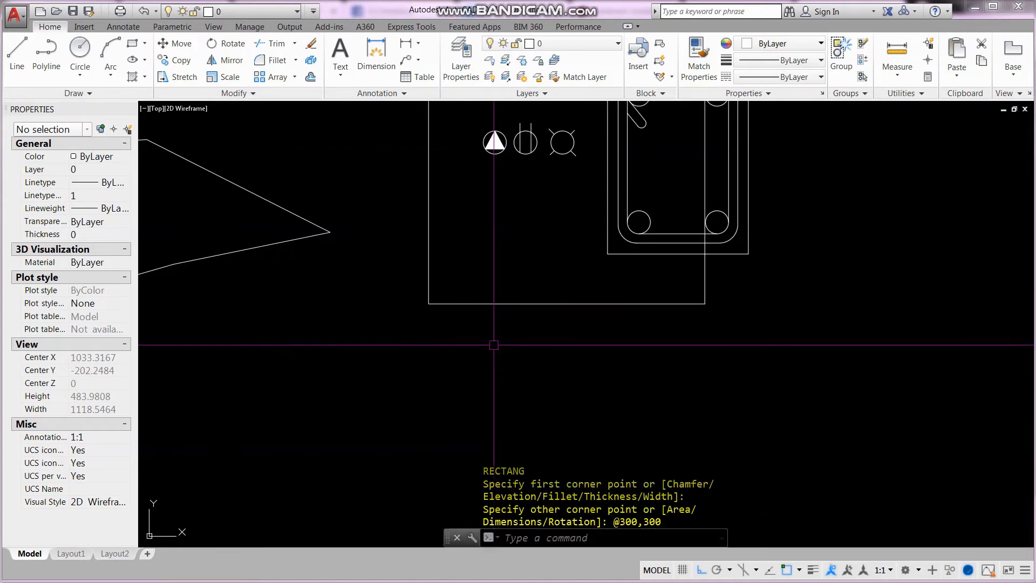
scroll(525, 338, "down", 5)
- Move the 300 by 300 square to the empty area right of the section with four circles
key("Escape")
key("Escape")
type("r")
key("Return")
key("Return")
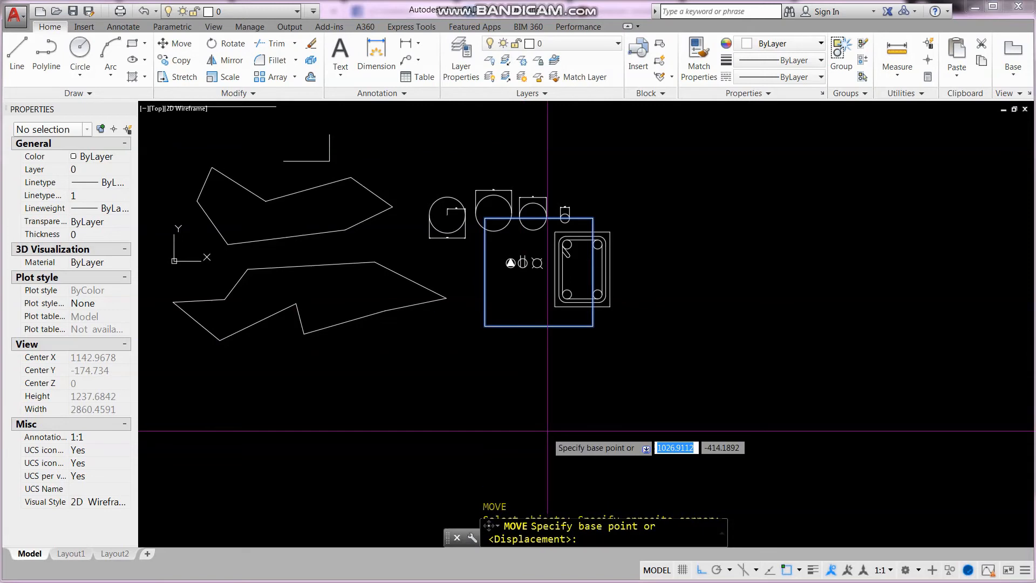
left_click(619, 366)
left_click(811, 350)
middle_click(717, 285)
key("Escape")
- Add a linear dimension to the square's left vertical side
type("dli")
key("Return")
left_click(678, 326)
left_click(678, 218)
left_click(654, 227)
scroll(663, 283, "up", 10)
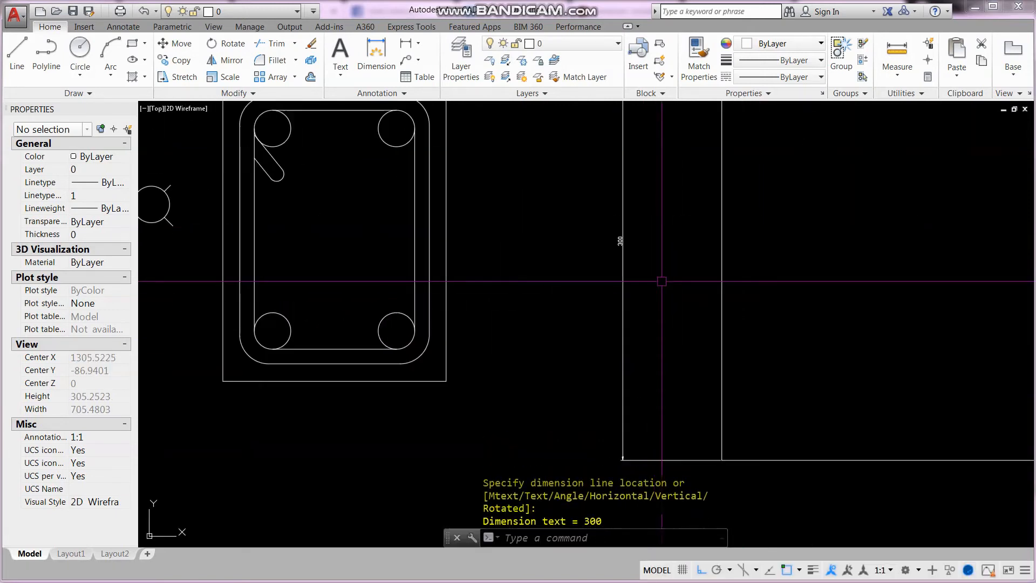
- Add a linear dimension above the square's top side
scroll(601, 284, "down", 12)
scroll(604, 281, "up", 4)
middle_click_drag(601, 285, 576, 320)
scroll(616, 274, "up", 2)
key("Return")
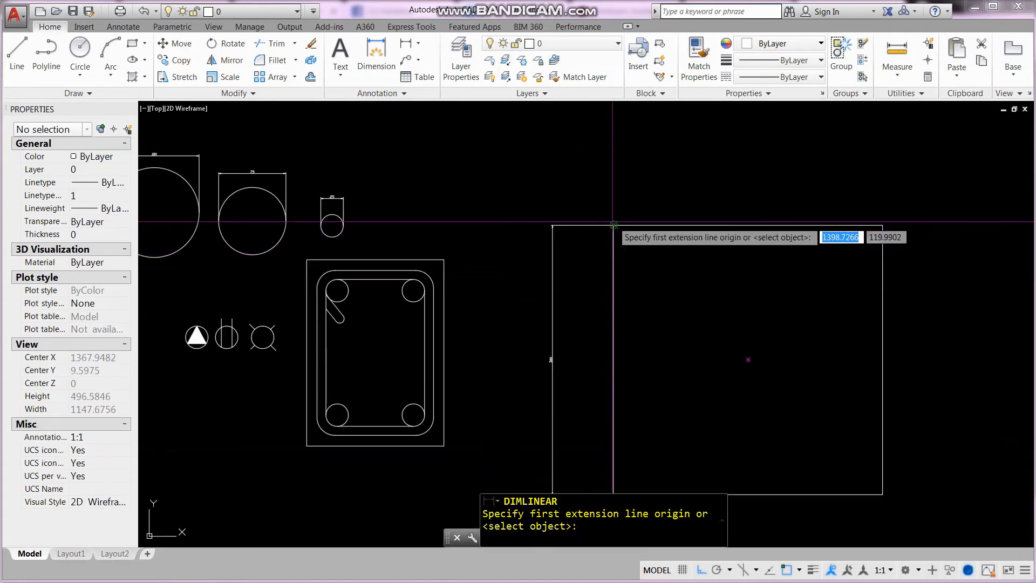
left_click(613, 225)
left_click(883, 225)
left_click(850, 176)
key("Escape")
scroll(713, 181, "up", 7)
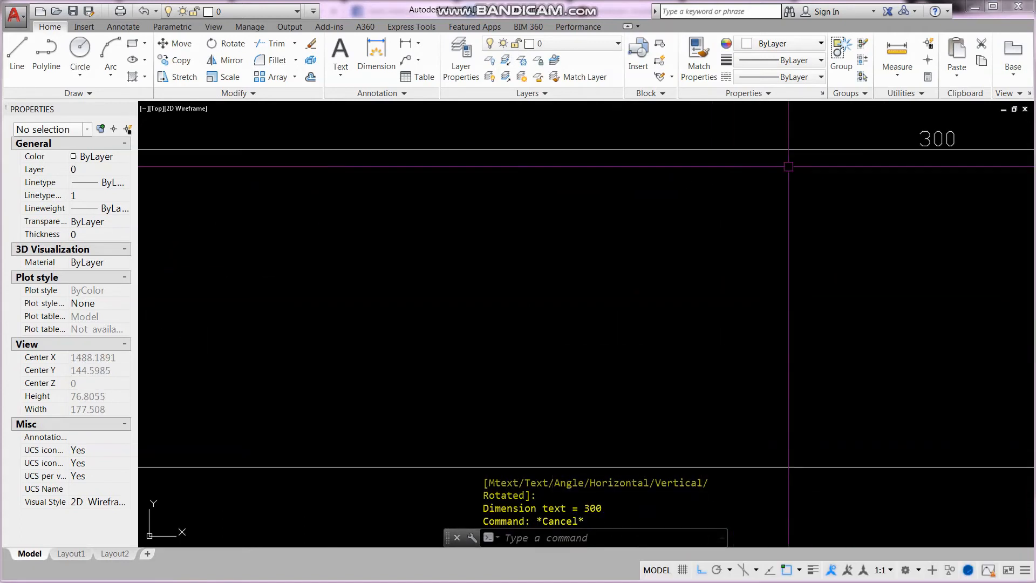
- Erase the square's top and left linear dimensions
scroll(807, 177, "down", 7)
key("Escape")
key("Escape")
type("e")
key("Return")
left_click(695, 185)
key("Return")
key("Escape")
type("e")
key("Return")
left_click(654, 248)
left_click(608, 211)
key("Return")
scroll(604, 208, "down", 3)
middle_click_drag(620, 274, 646, 199)
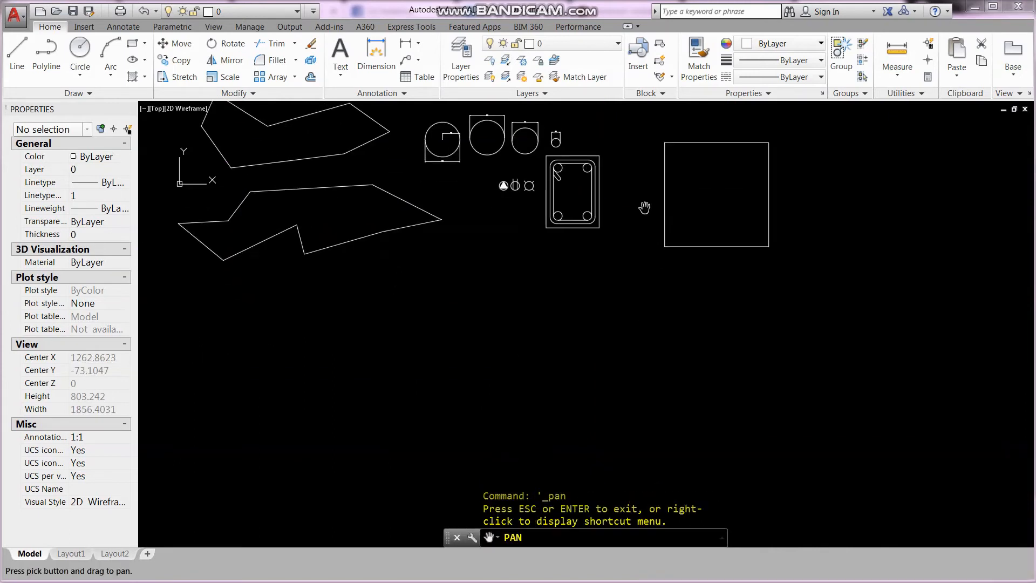
middle_click_drag(578, 315, 636, 292)
key("Escape")
key("Escape")
key("Escape")
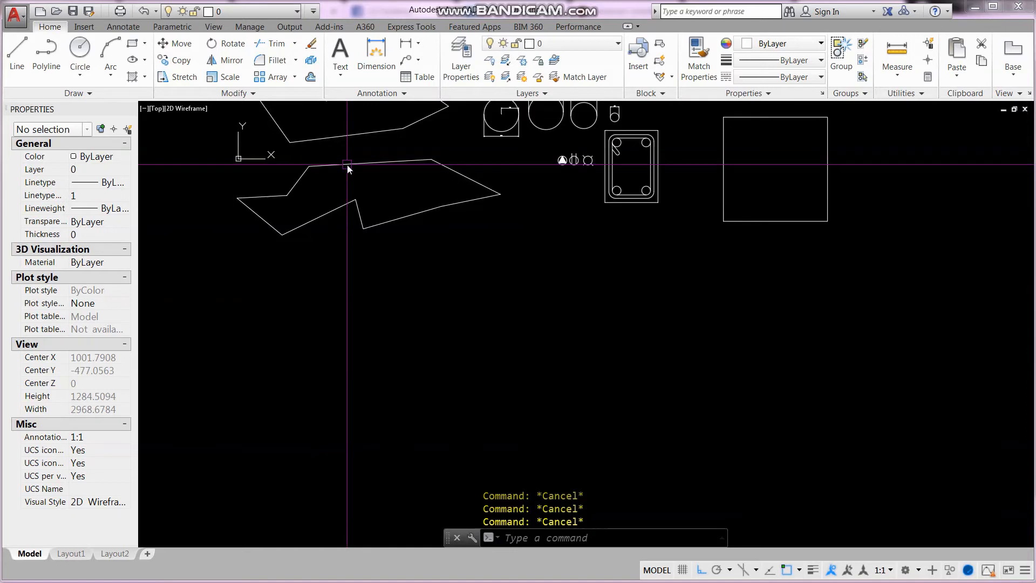
type("rec")
key("Return")
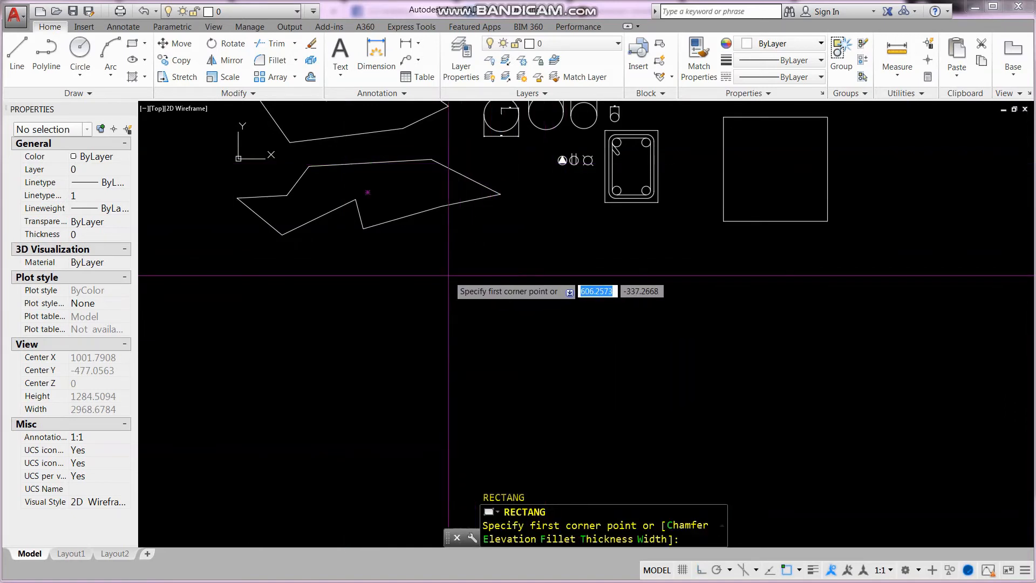
key("Escape")
key("Escape")
key("super")
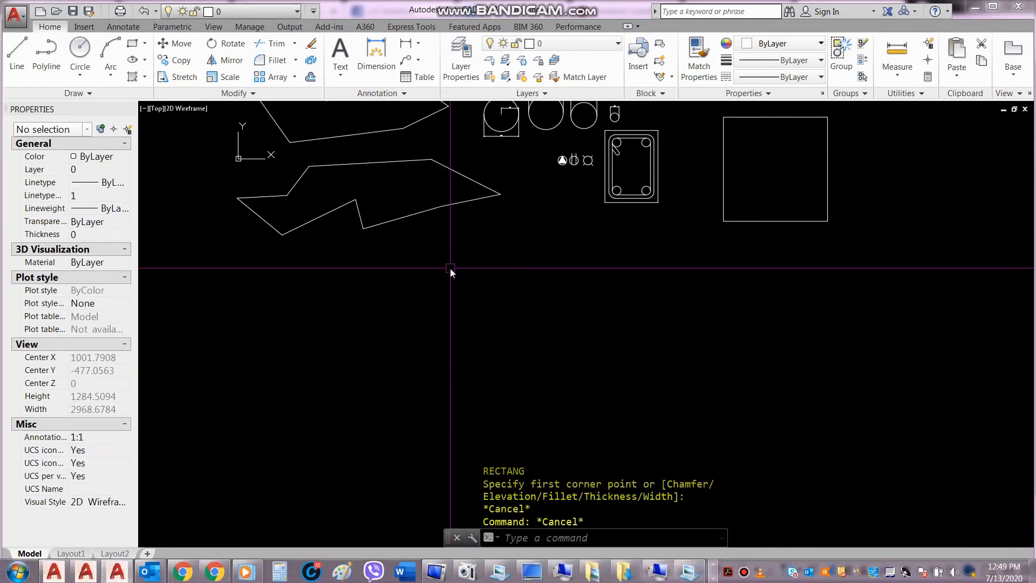
key("super")
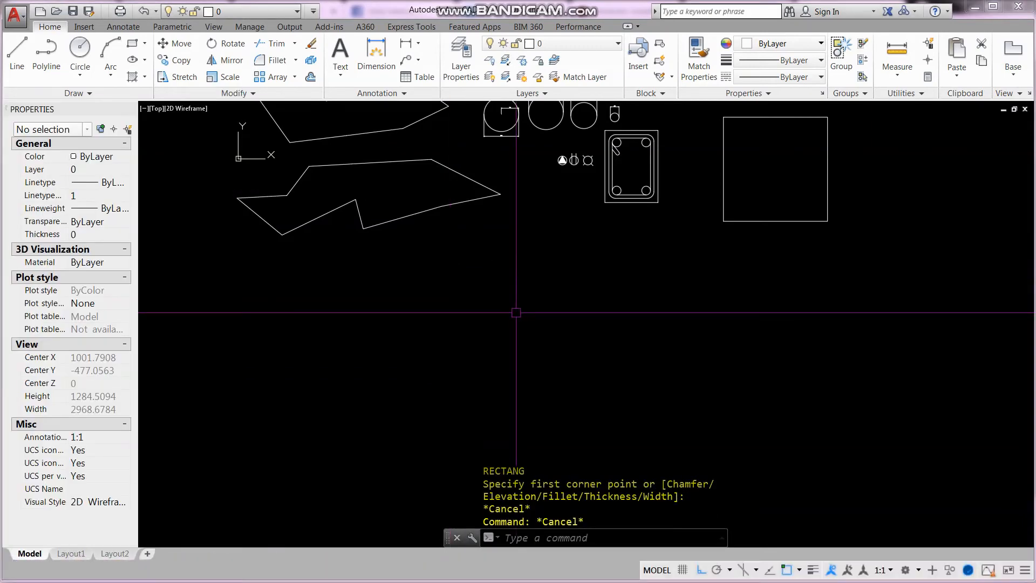
key("Escape")
key("Escape")
type("REC")
key("Return")
key("Escape")
key("Escape")
key("Escape")
- Draw a rectangle 200 wide by 300 high, starting in the empty area below the existing shapes
type("REC")
key("Return")
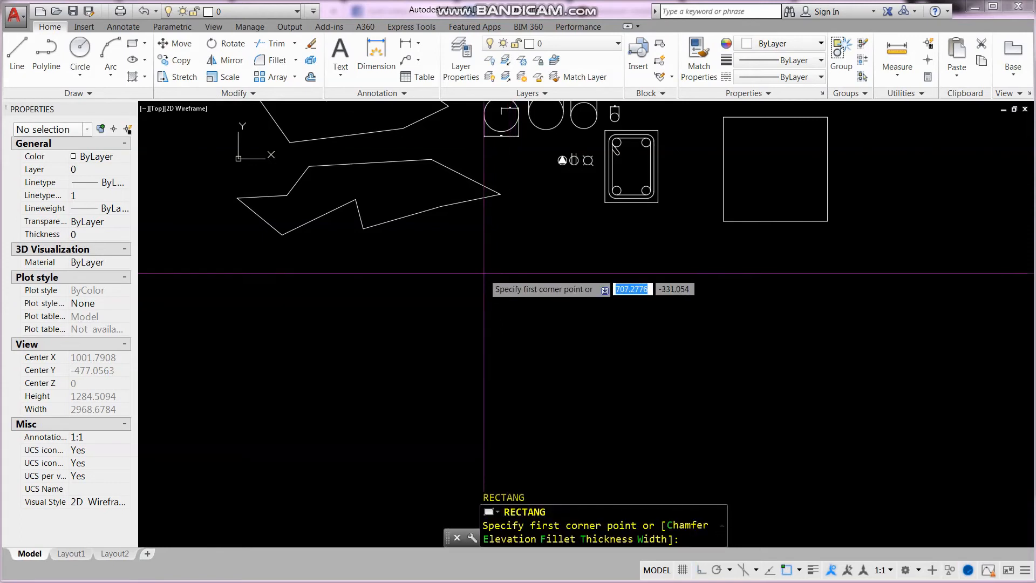
left_click(483, 274)
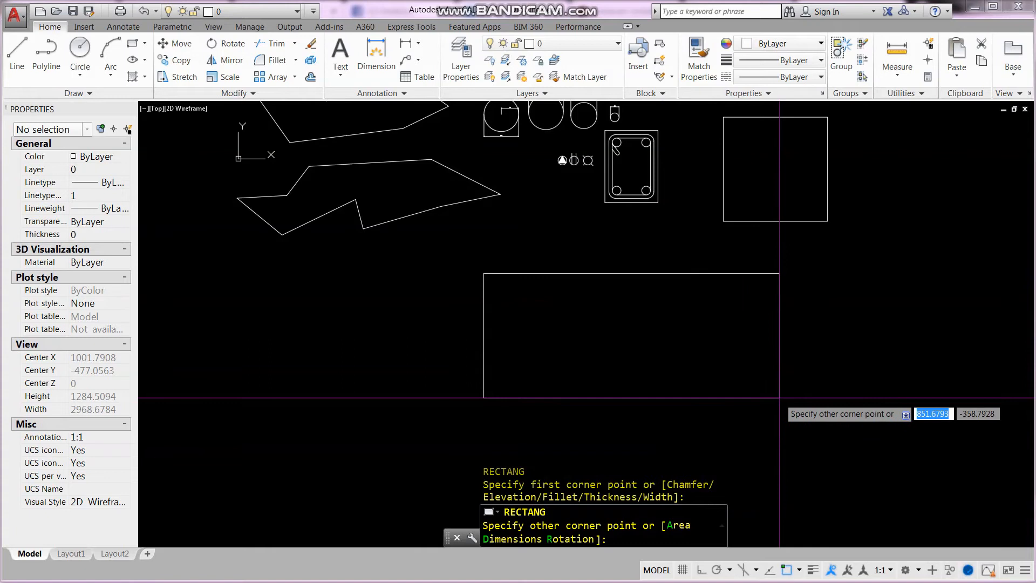
type("@")
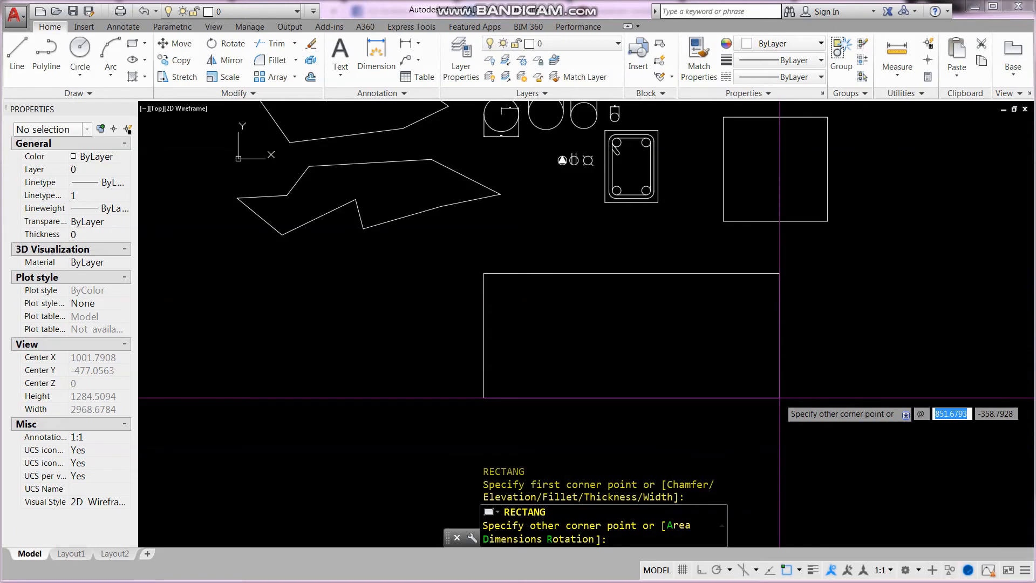
type("200")
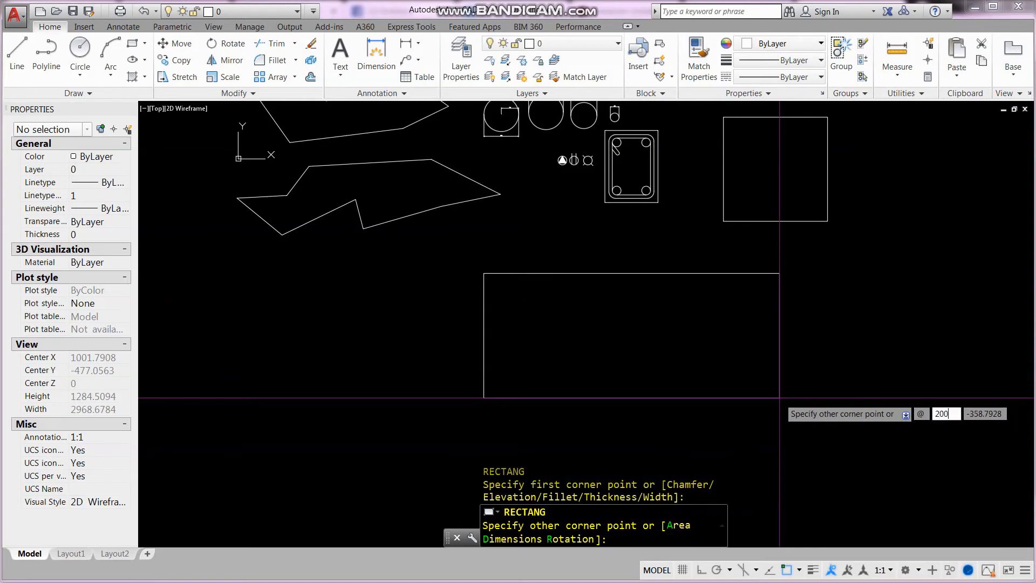
key("Tab")
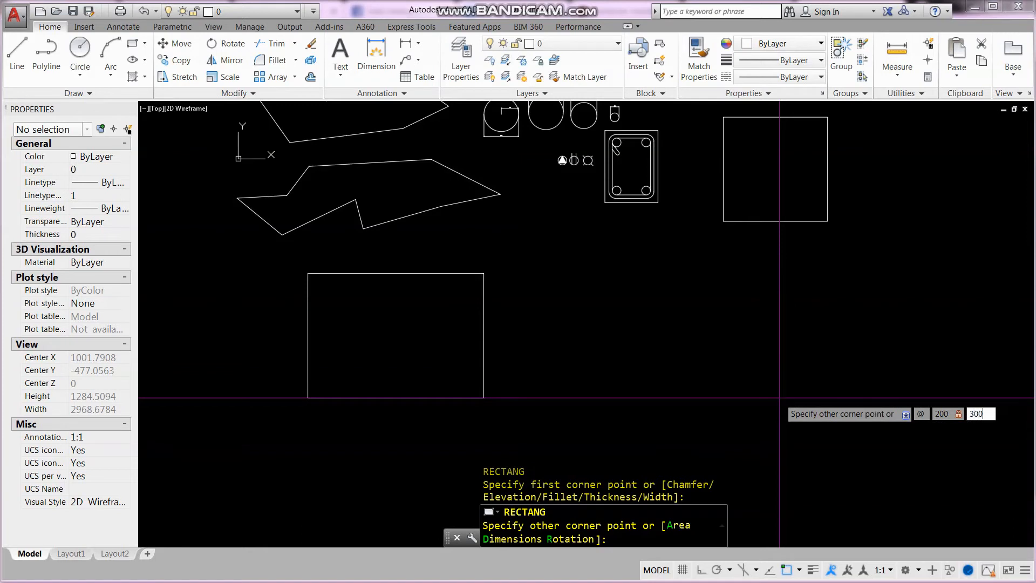
key("Return")
key("Escape")
key("Escape")
key("Escape")
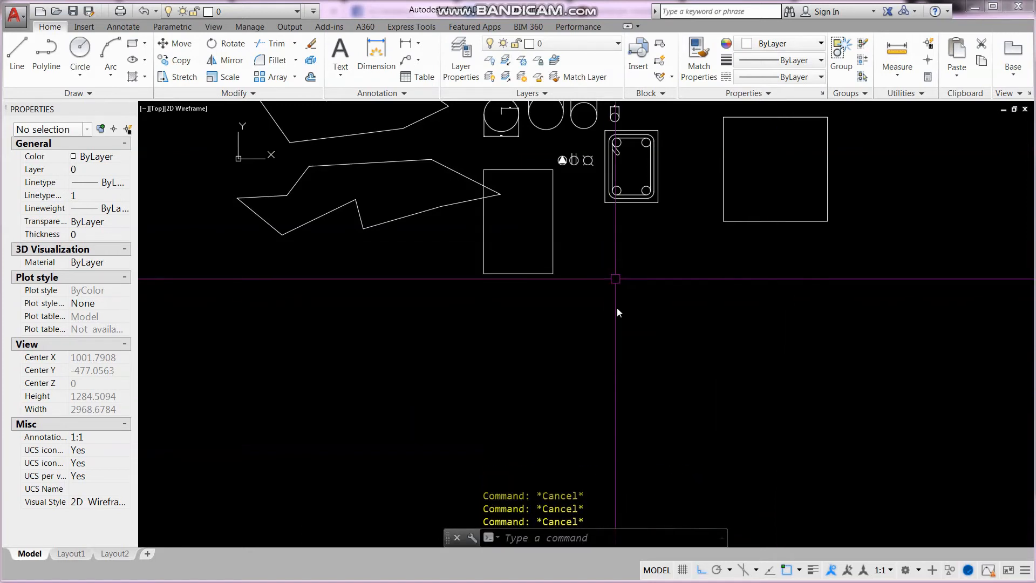
- Move the 200 by 300 rectangle straight down, clear of the irregular polyline shape
type("m")
key("Return")
left_click(573, 316)
left_click(498, 258)
key("Return")
left_click(538, 276)
left_click(626, 368)
key("Escape")
key("Escape")
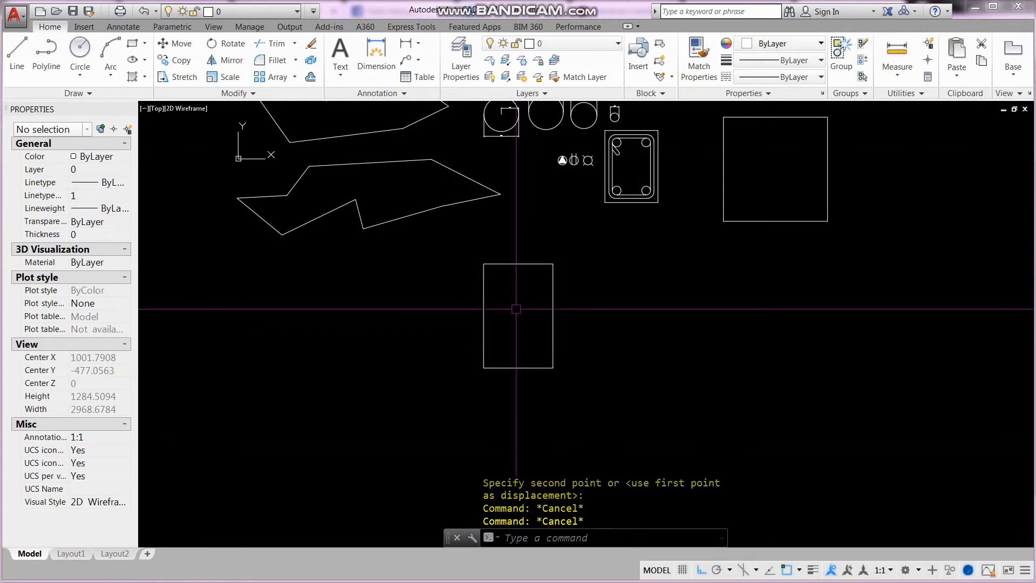
- Draw a rectangle 300 wide by 200 high in the empty space right of the 200 by 300 rectangle
scroll(508, 287, "up", 2)
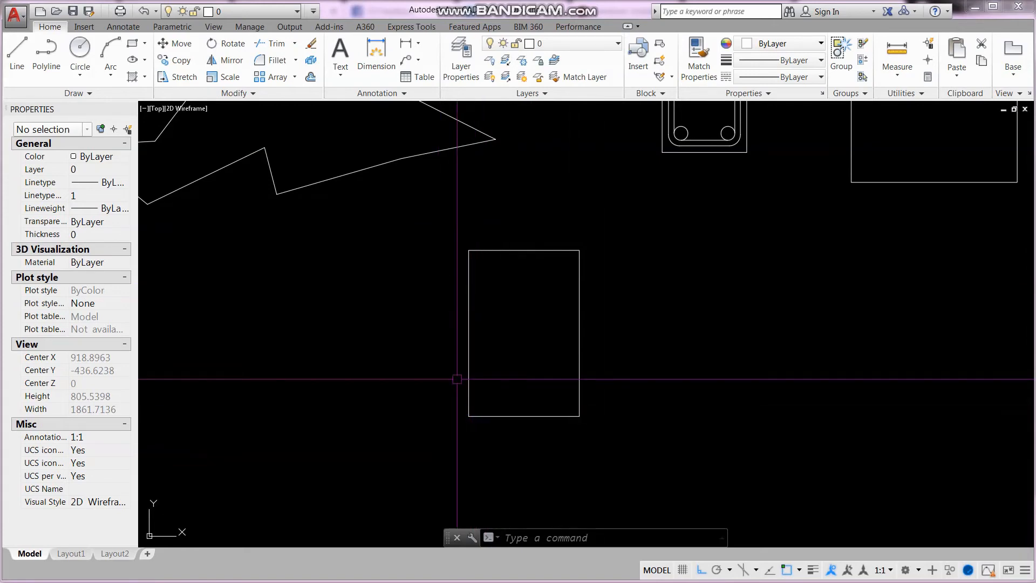
middle_click_drag(589, 400, 462, 370)
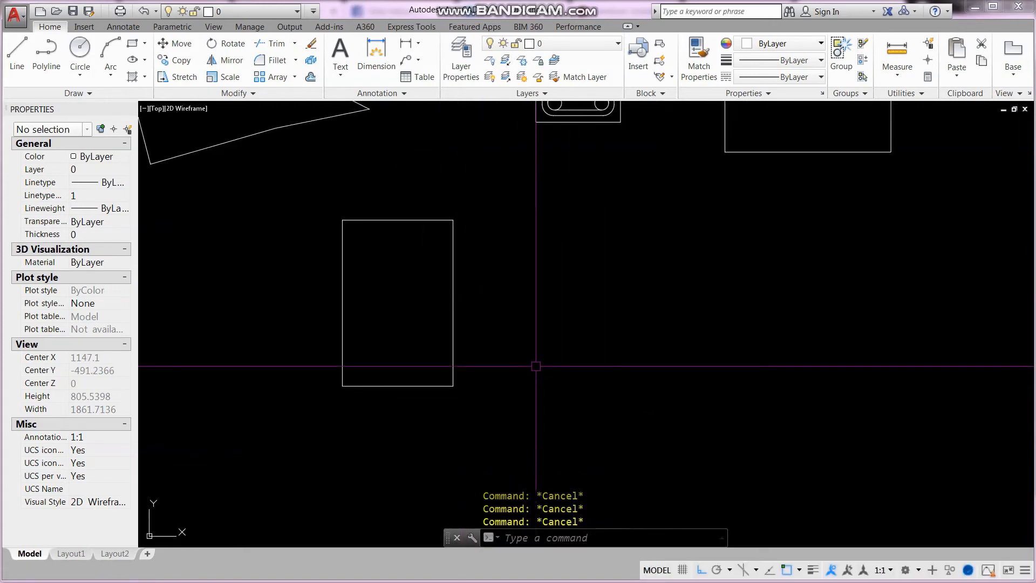
key("Return")
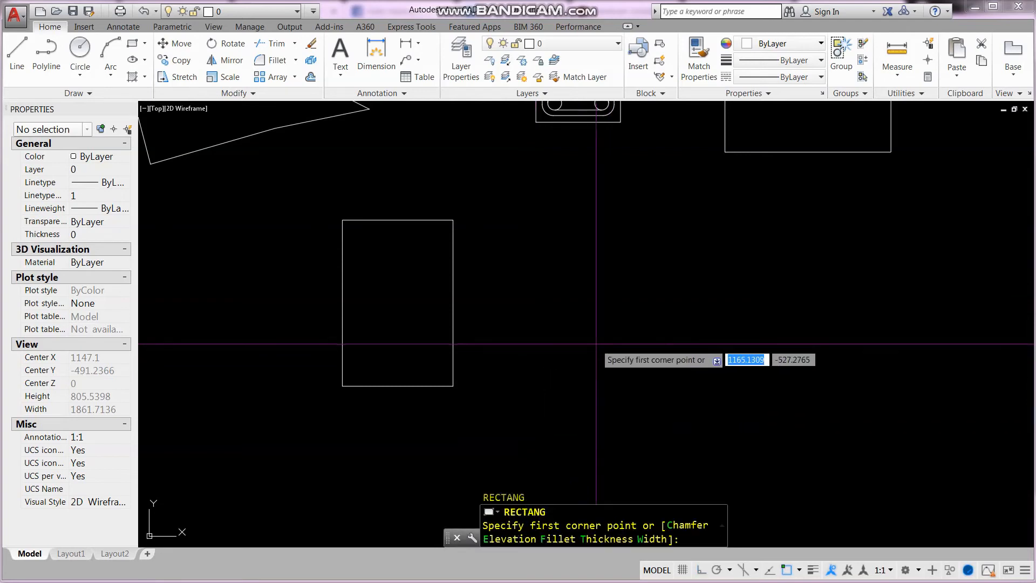
left_click(537, 384)
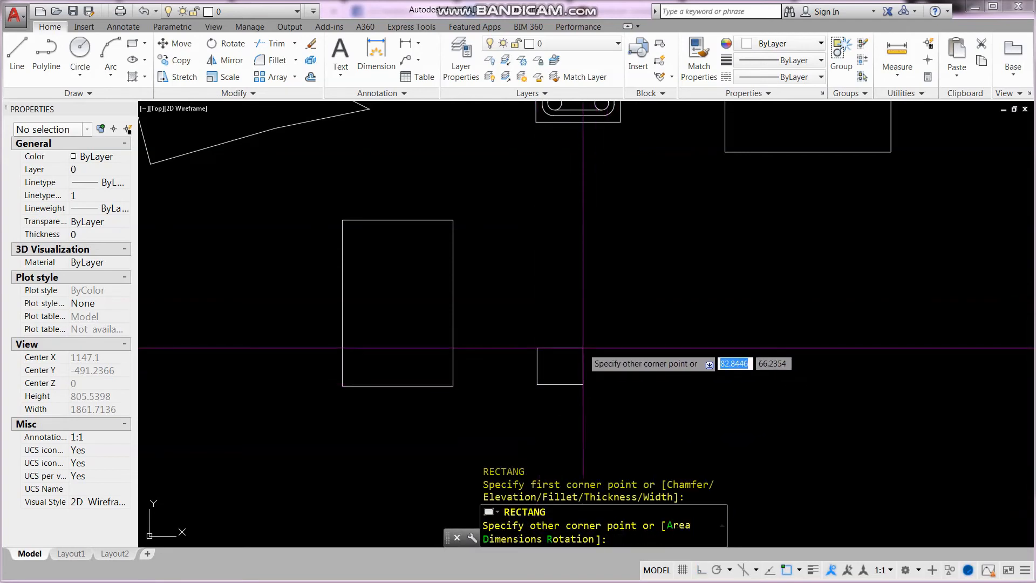
type("@300")
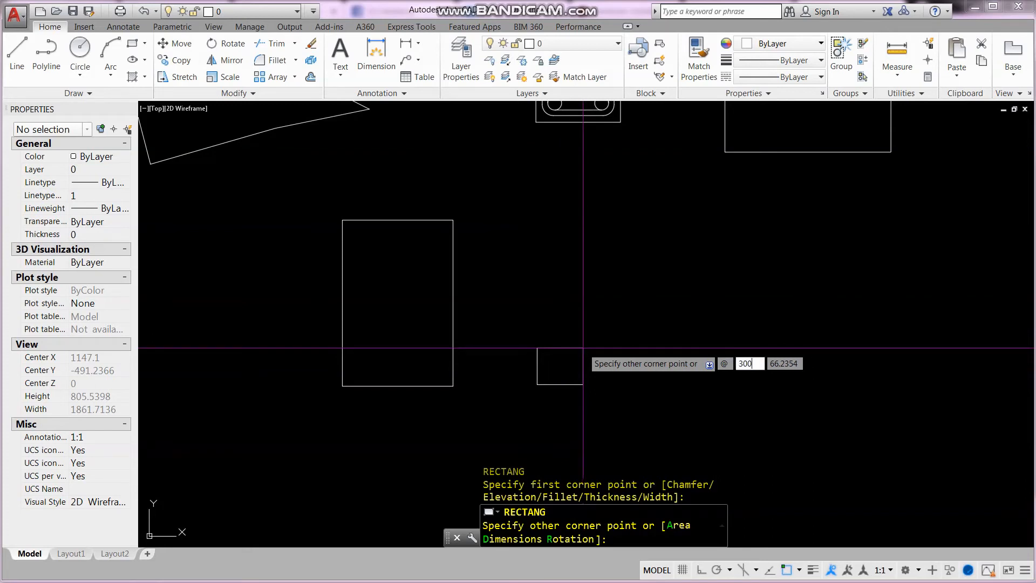
key("Tab")
type("200")
key("Return")
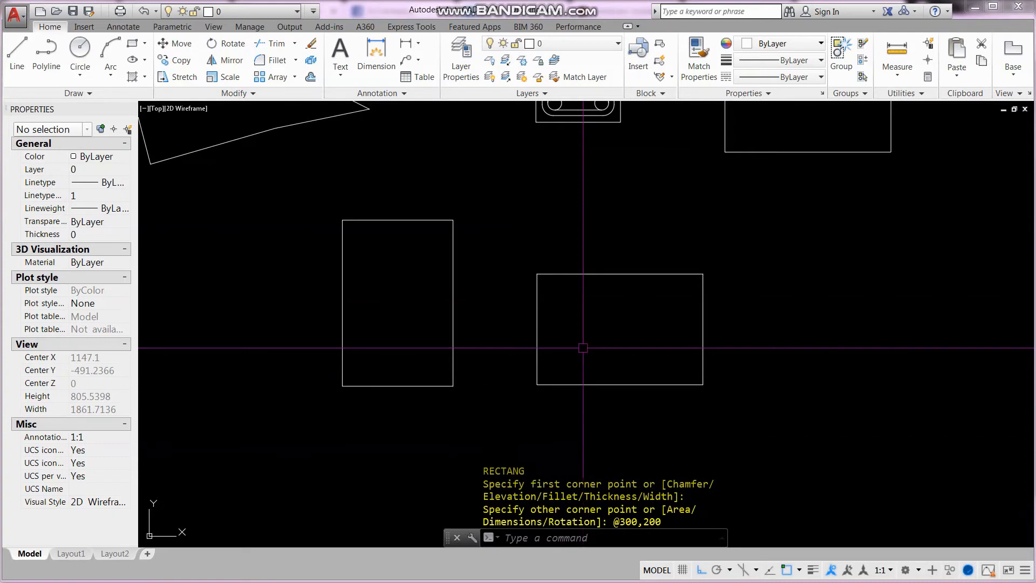
key("Escape")
- Add a vertical linear dimension to the left side of the 300 by 200 rectangle
type("dli")
key("Return")
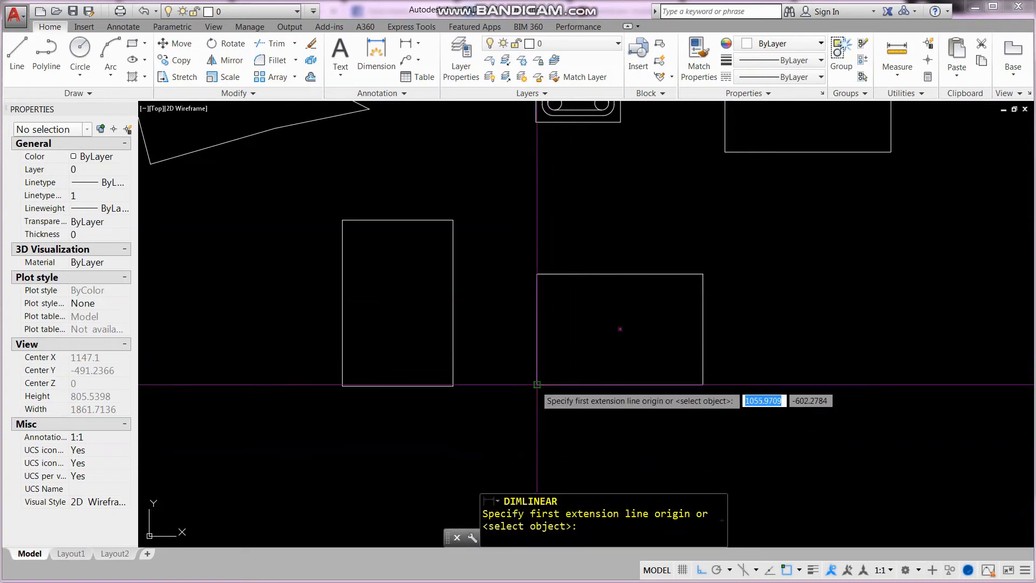
left_click(537, 385)
left_click(537, 274)
left_click(508, 329)
key("Escape")
key("Escape")
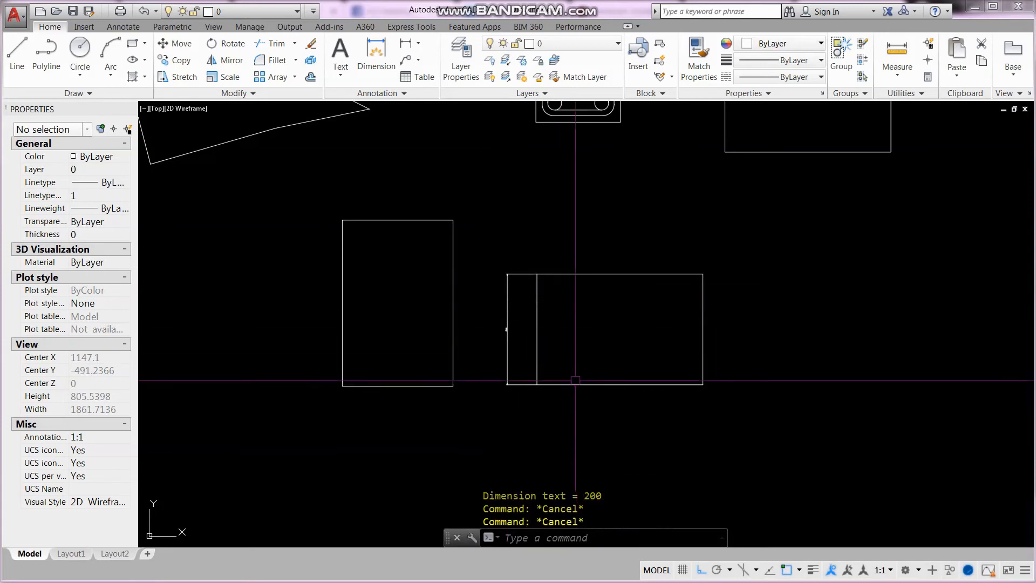
- Add a horizontal linear dimension below the bottom side of the 300 by 200 rectangle
key("Return")
left_click(537, 384)
left_click(703, 384)
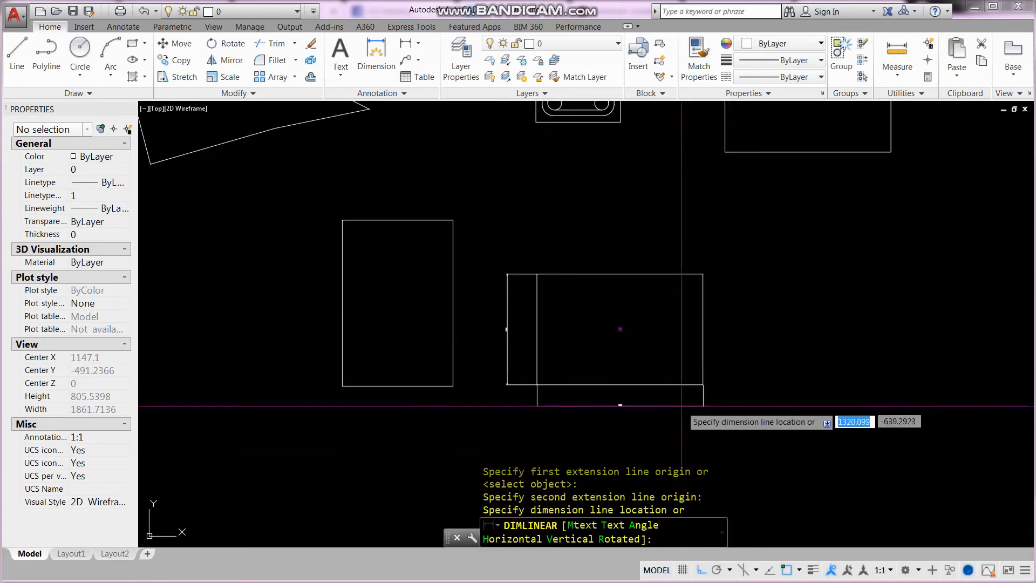
left_click(682, 406)
- Look over the whole drawing, including the two new rectangles
scroll(545, 410, "up", 2)
scroll(607, 419, "down", 4)
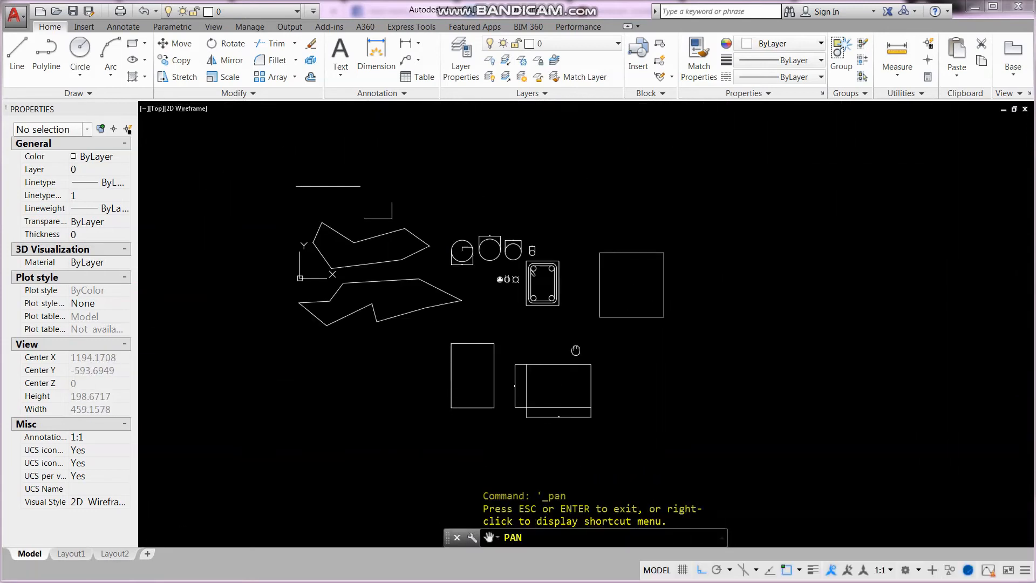
left_click_drag(548, 346, 656, 367)
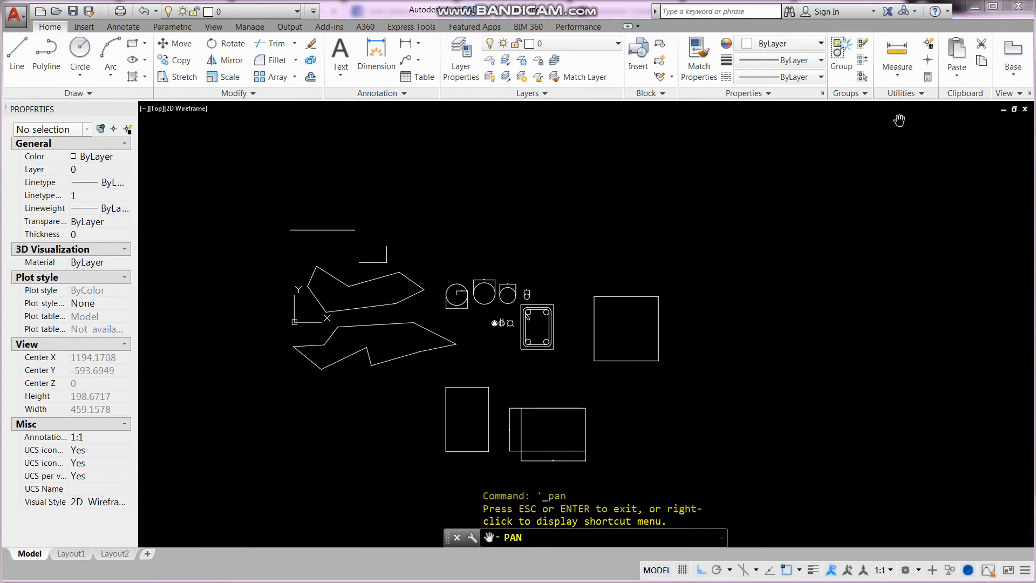
key("Escape")
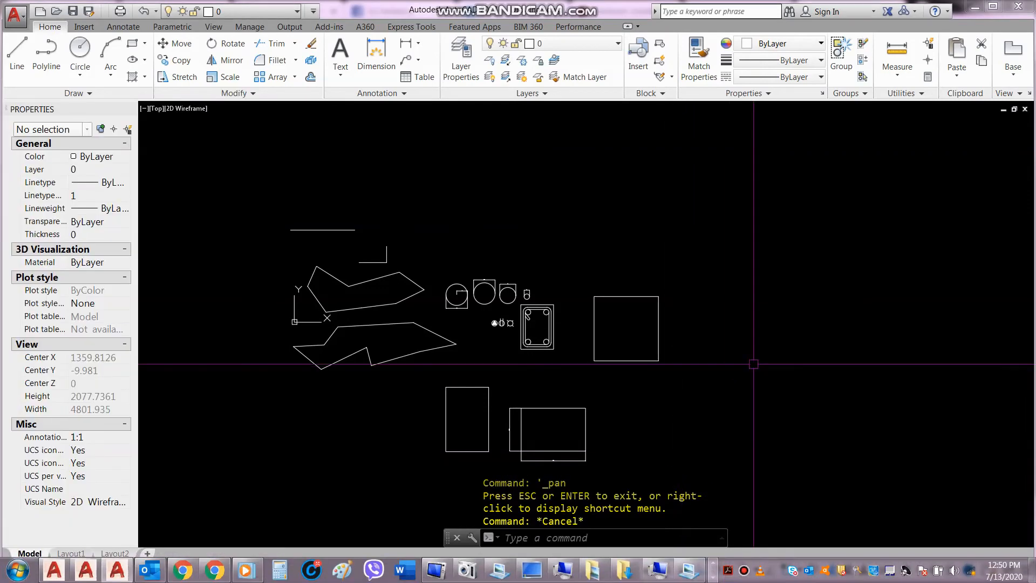
key("Escape")
middle_click_drag(637, 406, 681, 376)
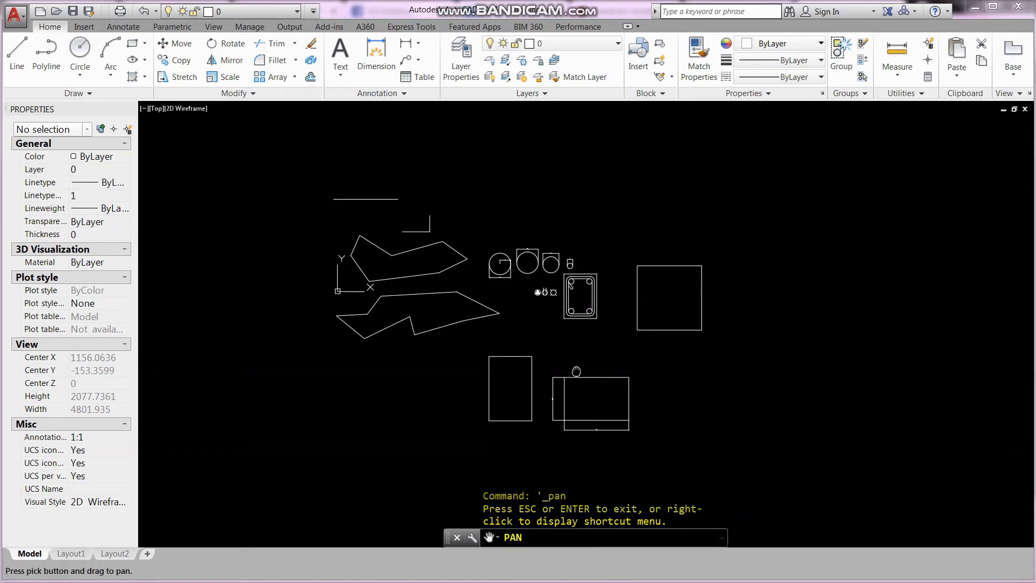
middle_click_drag(575, 370, 603, 342)
scroll(542, 360, "up", 6)
scroll(499, 250, "down", 2)
mouse_move(505, 269)
middle_mouse_down()
mouse_move(515, 291)
mouse_move(505, 269)
middle_mouse_up()
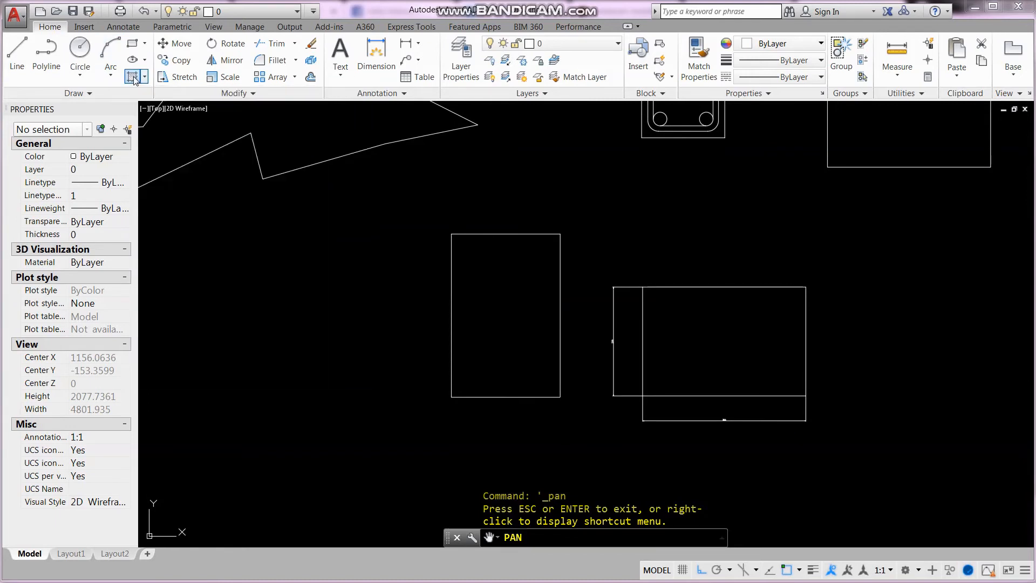
- Hatch the inside of the 200 by 300 rectangle with the AR-CONC pattern
left_click(132, 76)
key("Escape")
key("Escape")
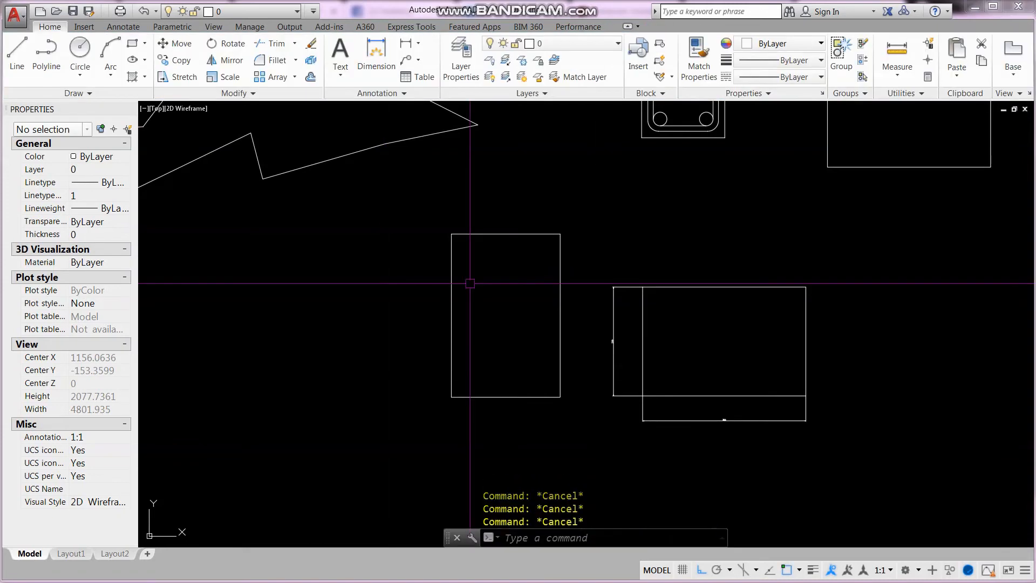
key("Return")
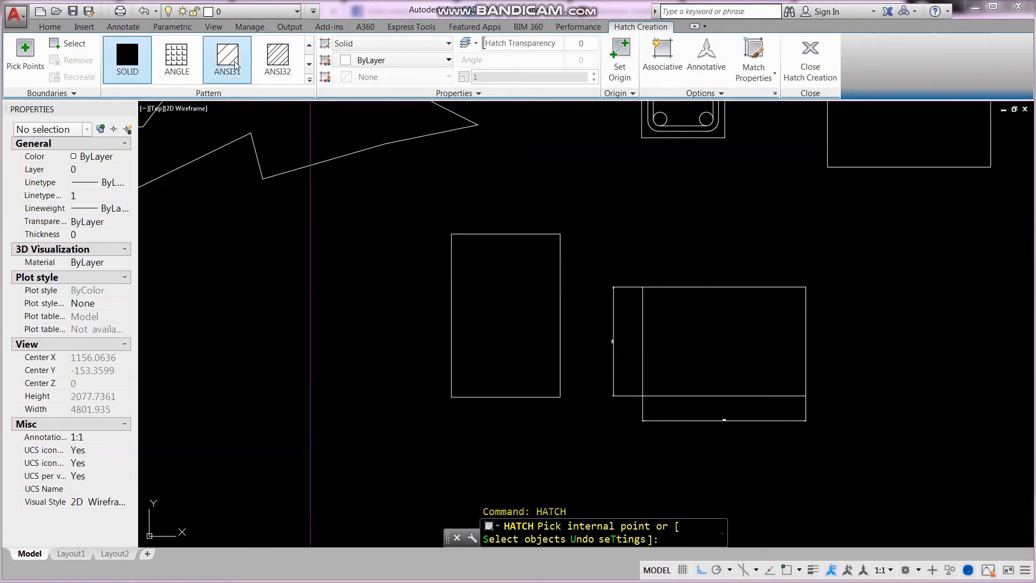
left_click(309, 80)
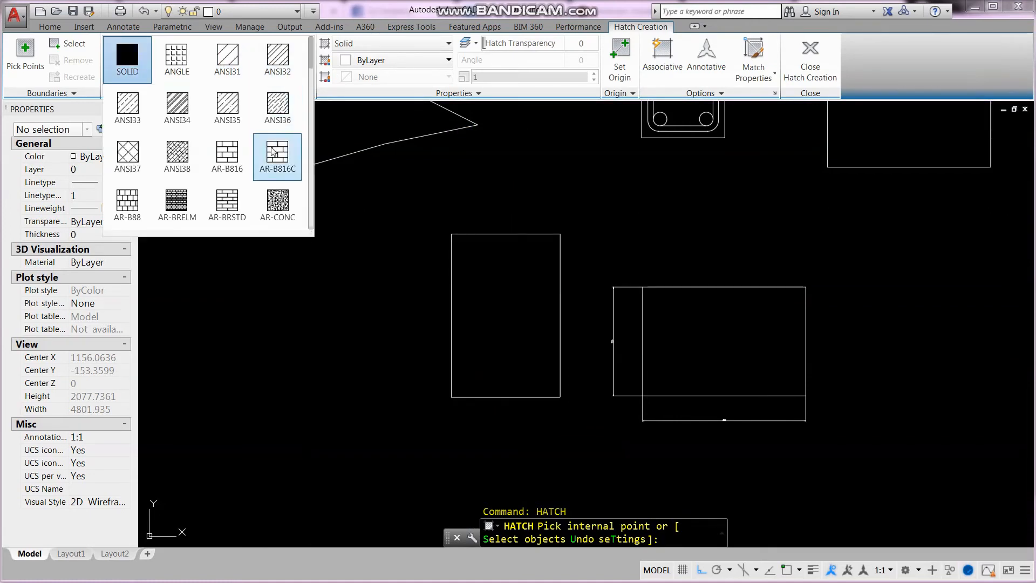
left_click(278, 208)
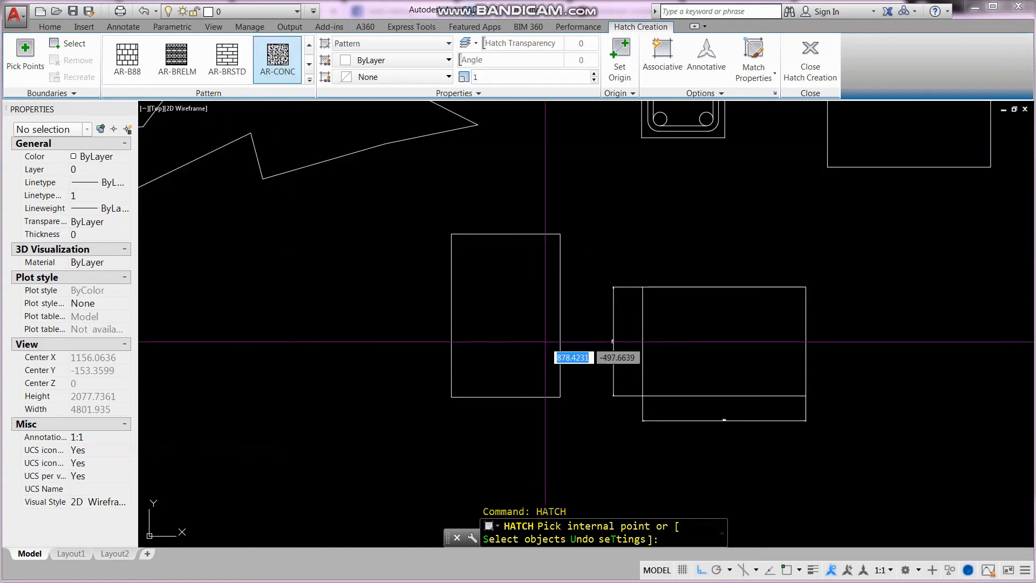
left_click(506, 314)
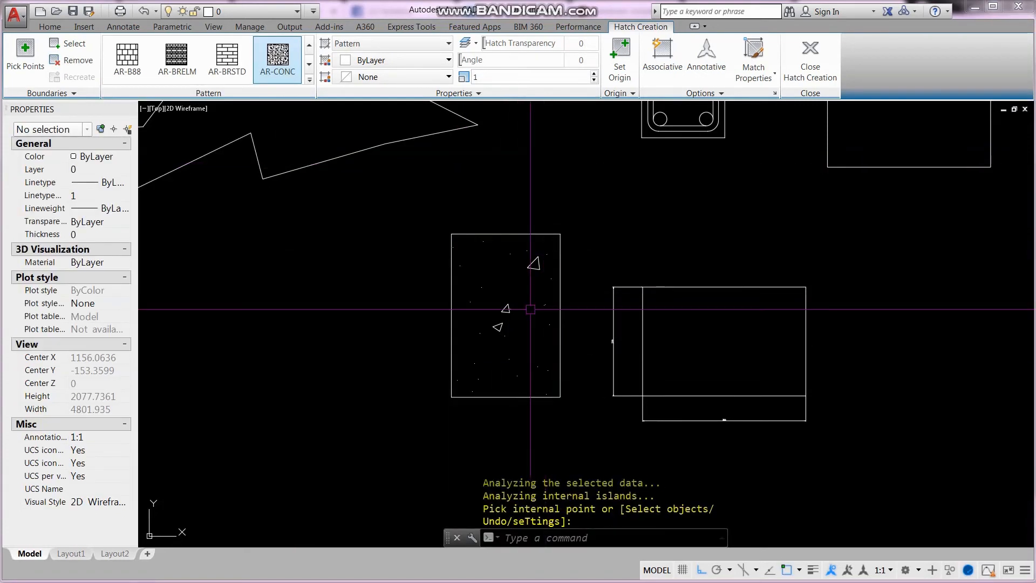
key("Return")
key("Escape")
key("Escape")
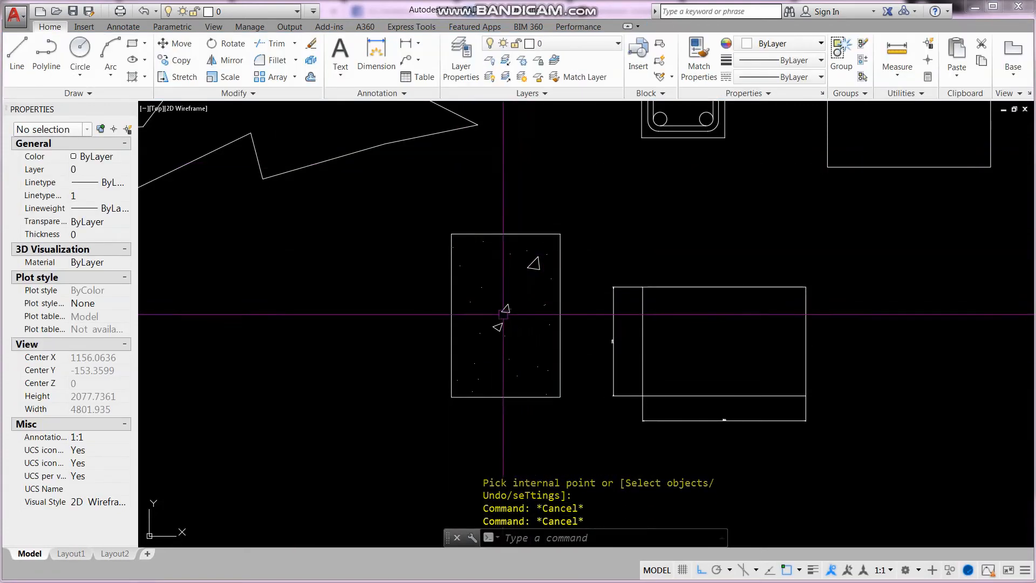
- Set the scale of the 200 by 300 rectangle's concrete hatch to 0.1
left_click(505, 310)
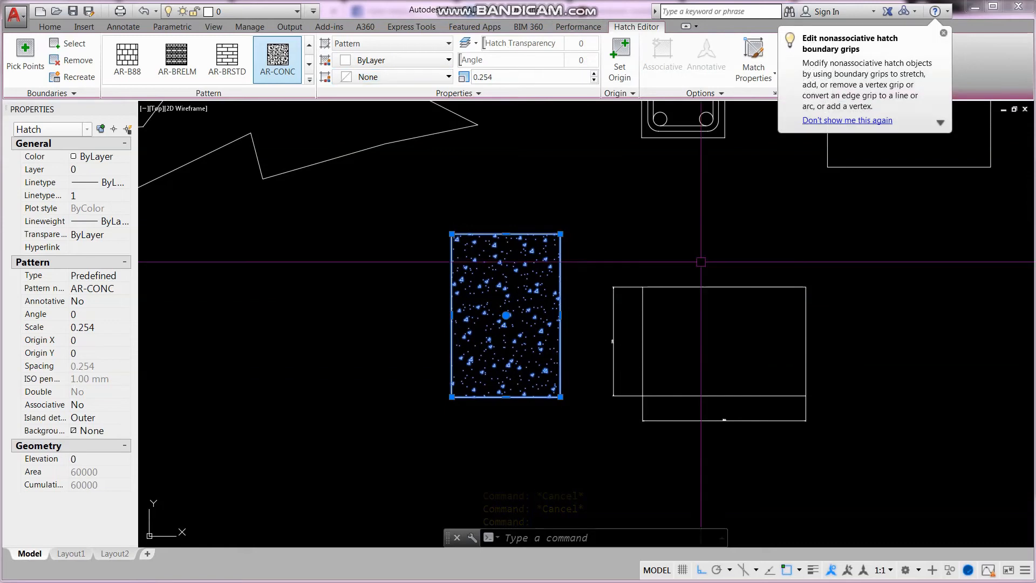
left_click(470, 78)
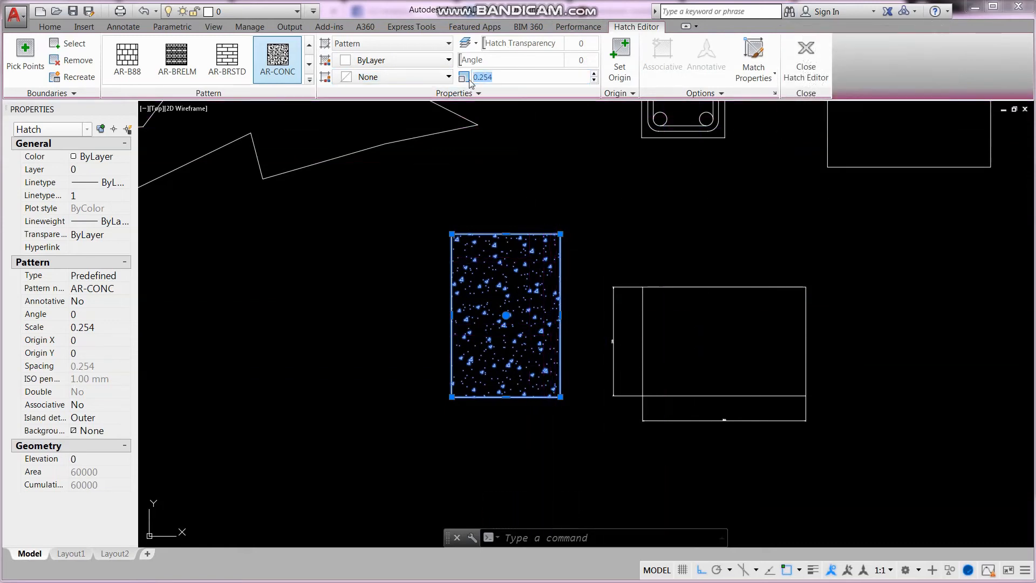
key("Return")
key("Escape")
key("Escape")
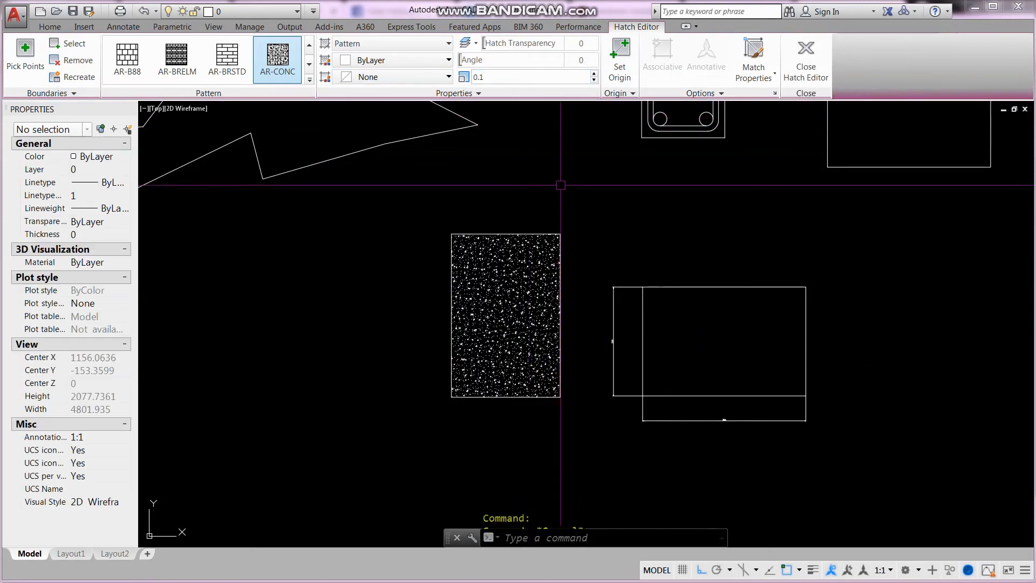
- Hatch the border between the outer rectangle and the outer rounded outline of the four-circle section with AR-CONC
scroll(498, 253, "up", 4)
scroll(472, 298, "down", 2)
scroll(472, 298, "down", 3)
scroll(423, 290, "up", 5)
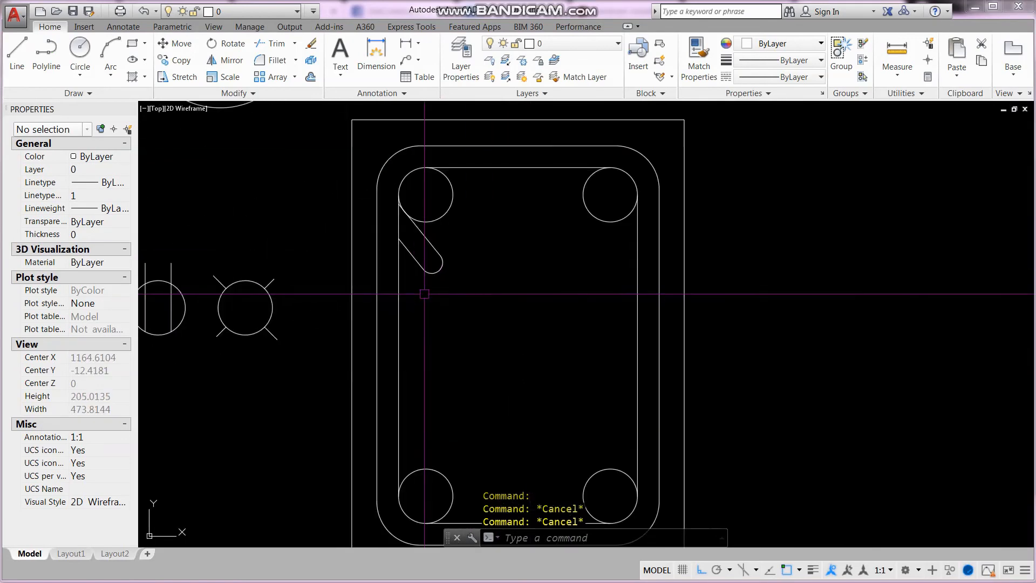
scroll(408, 175, "down", 2)
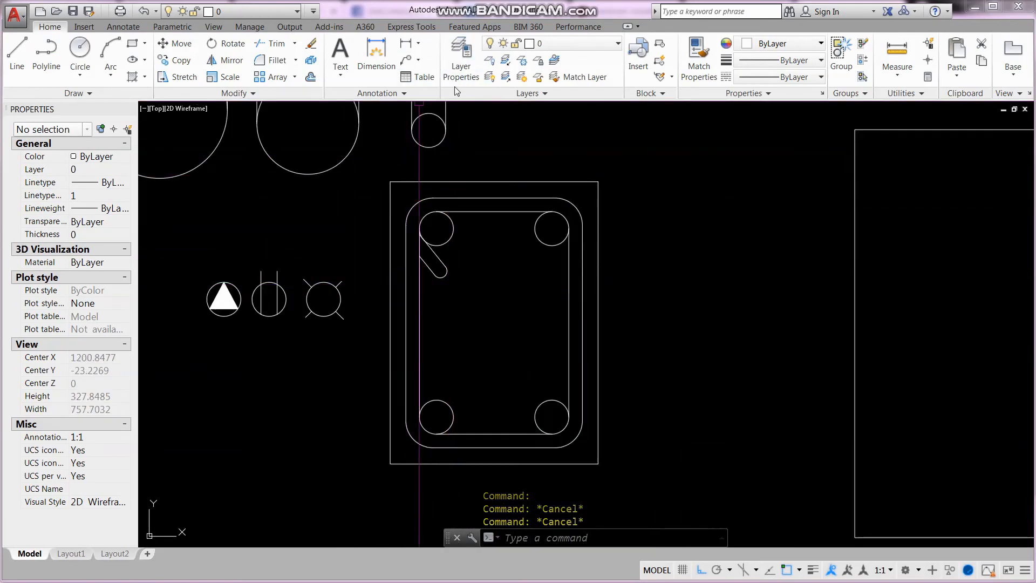
key("Escape")
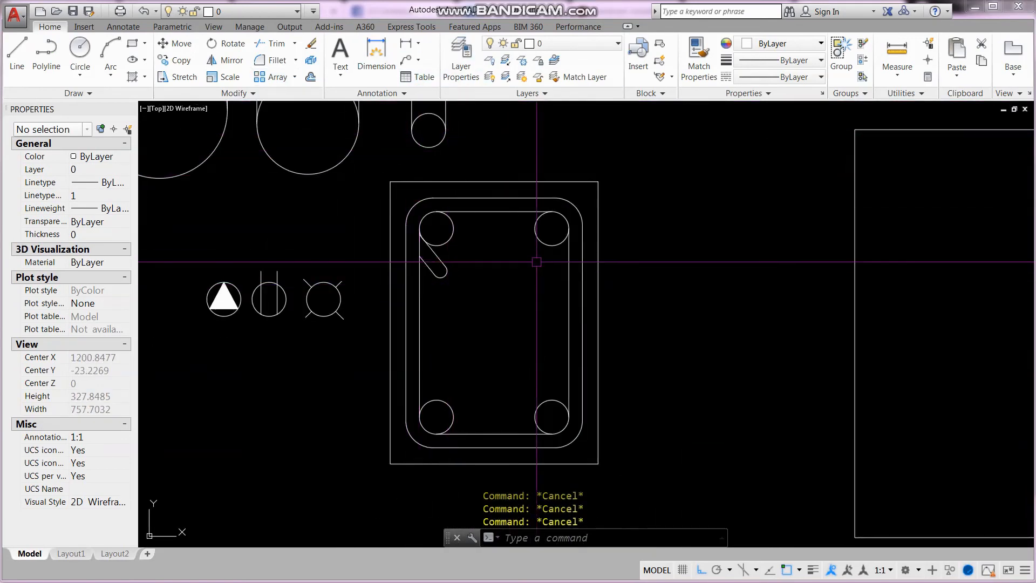
type("h")
key("Return")
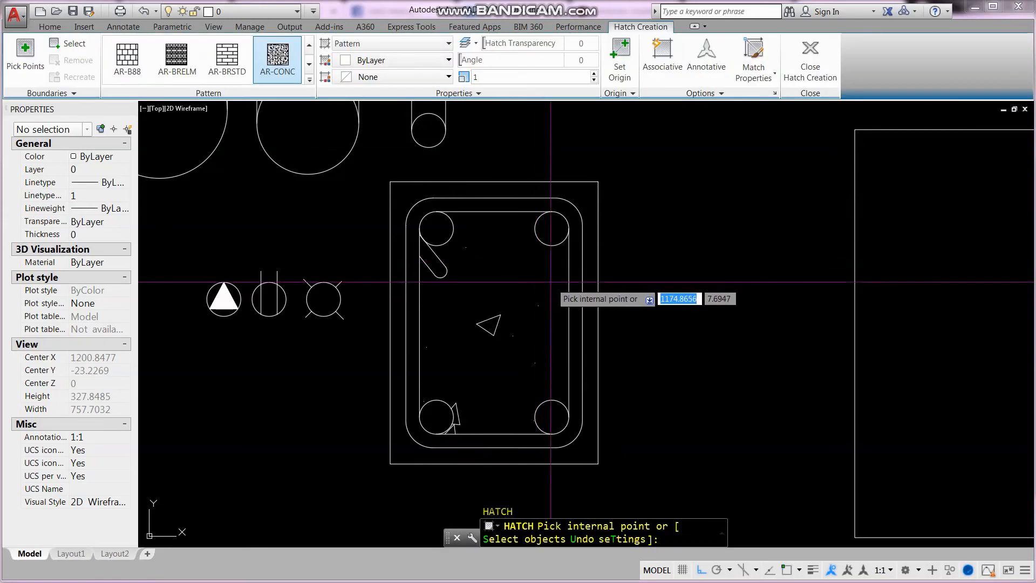
left_click(588, 313)
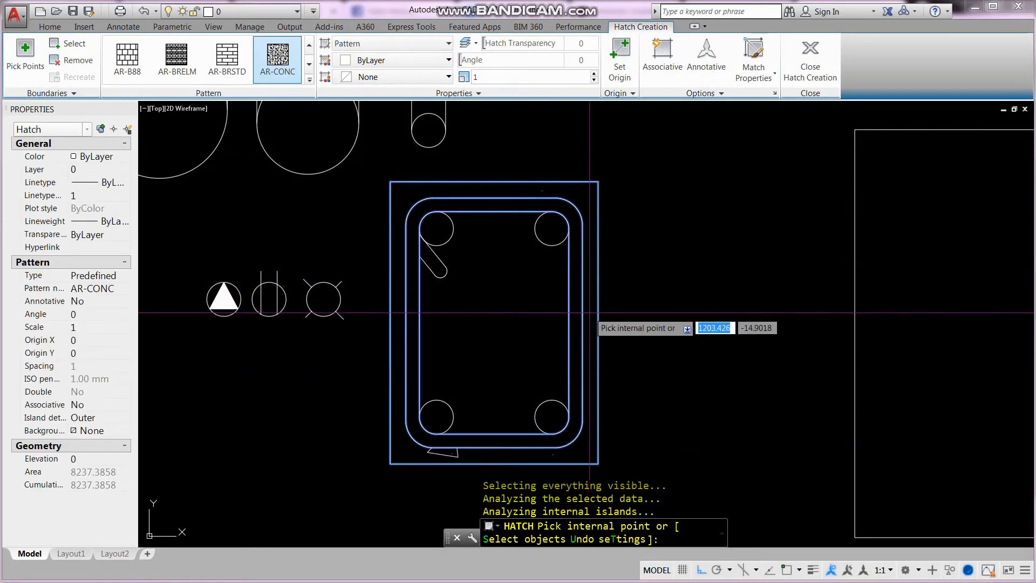
key("Return")
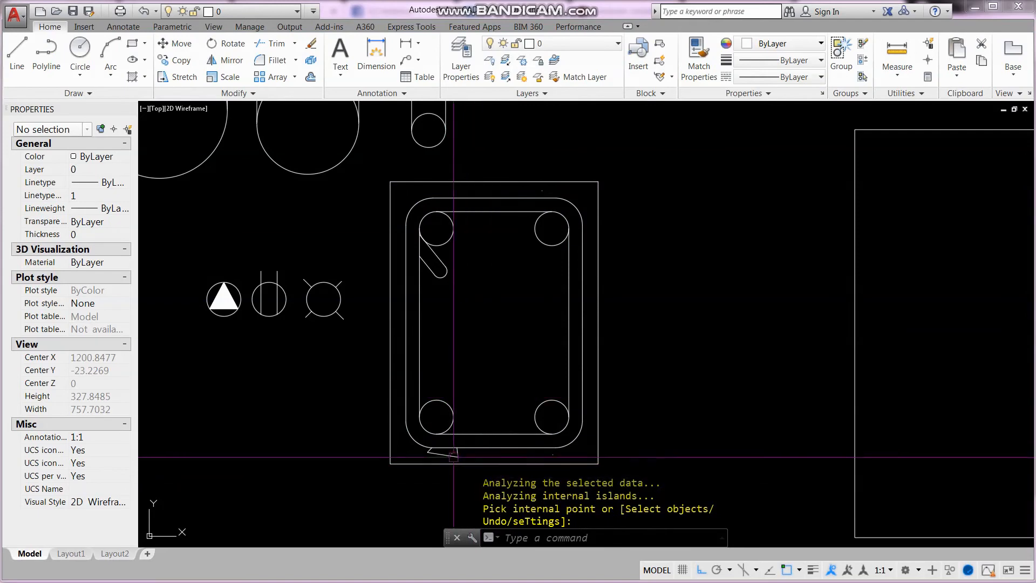
- Reduce the pattern scale of the concrete hatch in the section's outer border
left_click(517, 182)
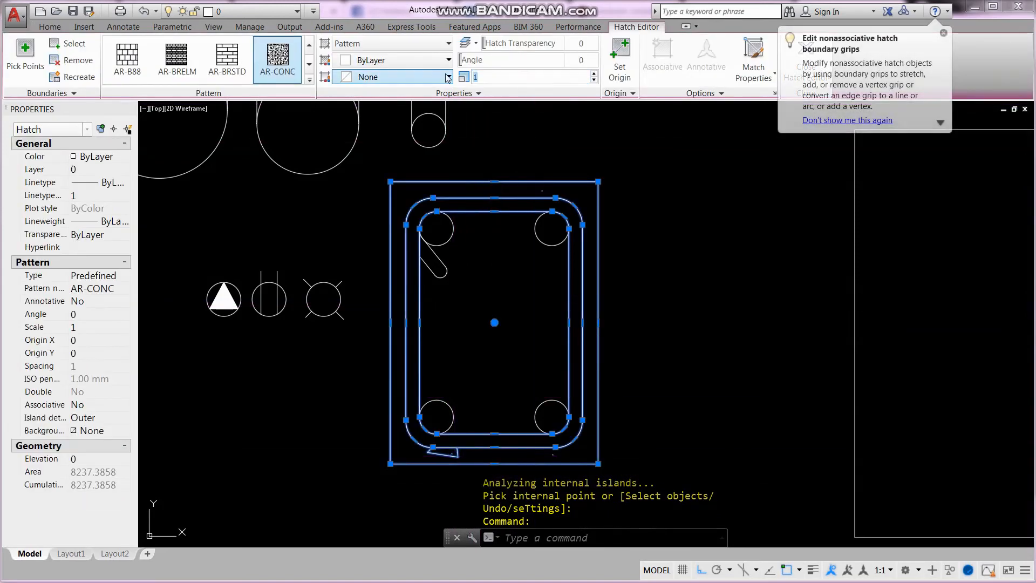
key("Escape")
key("Escape")
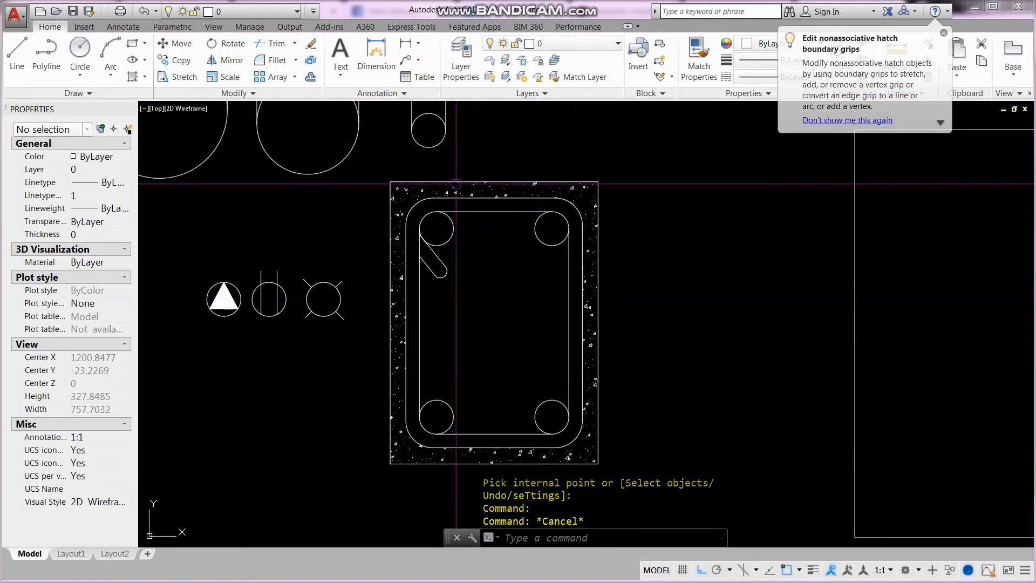
- Hatch the section's core inside the inner outline with AR-CONC, leaving the four circles and the hook empty
scroll(489, 250, "up", 2)
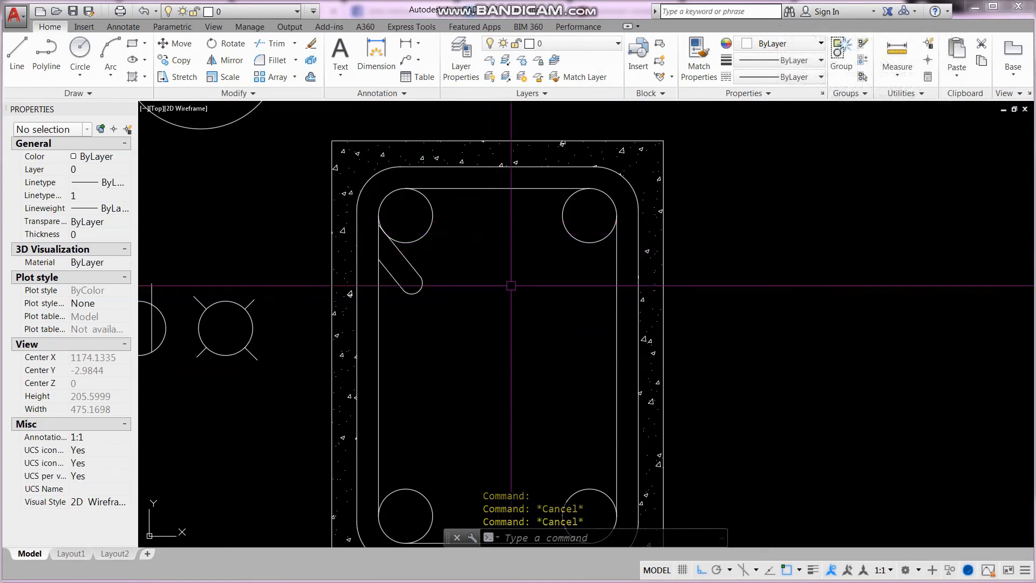
type("h")
key("Return")
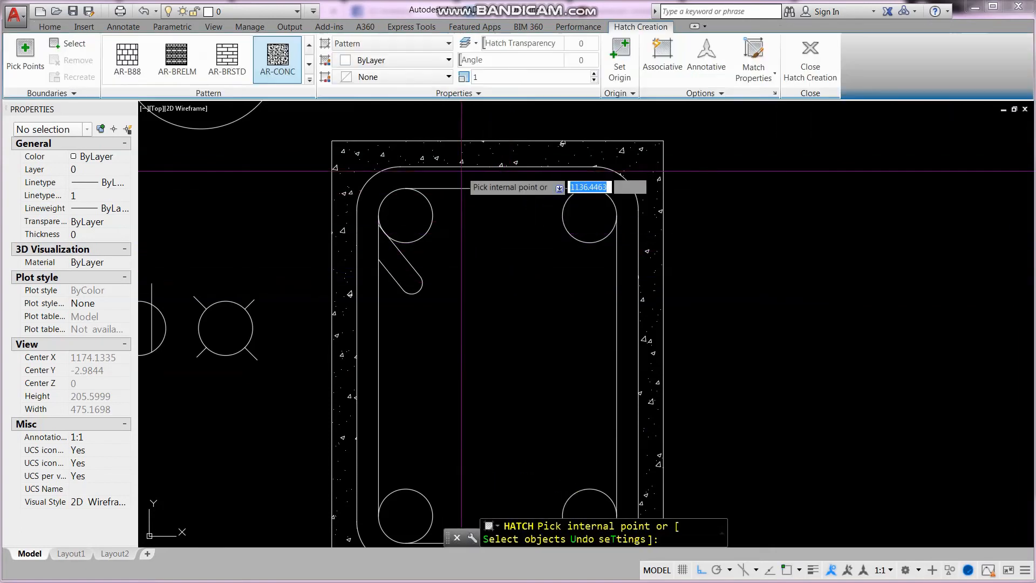
left_click(474, 259)
key("Return")
key("Return")
key("Escape")
key("Escape")
key("Escape")
- Set the scale of the section core's concrete hatch to 0.1
left_click(506, 411)
left_click(481, 355)
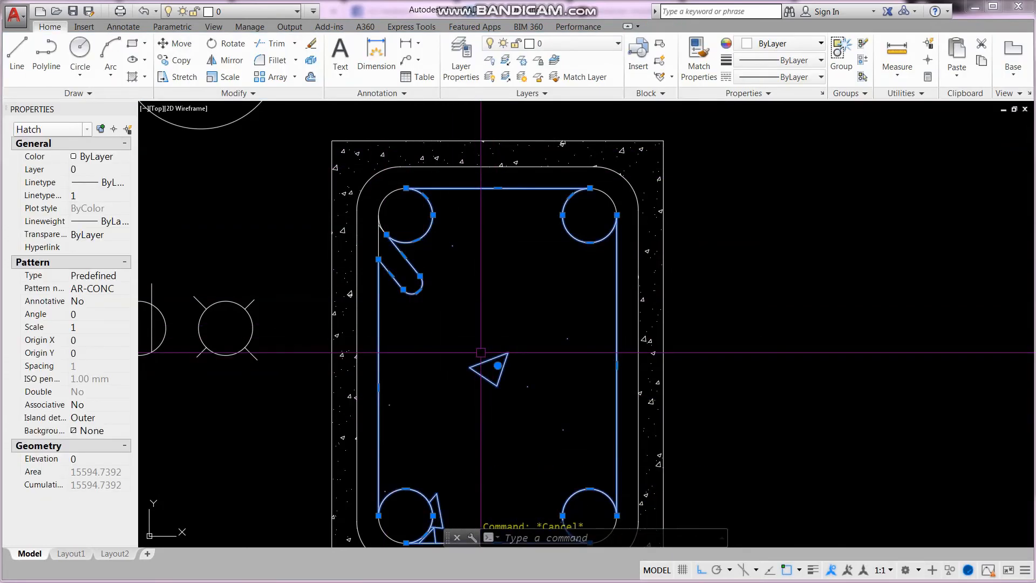
type(".1")
key("Return")
key("Escape")
key("Escape")
- Hatch the section's outer border with the ANSI32 pattern
scroll(542, 191, "down", 2)
mouse_move(572, 286)
middle_mouse_down()
mouse_move(548, 285)
mouse_move(541, 301)
middle_mouse_up()
scroll(442, 228, "up", 4)
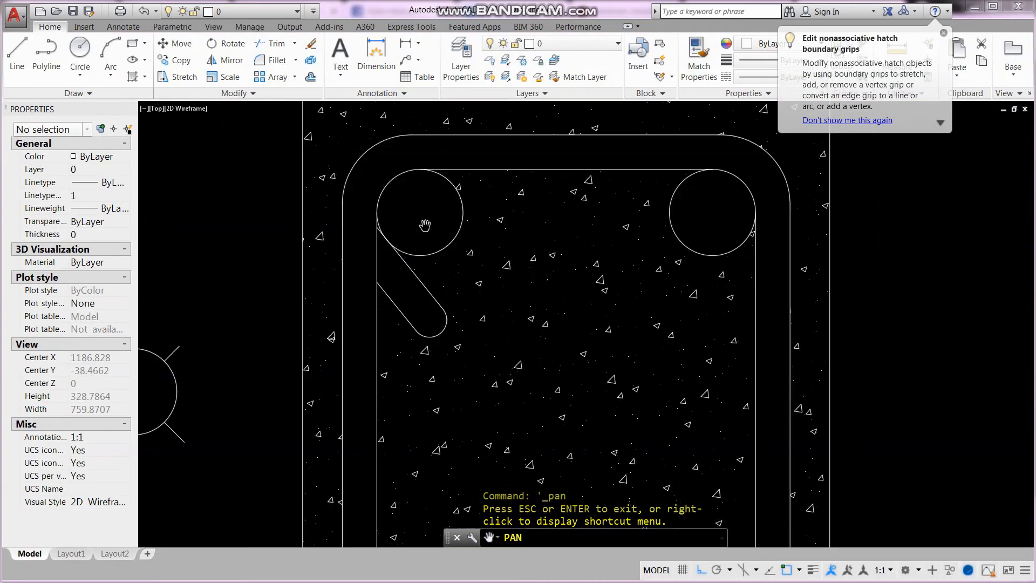
key("Escape")
key("Escape")
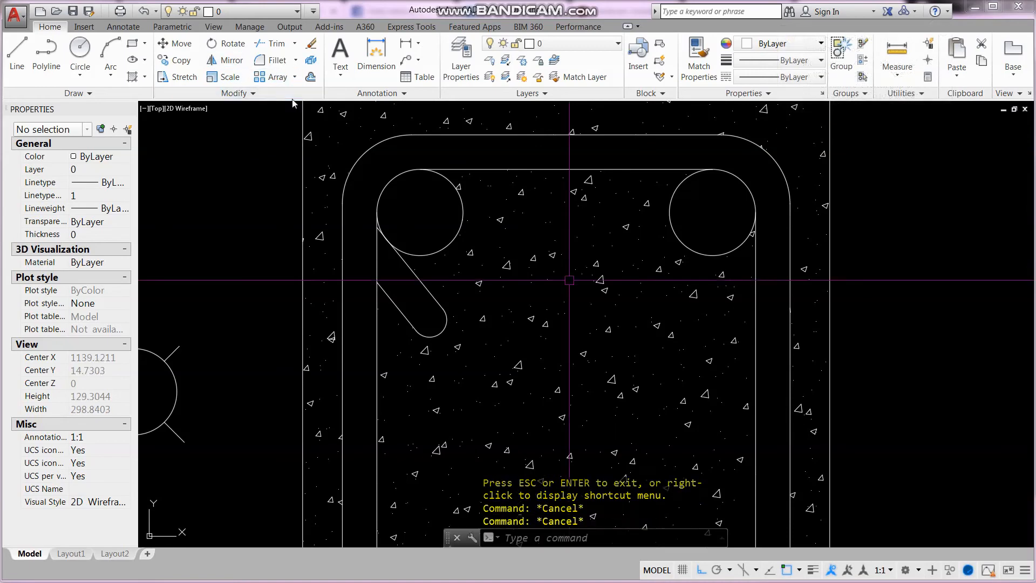
type("h")
key("Return")
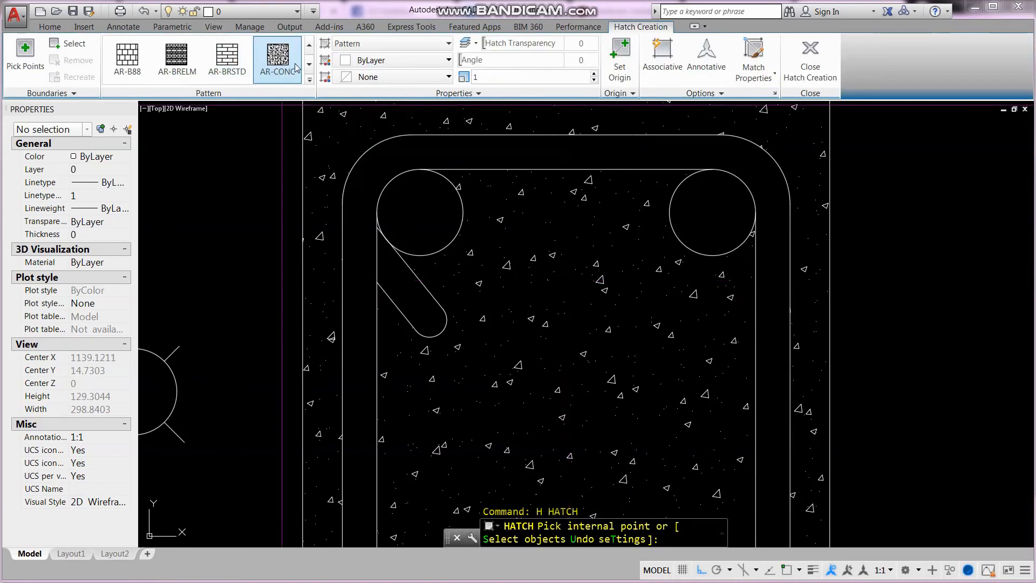
left_click(310, 79)
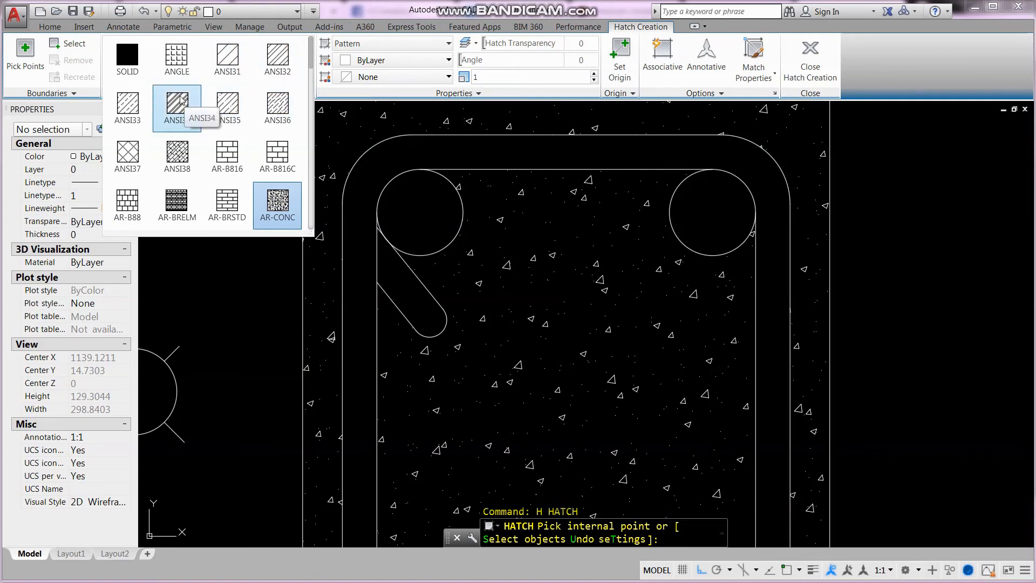
left_click(278, 56)
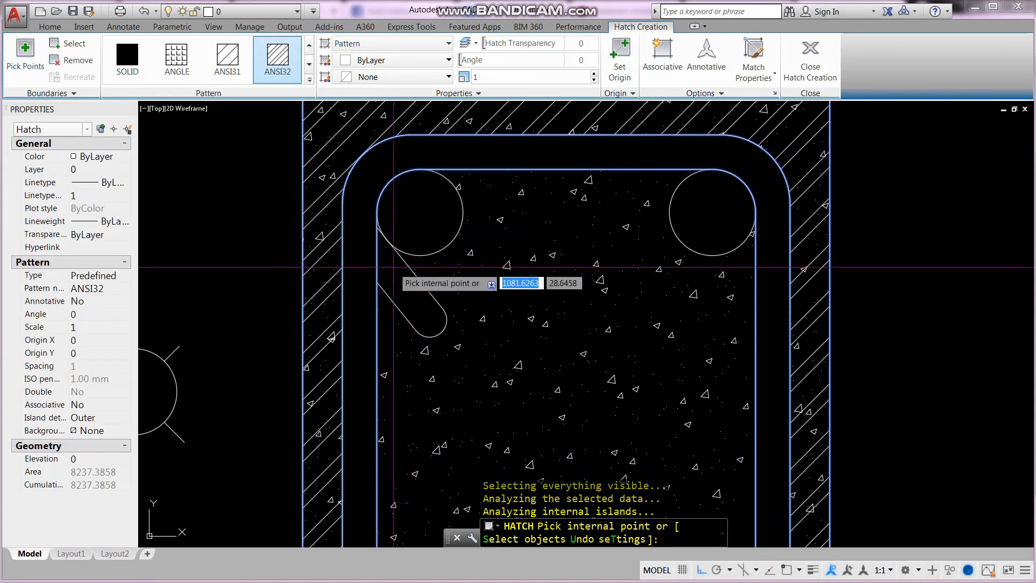
key("Return")
key("Return")
scroll(370, 196, "up", 2)
key("Escape")
key("Escape")
key("Escape")
- Erase the ANSI32 hatch from the section's outer border, keeping the concrete hatch
type("e")
key("Return")
left_click(285, 199)
key("Return")
scroll(342, 204, "down", 3)
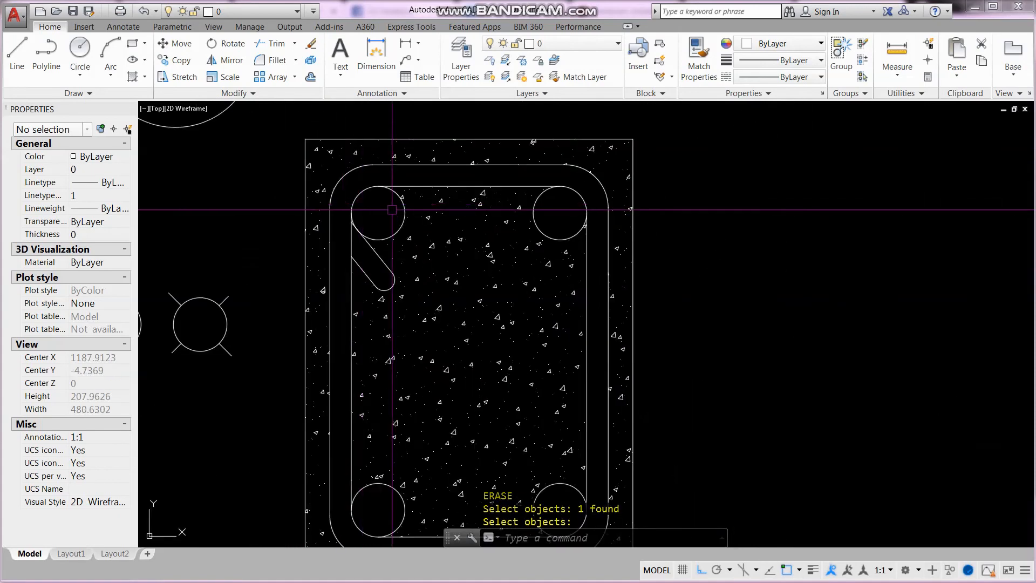
- Hatch the band between the two rounded outlines of the section with the ANSI32 pattern at scale 1
key("Escape")
key("Escape")
key("Escape")
type("h")
key("Return")
scroll(417, 144, "down", 2)
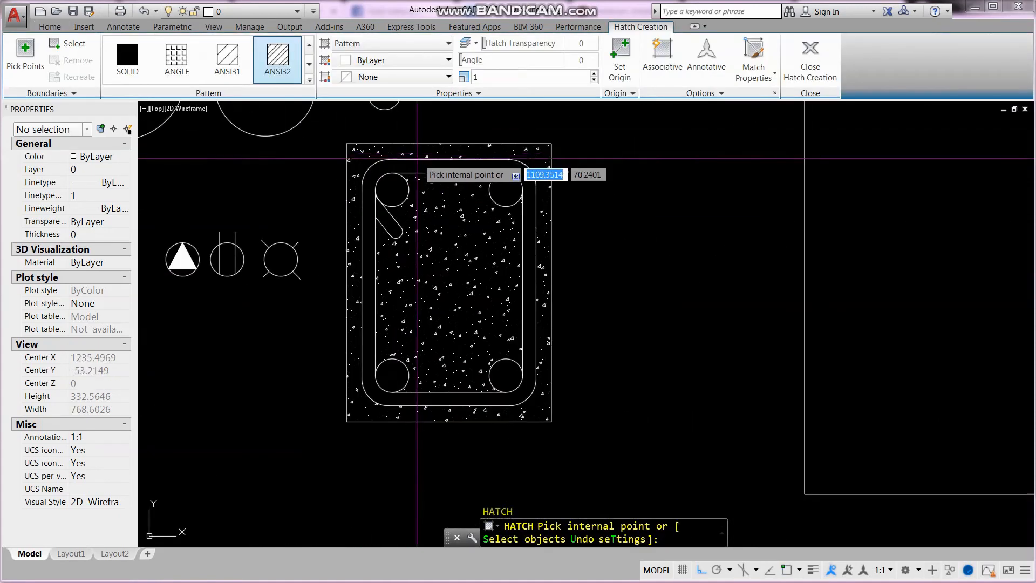
left_click(426, 167)
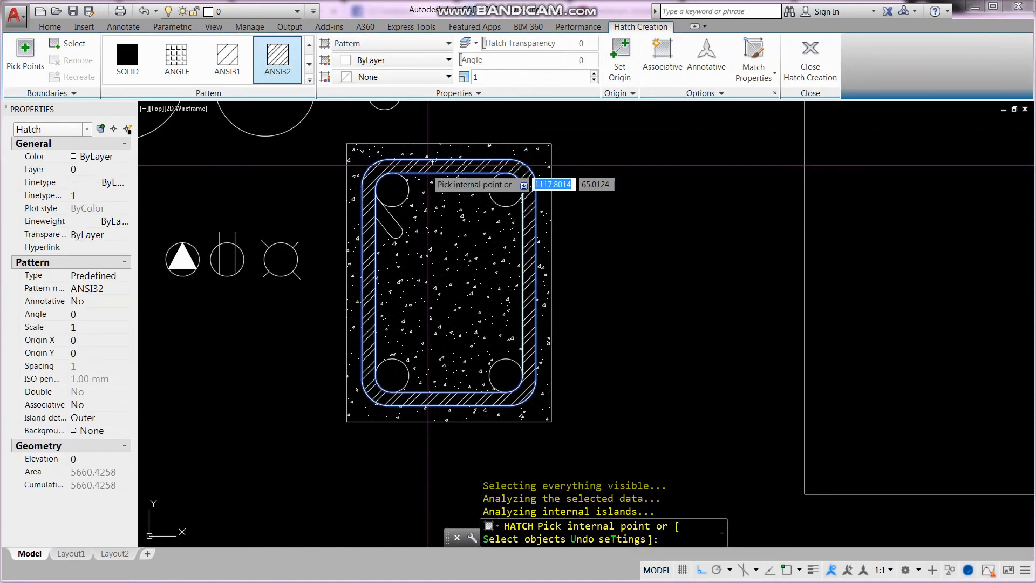
key("Return")
scroll(398, 240, "up", 2)
key("Escape")
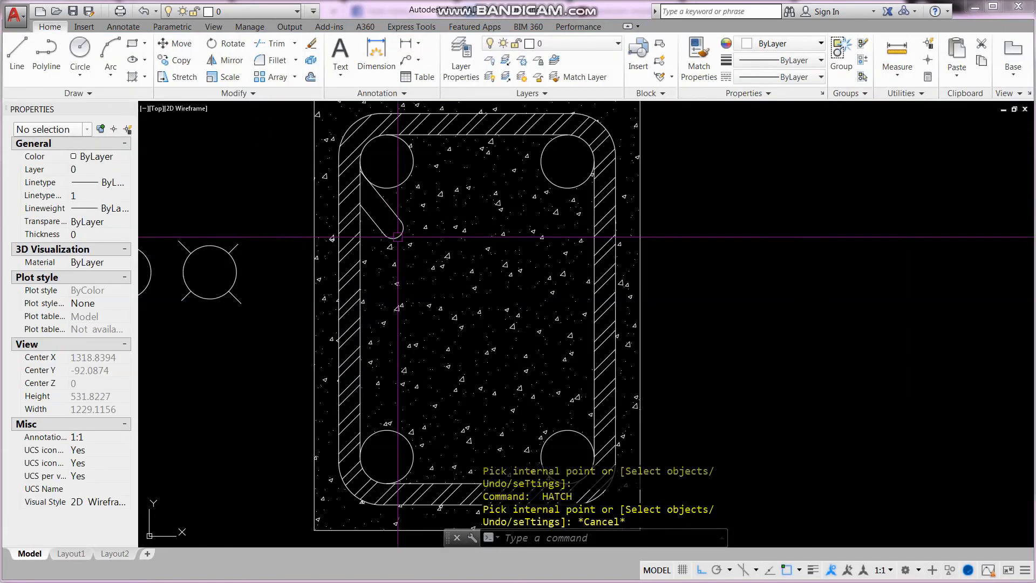
- Look over the hatched section and find the Construction Line command among the drawing tools
mouse_move(379, 278)
middle_mouse_down()
mouse_move(393, 293)
mouse_move(399, 338)
mouse_move(445, 148)
mouse_move(425, 194)
middle_mouse_up()
scroll(444, 275, "down", 2)
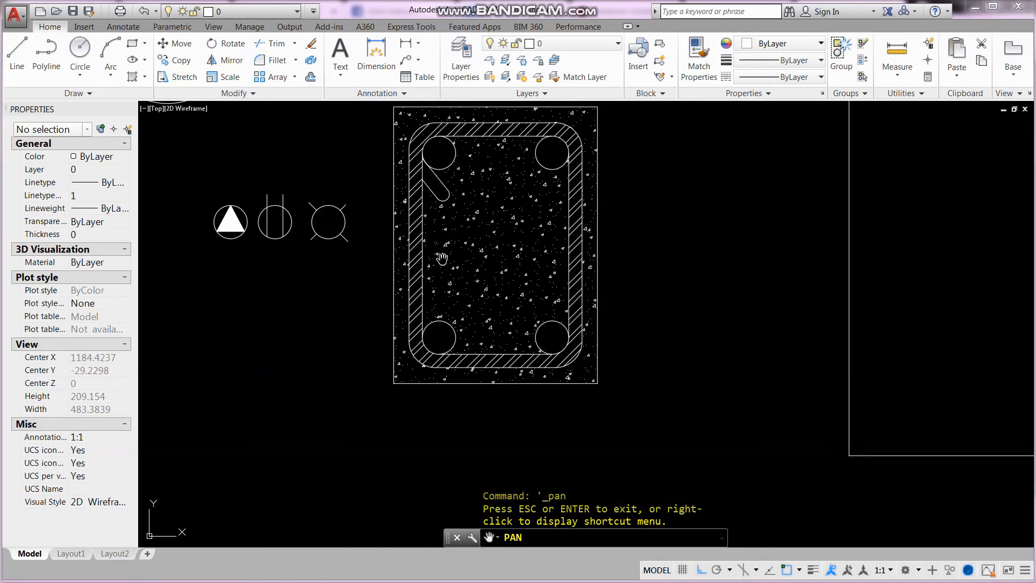
scroll(512, 312, "down", 2)
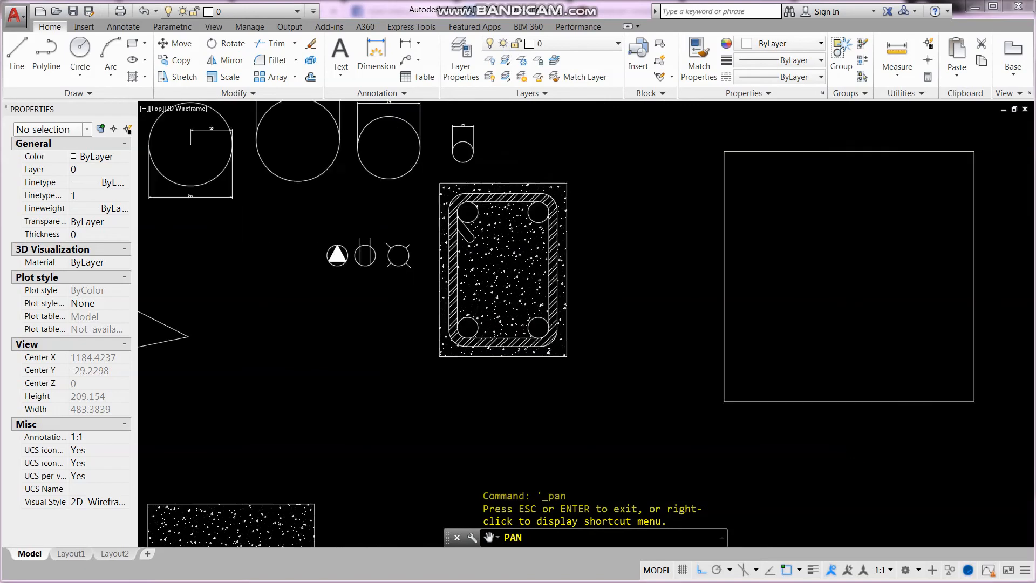
left_click(90, 95)
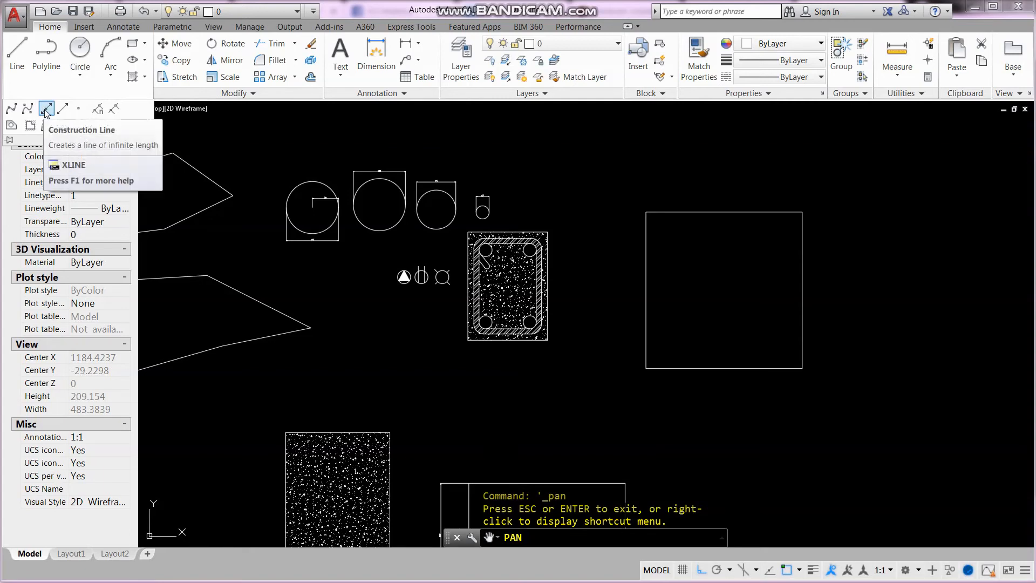
scroll(416, 297, "down", 5)
mouse_move(566, 342)
middle_mouse_down()
mouse_move(523, 352)
mouse_move(280, 289)
middle_mouse_up()
middle_click_drag(483, 272, 399, 261)
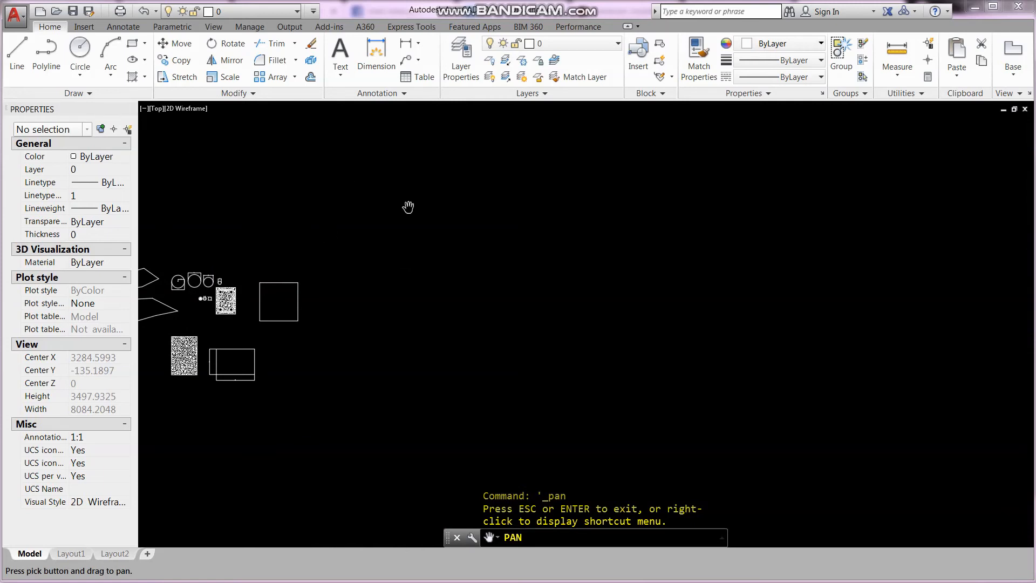
scroll(310, 282, "up", 5)
mouse_move(310, 282)
middle_mouse_down()
mouse_move(618, 250)
mouse_move(569, 230)
middle_mouse_up()
key("Escape")
left_click(93, 94)
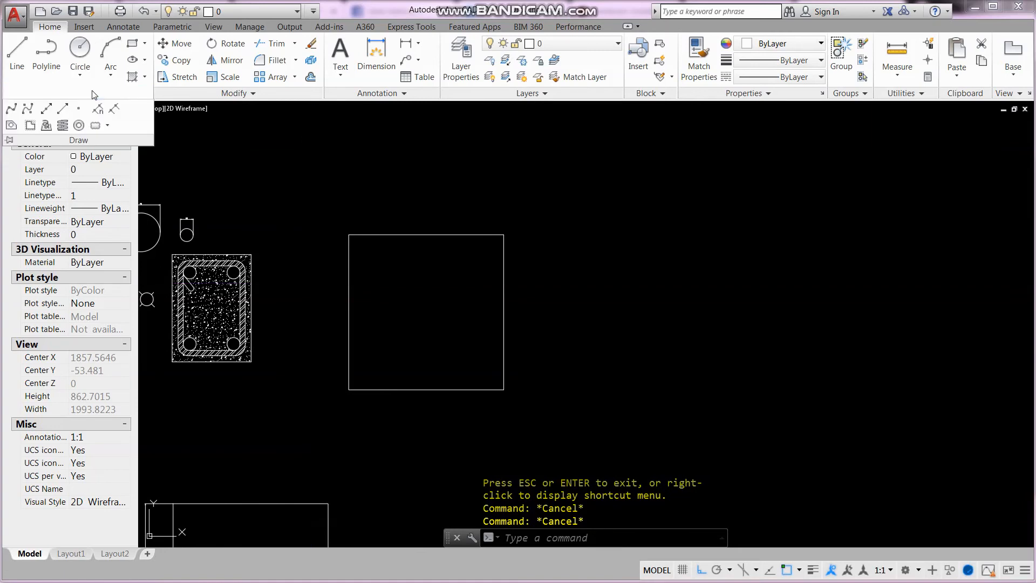
key("Escape")
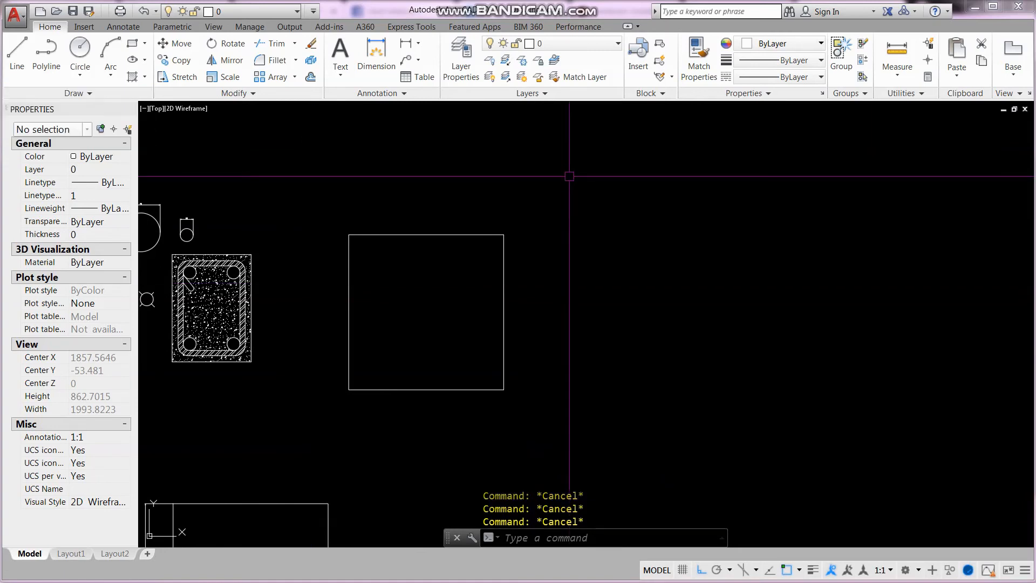
- Draw a horizontal construction line just above the large square
key("Return")
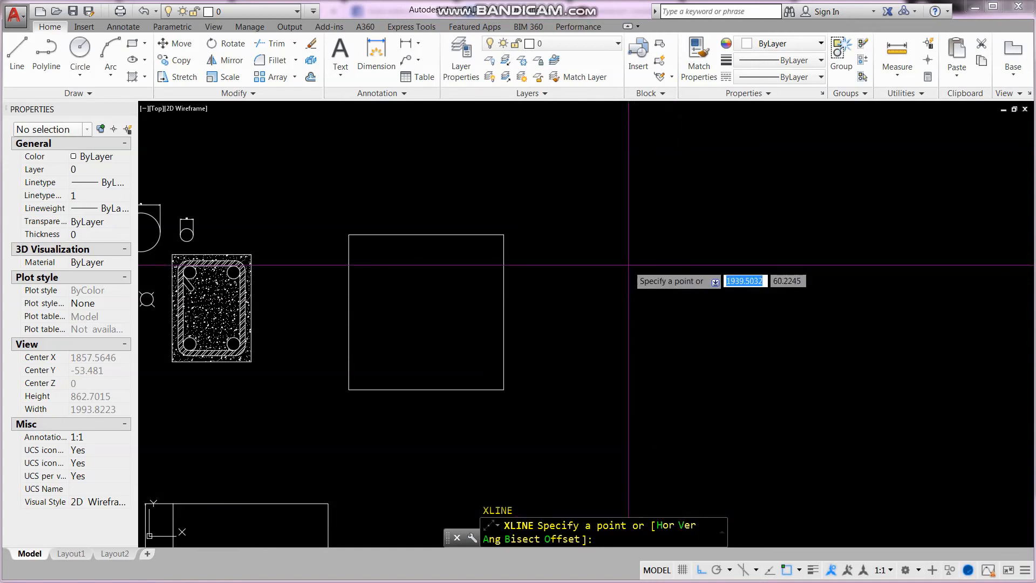
type("h")
key("Return")
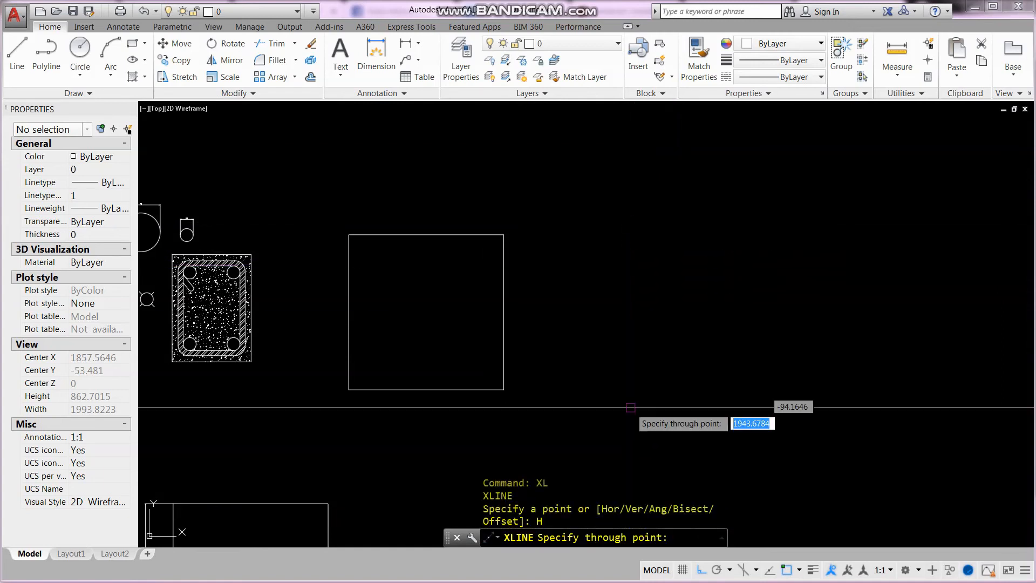
key("Escape")
- Examine how far the horizontal construction line extends on both sides of the drawing
scroll(599, 223, "down", 4)
mouse_move(615, 223)
middle_mouse_down()
mouse_move(504, 356)
mouse_move(551, 352)
middle_mouse_up()
left_click_drag(551, 352, 583, 319)
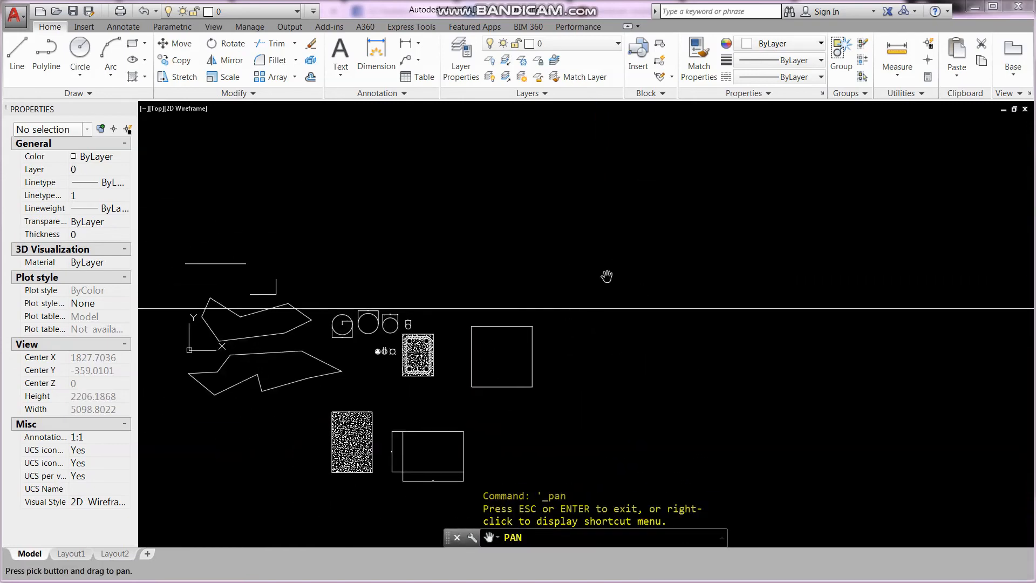
scroll(613, 277, "down", 12)
scroll(644, 266, "up", 7)
scroll(582, 278, "down", 10)
scroll(603, 275, "up", 12)
middle_click_drag(419, 285, 746, 240)
scroll(529, 233, "down", 12)
- Erase the horizontal construction line with a crossing selection
type("e")
key("space")
left_click(406, 292)
left_click(315, 209)
key("space")
key("Escape")
key("Escape")
key("Escape")
type("x")
key("Escape")
- Draw a new horizontal construction line passing slightly above the upper side of the large square
type("z")
key("space")
type("e")
key("space")
middle_click_drag(813, 323, 398, 328)
middle_click_drag(711, 349, 538, 321)
key("Escape")
key("Escape")
key("Escape")
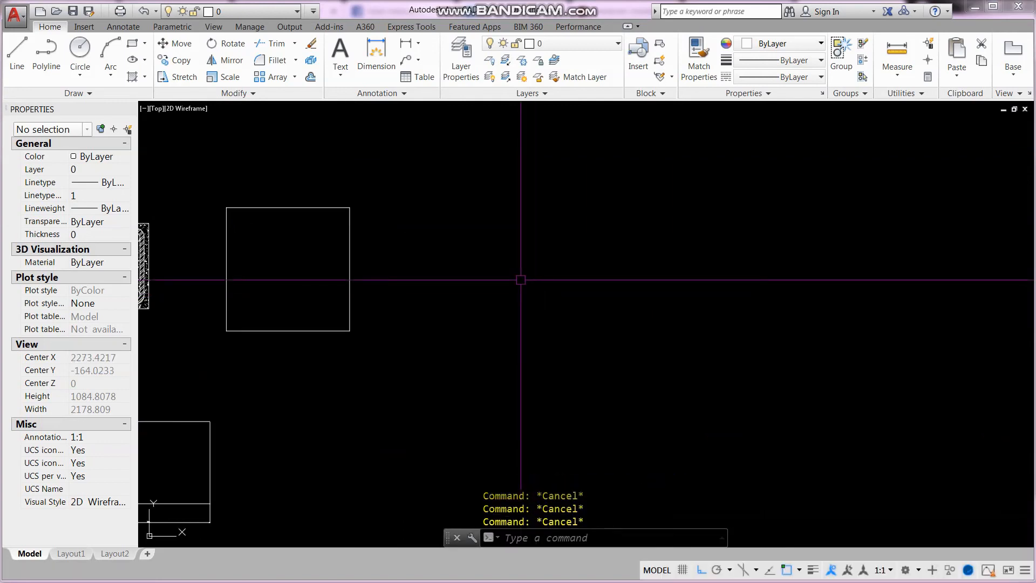
type("XL")
key("space")
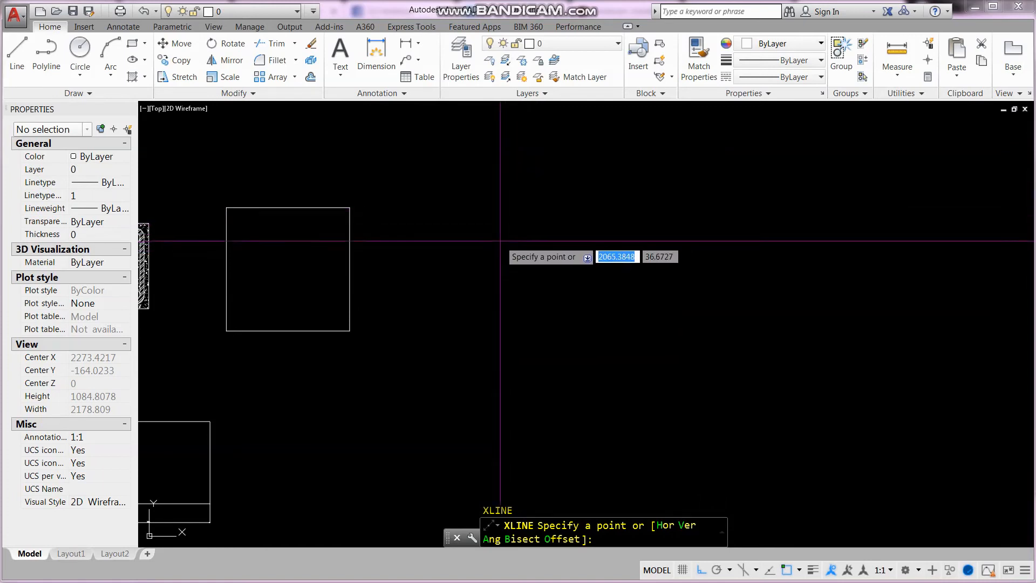
type("h")
key("space")
left_click(588, 185)
key("Escape")
- Offset the horizontal construction line above the large square 3000 units downward
middle_click_drag(565, 244, 215, 115)
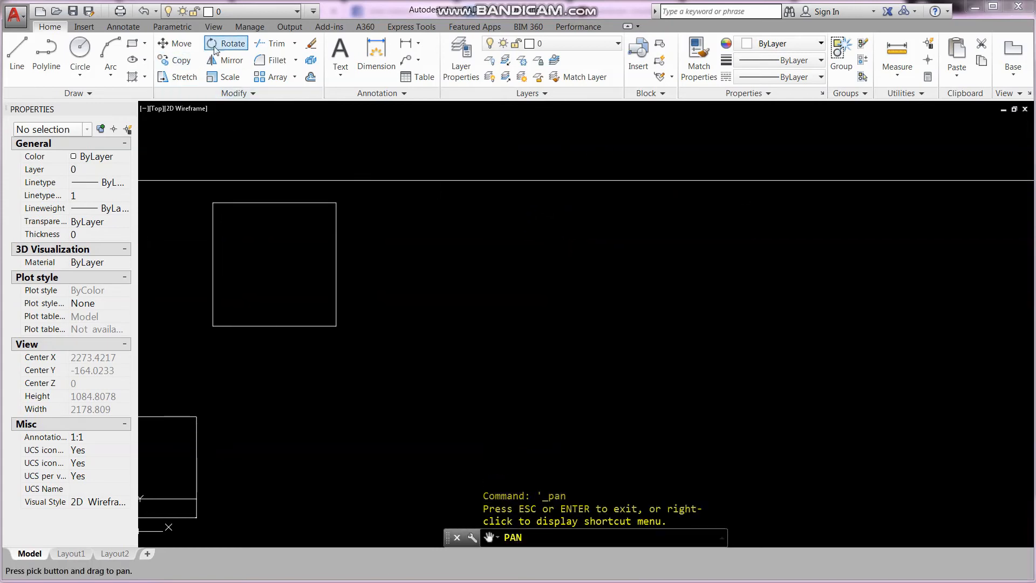
left_click(311, 77)
type("6000")
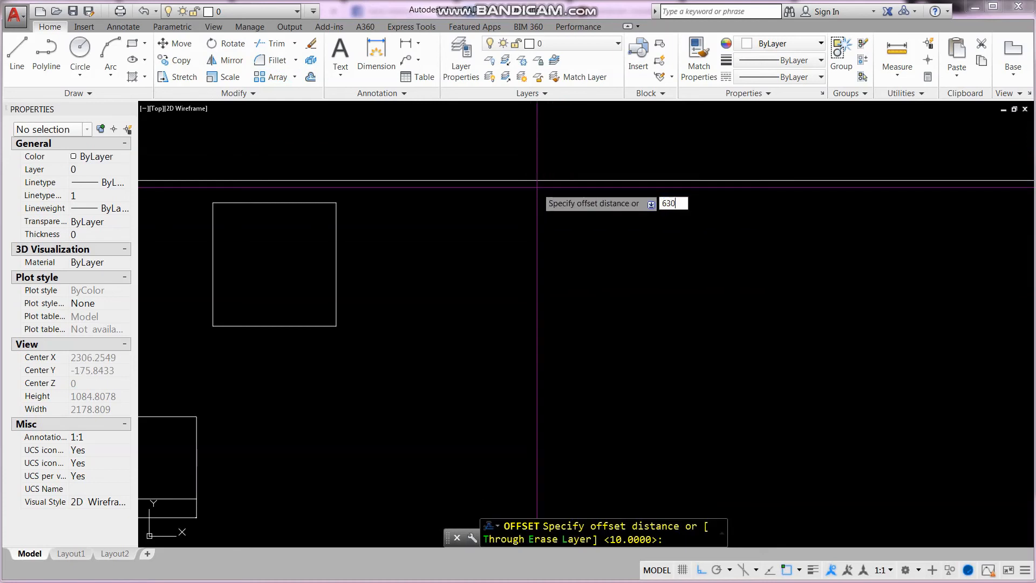
key("Return")
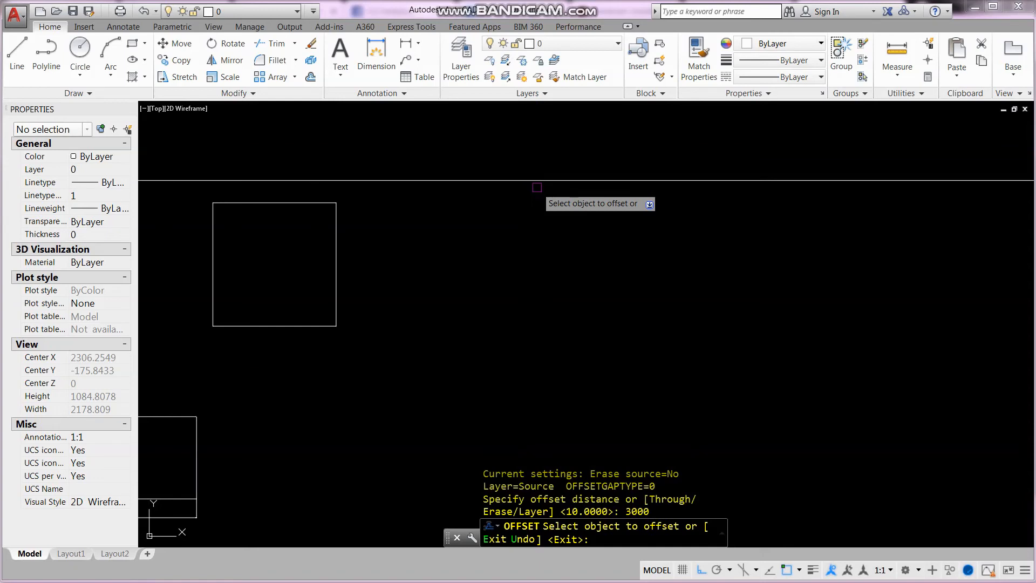
scroll(499, 160, "down", 4)
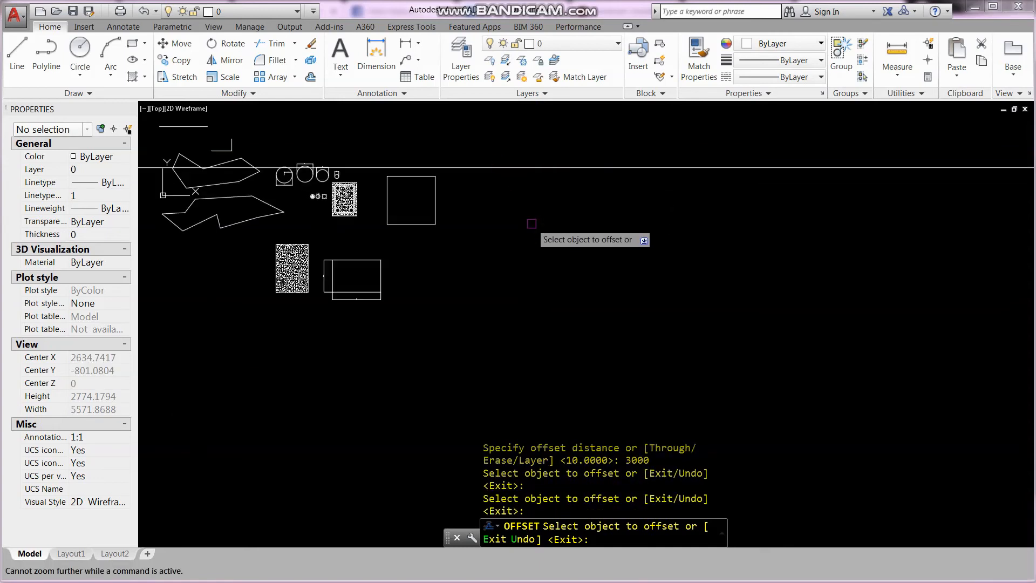
left_click(556, 168)
left_click(561, 222)
scroll(526, 227, "down", 2)
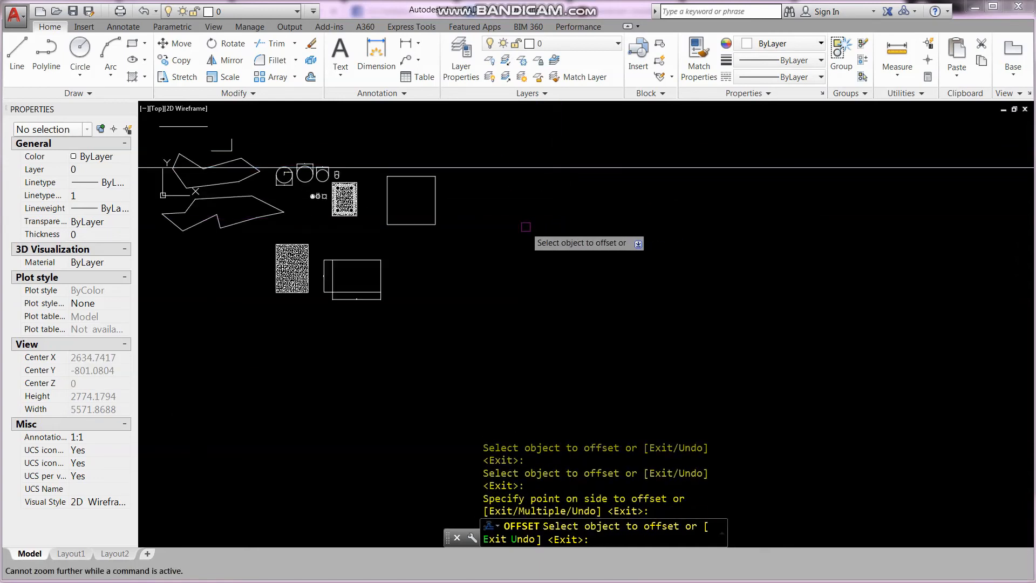
key("Escape")
key("Escape")
scroll(550, 209, "down", 4)
middle_click_drag(606, 252, 474, 259)
key("Escape")
key("Escape")
key("Escape")
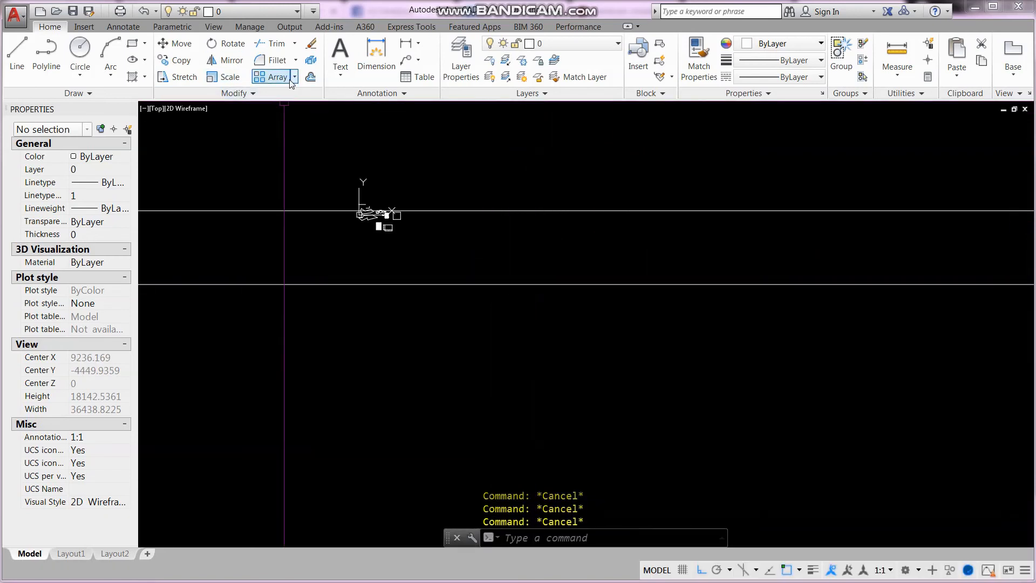
- Offset the lower horizontal construction line another 3000 units downward to make a third line
type("o")
key("Return")
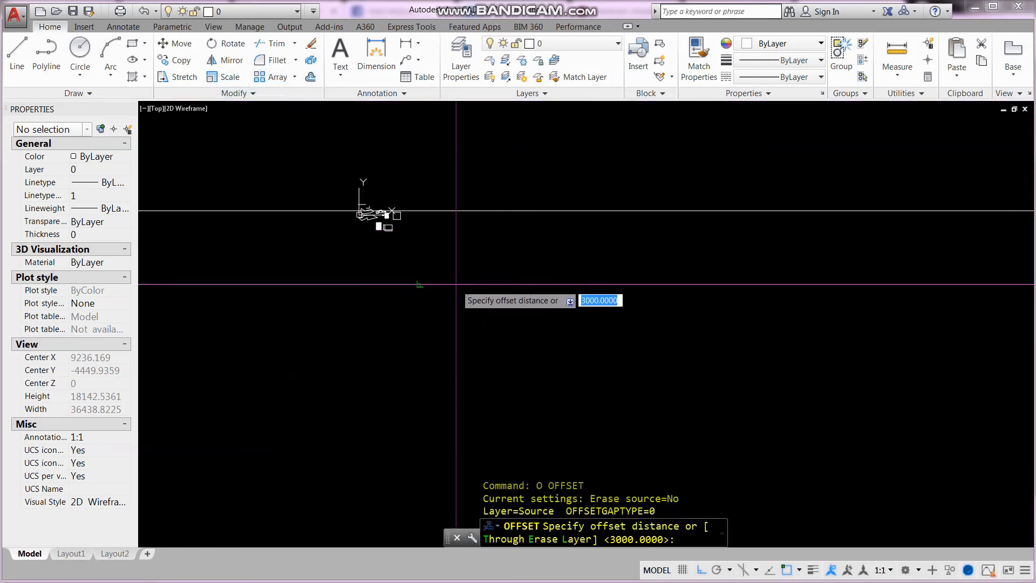
key("Return")
left_click(483, 286)
left_click(502, 344)
key("Escape")
key("Escape")
key("Escape")
key("Escape")
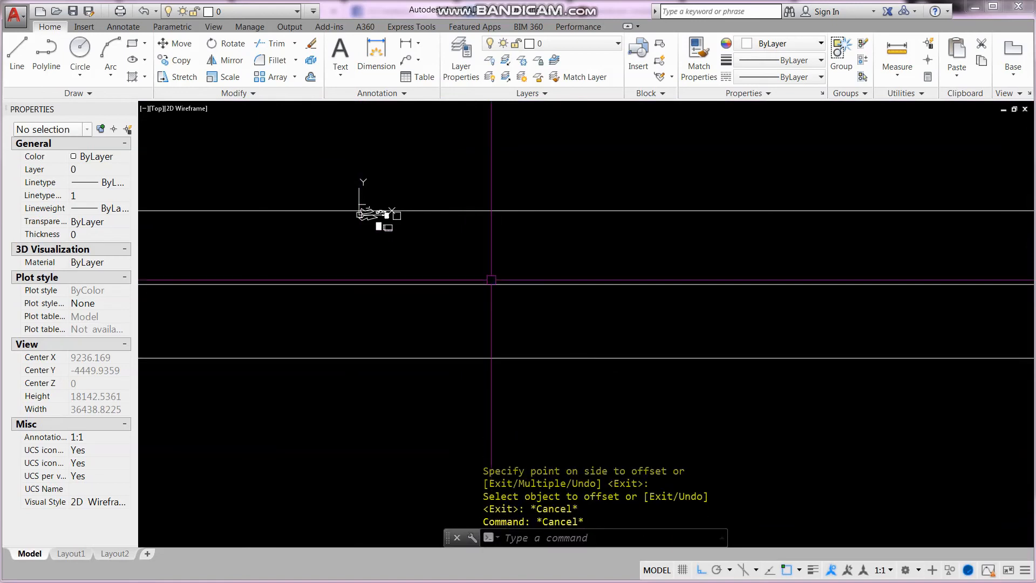
- Draw a vertical construction line to the right of the existing shapes, crossing the three horizontal construction lines
type("xl")
key("Return")
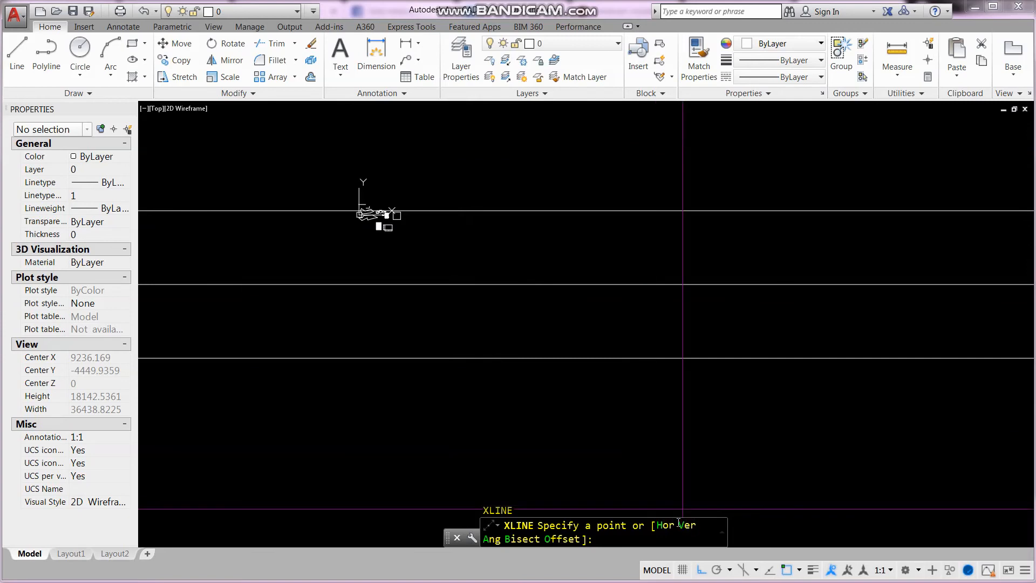
type("v")
key("Return")
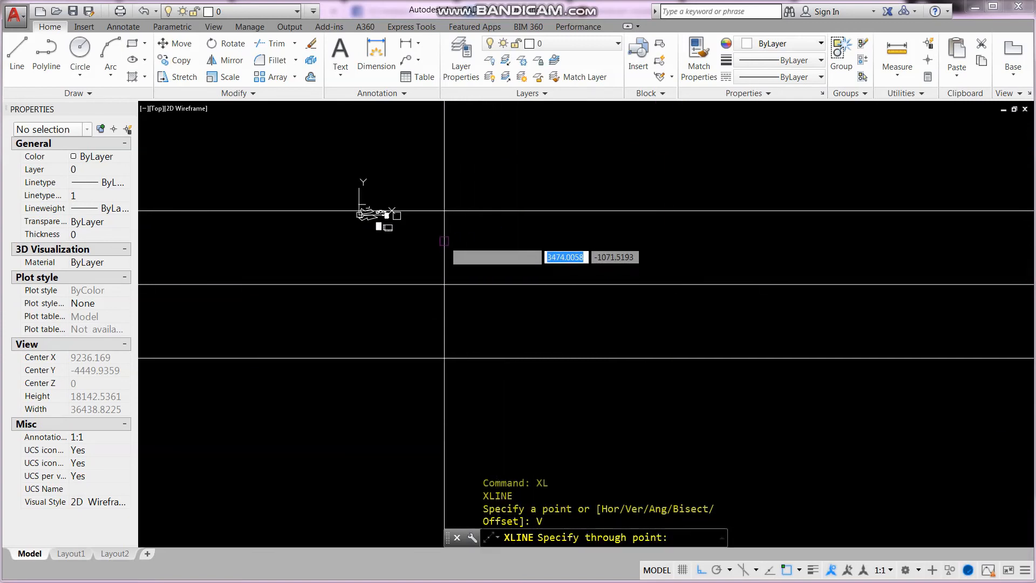
key("Escape")
middle_click_drag(478, 241, 418, 281)
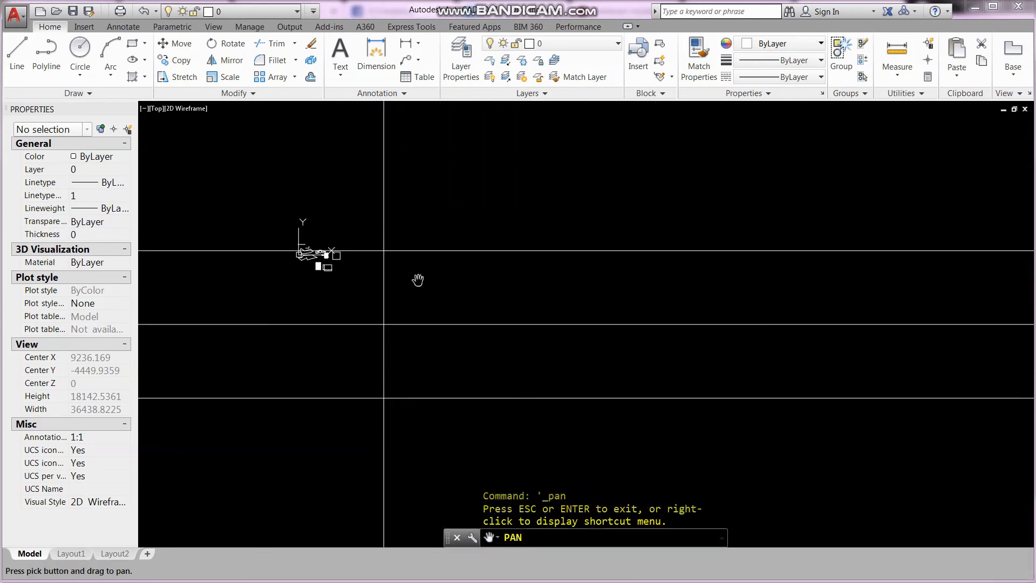
key("Escape")
scroll(393, 240, "up", 6)
scroll(416, 250, "down", 2)
key("Escape")
key("Escape")
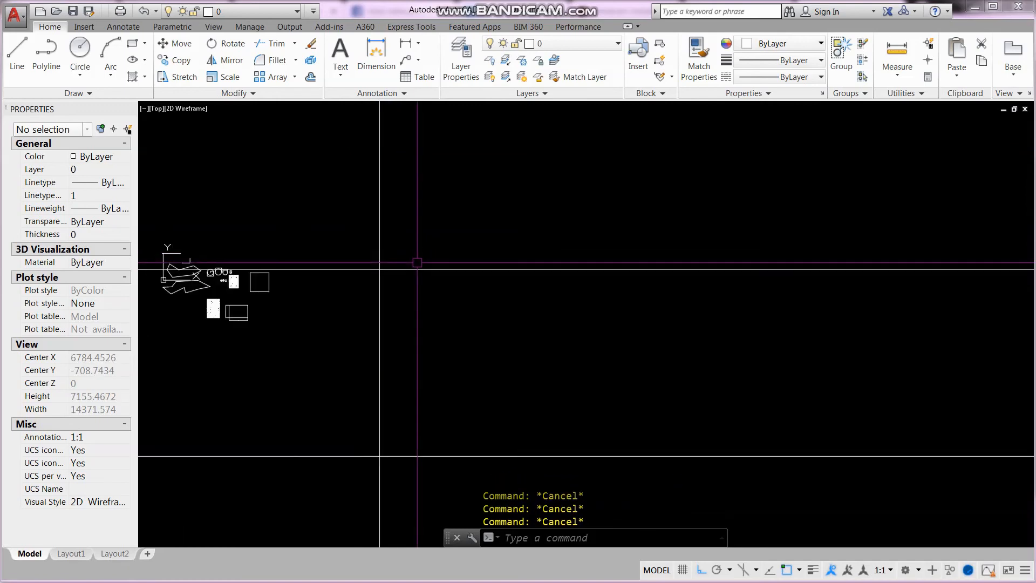
- Offset the vertical construction line twice to the right at 3000-unit spacing, giving three vertical lines
key("Return")
key("Return")
left_click(380, 291)
left_click(567, 296)
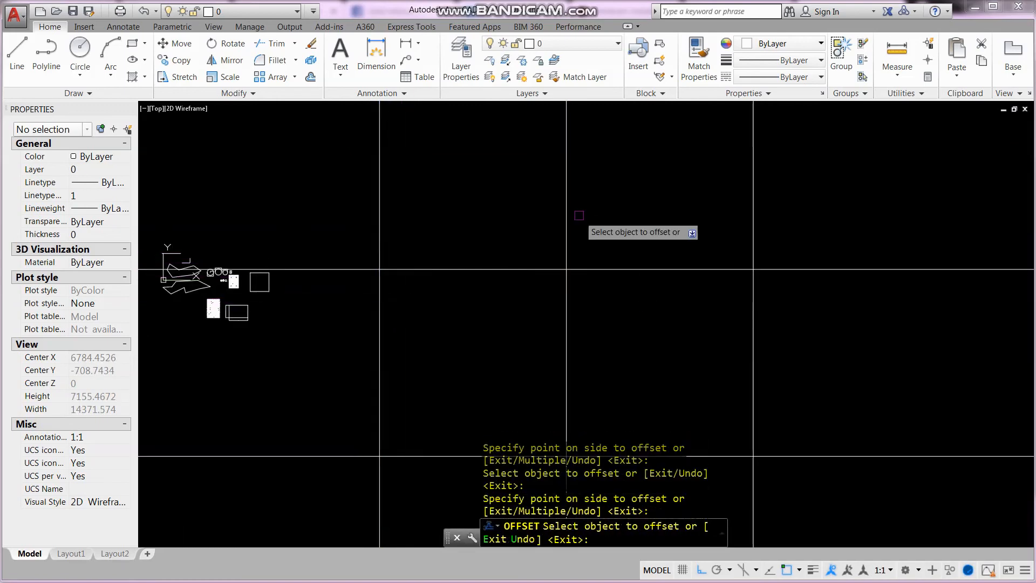
scroll(566, 229, "down", 4)
key("Escape")
key("Escape")
- Copy the concrete-hatched rectangle by its center onto the three grid intersections along the uppermost horizontal construction line
left_click_drag(587, 318, 532, 373)
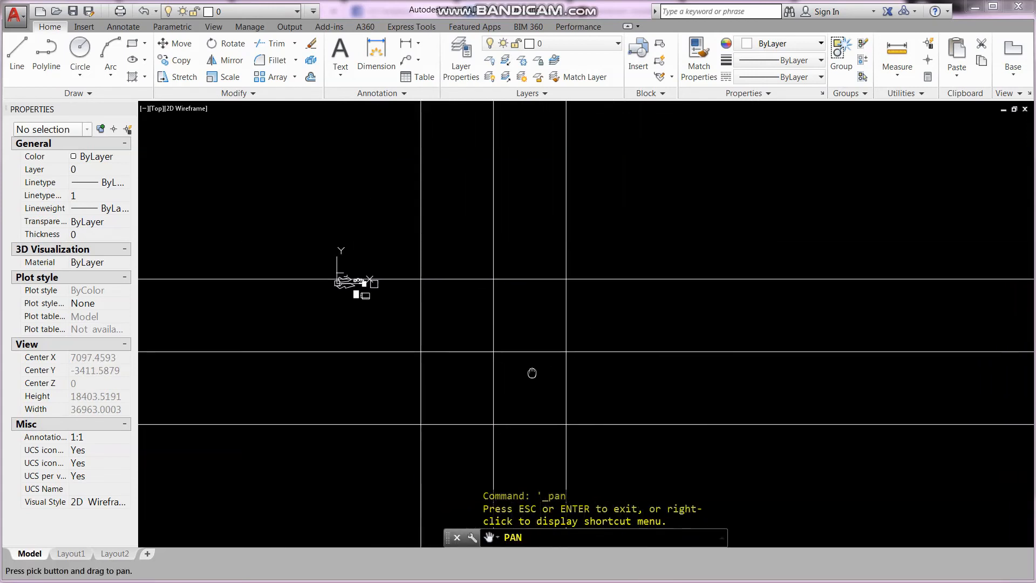
left_click_drag(511, 332, 515, 317)
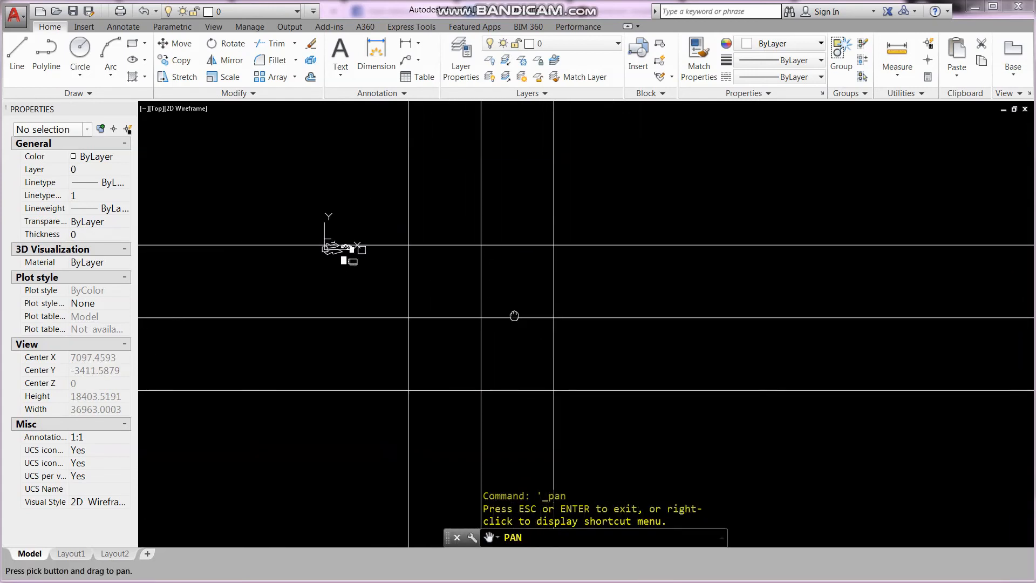
scroll(356, 229, "up", 2)
scroll(384, 278, "up", 2)
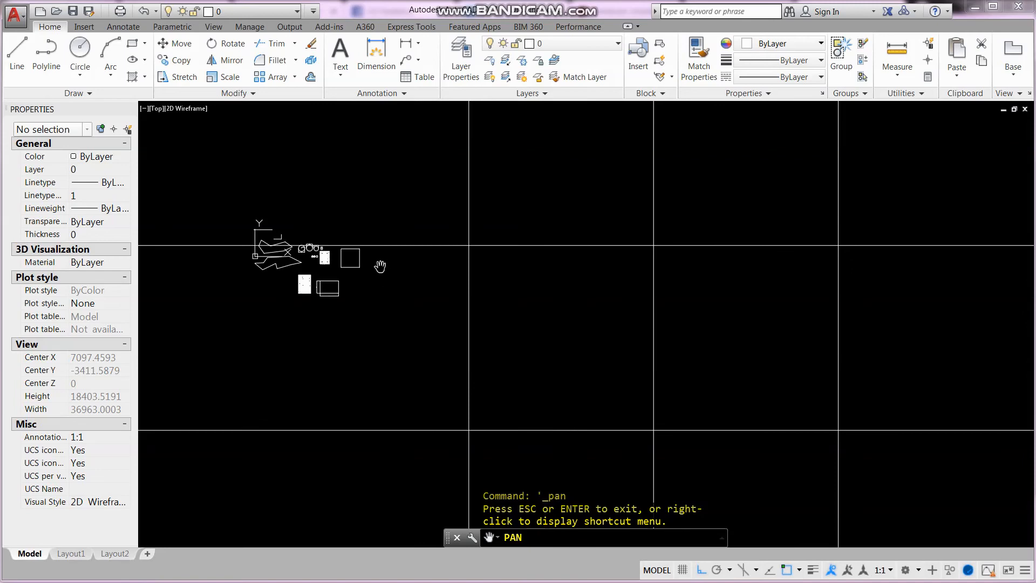
scroll(372, 259, "up", 3)
scroll(359, 259, "down", 2)
key("Escape")
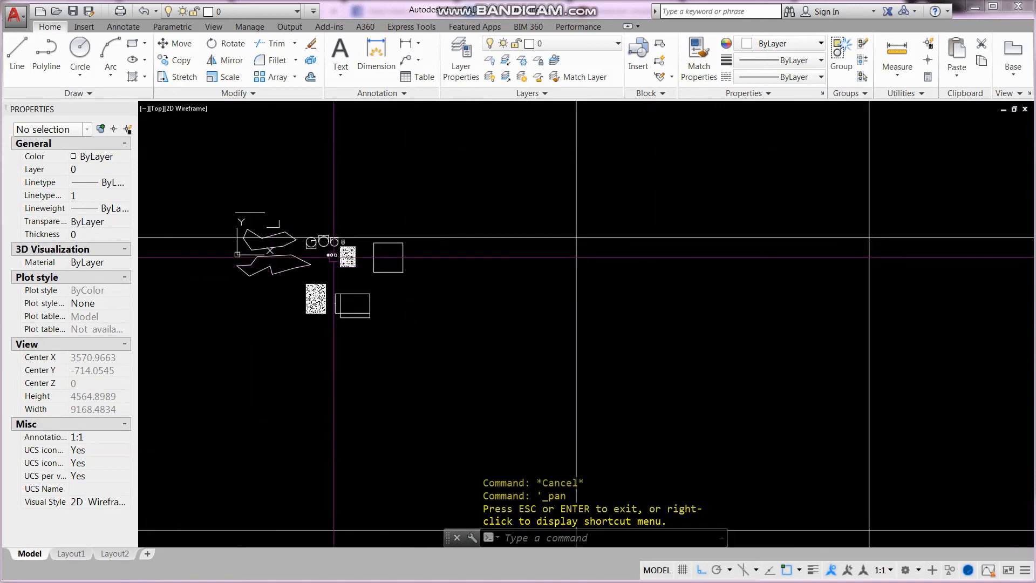
scroll(389, 247, "up", 5)
scroll(389, 410, "down", 4)
scroll(344, 339, "up", 4)
middle_click_drag(368, 357, 483, 346)
key("Escape")
key("Escape")
left_click(523, 418)
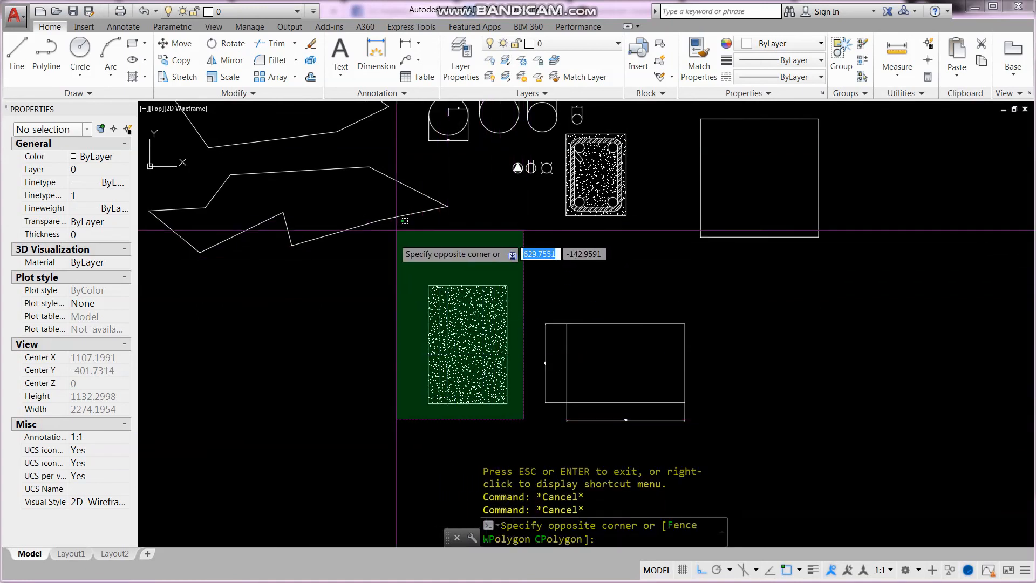
left_click(395, 248)
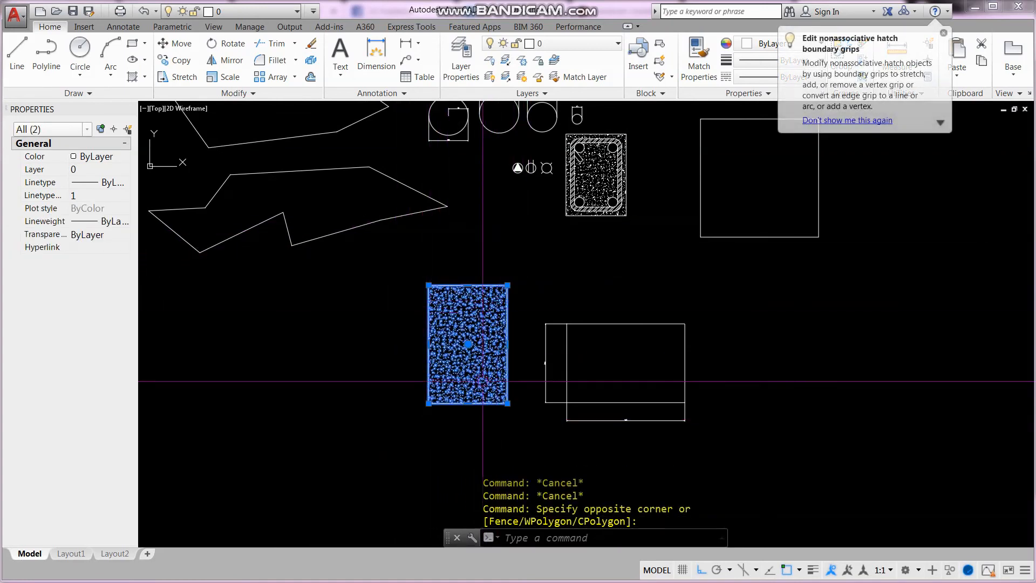
type("CO")
key("Return")
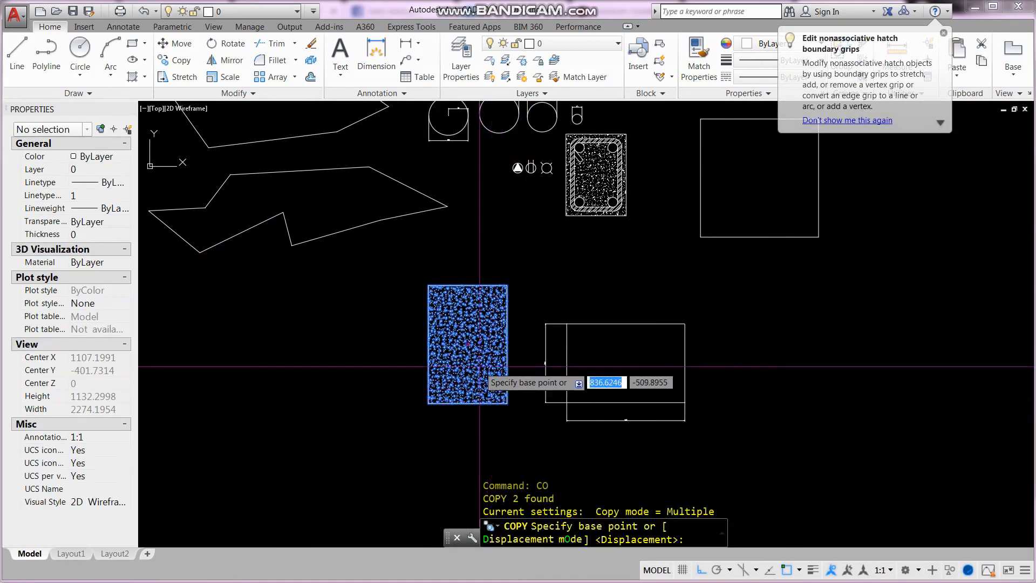
left_click(465, 343)
scroll(227, 357, "down", 5)
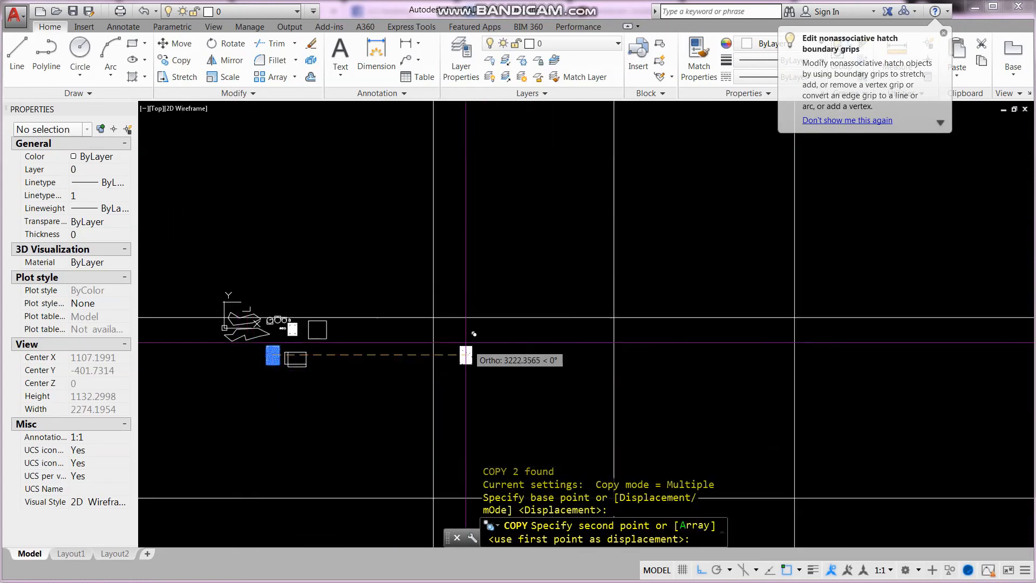
left_click(614, 317)
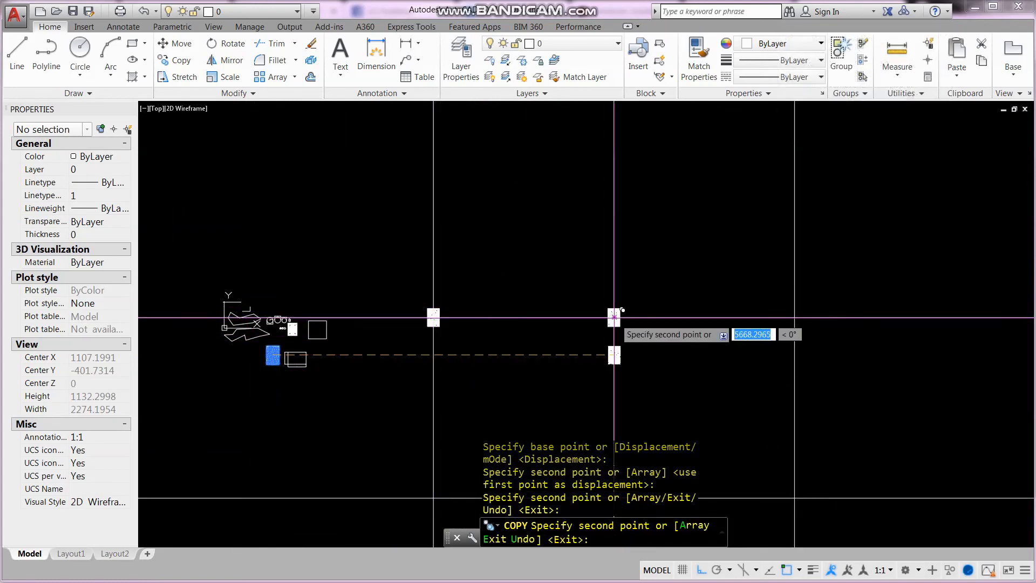
left_click(795, 318)
- Place further copies of the hatched rectangle on the remaining six intersections along the middle and lowest horizontal lines
scroll(717, 205, "down", 2)
scroll(624, 320, "up", 1)
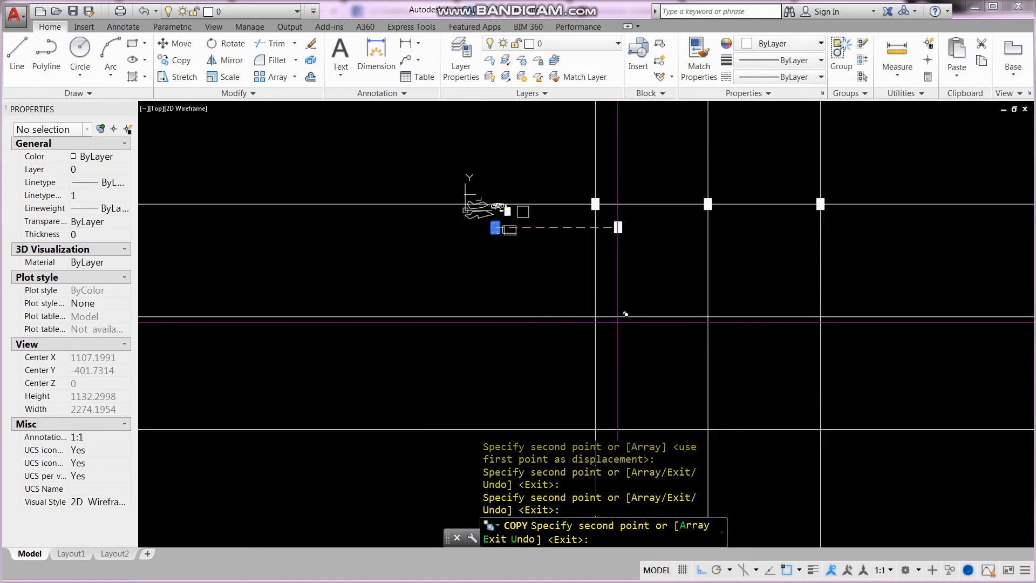
left_click(596, 316)
left_click(708, 317)
left_click(821, 317)
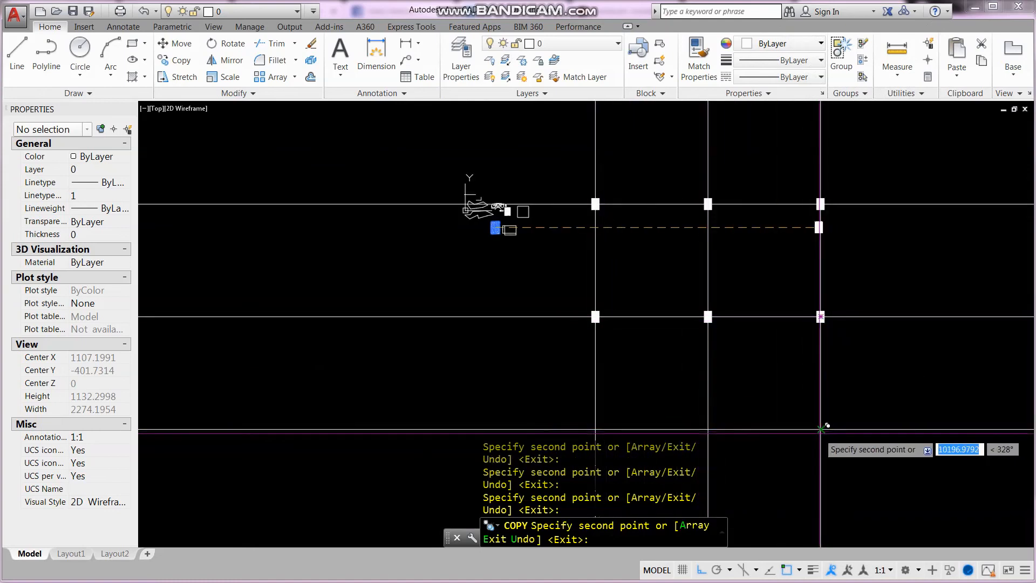
left_click(710, 426)
scroll(769, 344, "down", 2)
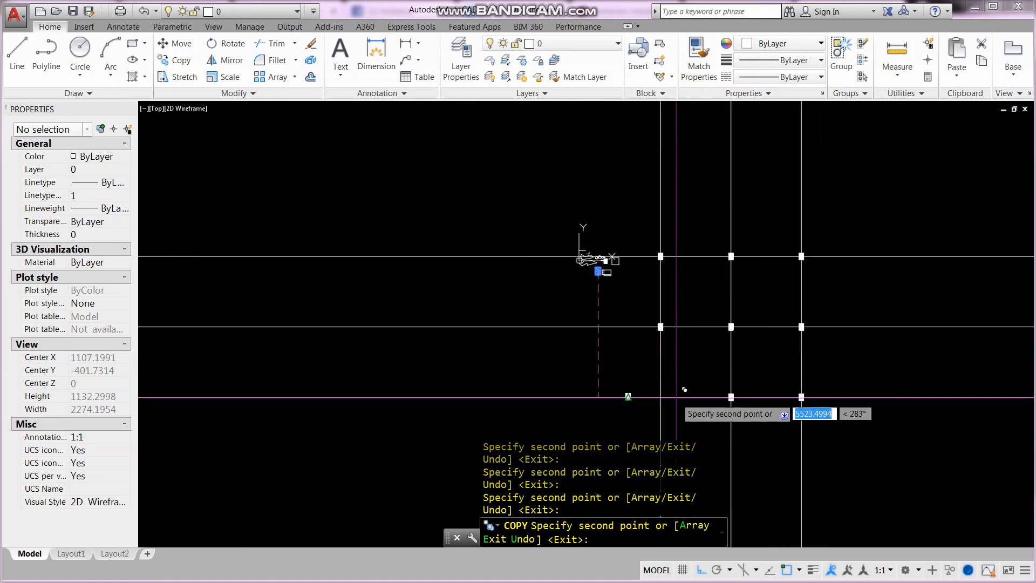
key("Escape")
key("Escape")
- Add a linear dimension for the vertical spacing between the middle and lowest horizontal construction lines
middle_click_drag(719, 357, 595, 351)
scroll(492, 296, "up", 2)
key("Escape")
key("Escape")
type("dli")
key("space")
right_click(537, 447, "shift")
key("r")
left_click(536, 448)
left_click(536, 337)
left_click(535, 381)
scroll(535, 392, "up", 15)
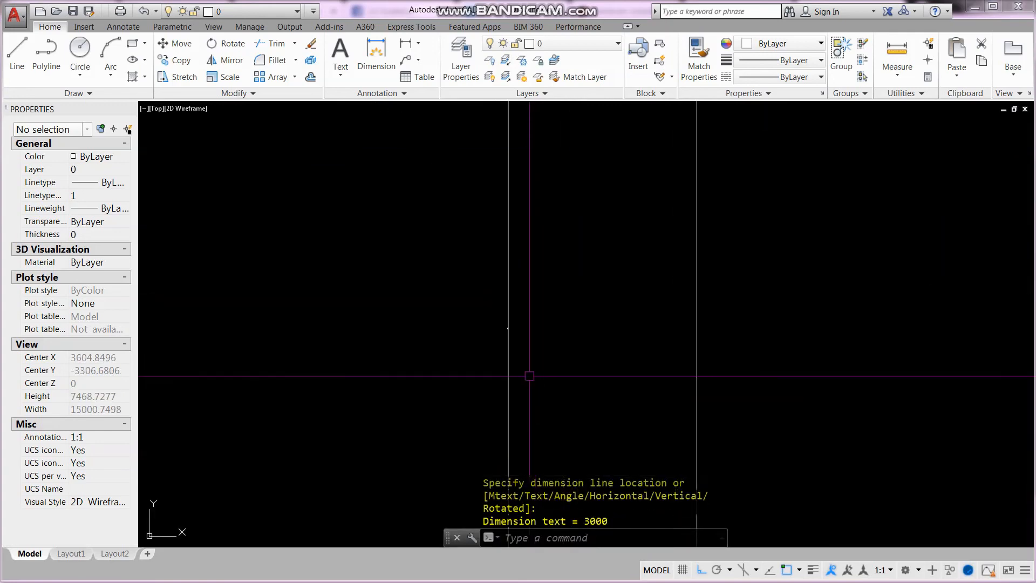
scroll(485, 375, "down", 20)
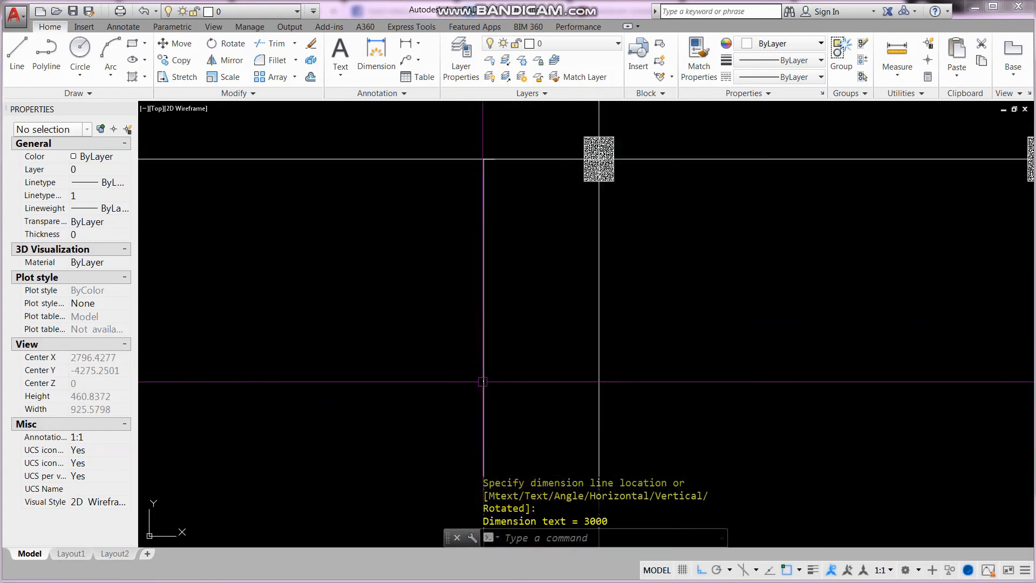
- Erase the linear dimension beside the first column of the grid with a crossing selection
scroll(484, 371, "up", 5)
key("Escape")
key("Escape")
type("e")
key("space")
left_click(484, 371)
left_click(435, 335)
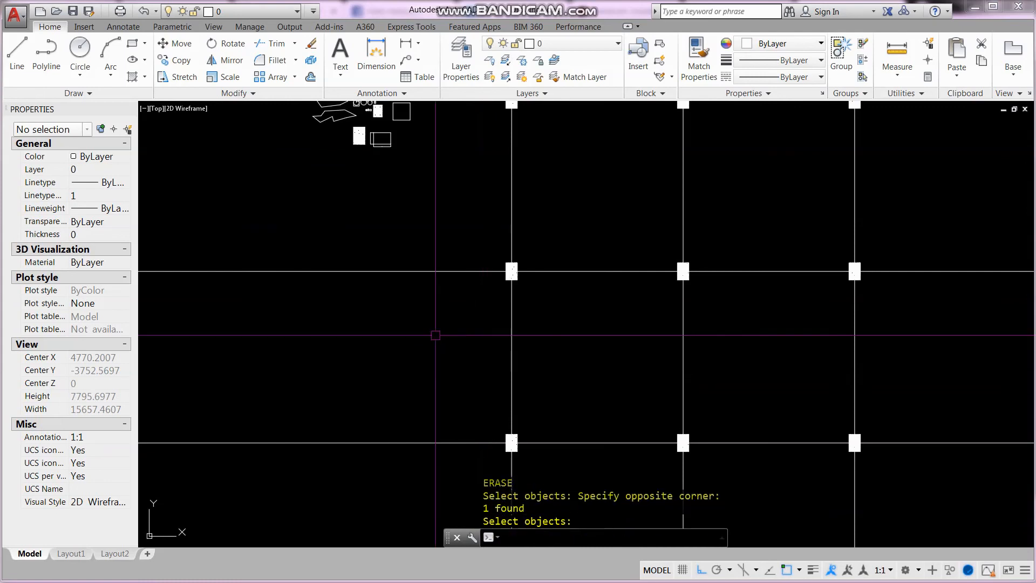
key("space")
scroll(456, 360, "down", 5)
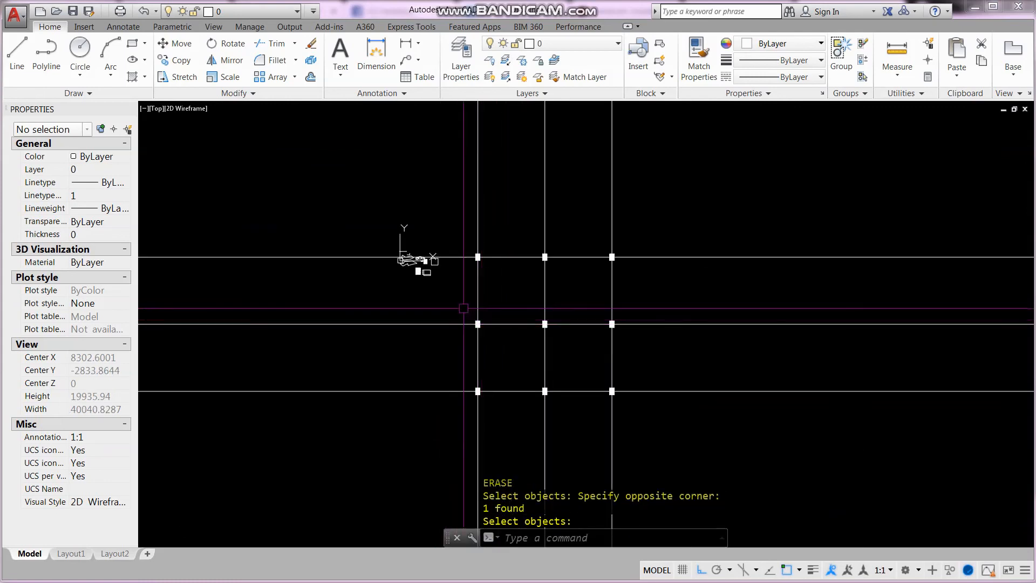
key("Escape")
key("Escape")
key("Escape")
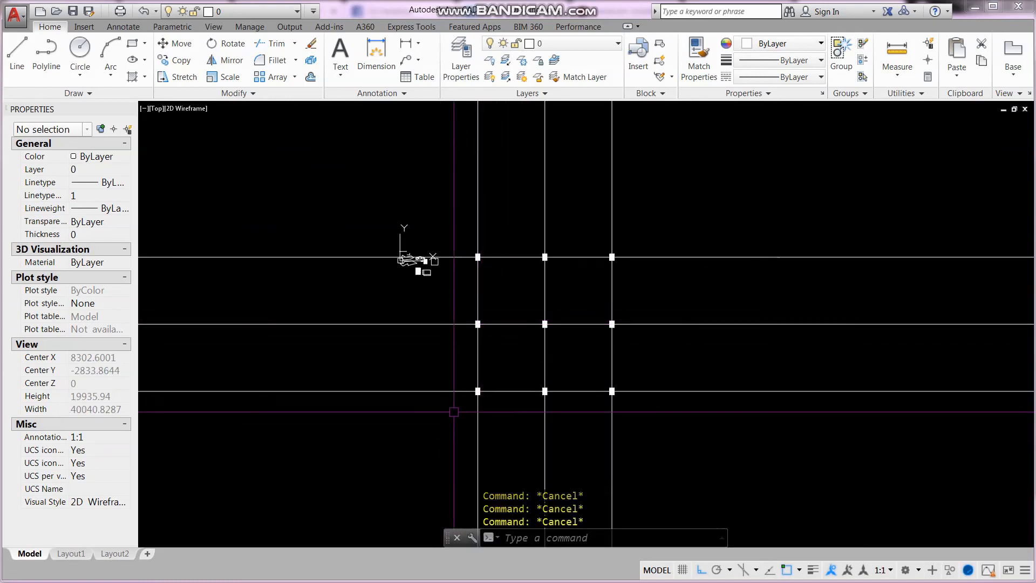
- Draw a rectangle around the nine hatched columns, from the upper-left column's outer corner to the lower-right column's outer corner
scroll(454, 274, "up", 4)
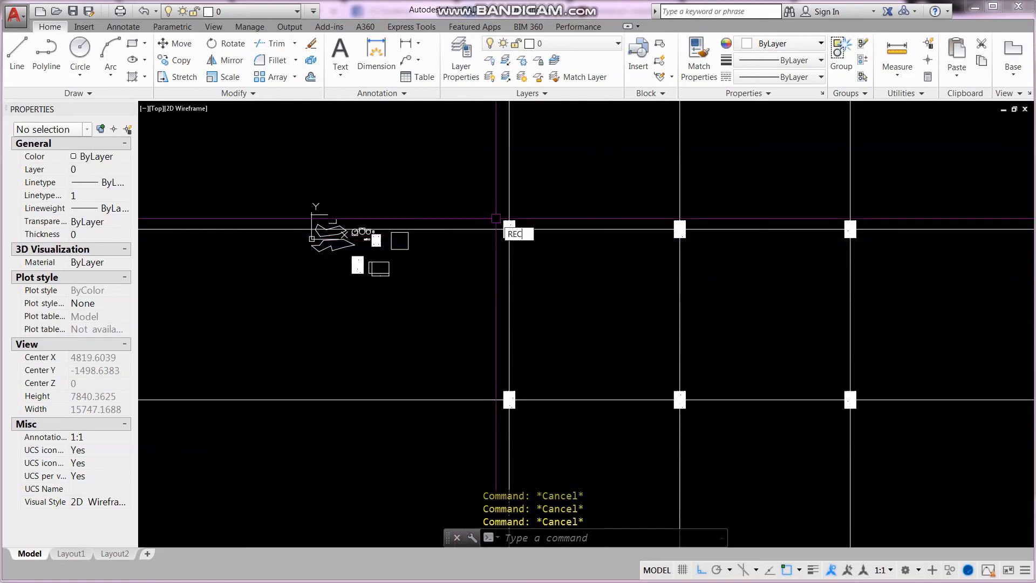
key("Return")
left_click(504, 220)
scroll(464, 174, "down", 4)
scroll(609, 339, "up", 4)
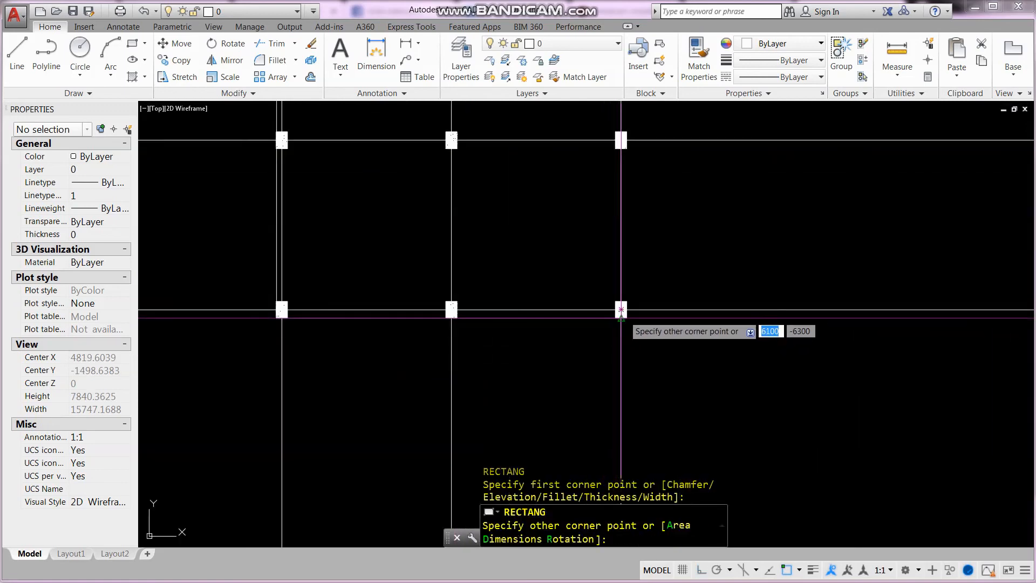
left_click(622, 310)
- Offset the rectangle enclosing the columns 5000 units outward
scroll(546, 368, "down", 2)
type("o")
key("Return")
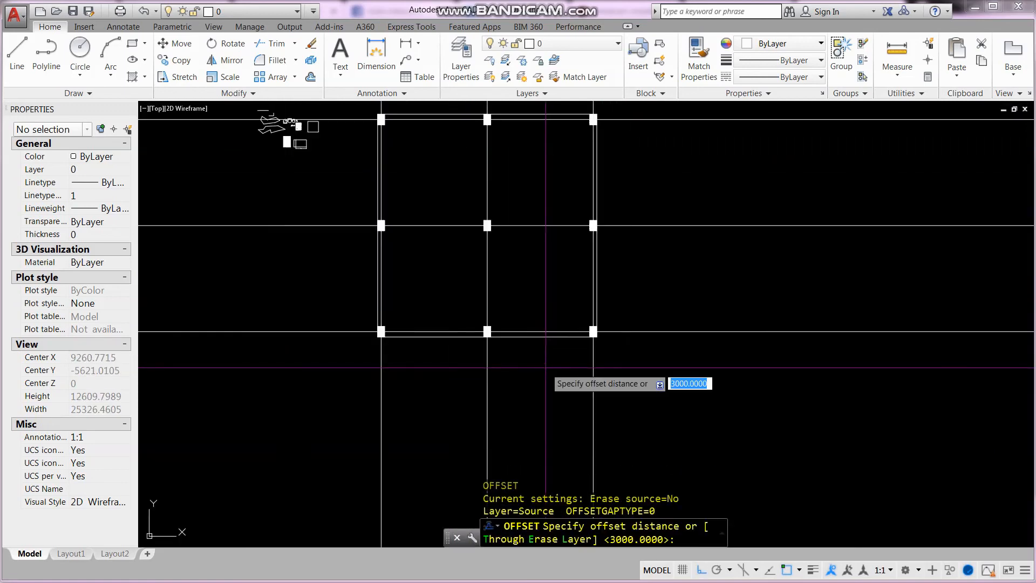
type("5000")
key("Return")
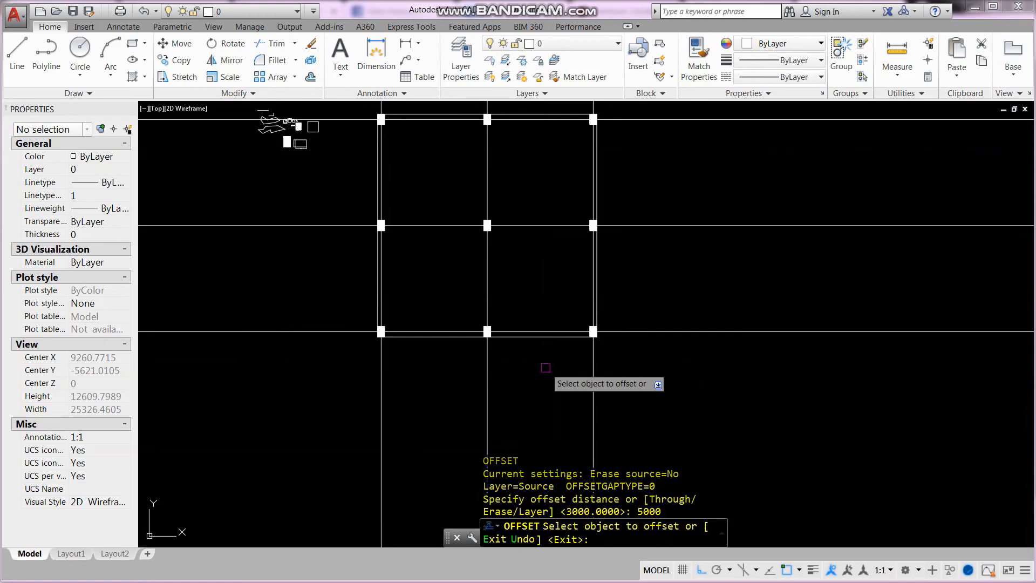
left_click(548, 334)
left_click(549, 354)
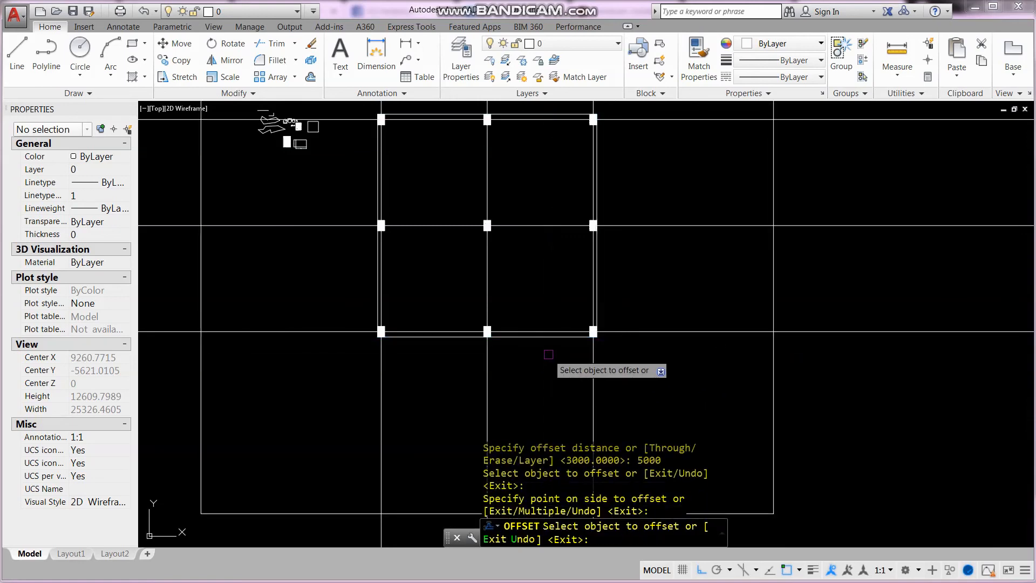
- Offset the rectangle enclosing the nine hatched columns 2000 units outward
key("Escape")
key("Escape")
key("Escape")
type("o")
key("Return")
type("2000")
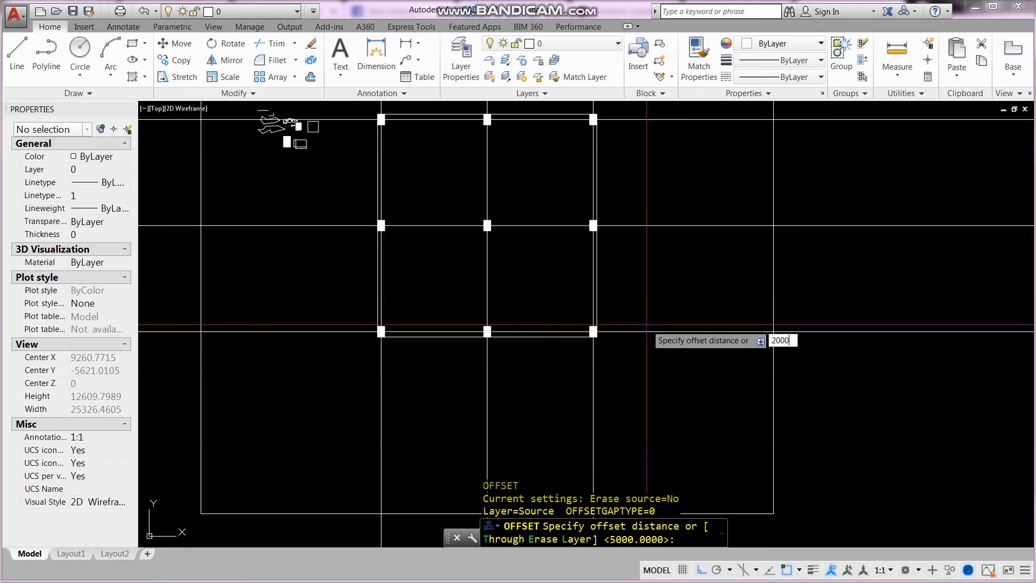
key("Return")
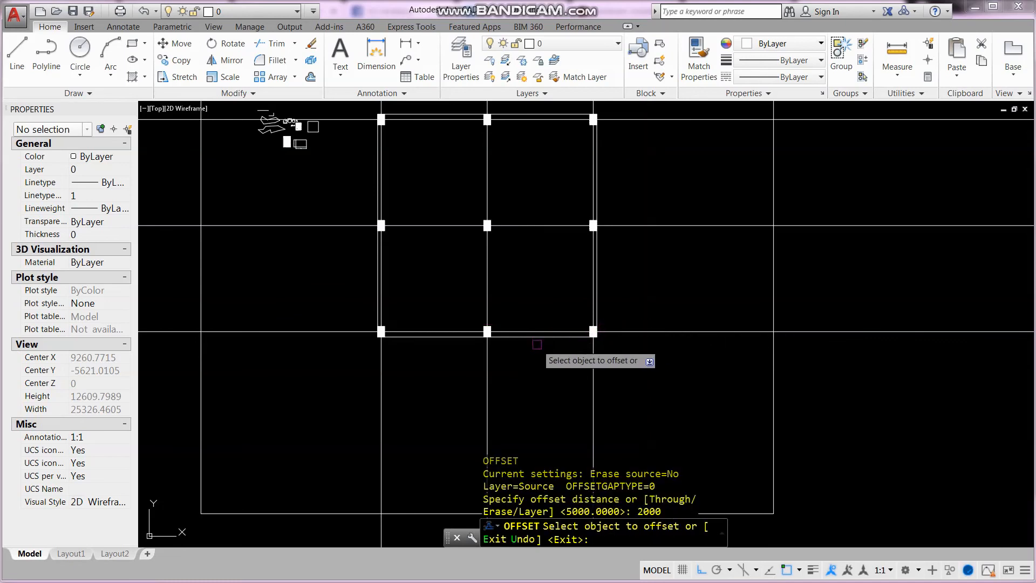
left_click(539, 340)
left_click(545, 362)
key("Escape")
key("Escape")
key("Escape")
key("Escape")
- Erase the outermost rectangle, the 5000-unit offset around the column grid, with a crossing selection
scroll(558, 357, "down", 2)
type("e")
key("Return")
left_click(702, 432)
left_click(677, 420)
key("Return")
key("Escape")
key("Escape")
key("Escape")
- Trim away the ends of the vertical and horizontal construction lines beyond all four sides of the 2000-unit offset rectangle
type("tr")
key("Return")
key("Return")
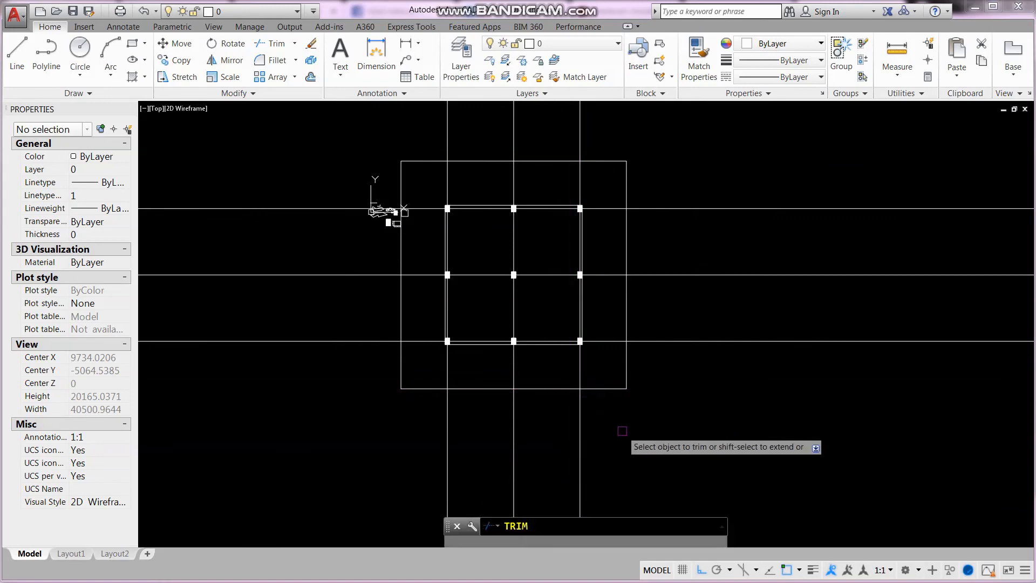
left_click(623, 430)
left_click(428, 429)
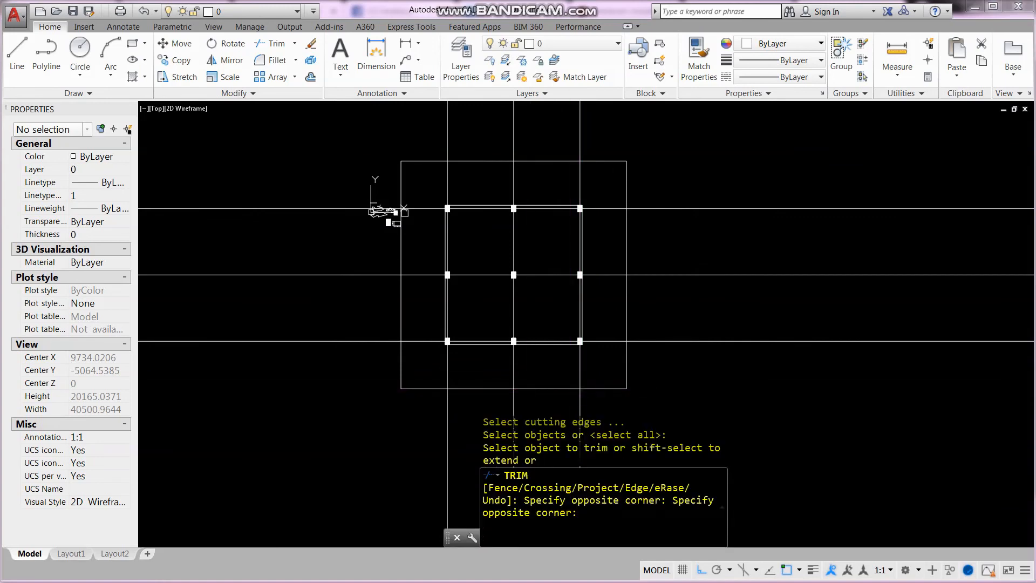
left_click(324, 370)
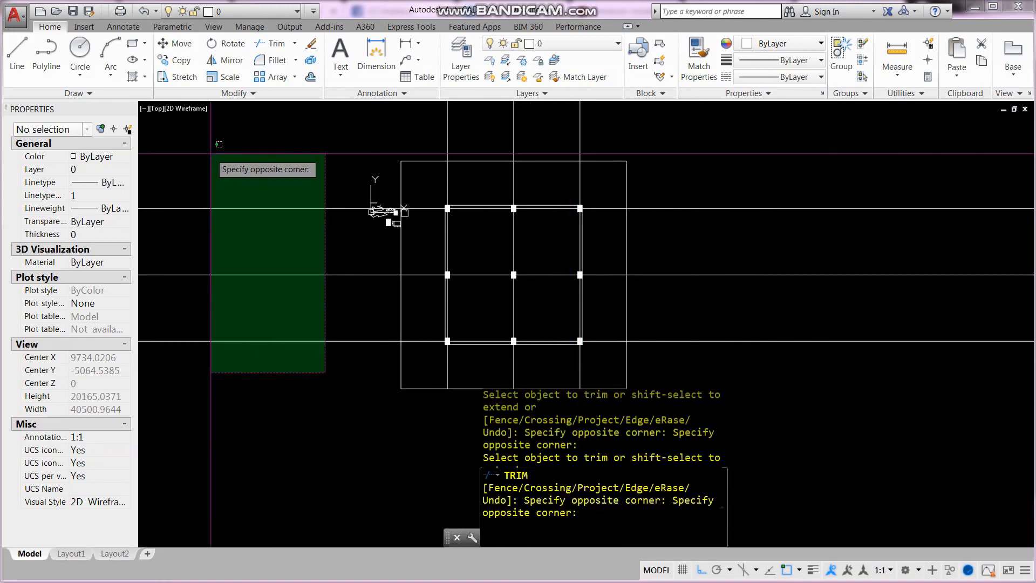
left_click(215, 162)
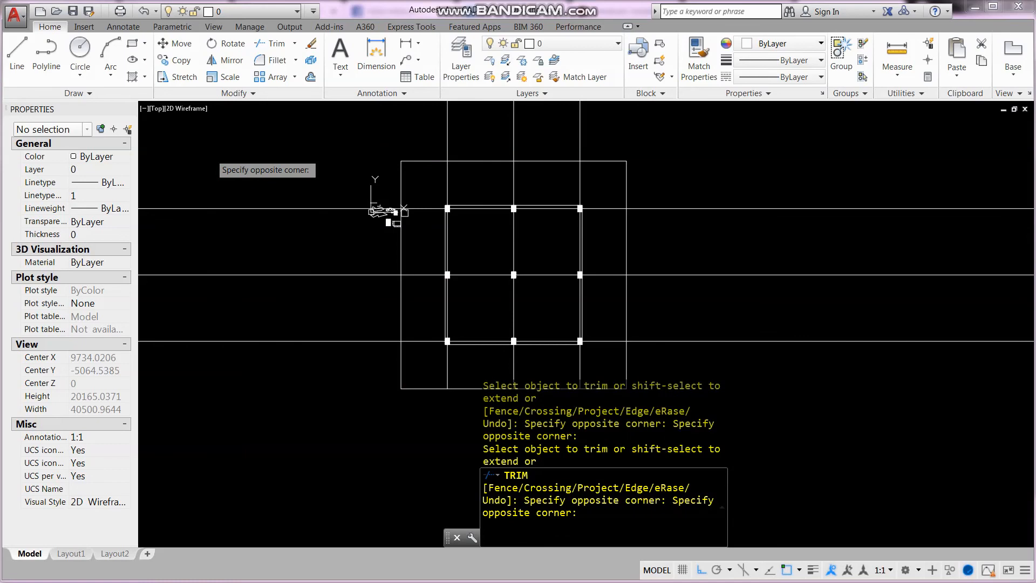
left_click(704, 376)
left_click(656, 201)
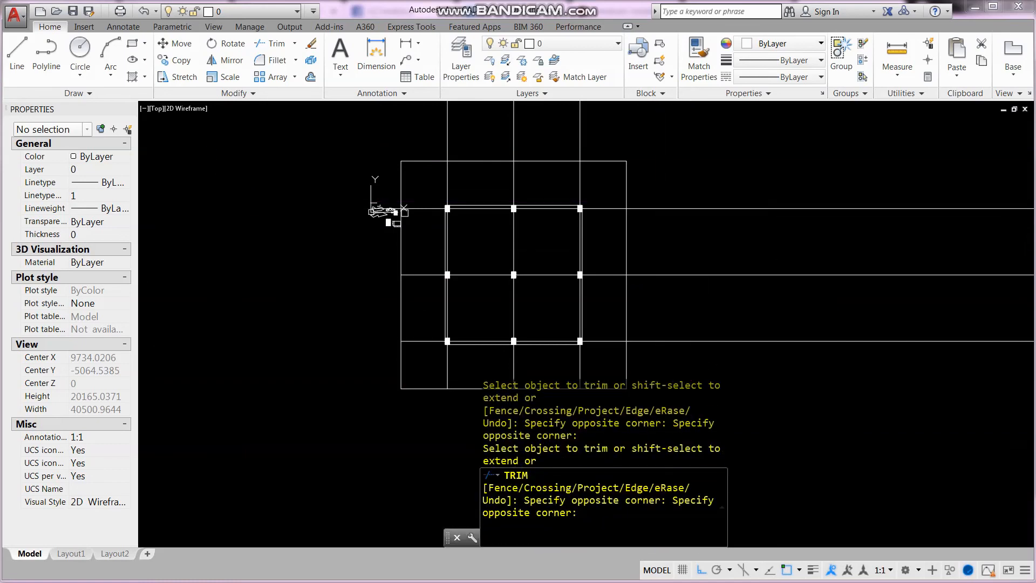
scroll(643, 294, "down", 6)
scroll(626, 241, "up", 4)
left_click(681, 254)
left_click(534, 236)
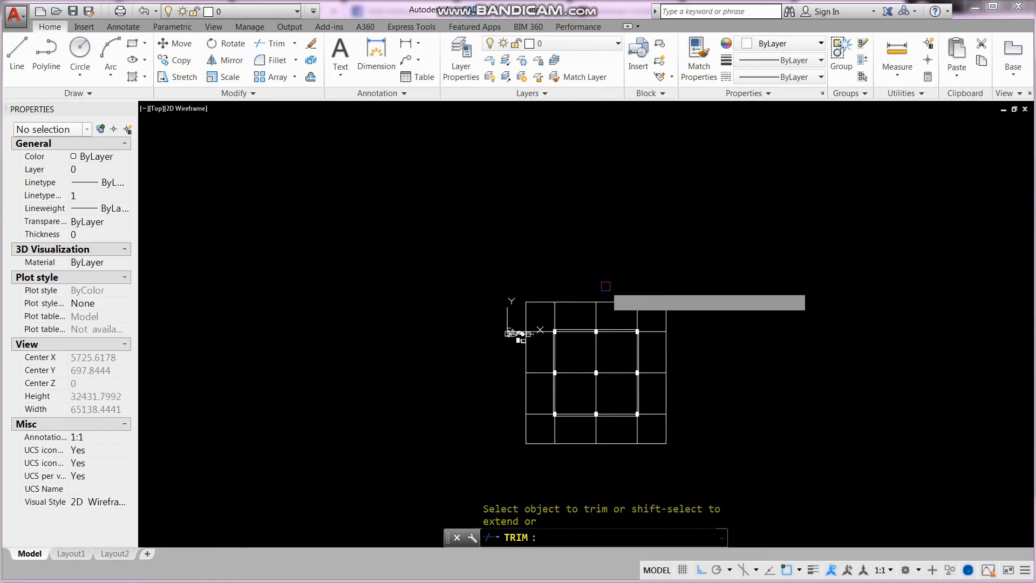
- Erase the 2000-unit offset rectangle that bounded the trimmed construction lines
key("Escape")
key("Escape")
key("Escape")
scroll(637, 314, "up", 4)
type("e")
key("Return")
left_click(664, 285)
left_click(667, 262)
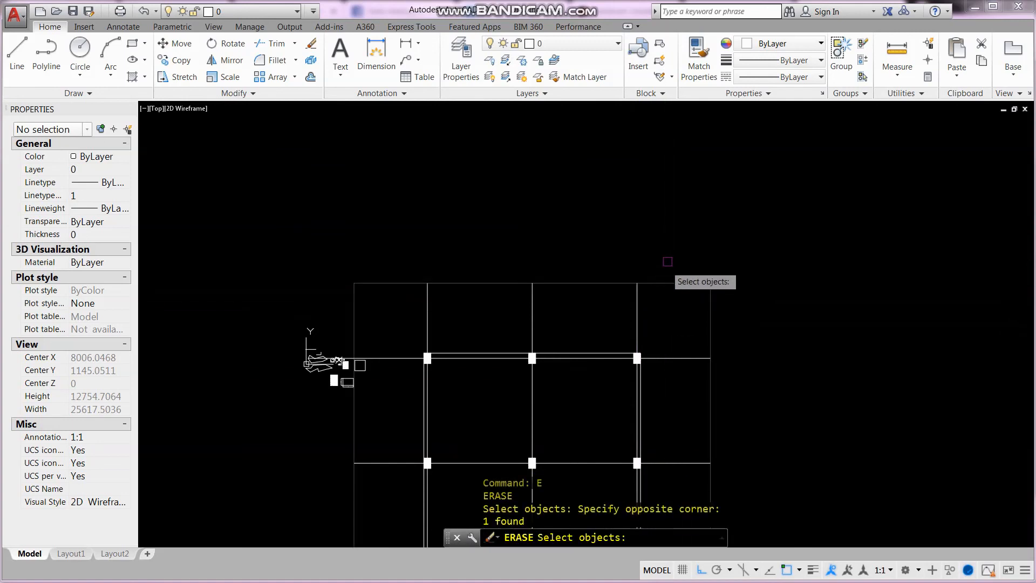
key("Return")
scroll(648, 232, "down", 4)
scroll(637, 299, "up", 4)
key("Escape")
- Change the color of the three horizontal grid lines to gray, color index 8
scroll(583, 347, "up", 2)
middle_click_drag(512, 323, 565, 374)
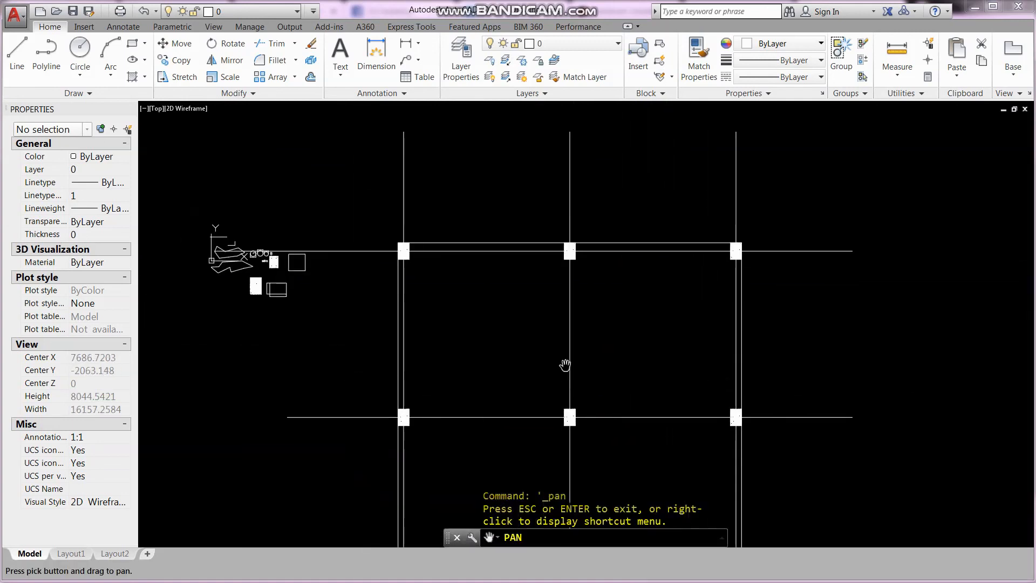
scroll(600, 332, "down", 4)
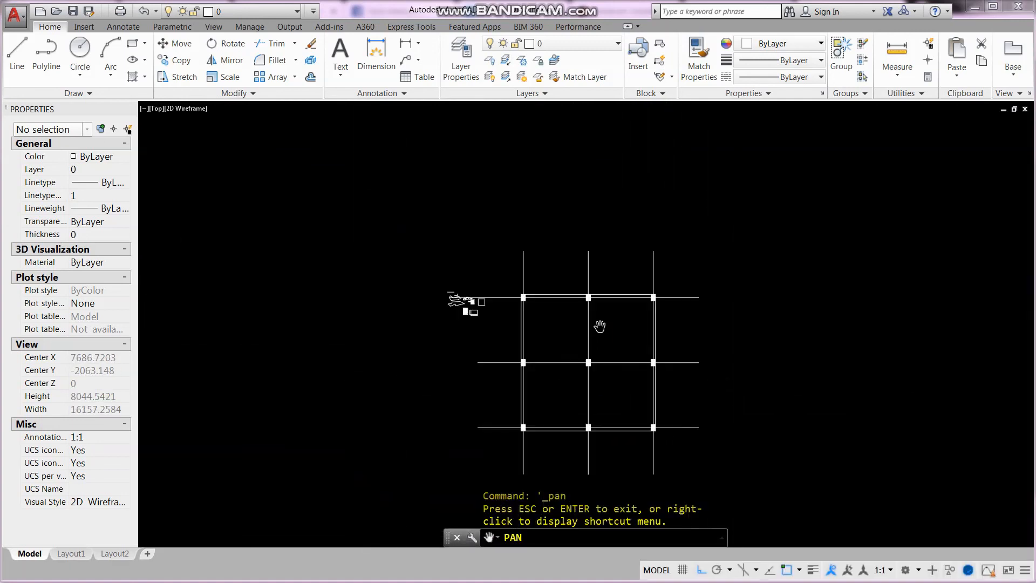
scroll(572, 369, "up", 2)
key("Escape")
left_click(454, 486)
left_click(430, 244)
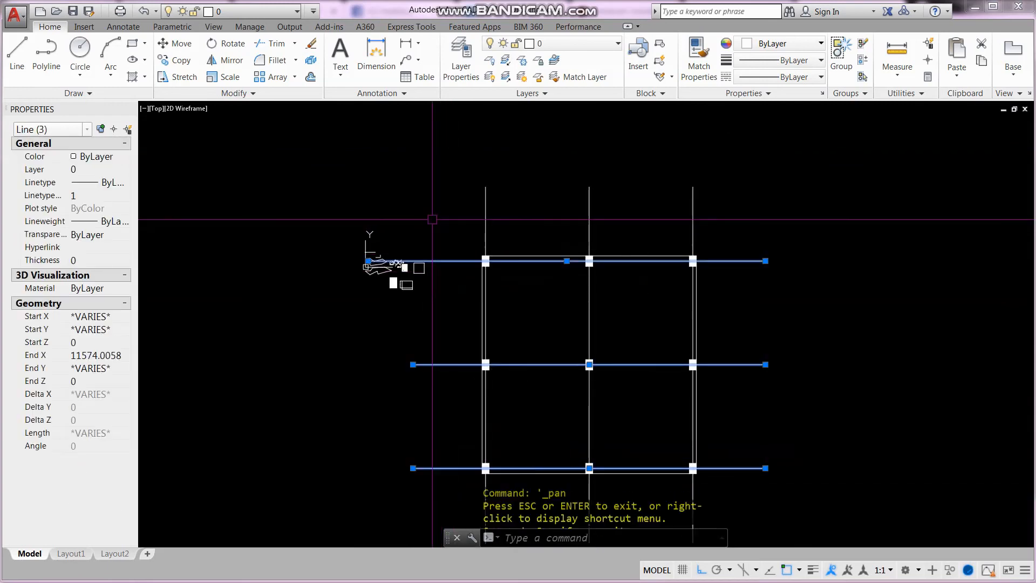
left_click(97, 156)
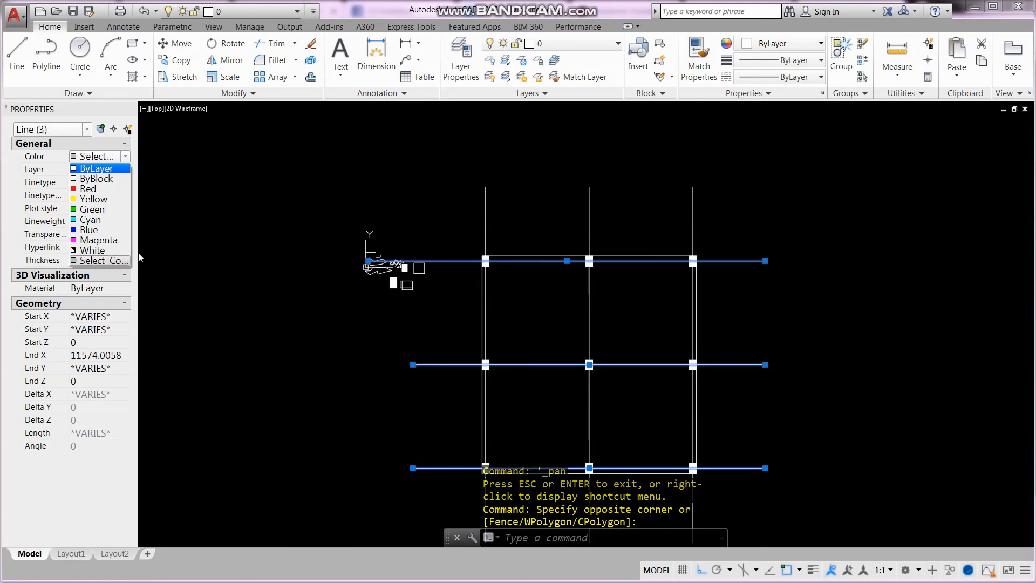
left_click(123, 260)
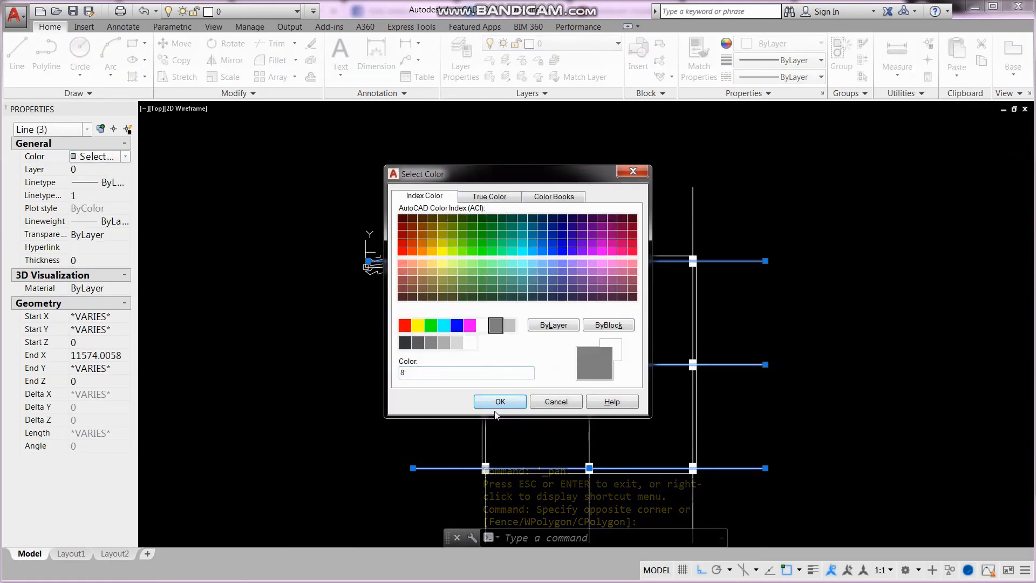
left_click(498, 406)
key("Escape")
- Examine the column grid, the earlier practice polylines and circles, and the hatched reinforced column section up close
scroll(548, 264, "down", 4)
middle_click_drag(609, 296, 604, 299)
scroll(585, 275, "up", 4)
scroll(509, 275, "up", 2)
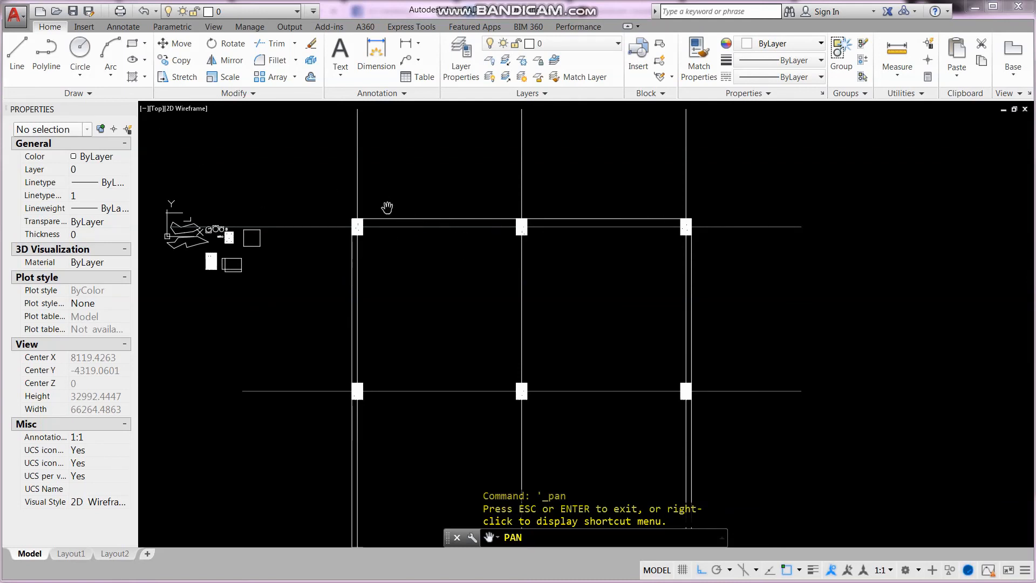
scroll(542, 268, "down", 2)
scroll(276, 250, "up", 6)
scroll(592, 205, "up", 4)
scroll(599, 237, "down", 4)
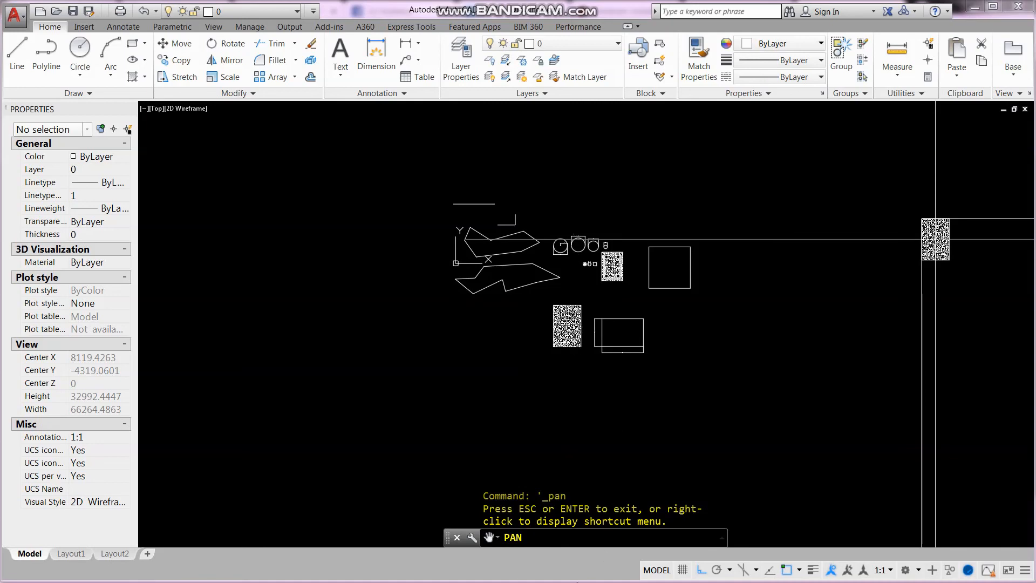
key("Escape")
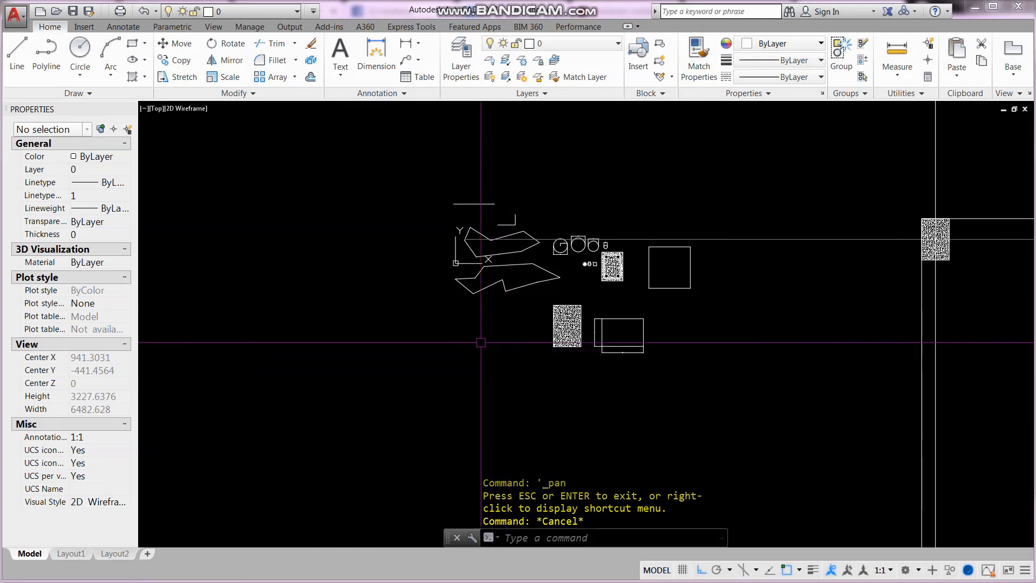
scroll(507, 302, "down", 2)
scroll(546, 232, "up", 6)
scroll(548, 224, "down", 4)
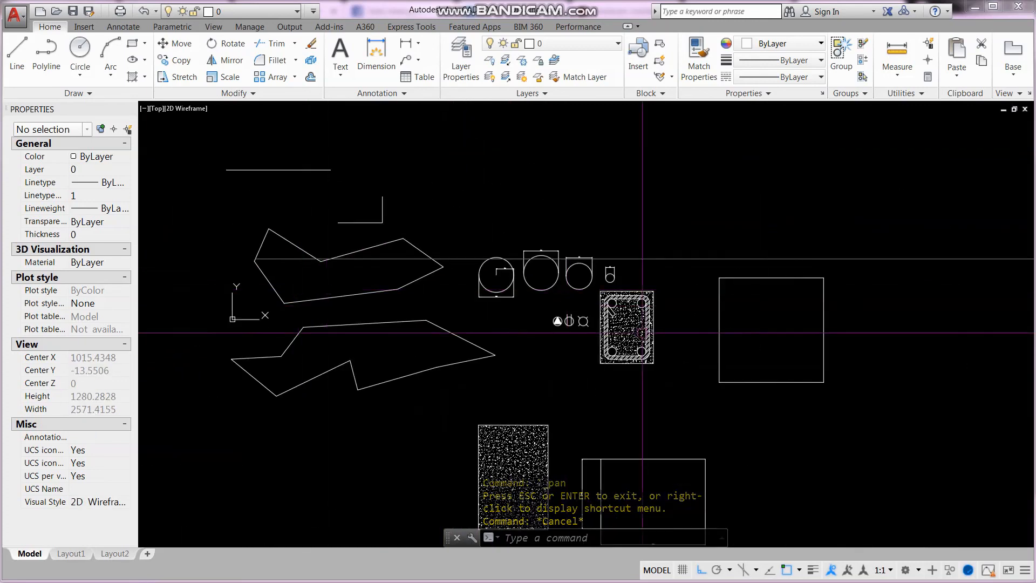
scroll(562, 281, "up", 8)
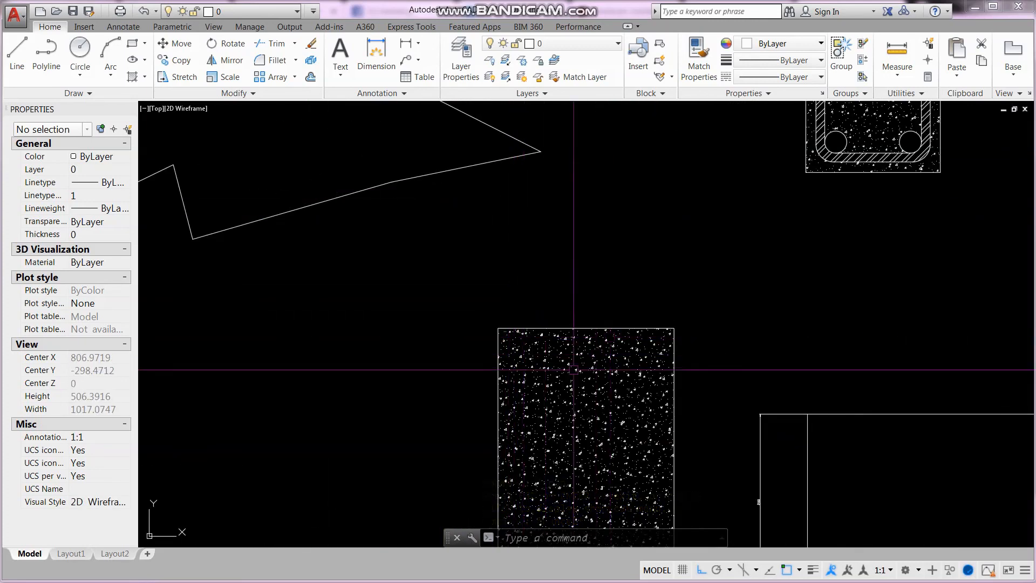
scroll(574, 370, "down", 4)
scroll(570, 330, "up", 6)
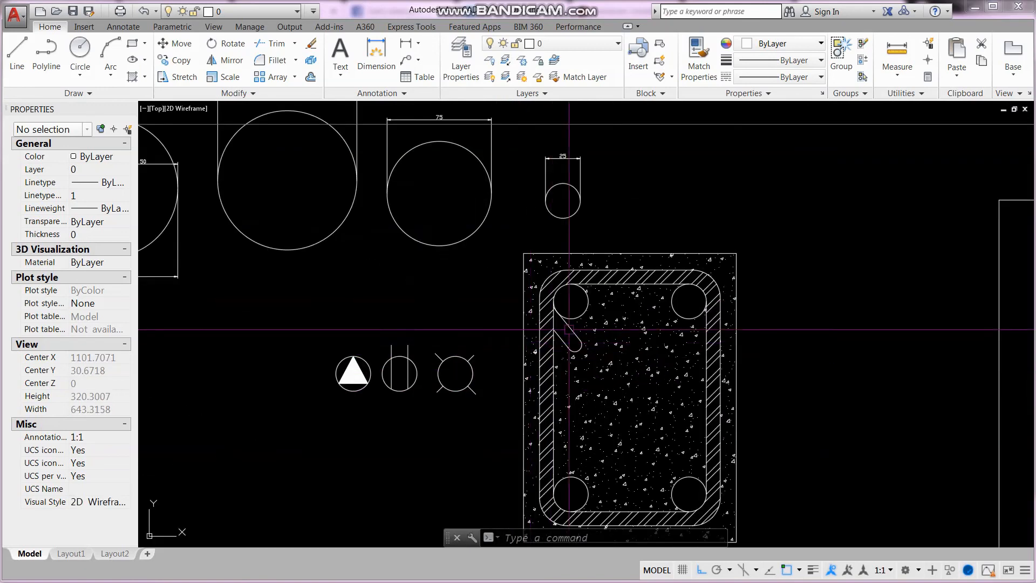
scroll(600, 307, "down", 8)
- Review the trimmed grid lines, hatched columns and enclosing rectangle alongside the small practice shapes
scroll(533, 311, "up", 4)
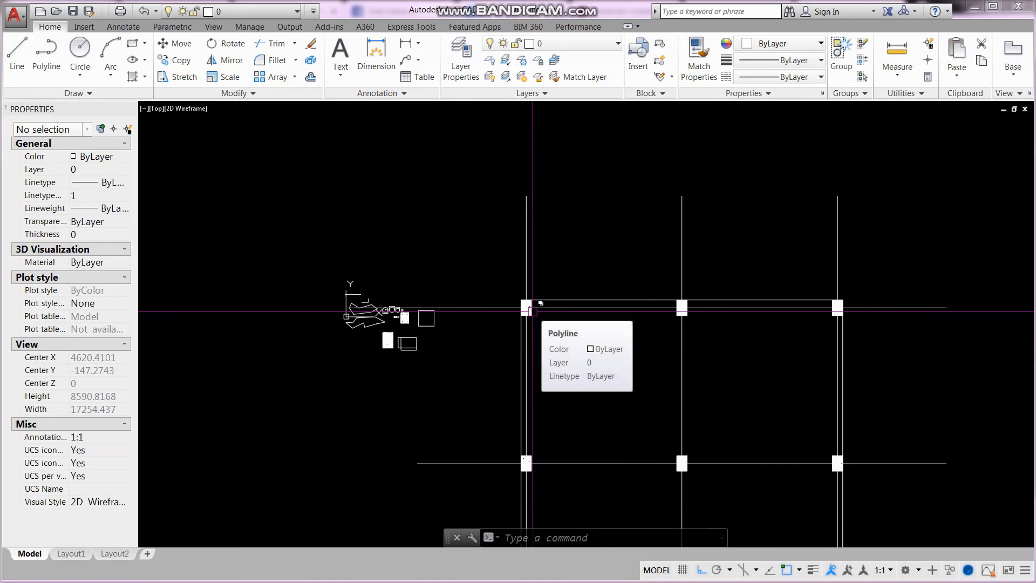
scroll(532, 312, "down", 2)
scroll(417, 273, "up", 4)
scroll(443, 275, "down", 4)
scroll(473, 279, "up", 4)
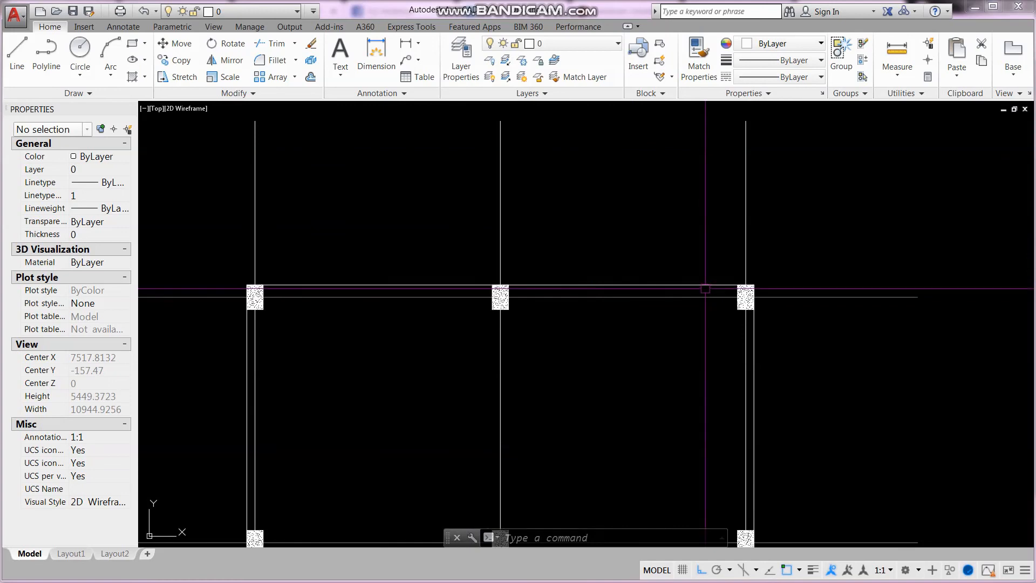
scroll(750, 259, "down", 4)
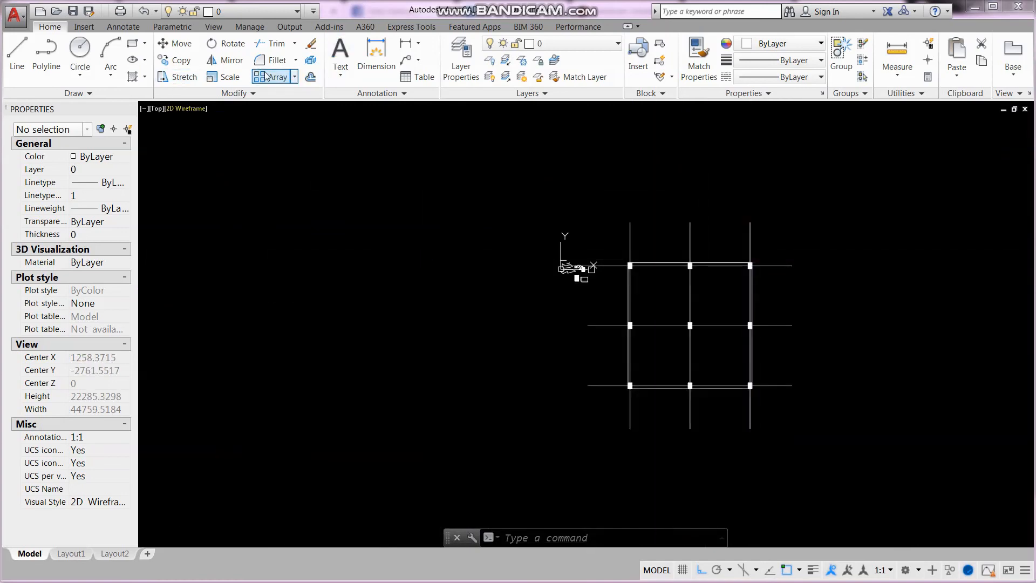
scroll(607, 253, "up", 6)
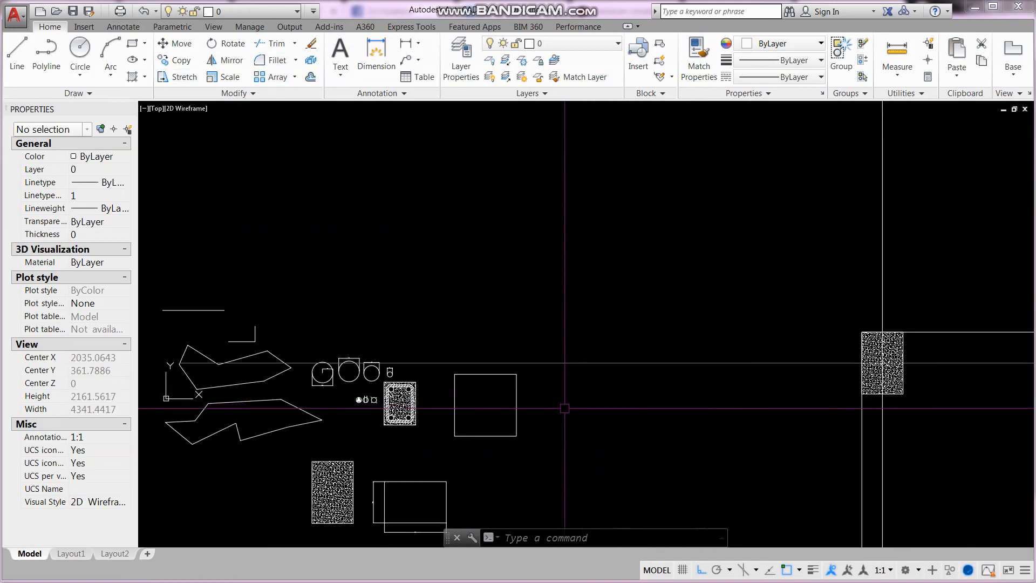
scroll(517, 436, "up", 2)
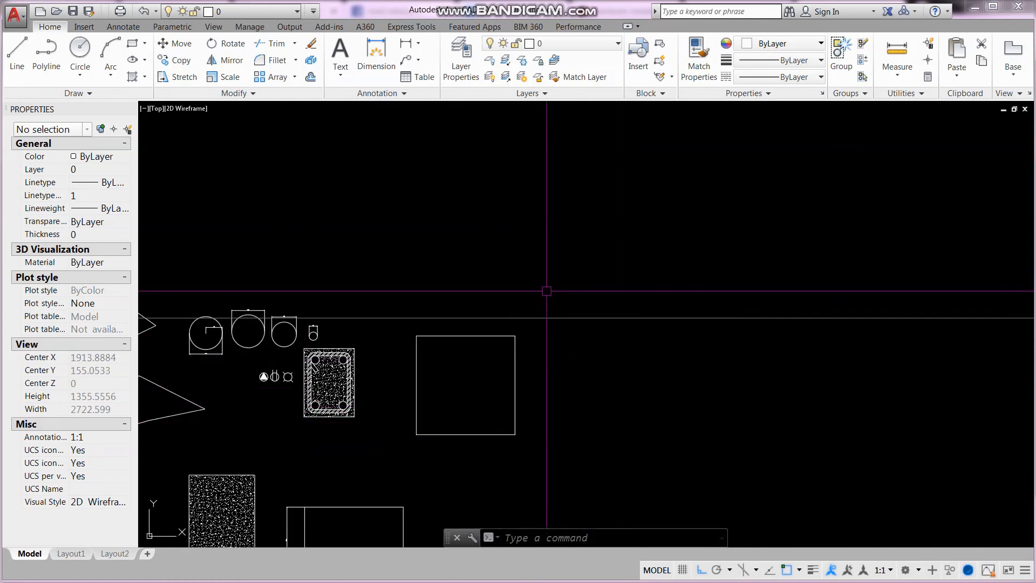
scroll(547, 291, "down", 6)
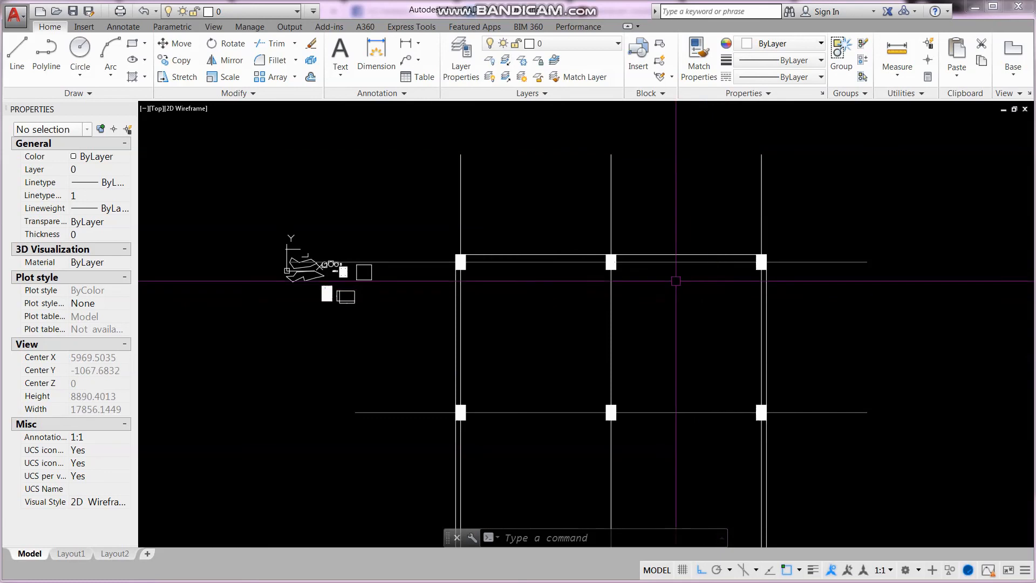